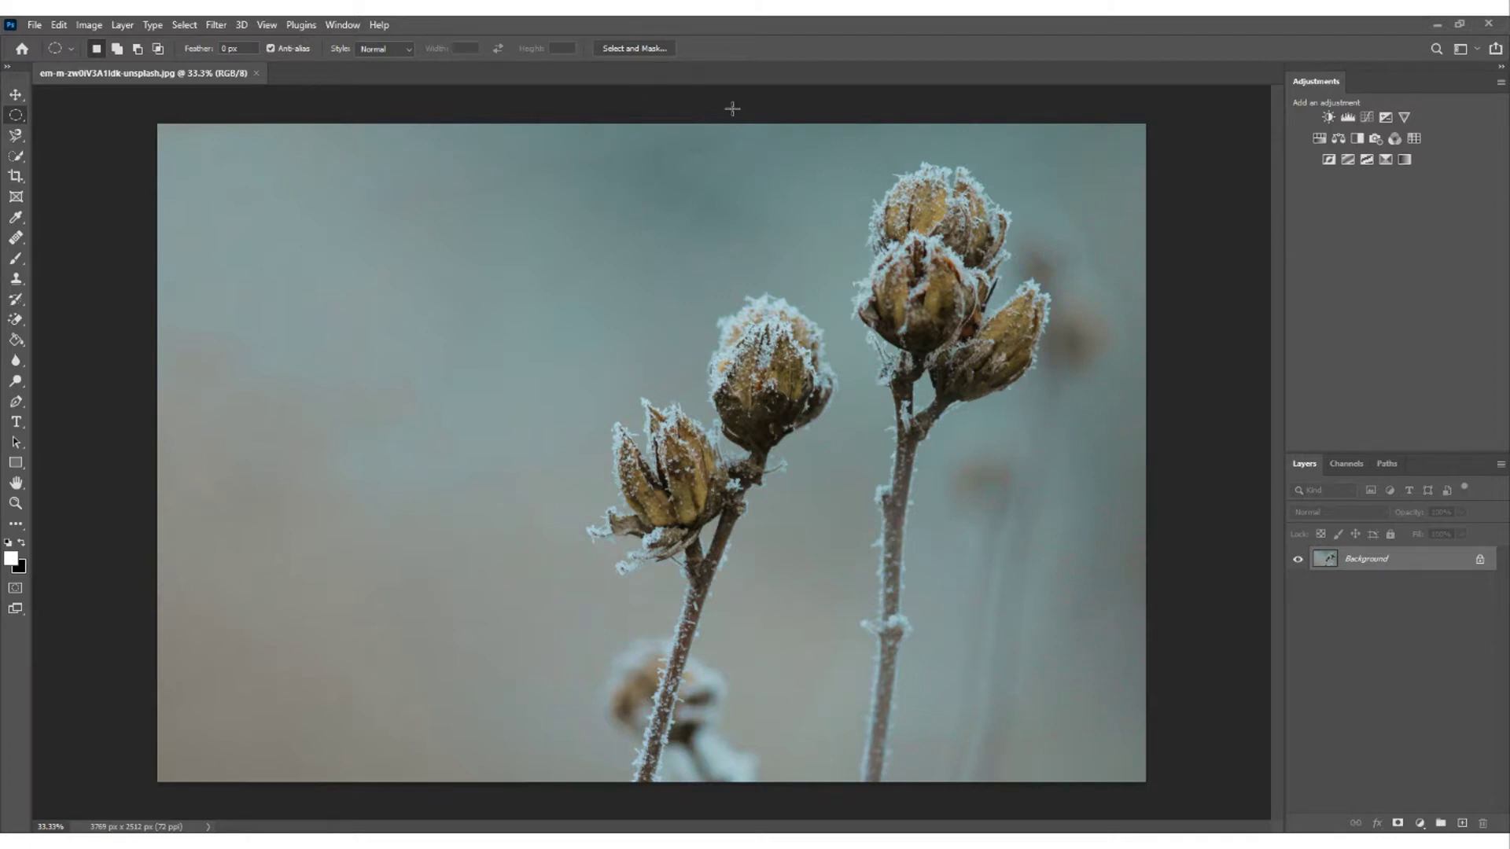
# - Create a new 500 by 500 pixel document at 72 pixels/centimeter with a white background
pyautogui.hotkey('ctrl', 'n')
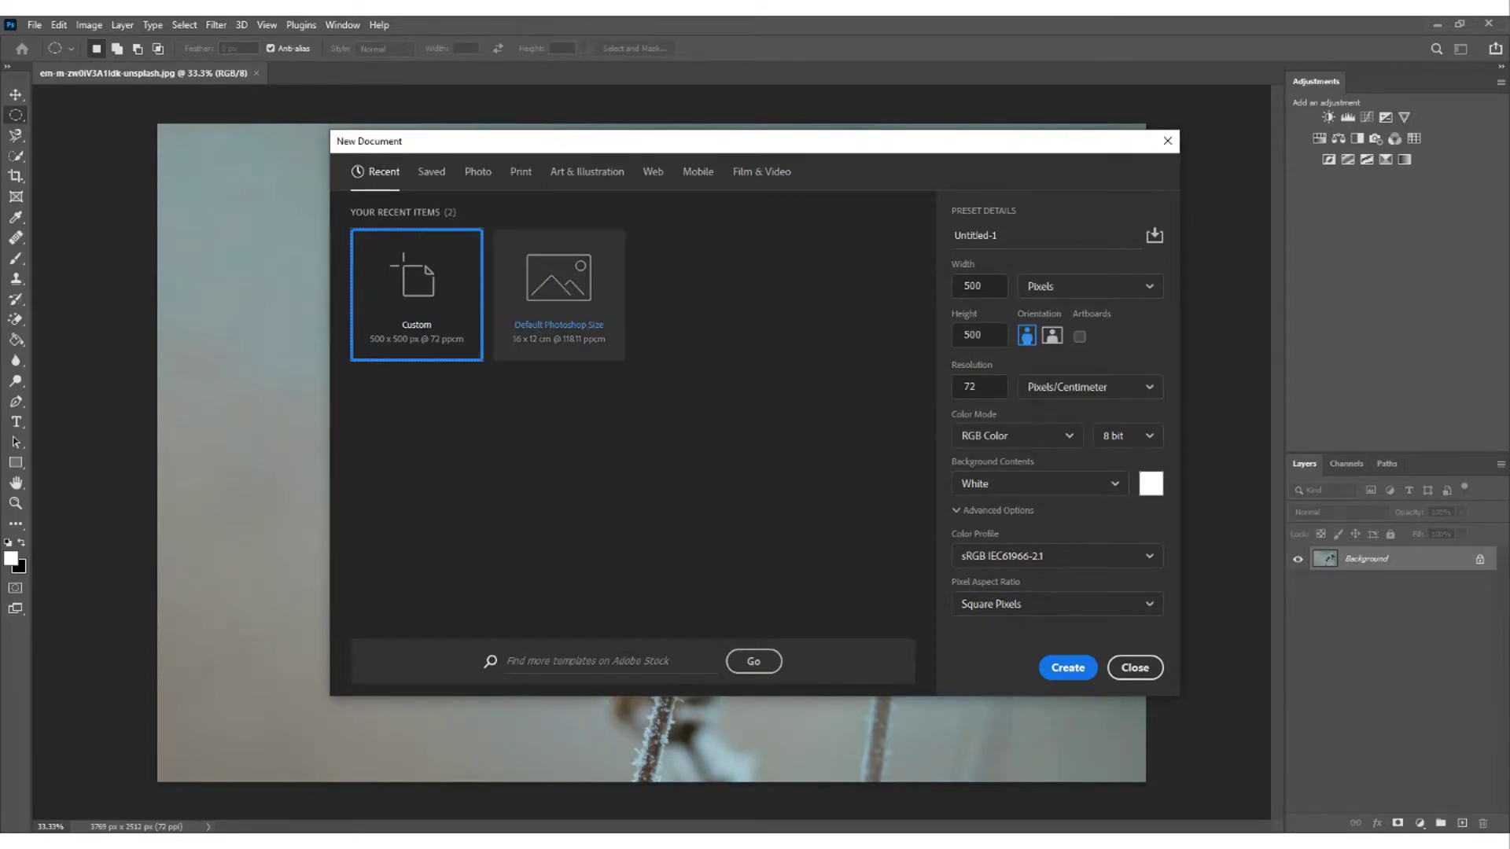
pyautogui.click(979, 286)
pyautogui.click(979, 335)
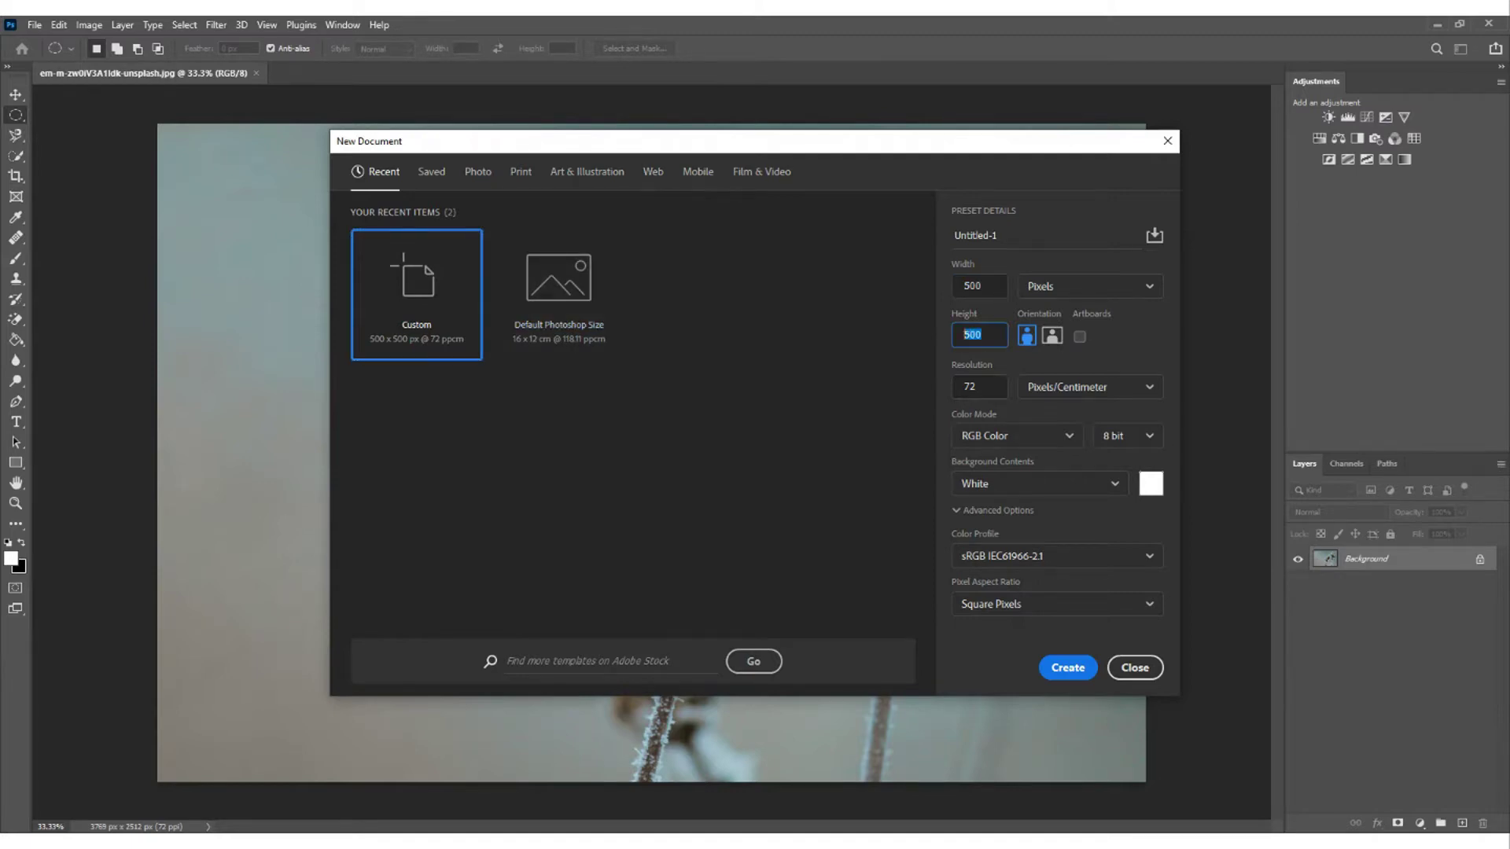
pyautogui.click(979, 386)
pyautogui.click(1067, 667)
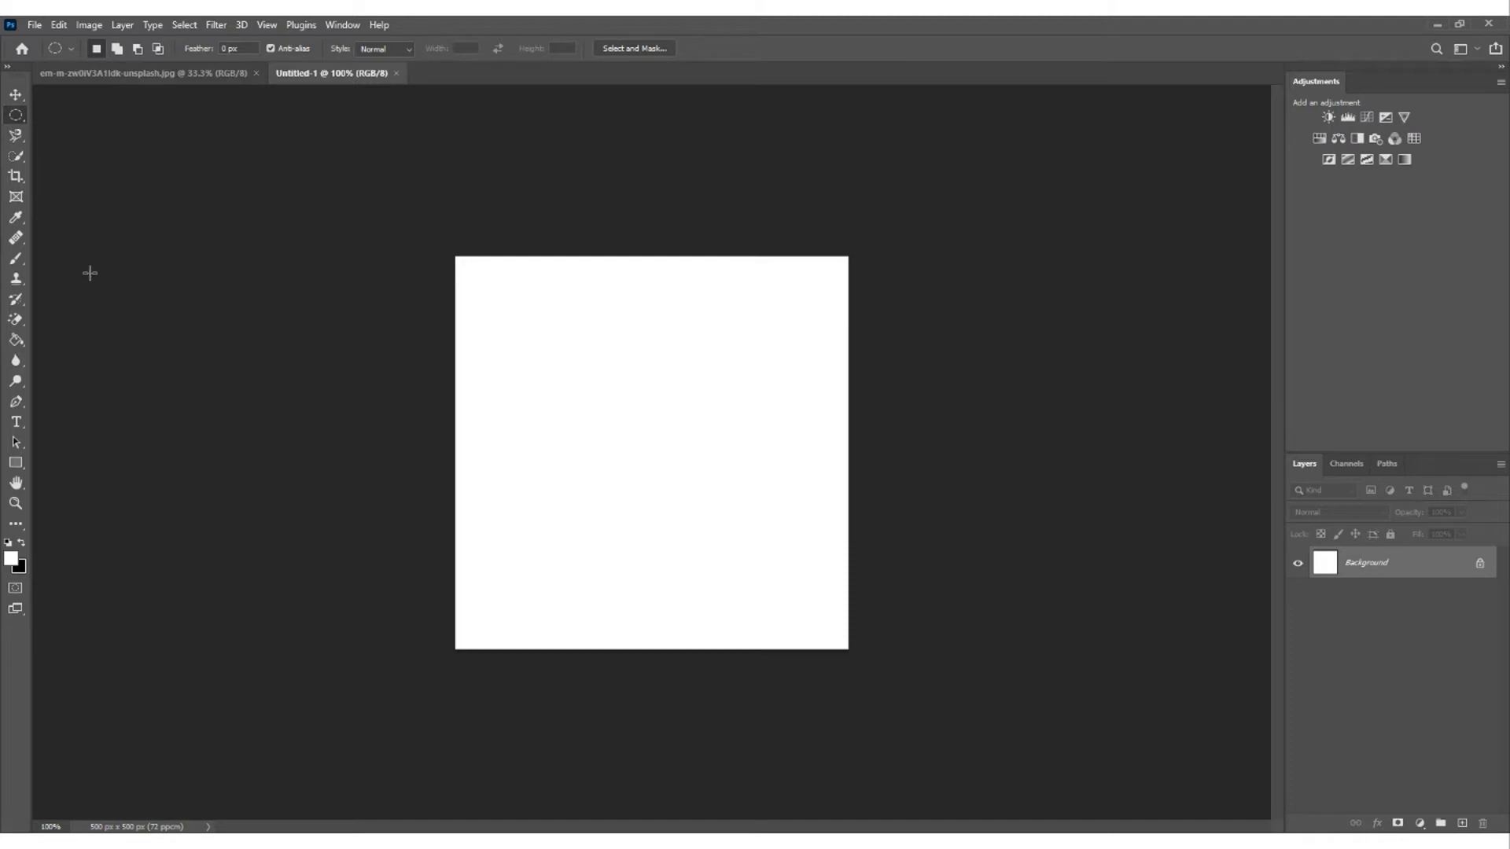
# - Make a small circular selection near the canvas's lower-right corner with the Elliptical Marquee tool and add a new layer
pyautogui.rightClick(16, 115)
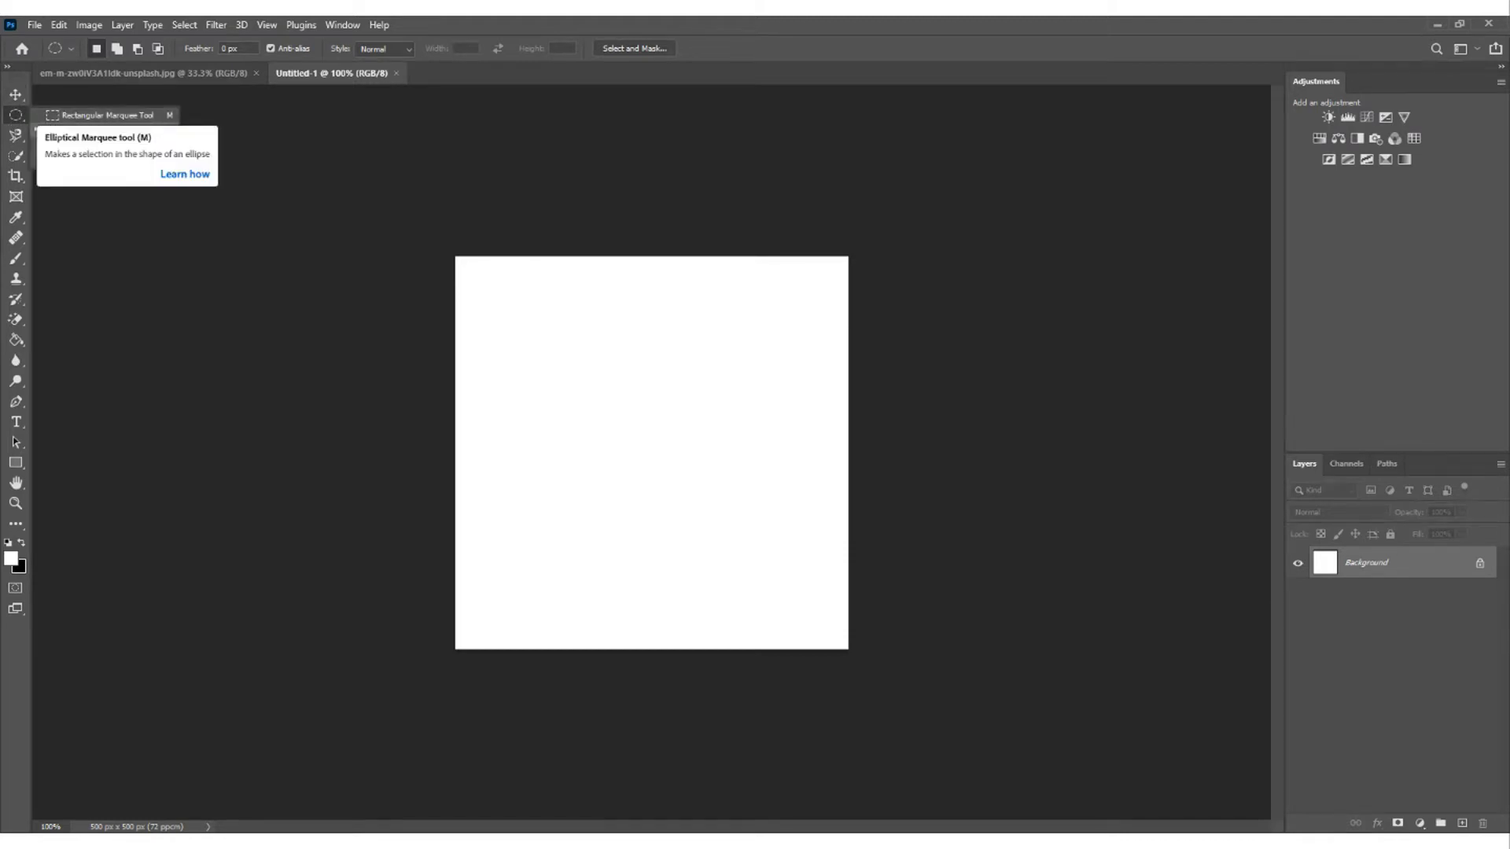
pyautogui.click(94, 130)
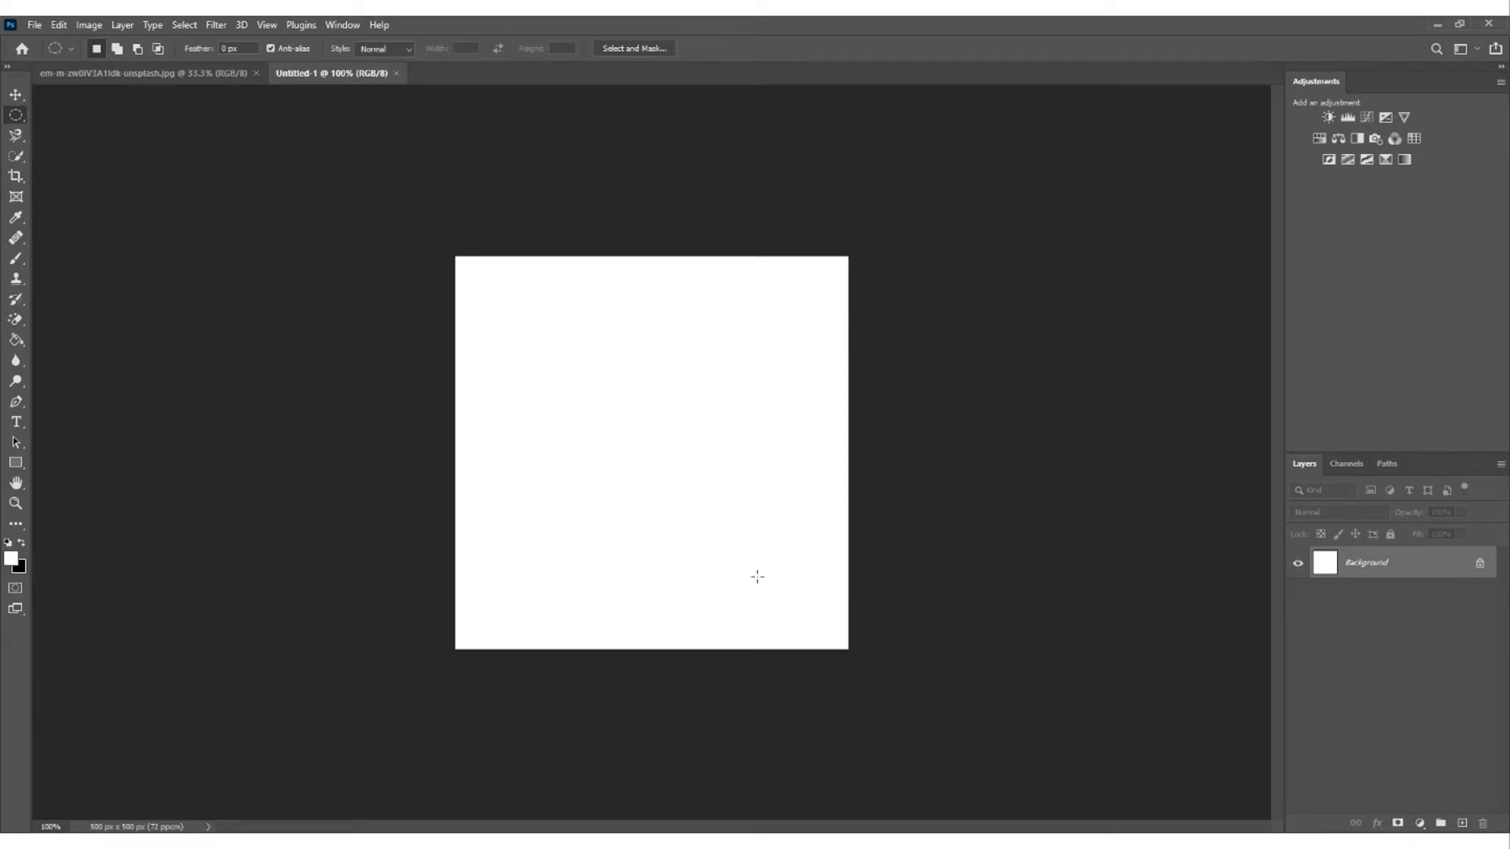
pyautogui.moveTo(741, 566); pyautogui.dragTo(803, 625)
pyautogui.click(1461, 822)
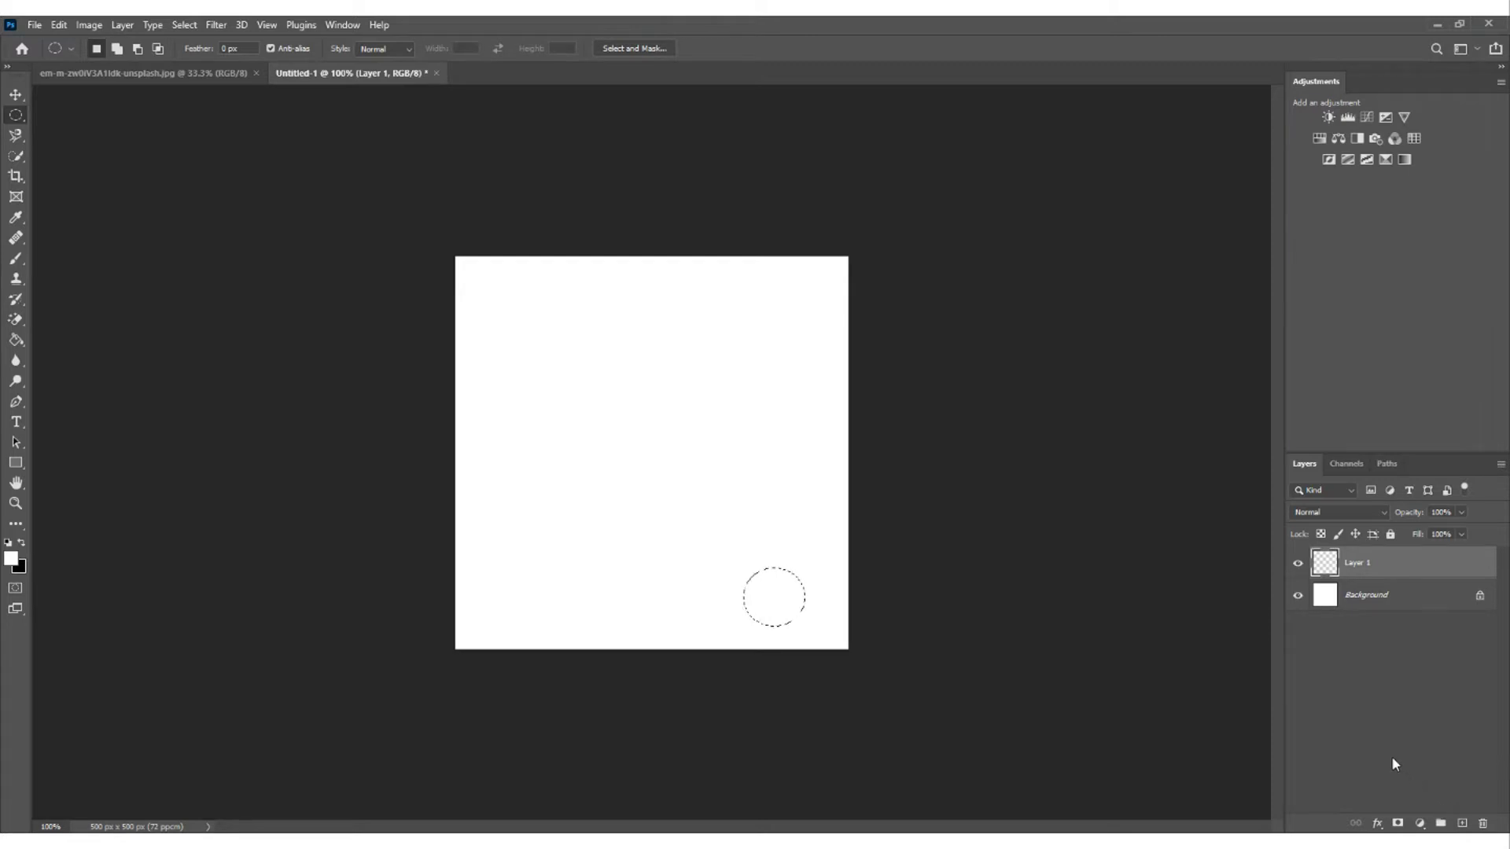
# - Fill the circular selection on the new layer with black at 100% opacity in Normal mode
pyautogui.hotkey('shift', 'F5')
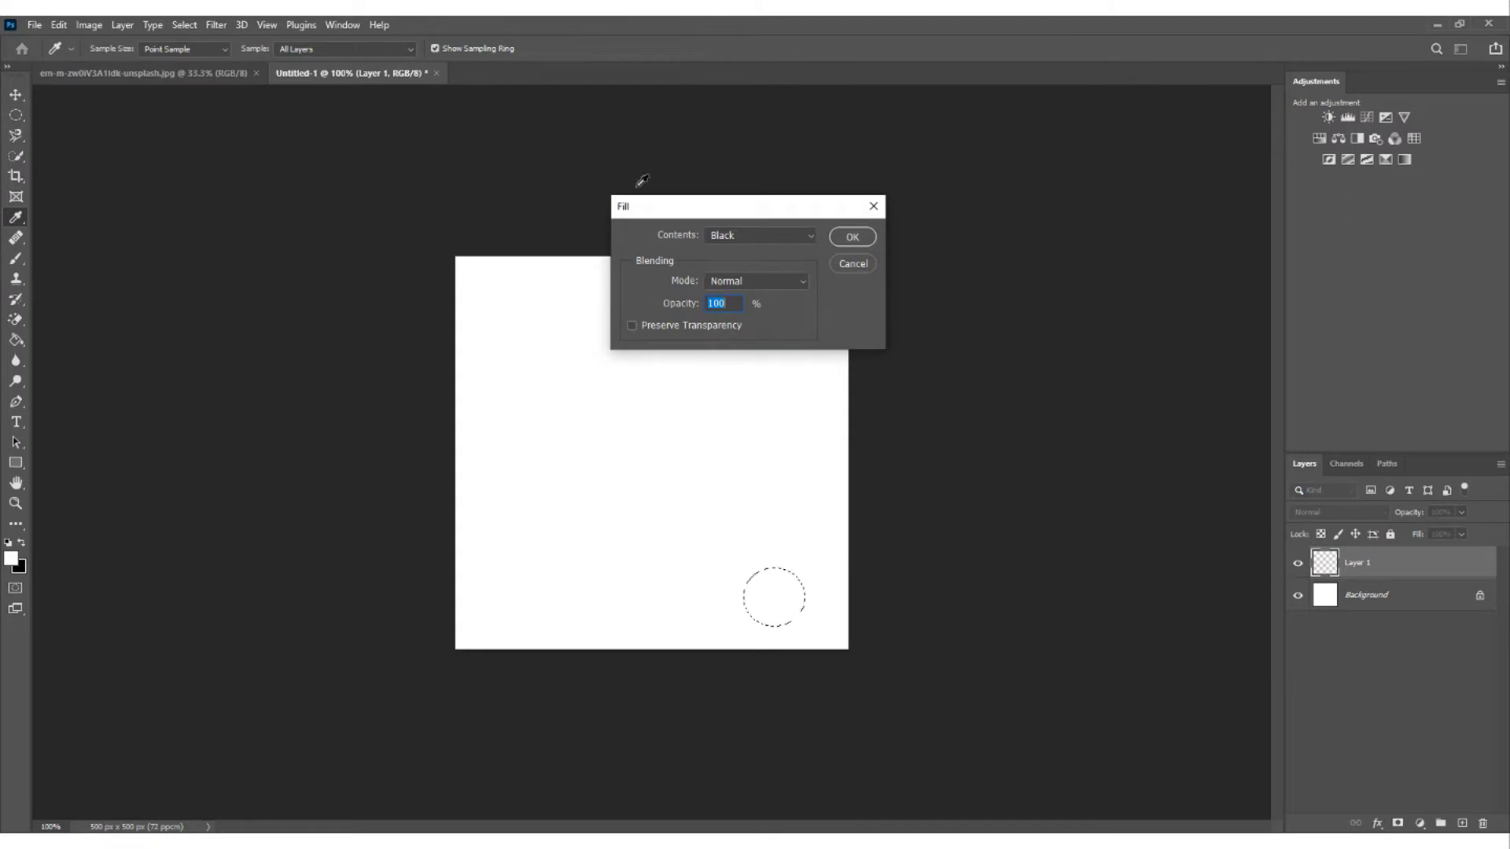
pyautogui.click(759, 235)
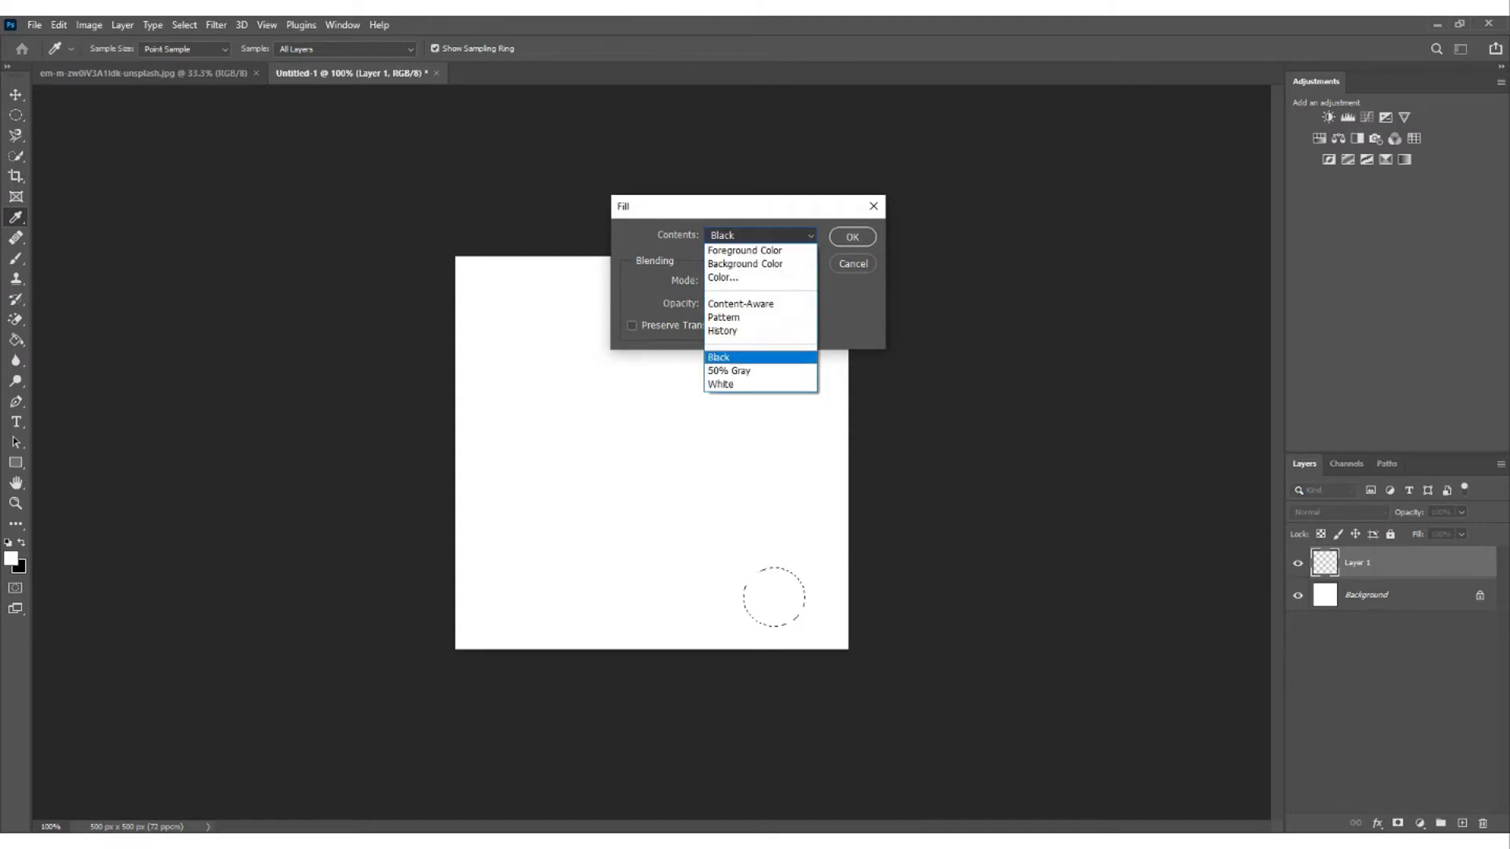
pyautogui.click(771, 356)
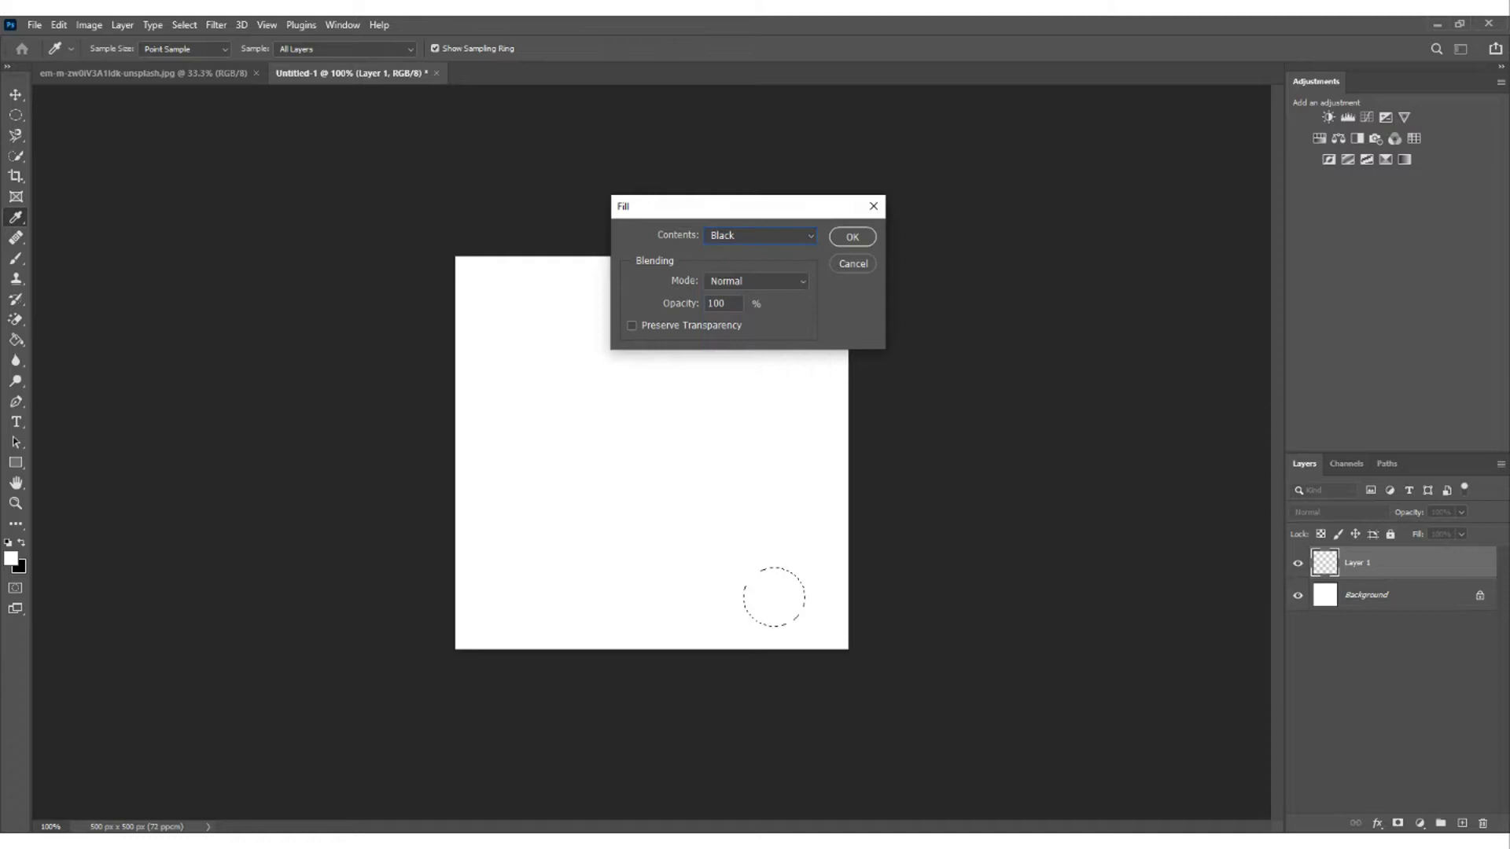
pyautogui.click(852, 236)
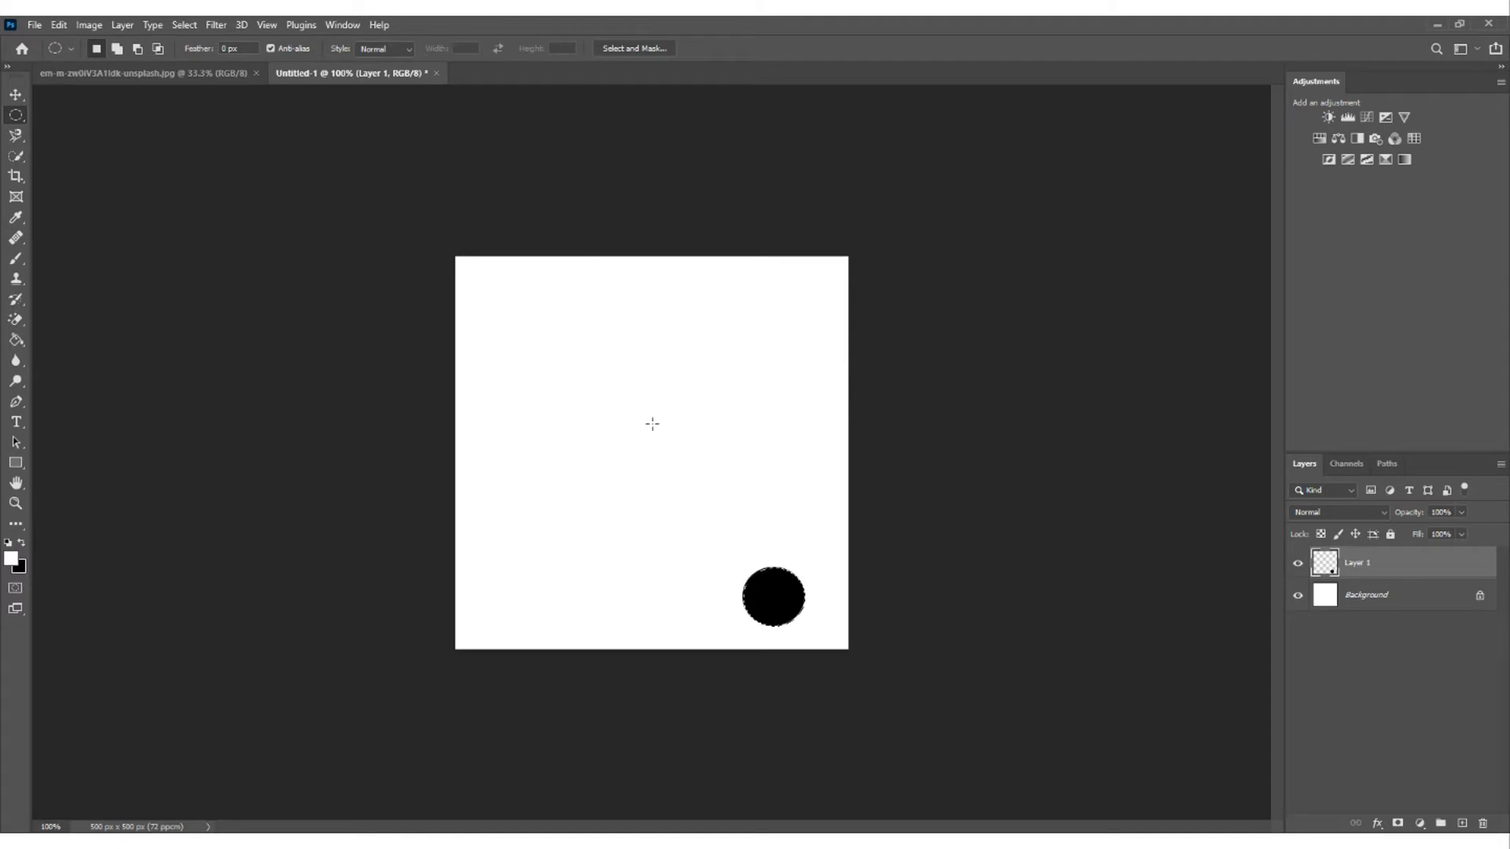
# - Add a smaller black-filled circle near the canvas's upper-left corner and clear the selection
pyautogui.click(764, 577)
pyautogui.moveTo(494, 294); pyautogui.dragTo(513, 314)
pyautogui.hotkey('ctrl', 'BackSpace')
pyautogui.hotkey('ctrl', 'd')
# - Define the two black dots as a brush preset named "snow"
pyautogui.click(57, 25)
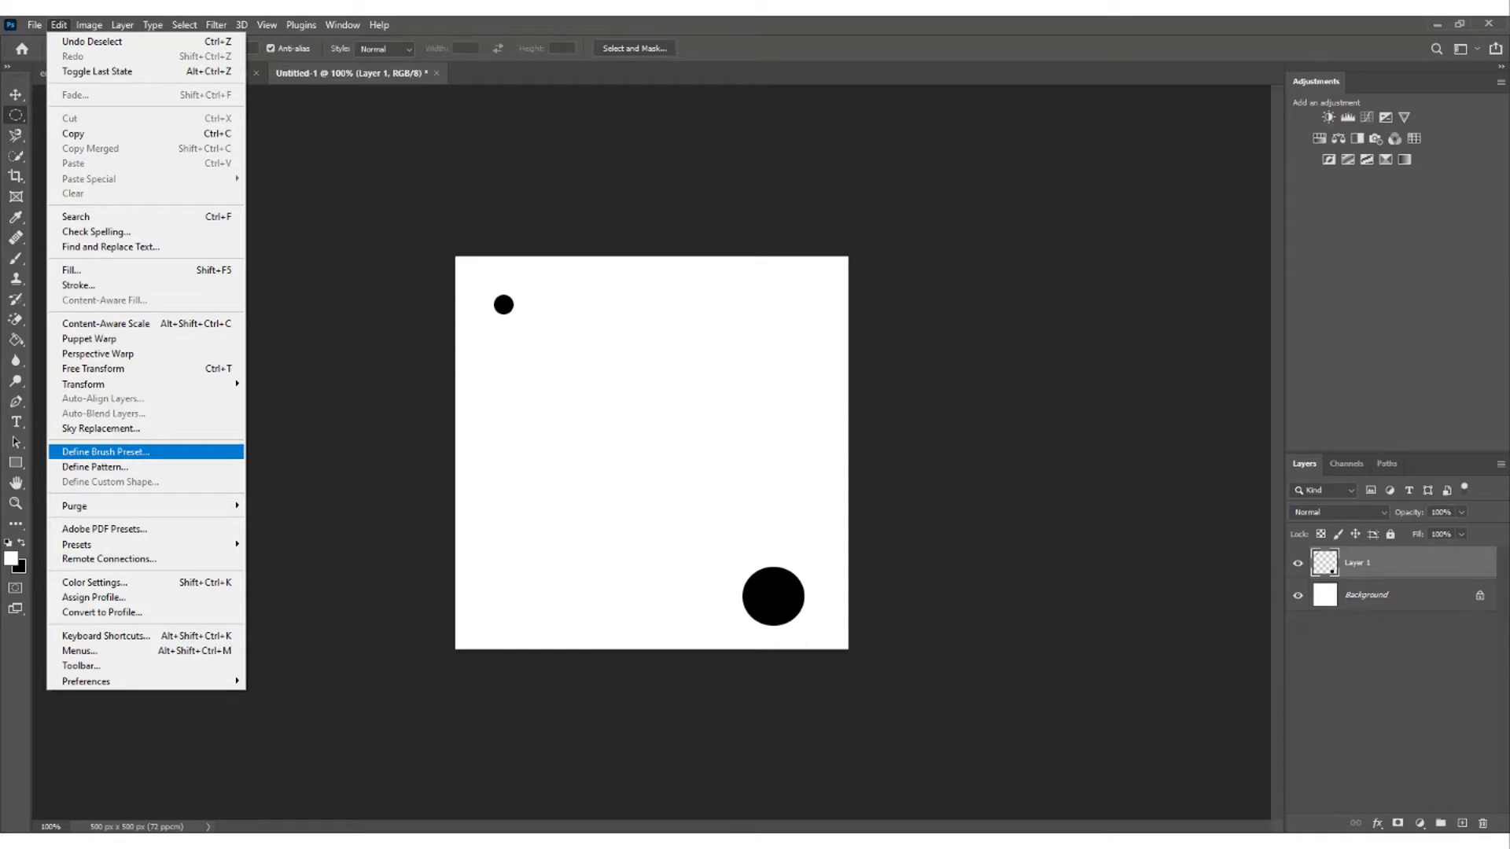
pyautogui.click(178, 450)
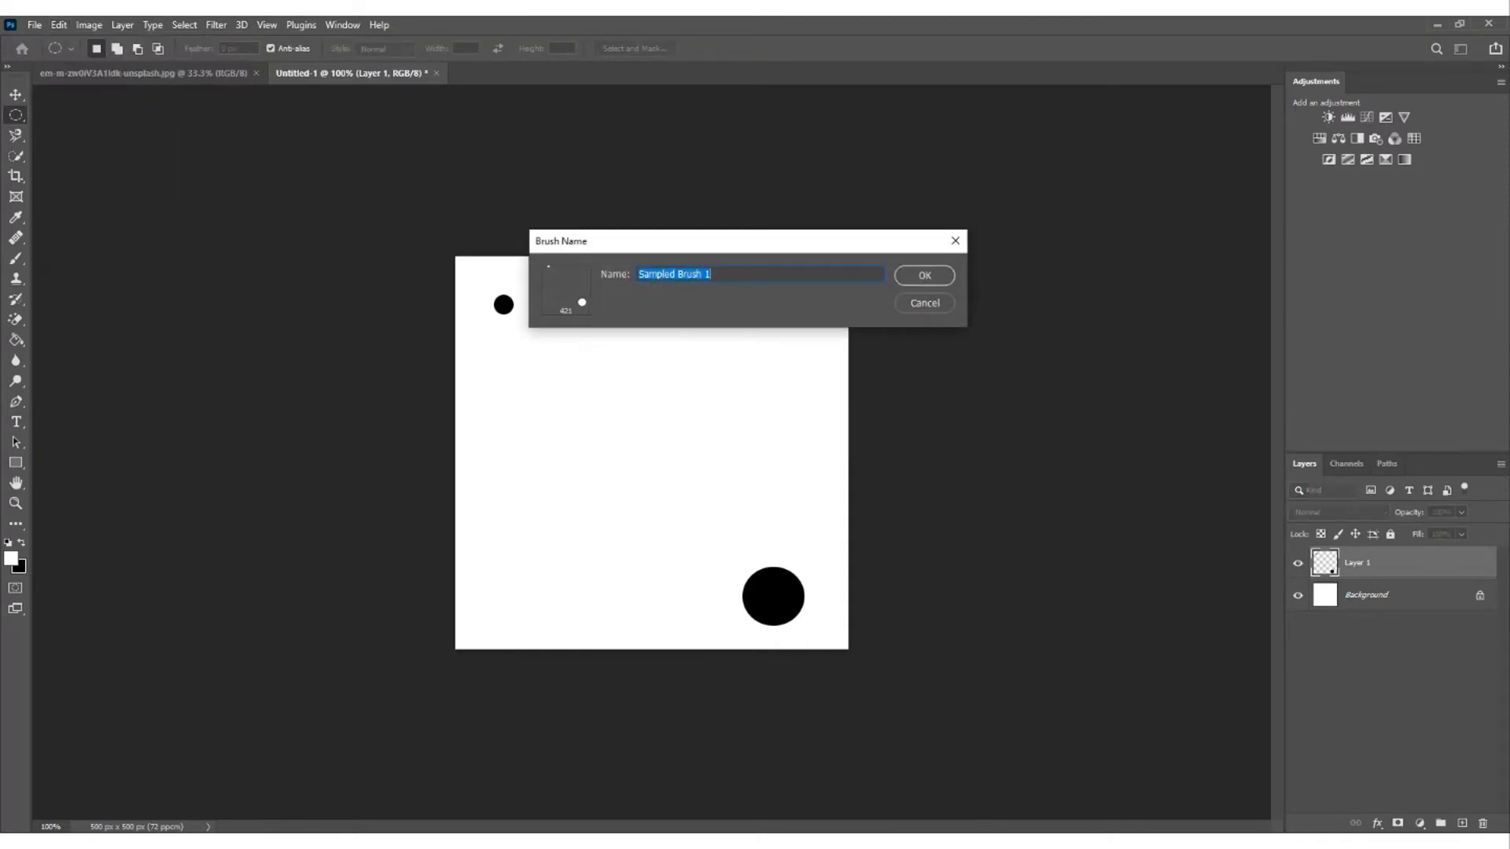
pyautogui.write('snowfl')
pyautogui.press('BackSpace')
pyautogui.press('BackSpace')
pyautogui.press('BackSpace')
pyautogui.press('BackSpace')
pyautogui.write('ow')
pyautogui.click(939, 272)
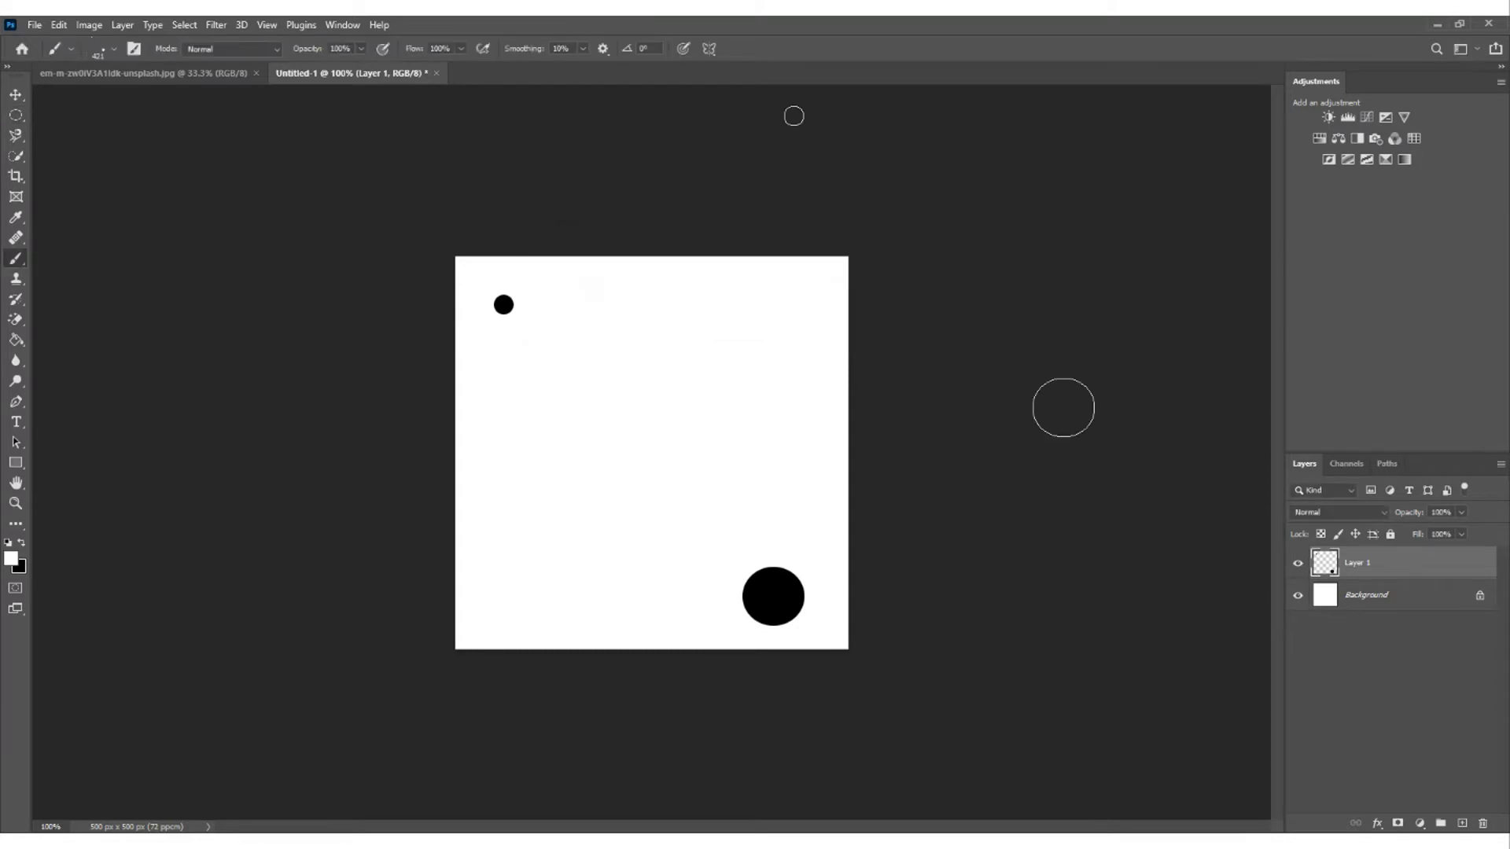
# - Return to the frosted plant photo and check the brush presets for the new snow brush
pyautogui.click(137, 77)
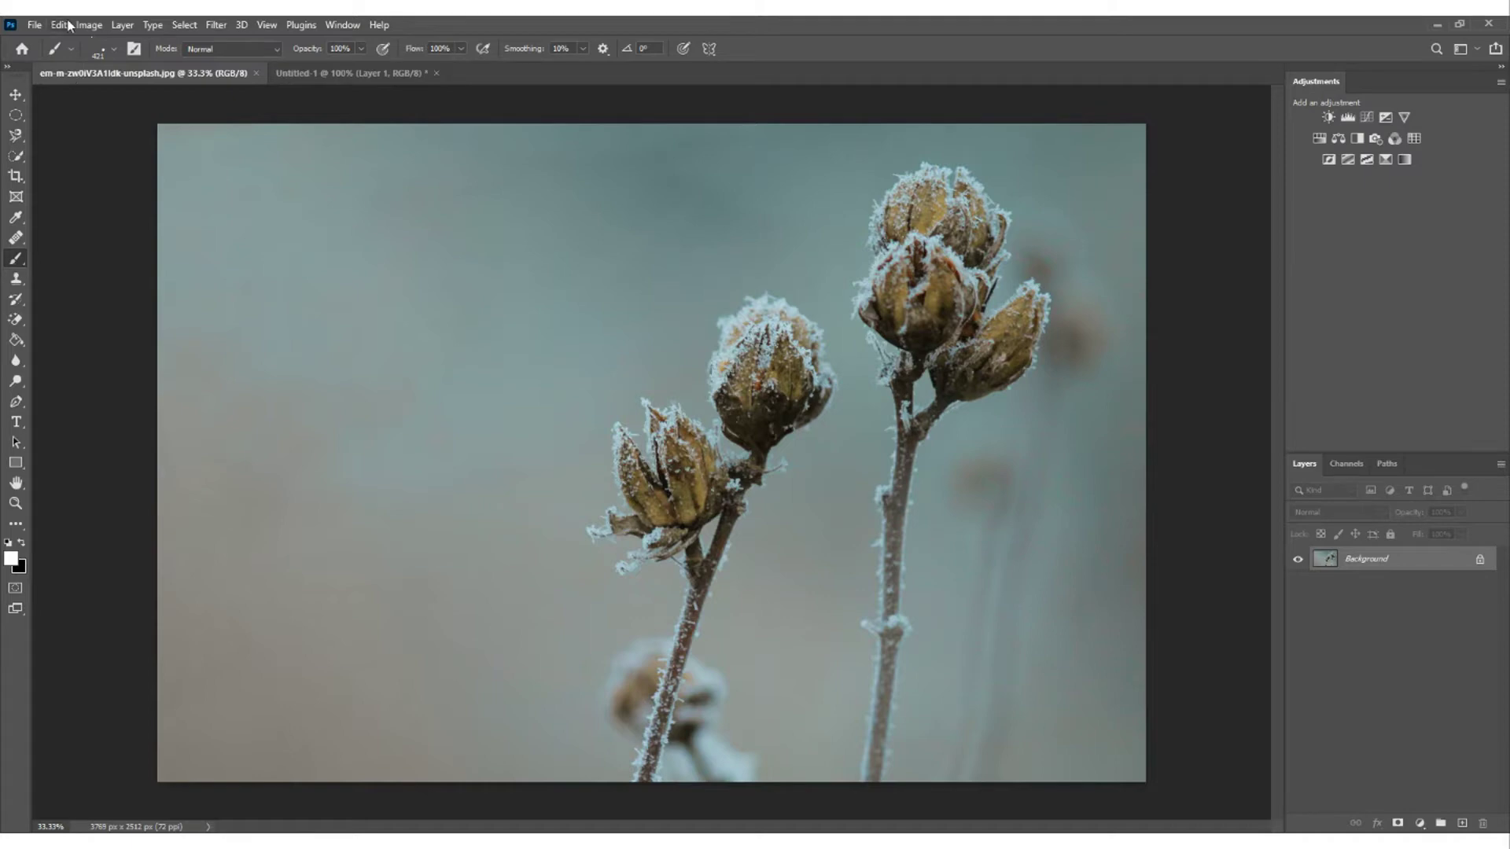
pyautogui.click(114, 49)
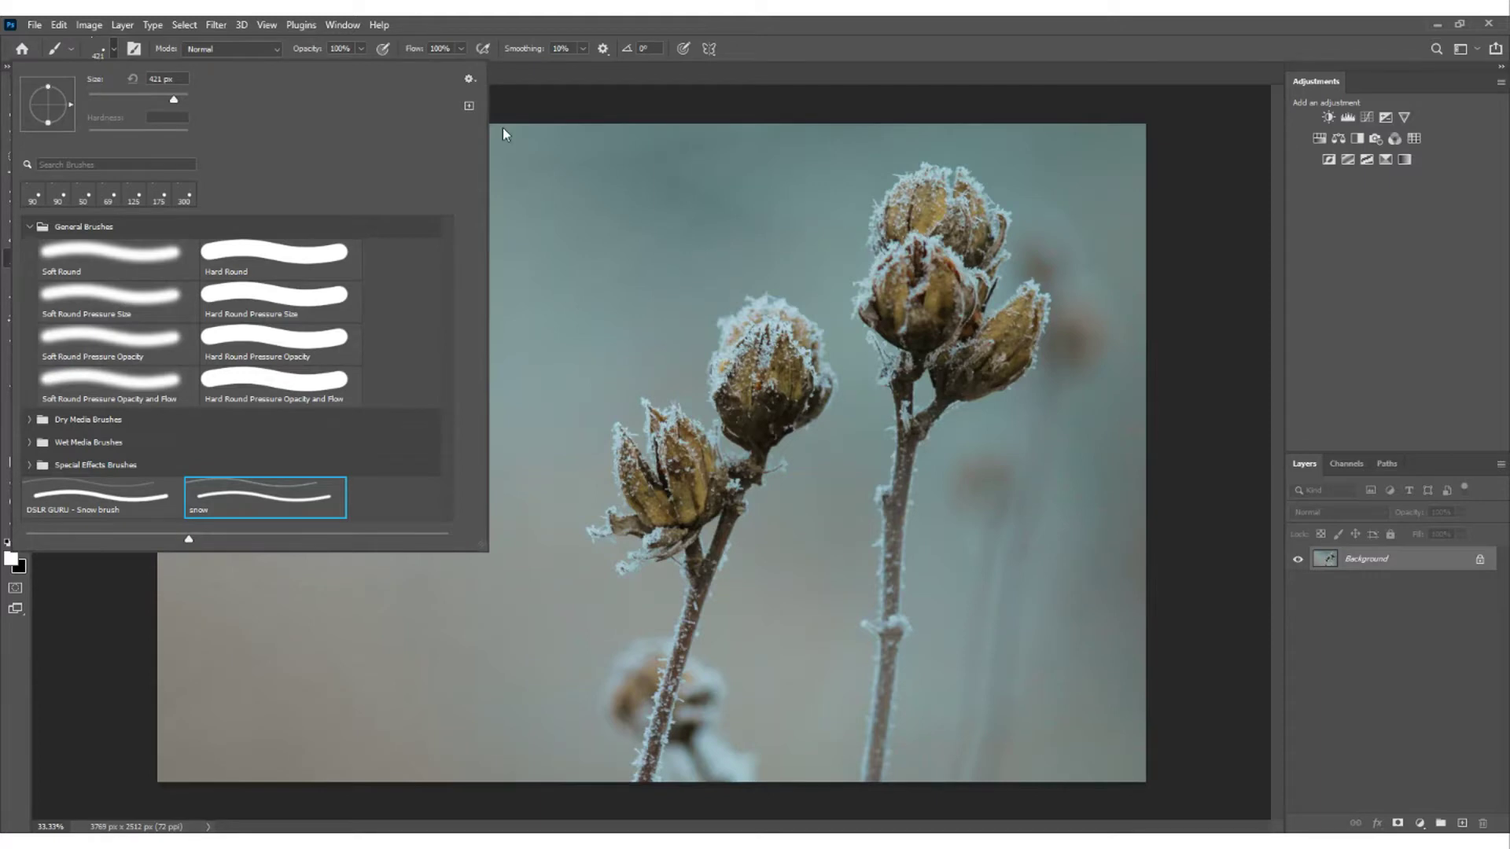
pyautogui.click(790, 38)
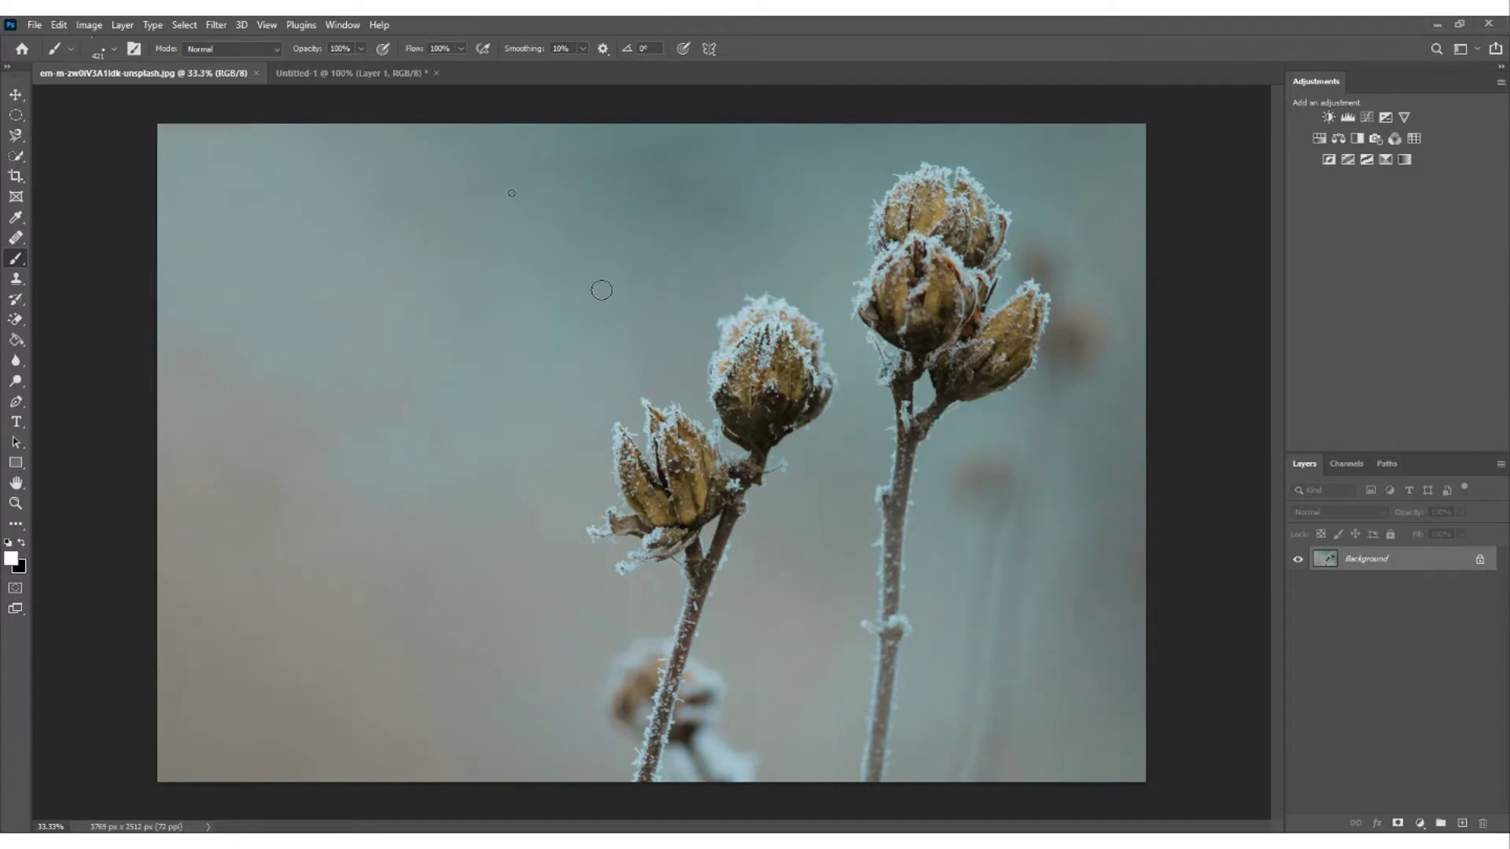
# - Show the Brush Settings and reposition them over the photo's left-centre area
pyautogui.click(346, 24)
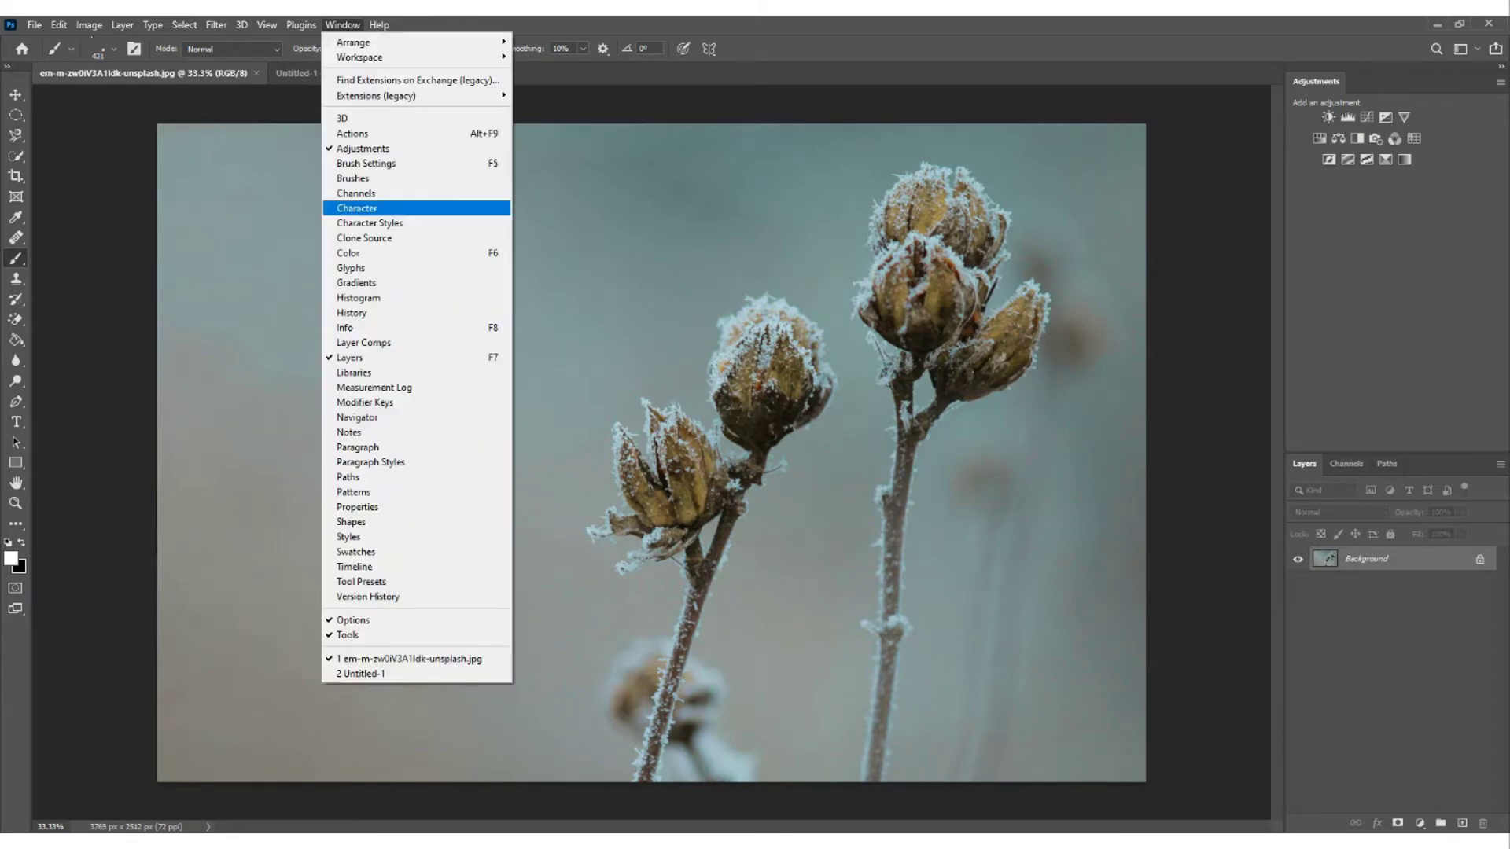
pyautogui.click(365, 163)
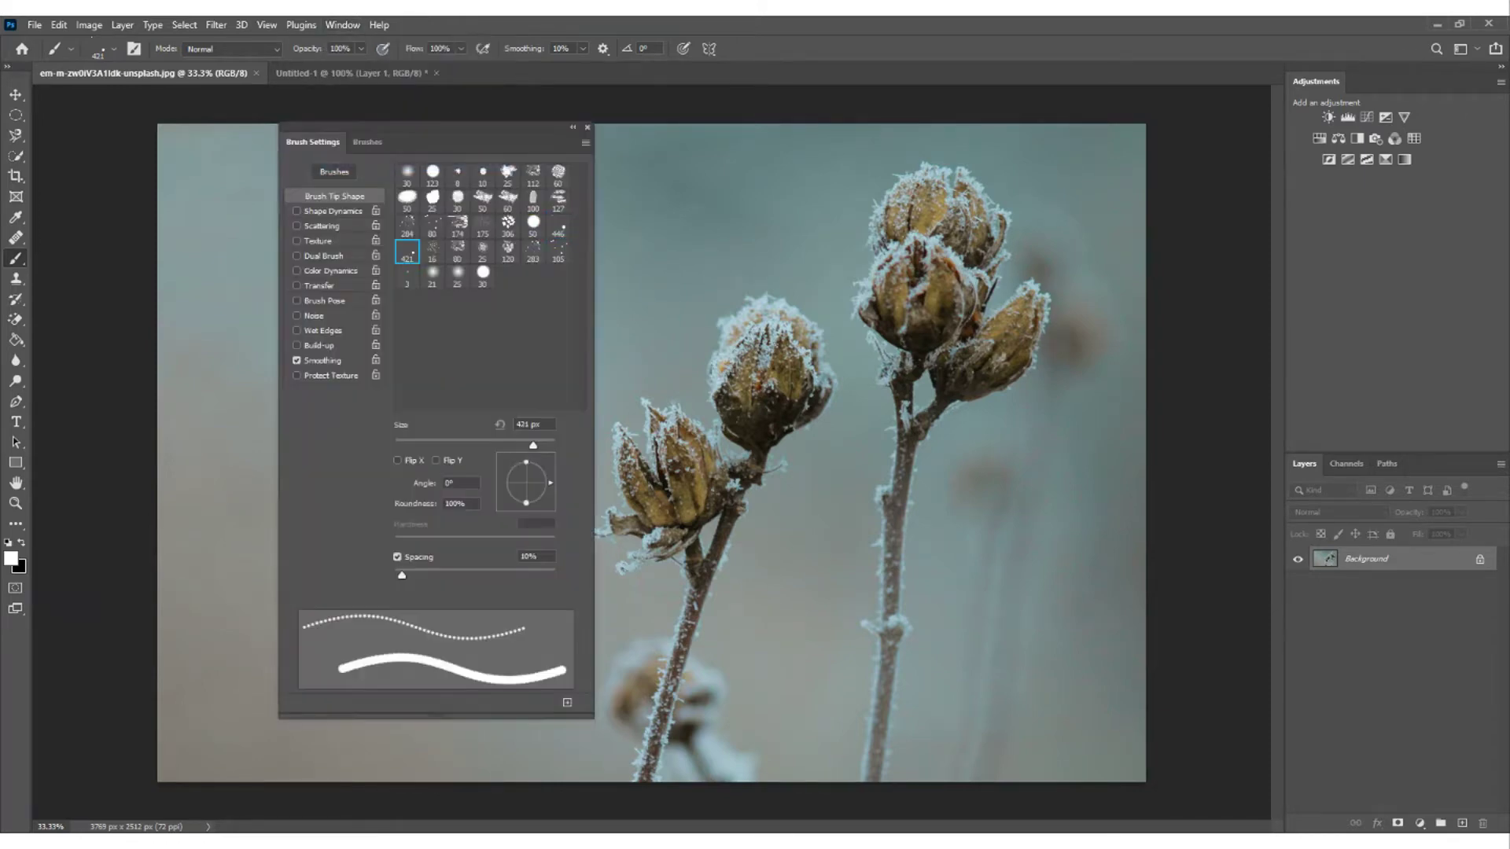
pyautogui.moveTo(432, 141); pyautogui.dragTo(551, 125)
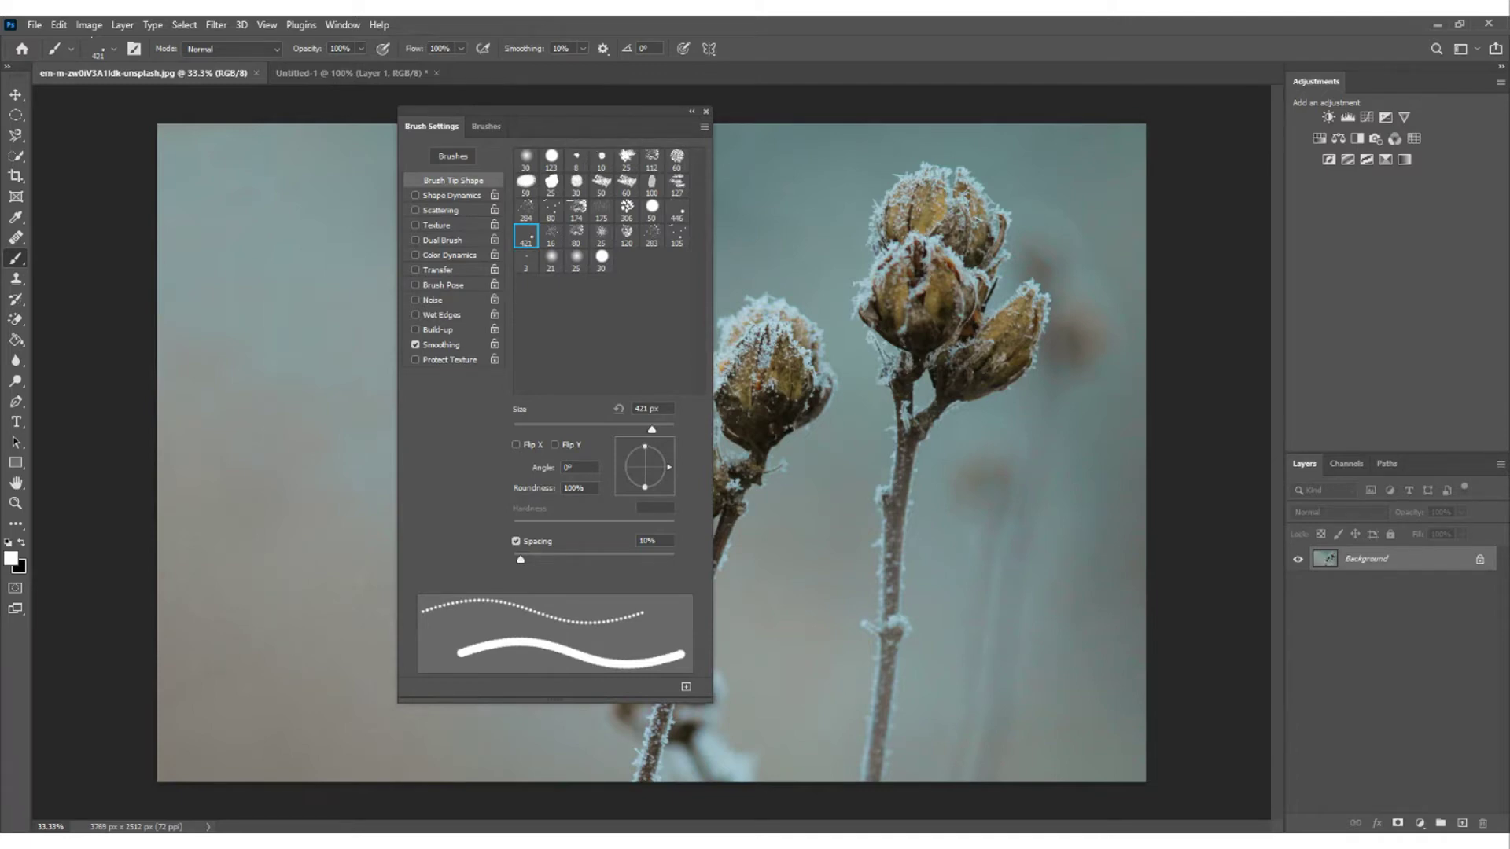
pyautogui.moveTo(550, 114); pyautogui.dragTo(481, 125)
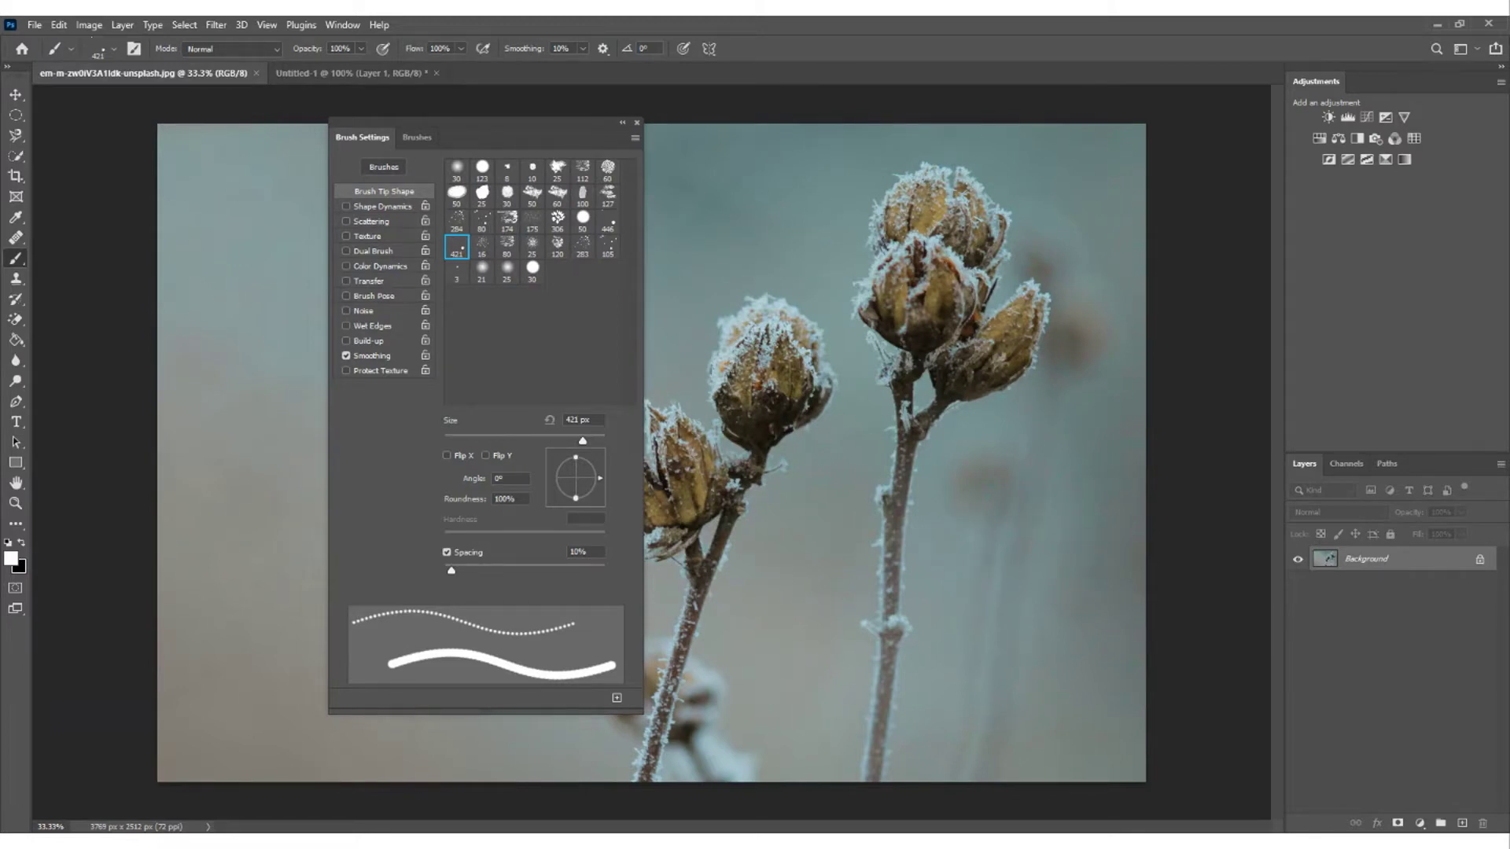
# - Enable Shape Dynamics for the snow brush and set Size Jitter to 100%, keeping its Control at Off
pyautogui.click(346, 206)
pyautogui.click(382, 206)
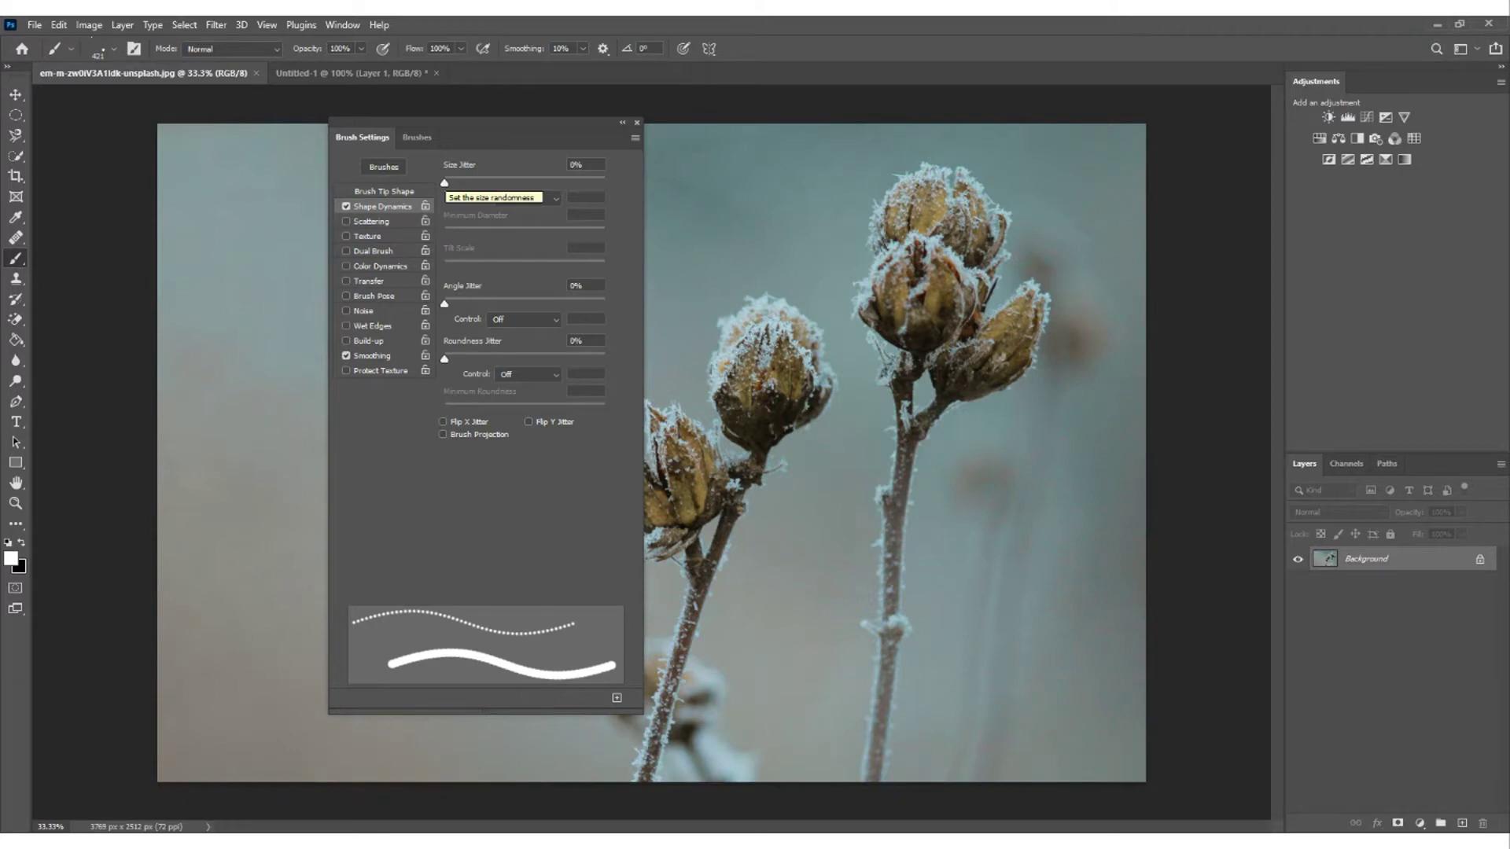
pyautogui.moveTo(444, 182); pyautogui.dragTo(448, 183)
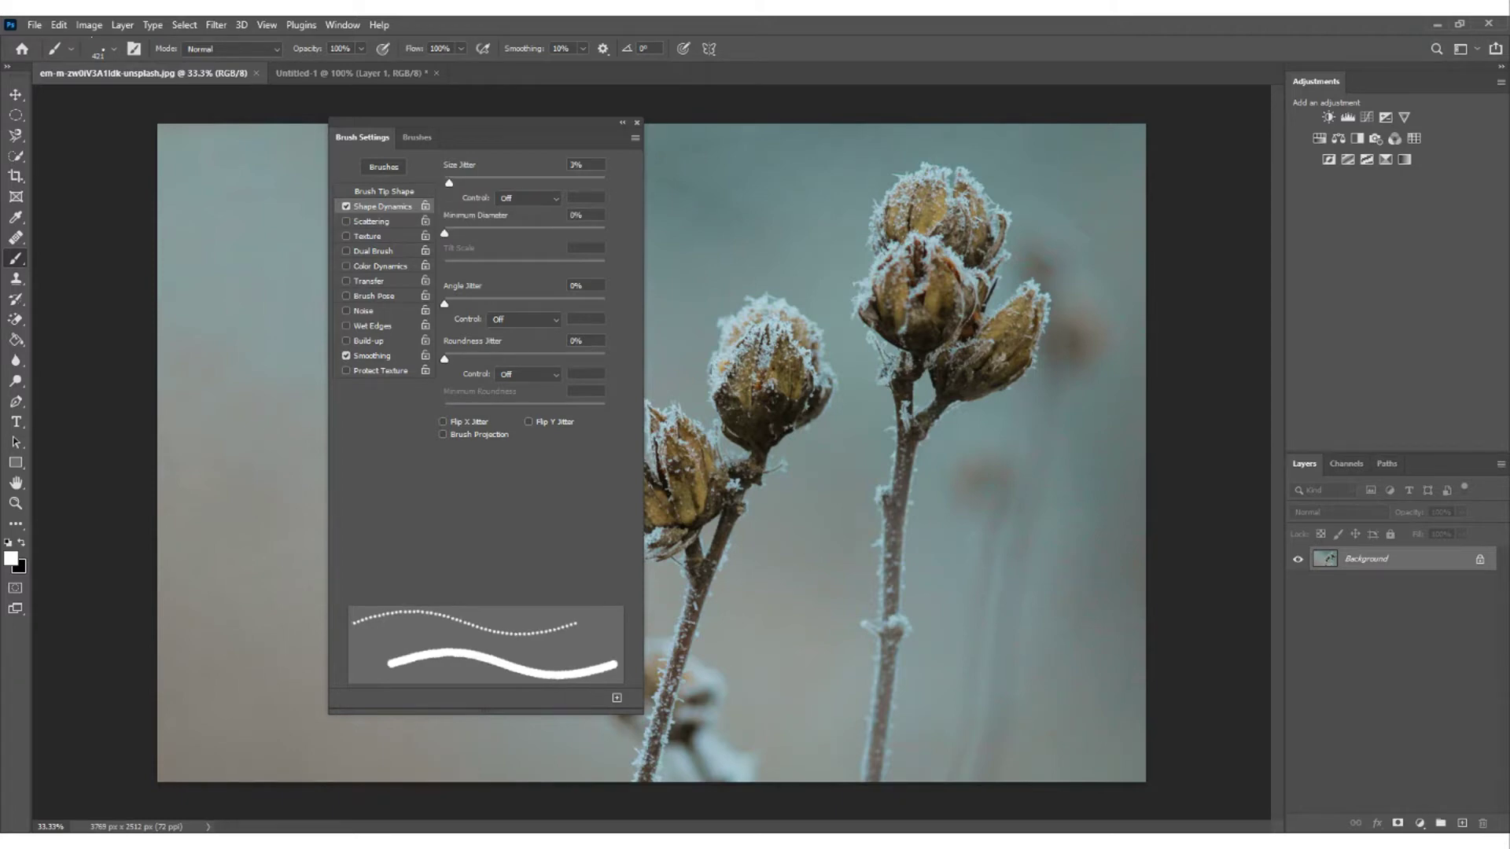
pyautogui.moveTo(448, 183); pyautogui.dragTo(605, 183)
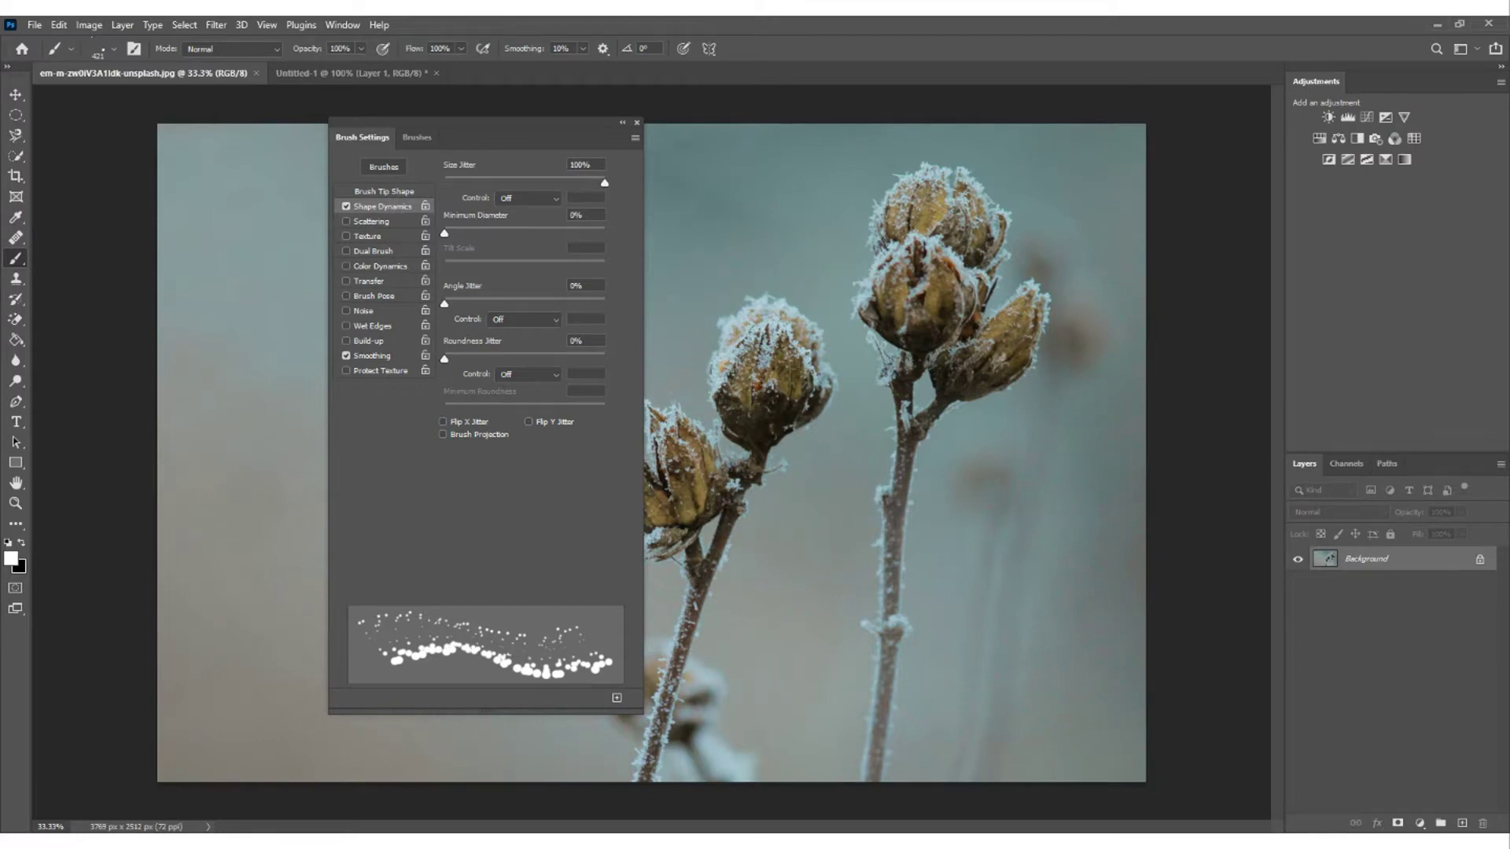
pyautogui.click(528, 197)
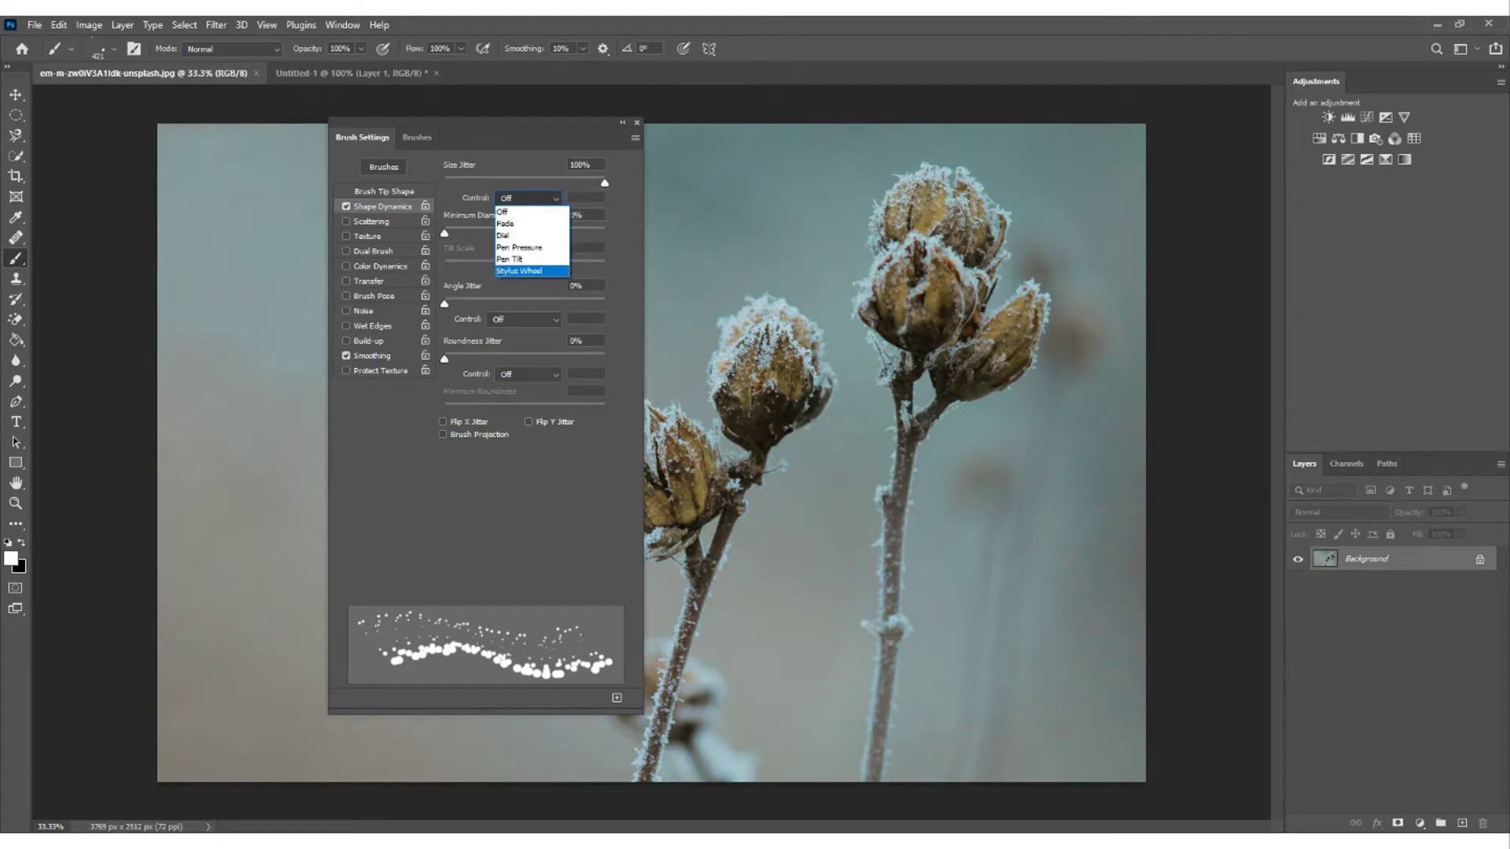
pyautogui.press('Escape')
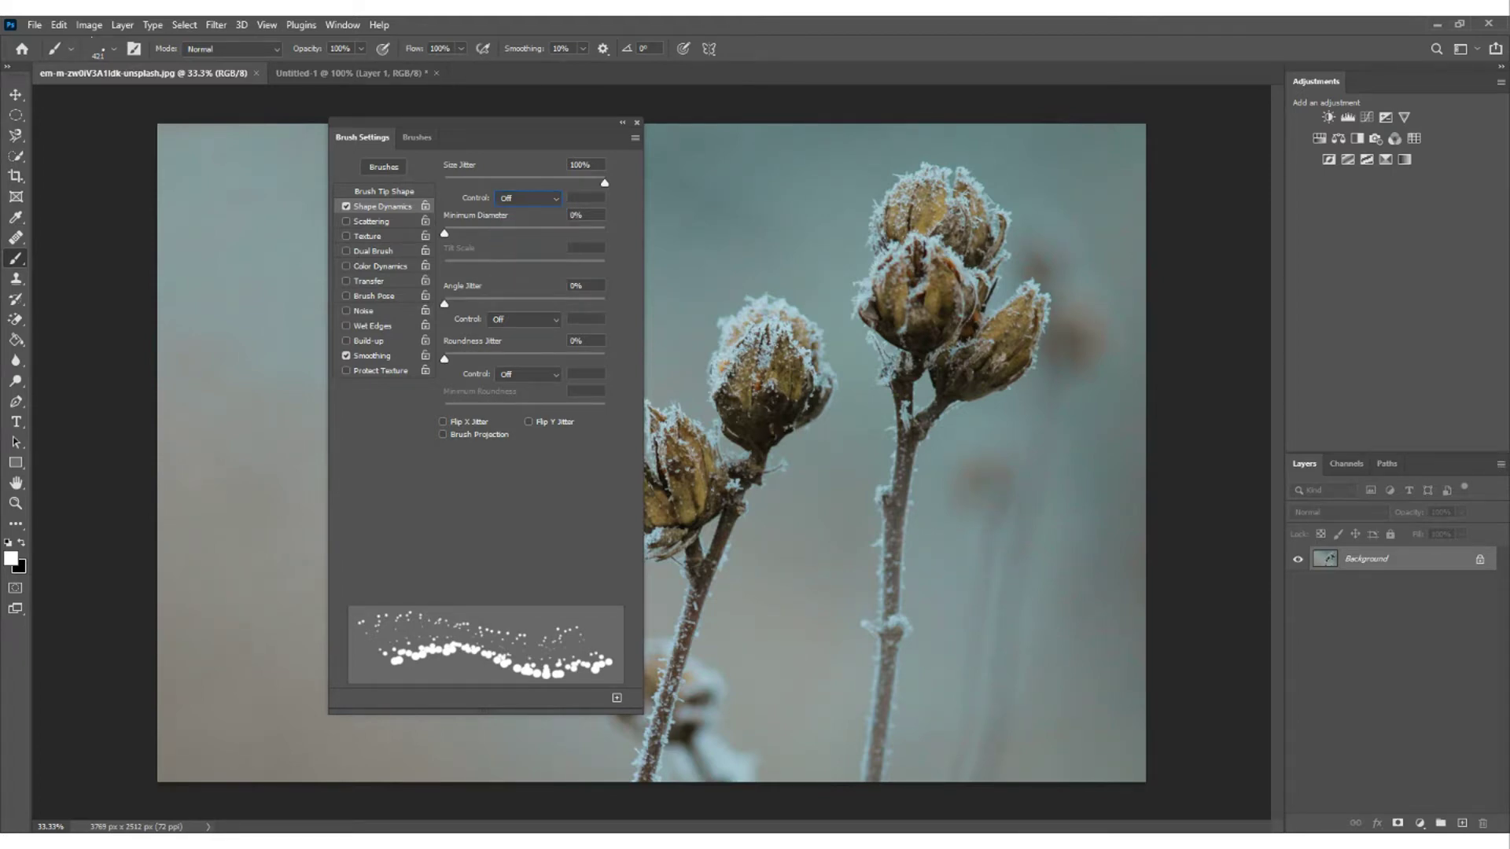
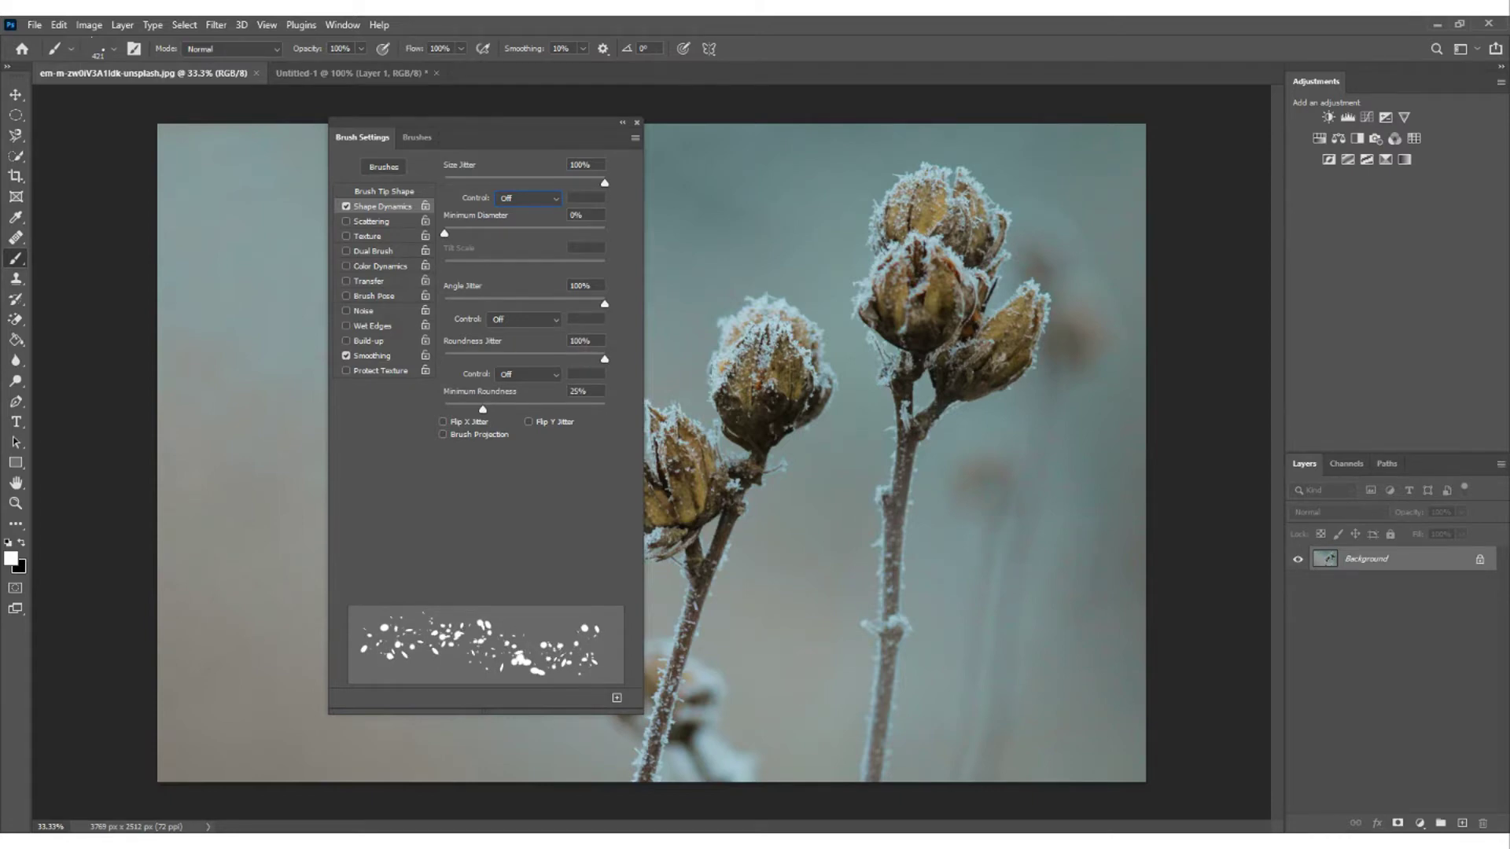
# - Set the snow brush's Roundness Jitter to 75% and Minimum Roundness to about 83%
pyautogui.moveTo(605, 358)
pyautogui.mouseDown()
pyautogui.moveTo(557, 359)
pyautogui.moveTo(572, 359)
pyautogui.mouseUp()
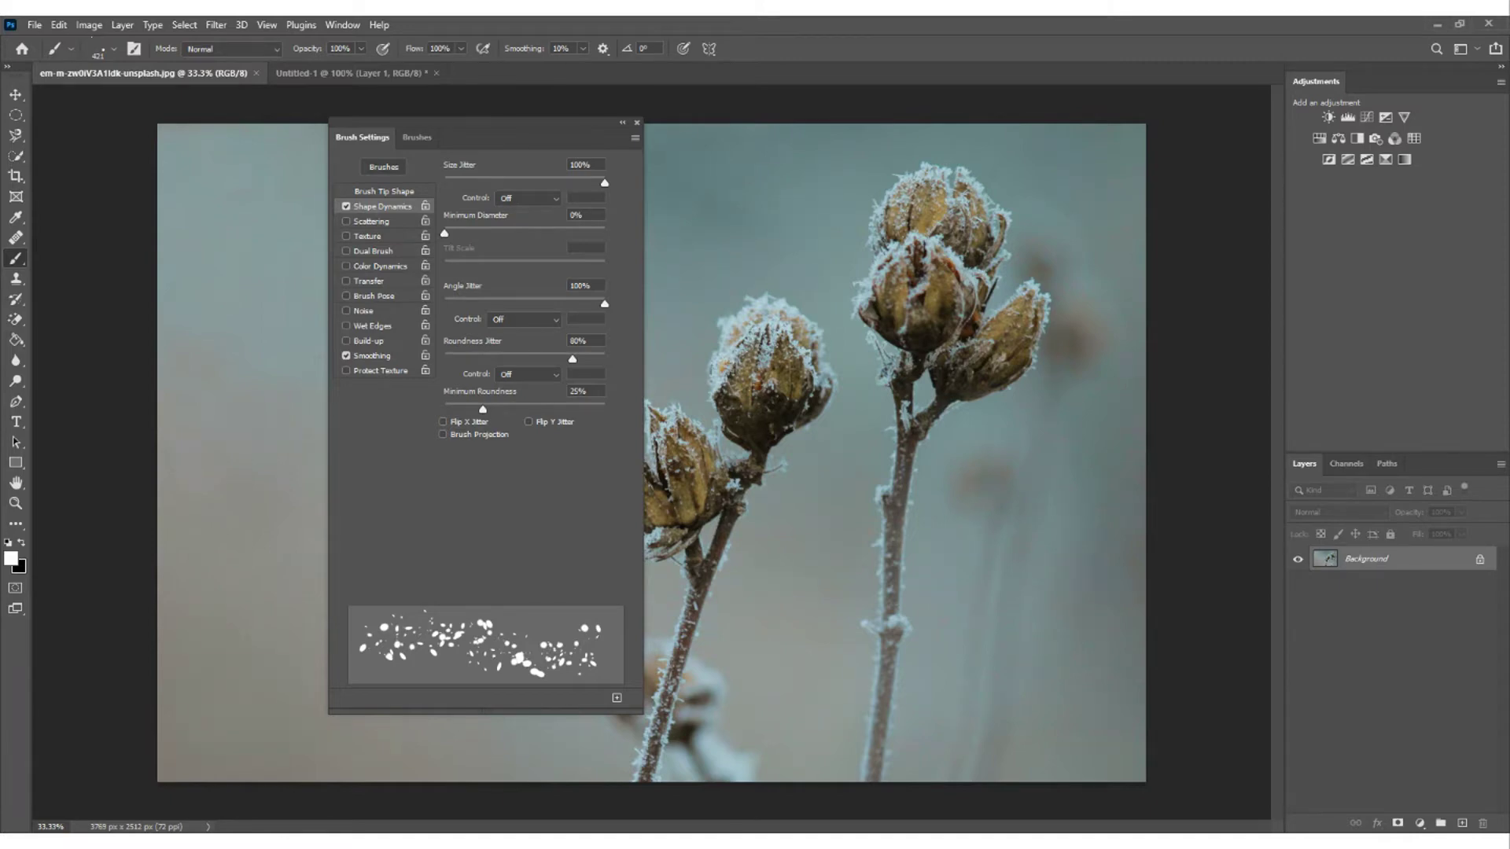
pyautogui.moveTo(572, 359); pyautogui.dragTo(576, 358)
pyautogui.moveTo(577, 358); pyautogui.dragTo(556, 358)
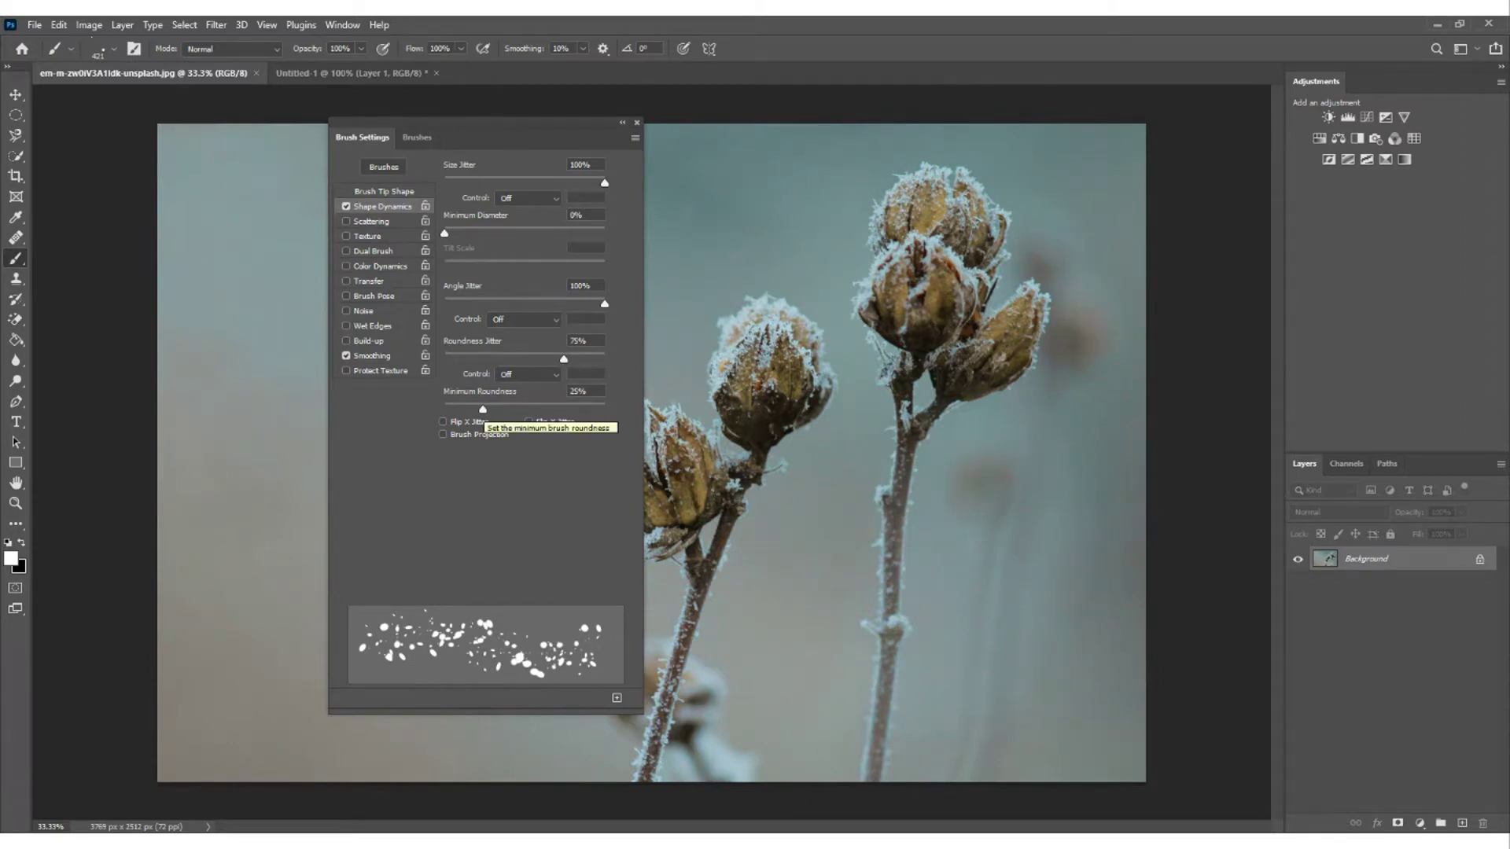
pyautogui.moveTo(483, 409); pyautogui.dragTo(575, 408)
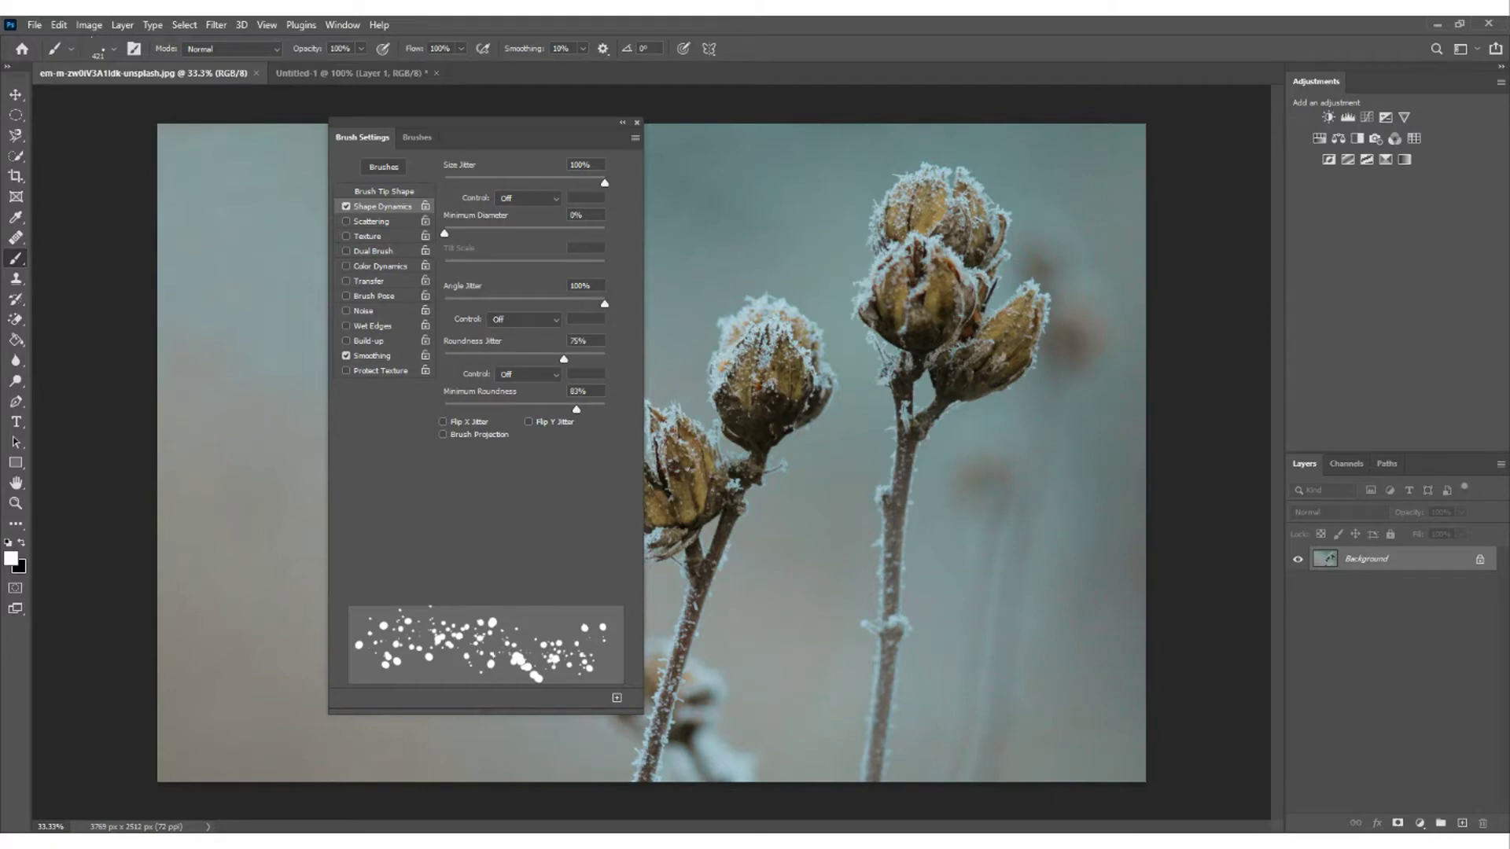
# - Enable Scattering on both axes for the snow brush and set Scatter to about 83%
pyautogui.click(371, 221)
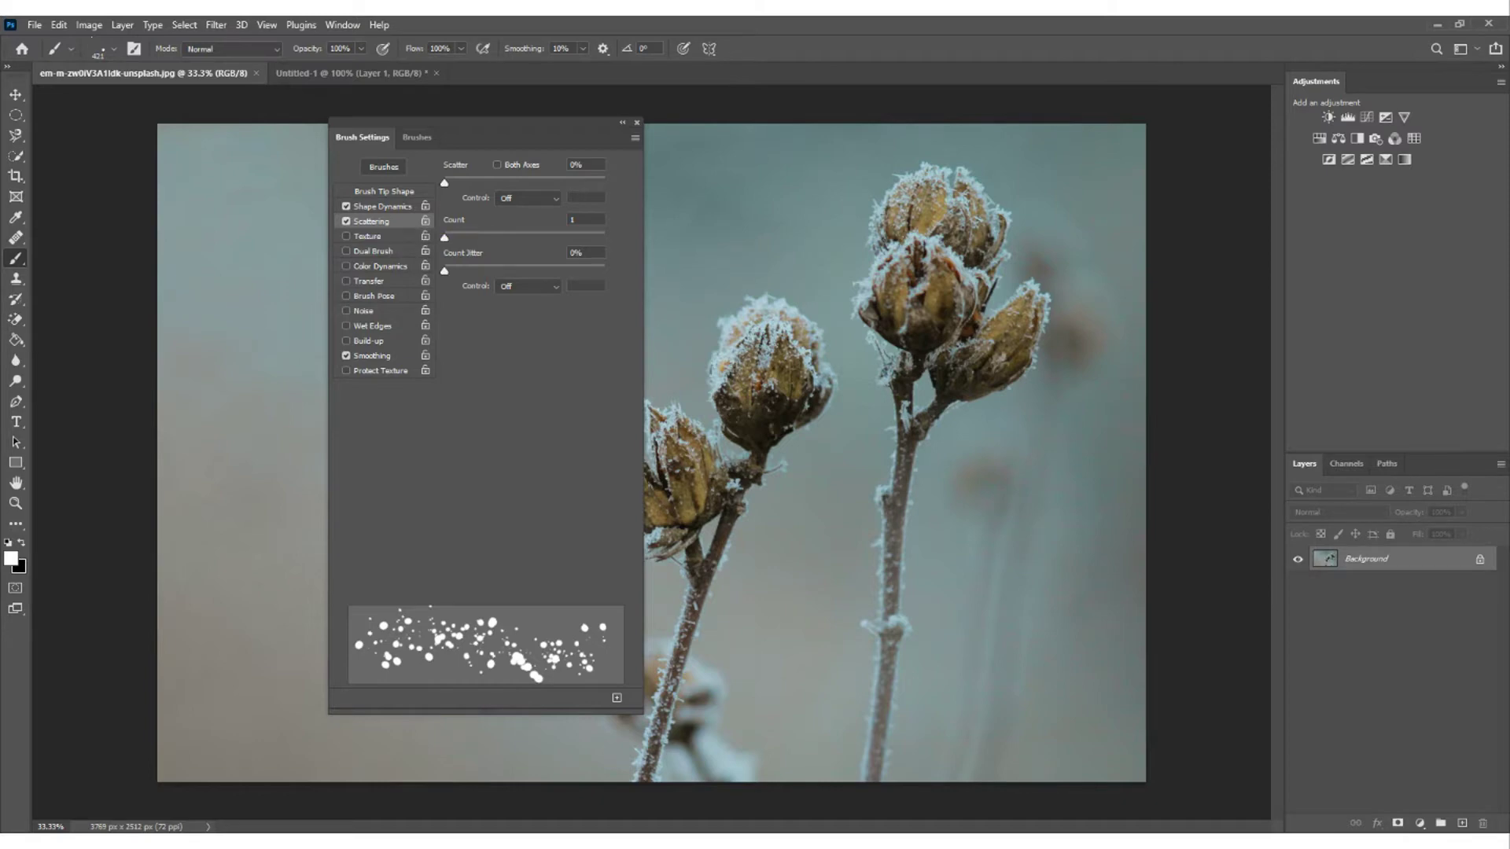
pyautogui.click(497, 164)
pyautogui.moveTo(445, 182); pyautogui.dragTo(560, 183)
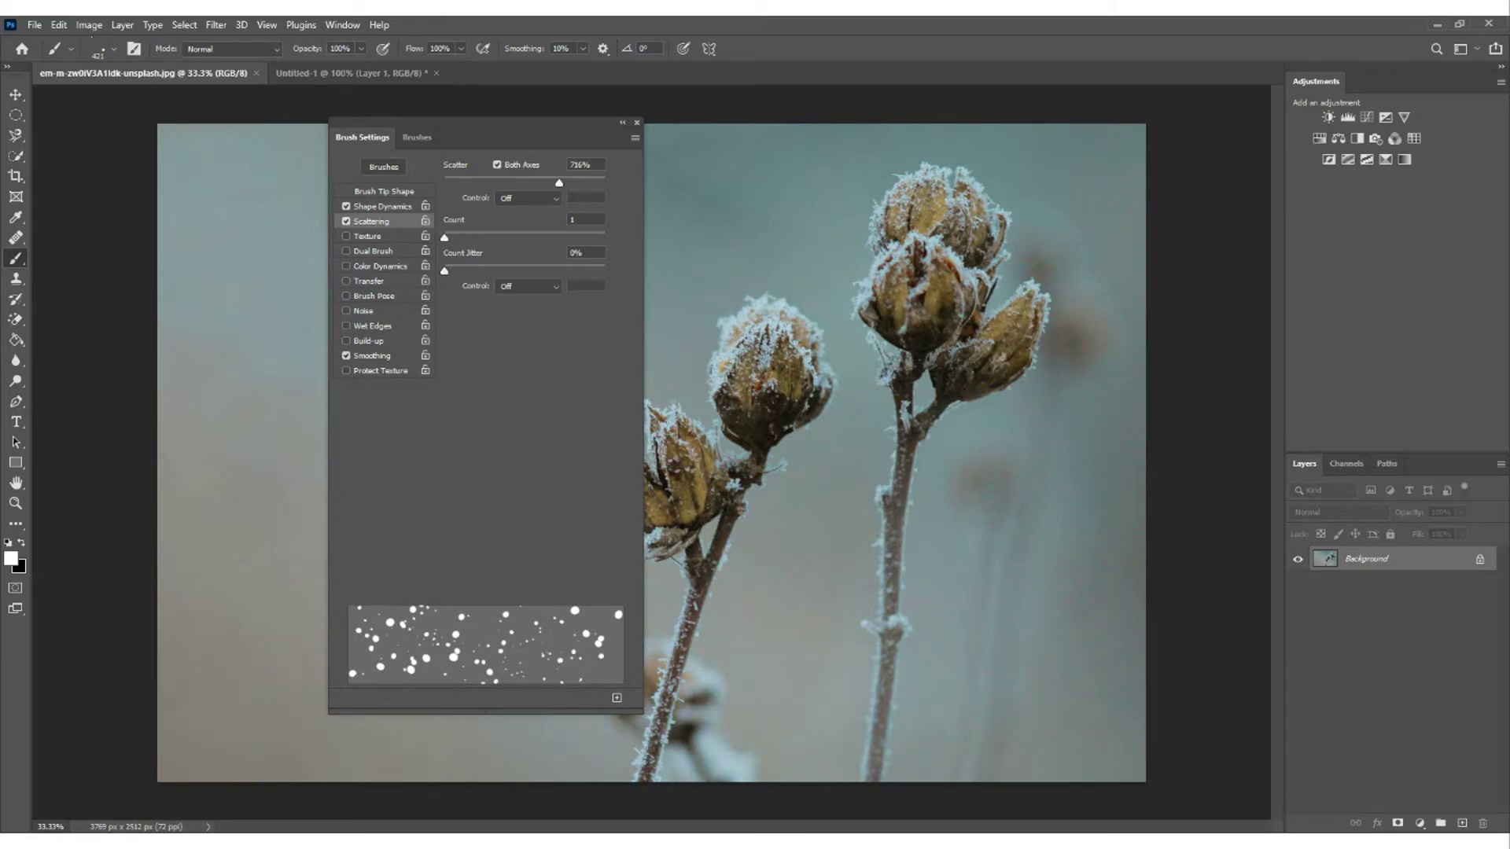
pyautogui.moveTo(559, 182)
pyautogui.mouseDown()
pyautogui.moveTo(444, 182)
pyautogui.moveTo(536, 183)
pyautogui.moveTo(458, 182)
pyautogui.mouseUp()
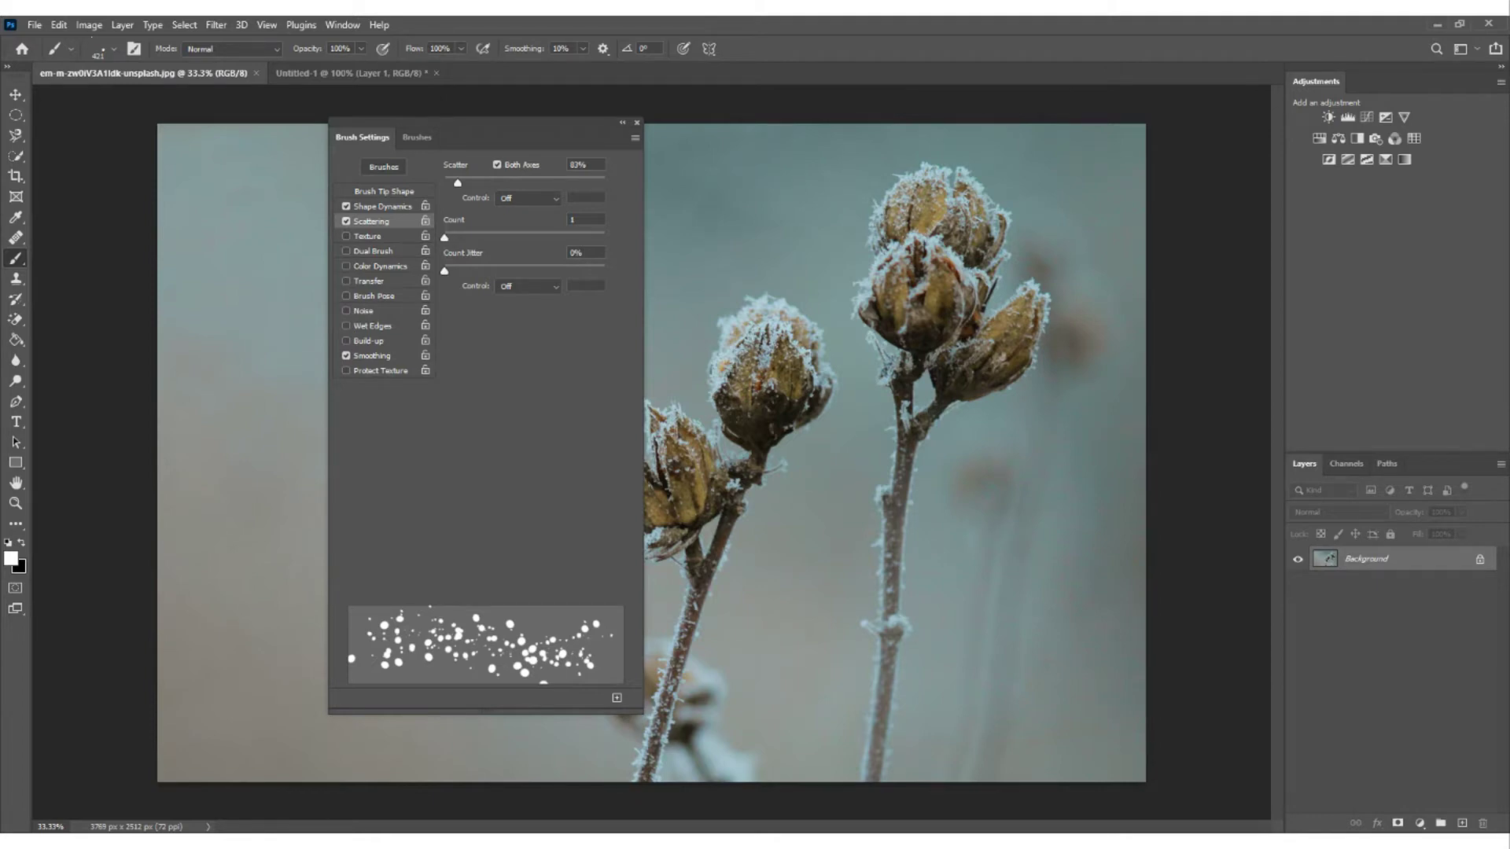
# - Enable Transfer for the snow brush and set Opacity Jitter to 100%
pyautogui.click(369, 281)
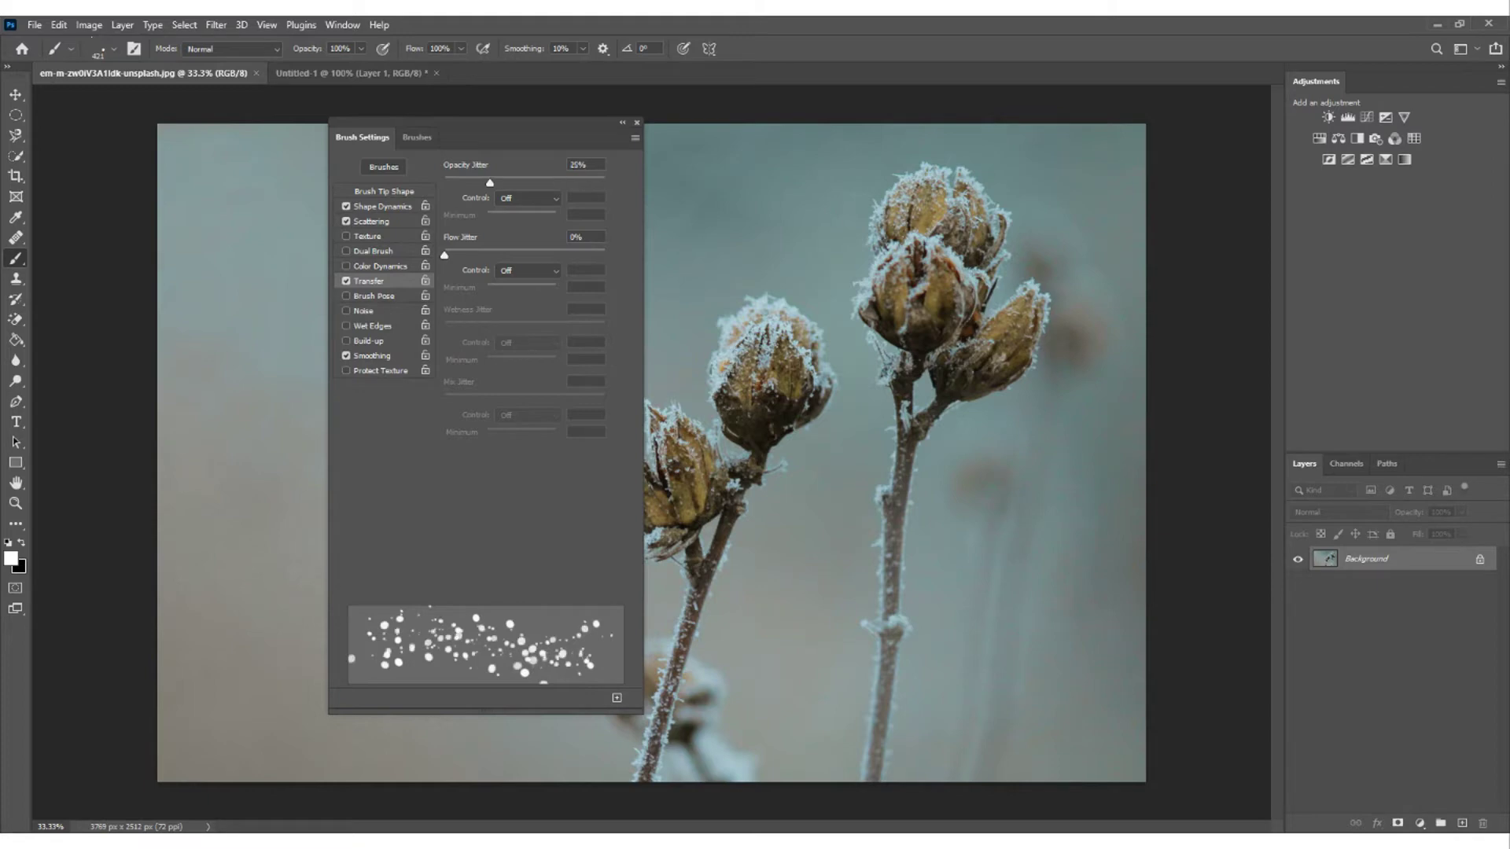
pyautogui.moveTo(605, 182); pyautogui.dragTo(457, 182)
pyautogui.moveTo(445, 182); pyautogui.dragTo(589, 183)
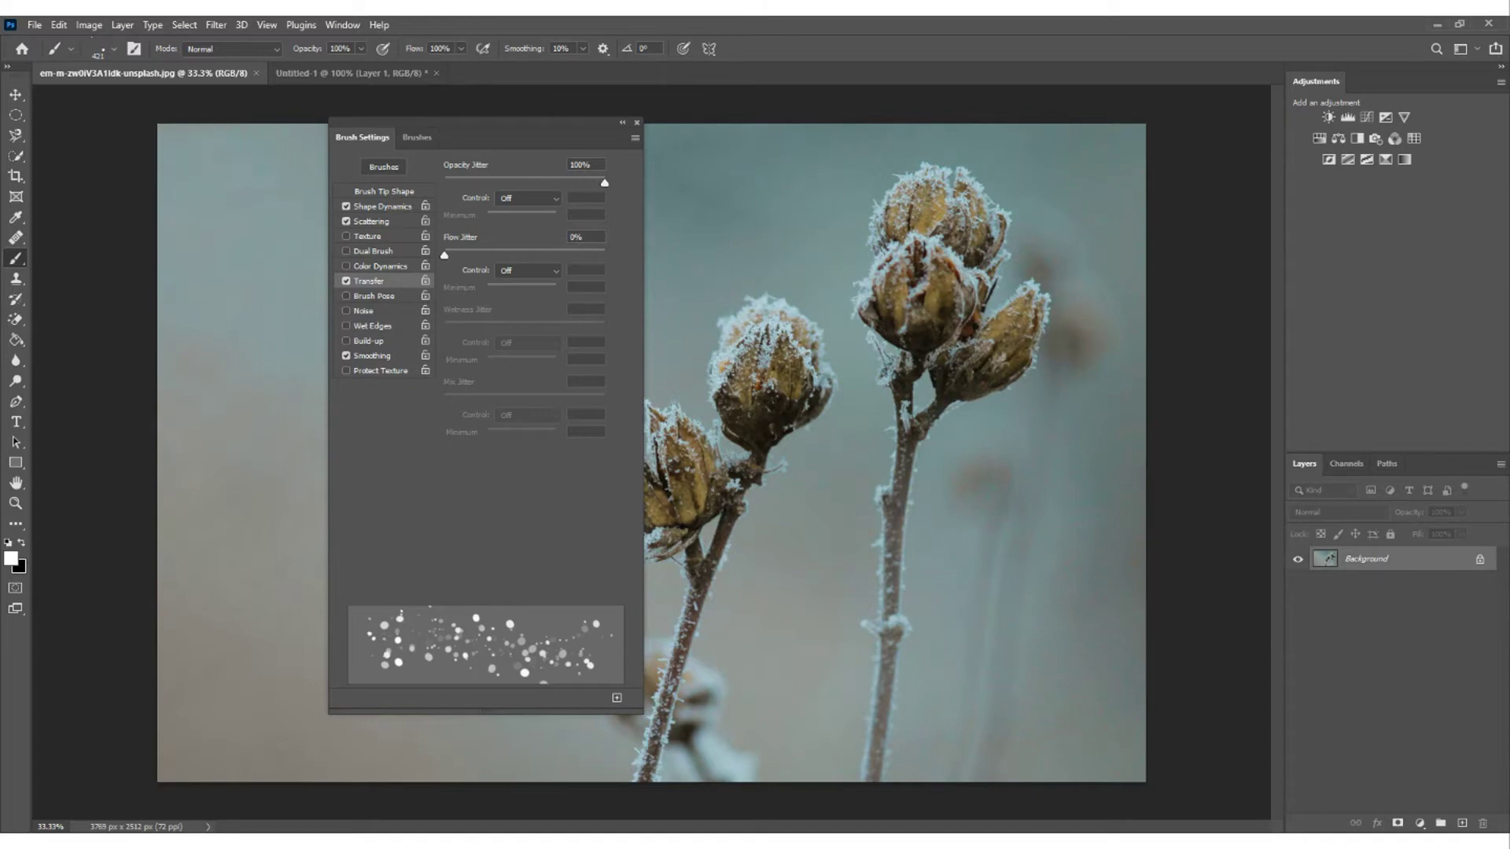
pyautogui.moveTo(583, 182); pyautogui.dragTo(605, 182)
# - Set the snow brush's Spacing to 41% in its tip shape settings and collapse the brush settings
pyautogui.click(384, 191)
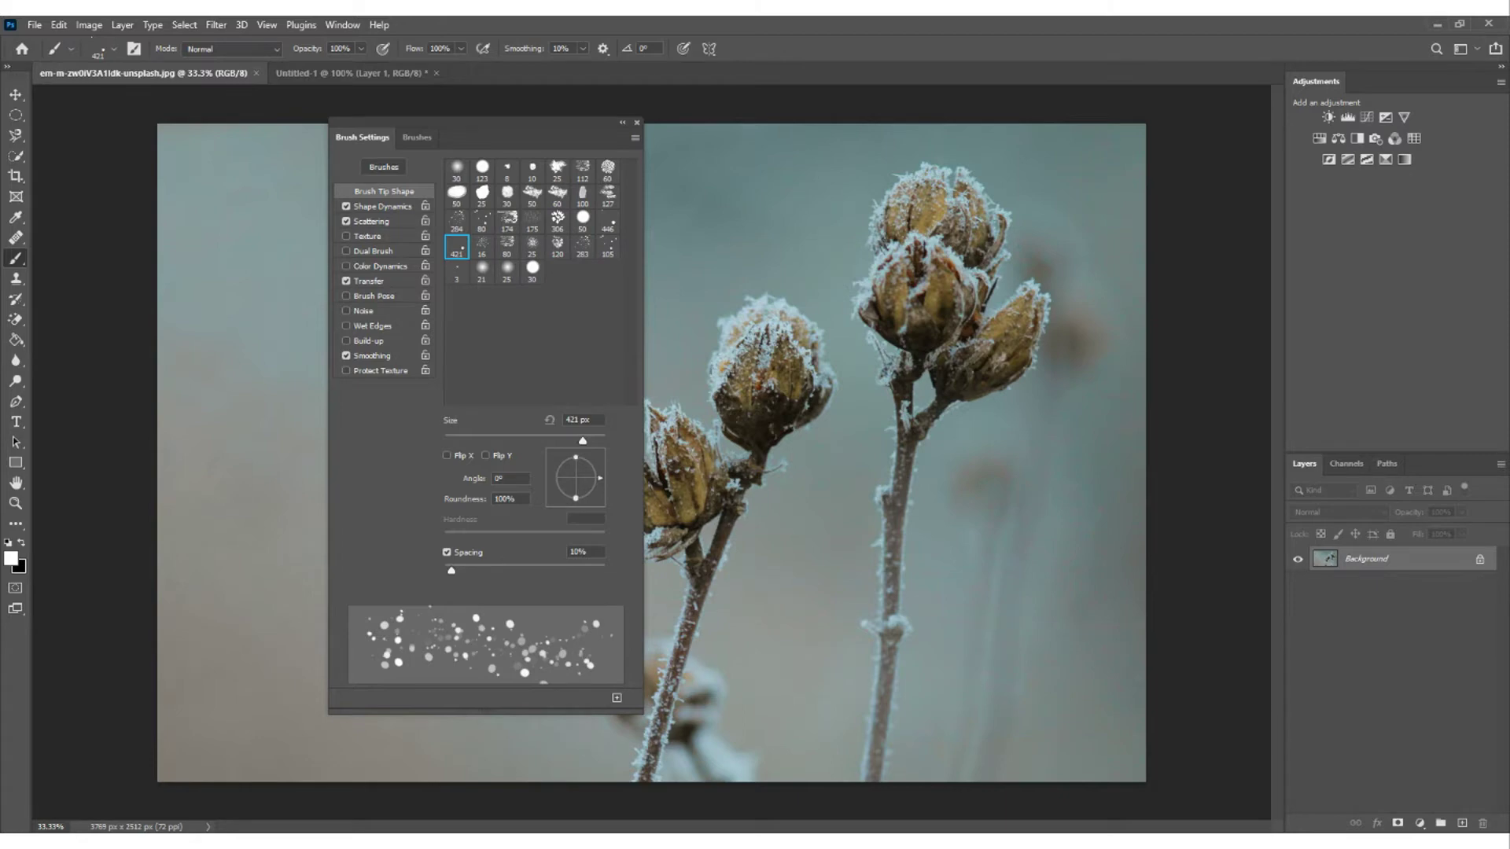
pyautogui.moveTo(452, 571); pyautogui.dragTo(476, 571)
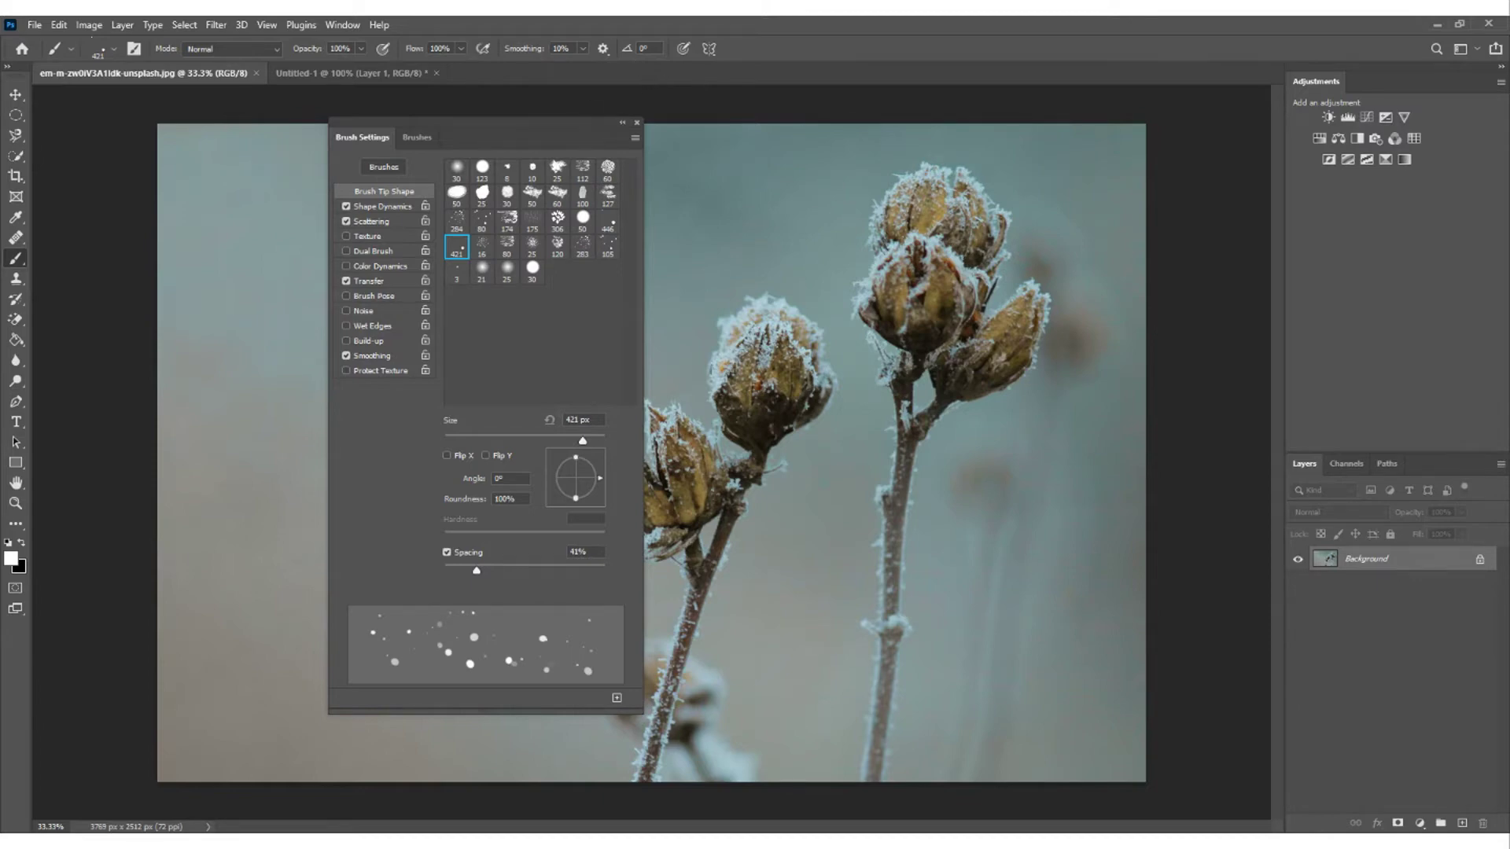
pyautogui.click(622, 123)
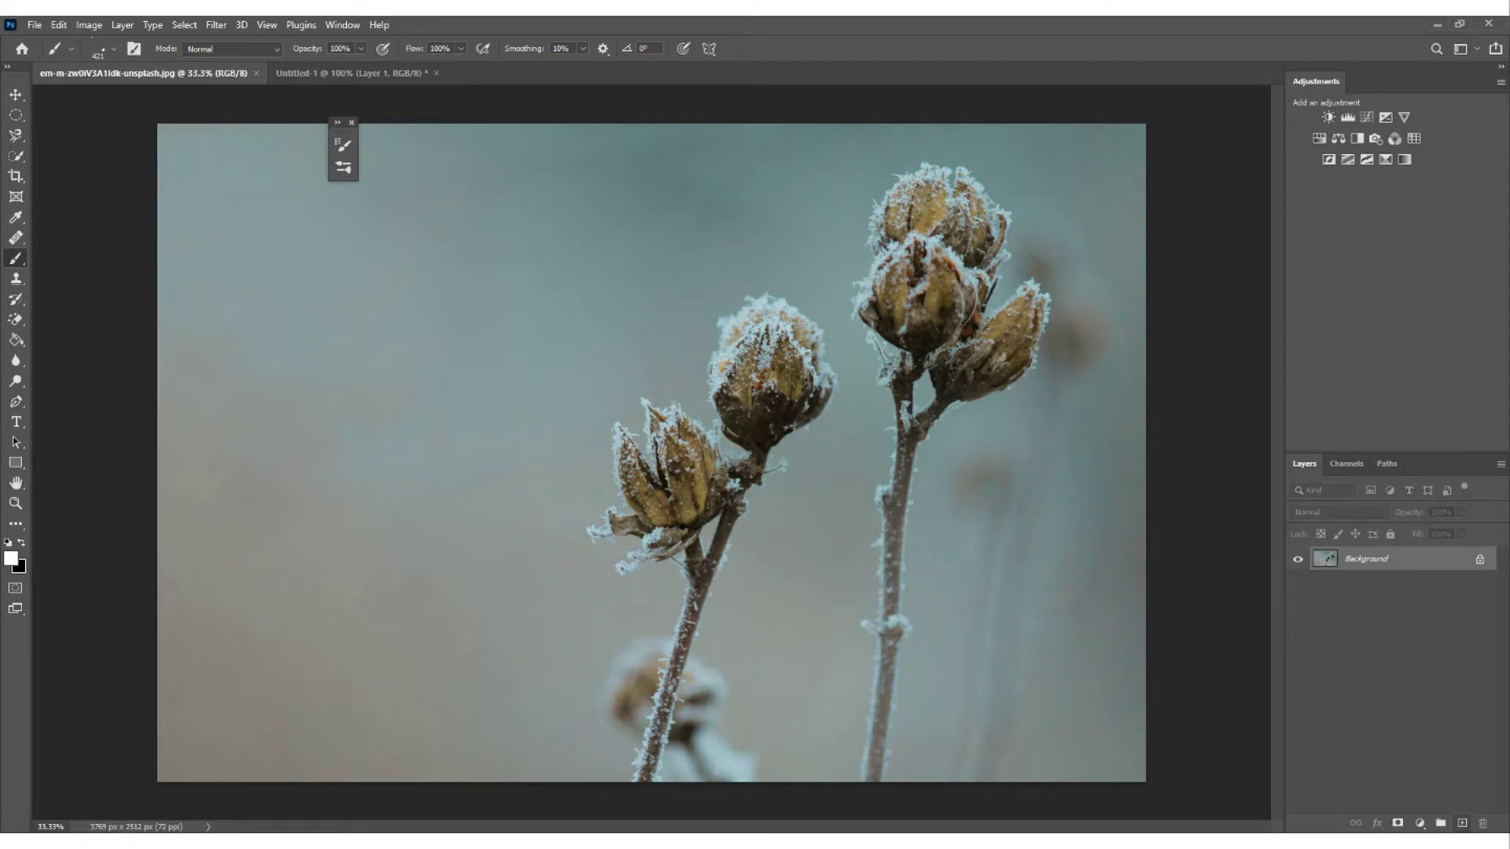
# - Add a new empty layer above the Background photo and keep pure white as the foreground color
pyautogui.click(1463, 823)
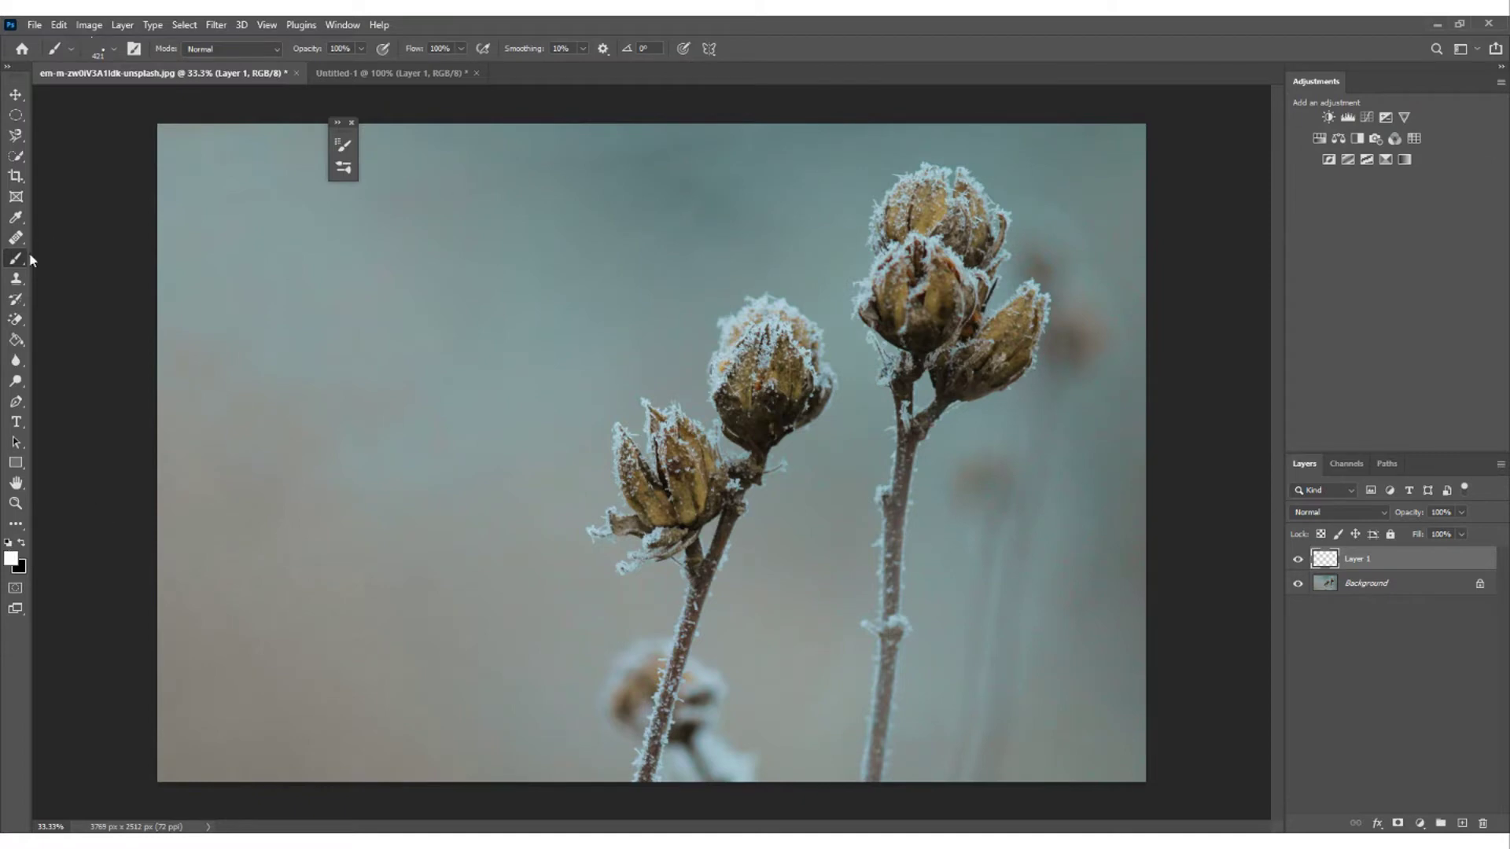
pyautogui.click(11, 559)
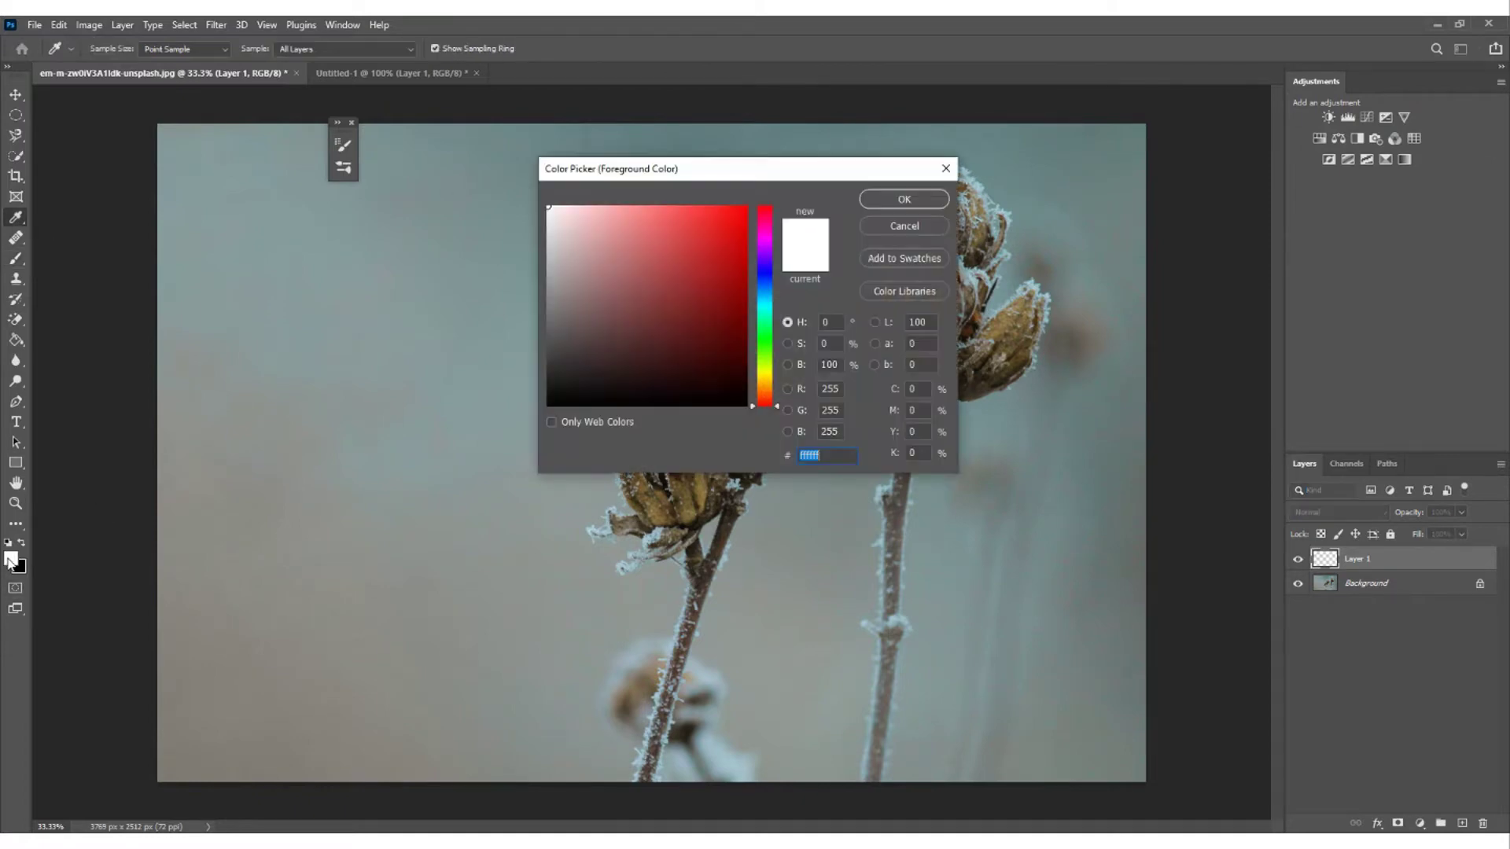
pyautogui.click(904, 199)
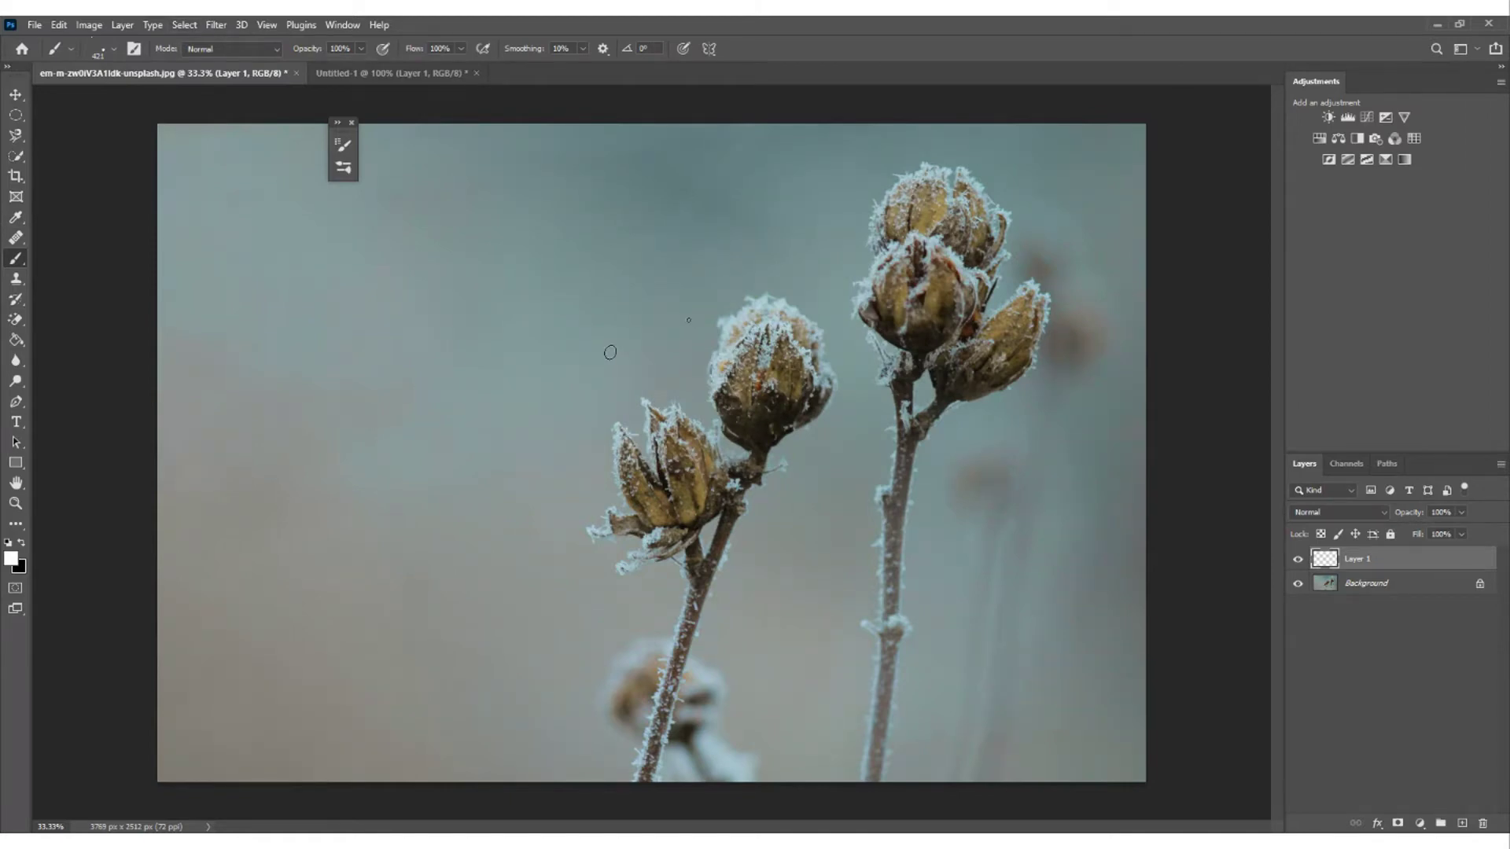
# - Set the snow brush's size to 125 px for painting small snowflakes
pyautogui.click(113, 51)
pyautogui.moveTo(174, 99); pyautogui.dragTo(103, 99)
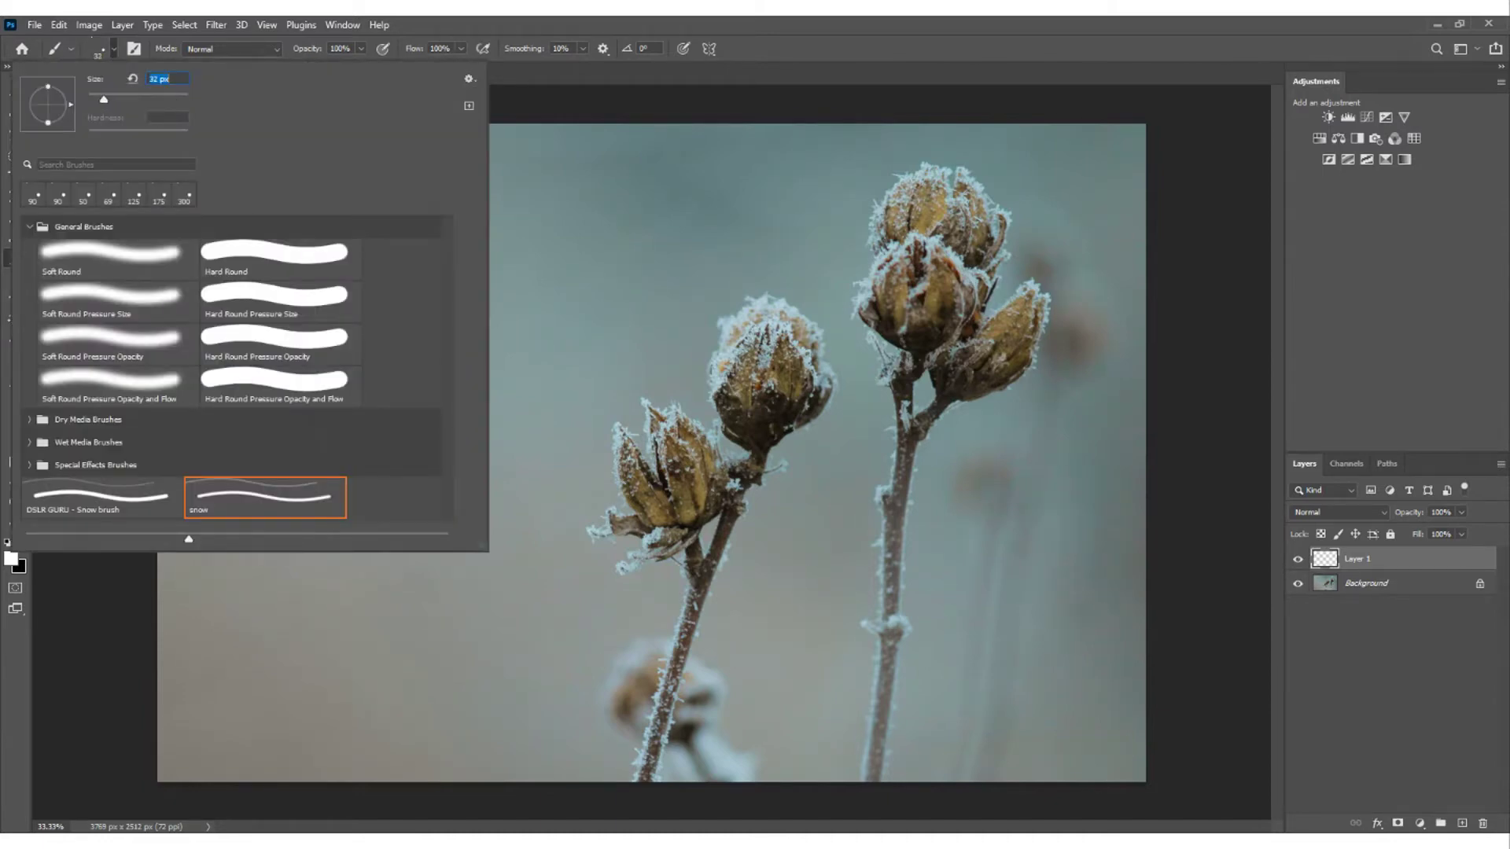
pyautogui.click(761, 40)
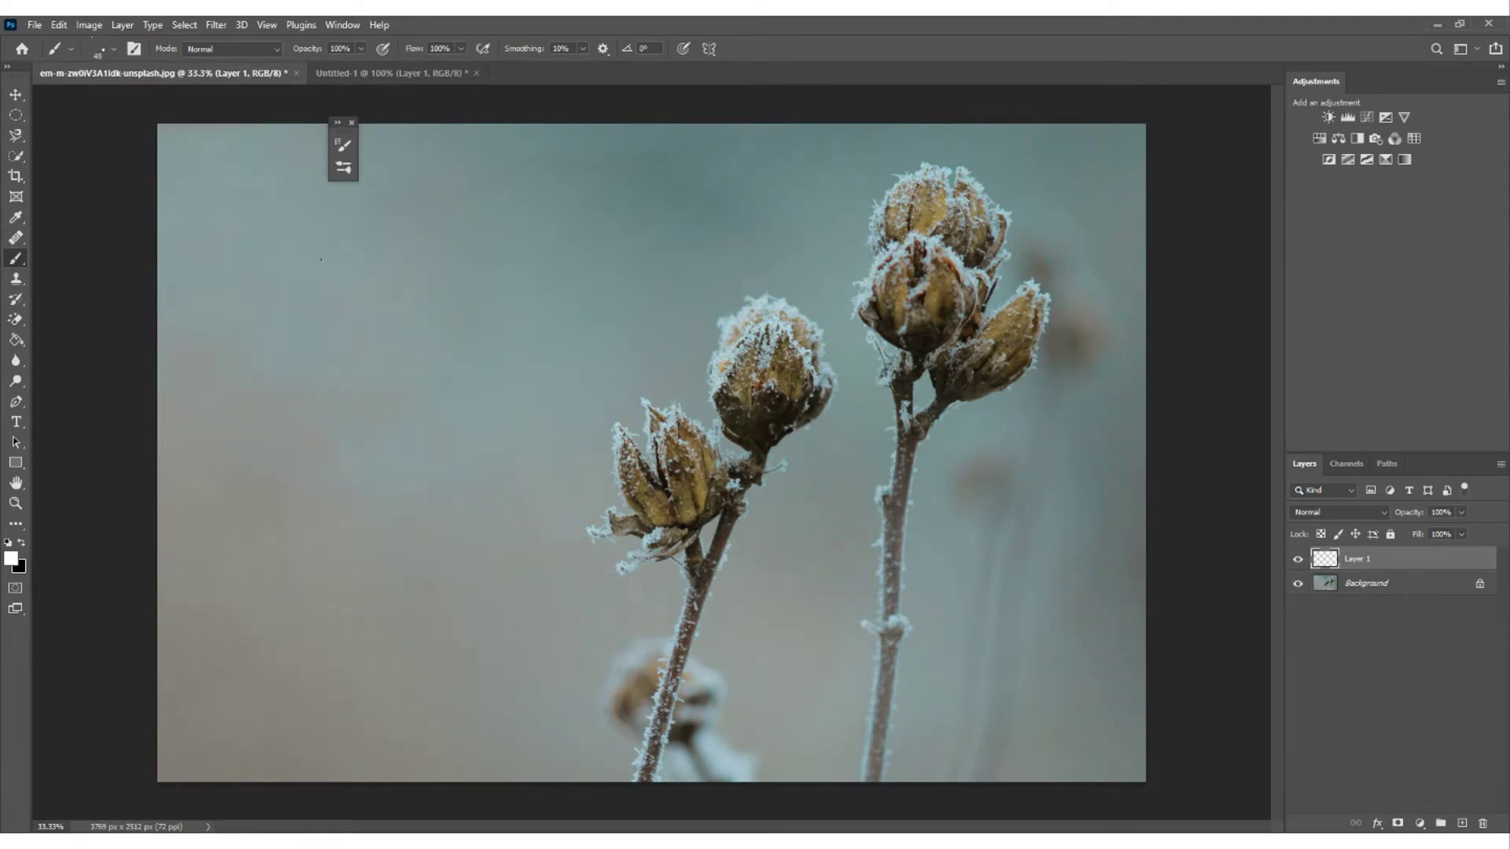
pyautogui.press(']')
pyautogui.press(']')
pyautogui.press(']')
pyautogui.press(']')
pyautogui.press(']')
# - Paint small white snowflakes with the 125 px snow brush across the photo on Layer 1
pyautogui.moveTo(255, 311); pyautogui.dragTo(266, 373)
pyautogui.moveTo(389, 339); pyautogui.dragTo(321, 389)
pyautogui.click(290, 537)
pyautogui.moveTo(371, 442)
pyautogui.mouseDown()
pyautogui.moveTo(471, 468)
pyautogui.moveTo(426, 334)
pyautogui.mouseUp()
pyautogui.click(411, 180)
pyautogui.click(492, 338)
pyautogui.click(660, 345)
pyautogui.moveTo(824, 277); pyautogui.dragTo(837, 157)
pyautogui.moveTo(910, 149); pyautogui.dragTo(878, 155)
pyautogui.moveTo(962, 422)
pyautogui.mouseDown()
pyautogui.moveTo(930, 490)
pyautogui.moveTo(932, 534)
pyautogui.mouseUp()
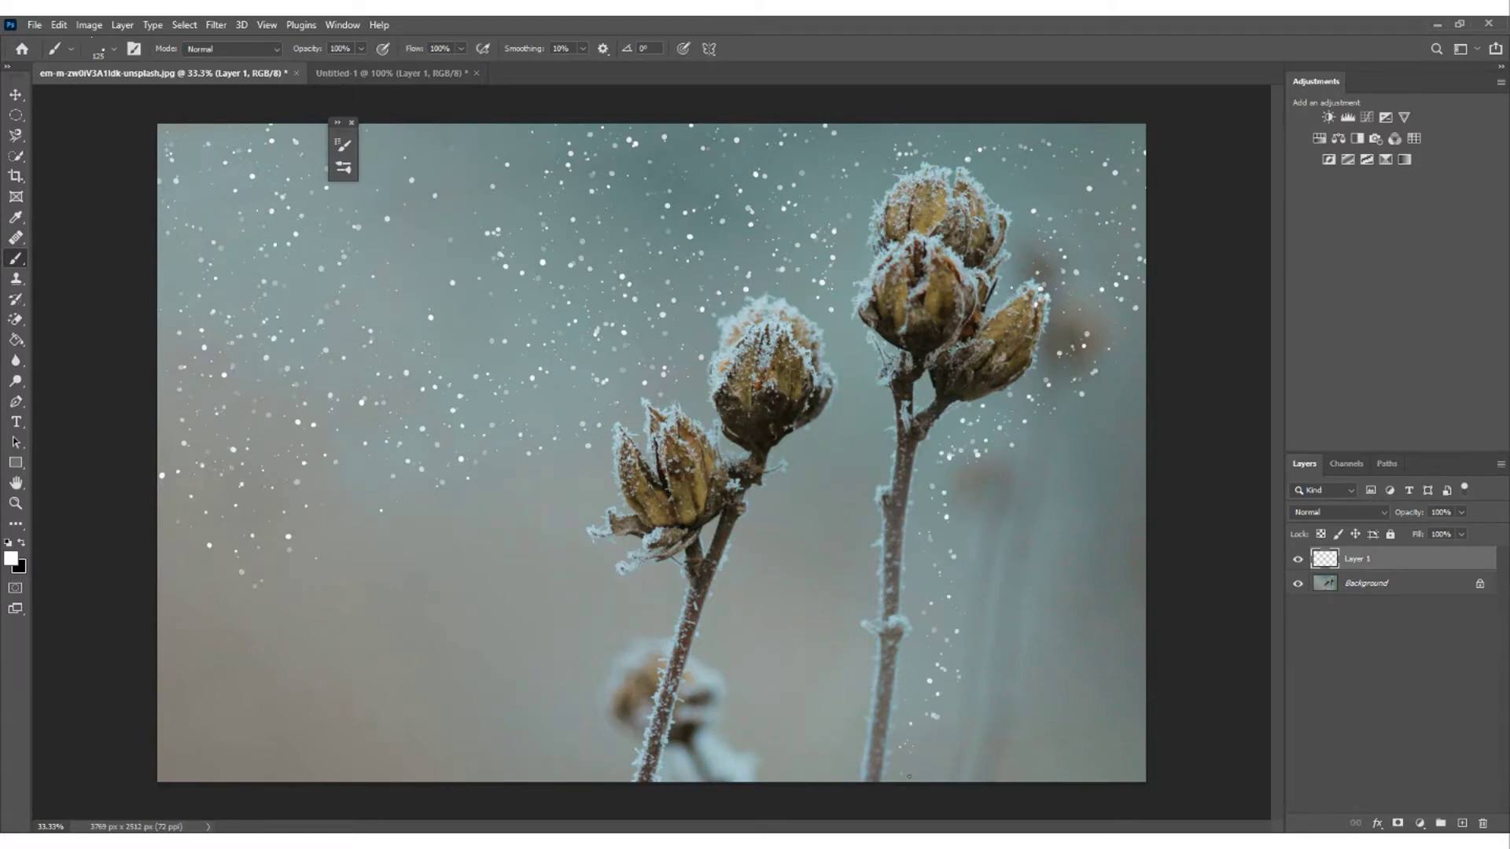
pyautogui.click(1040, 738)
pyautogui.click(1071, 409)
pyautogui.click(1011, 580)
pyautogui.click(1033, 678)
pyautogui.click(850, 757)
pyautogui.click(713, 769)
pyautogui.click(715, 592)
pyautogui.click(758, 505)
pyautogui.click(839, 517)
pyautogui.click(599, 693)
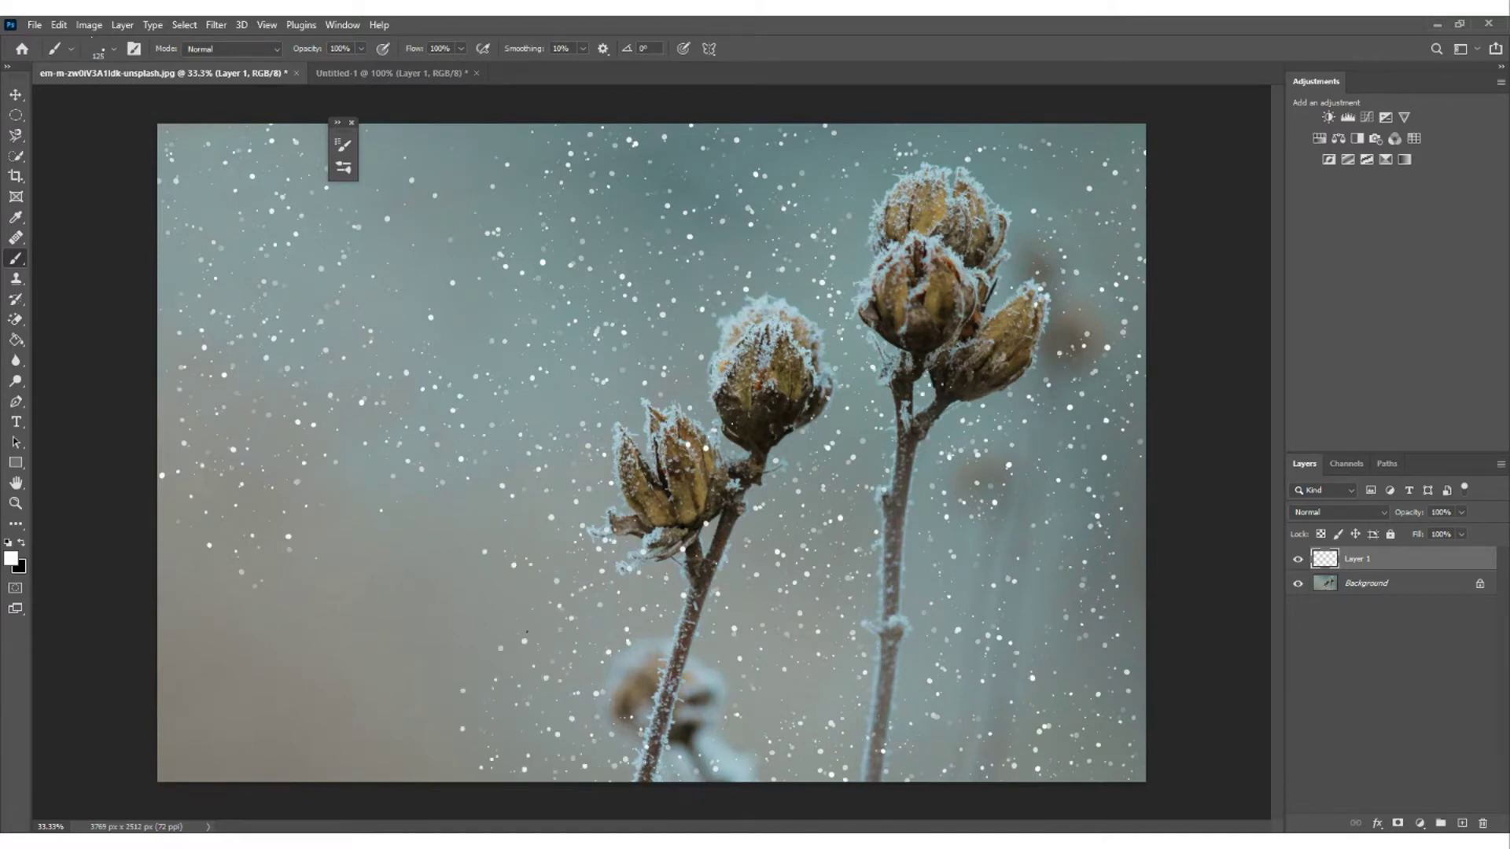
pyautogui.click(486, 524)
# - Reduce the snow brush's Spacing to about 38% and collapse the brush settings again
pyautogui.click(343, 144)
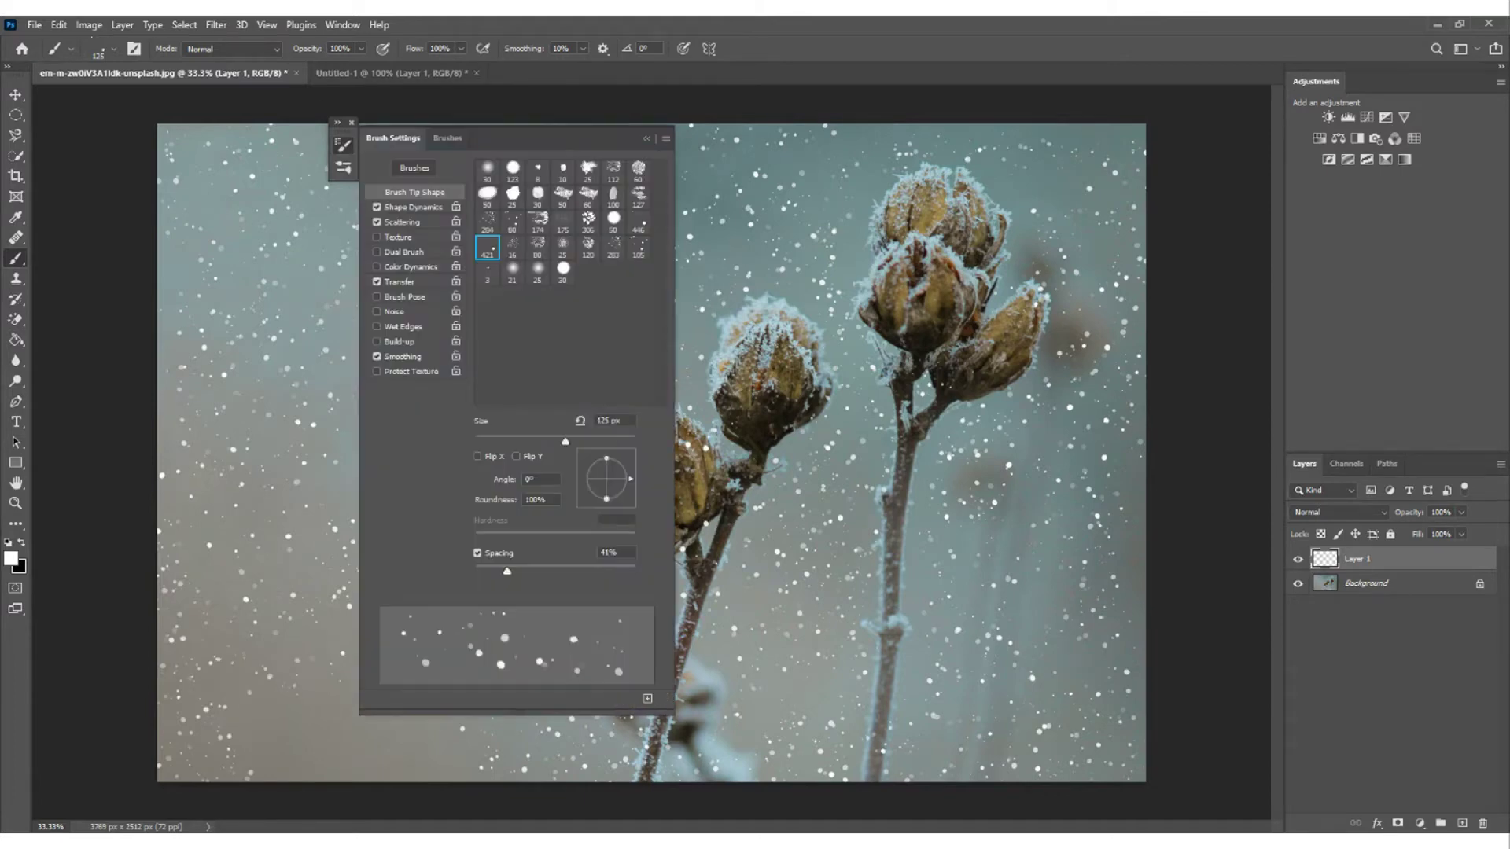
pyautogui.moveTo(507, 570); pyautogui.dragTo(504, 571)
pyautogui.click(336, 122)
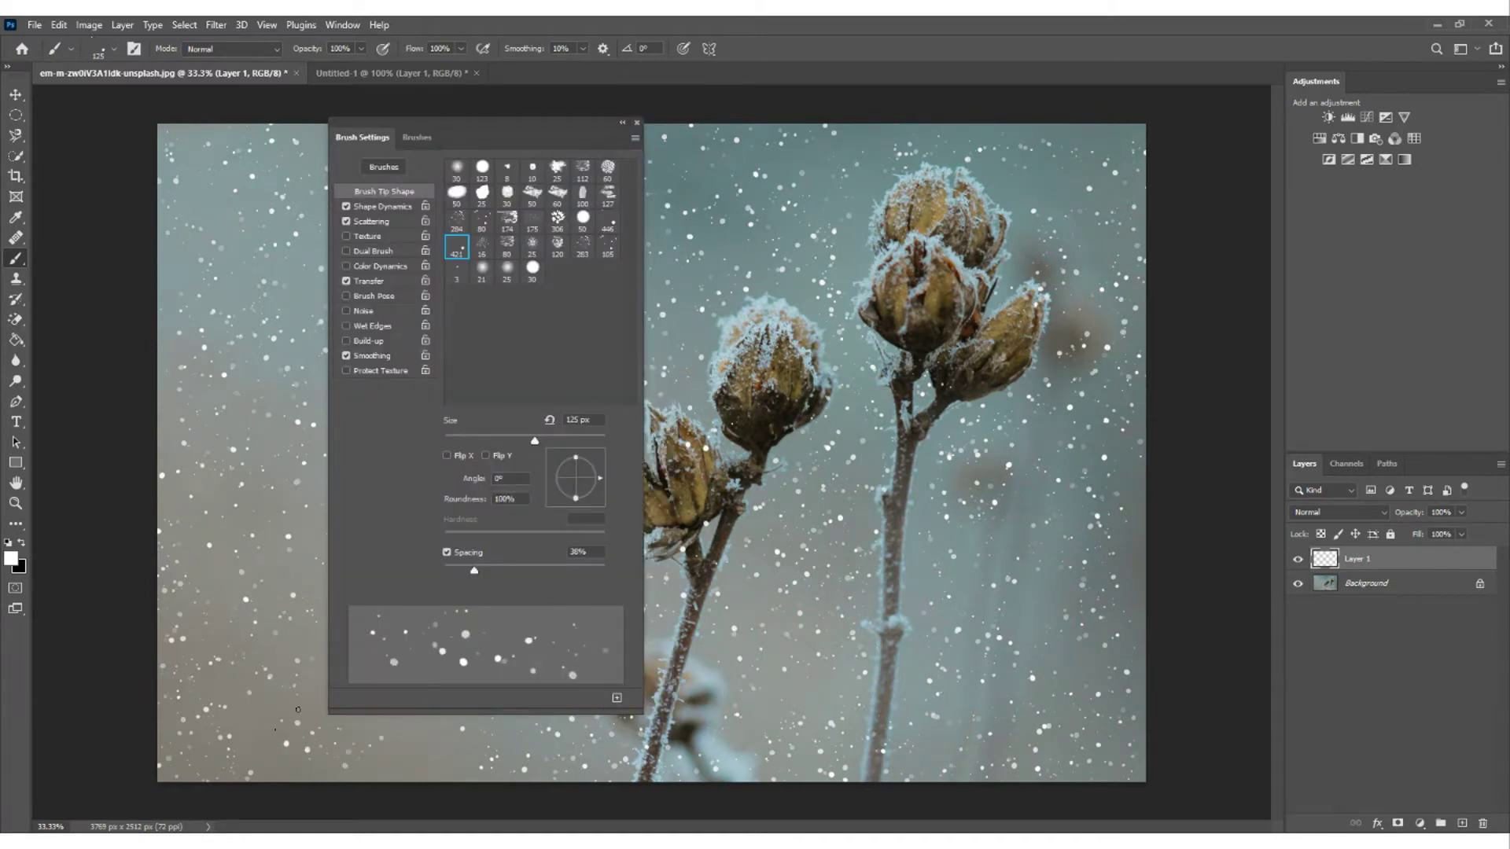
pyautogui.click(622, 122)
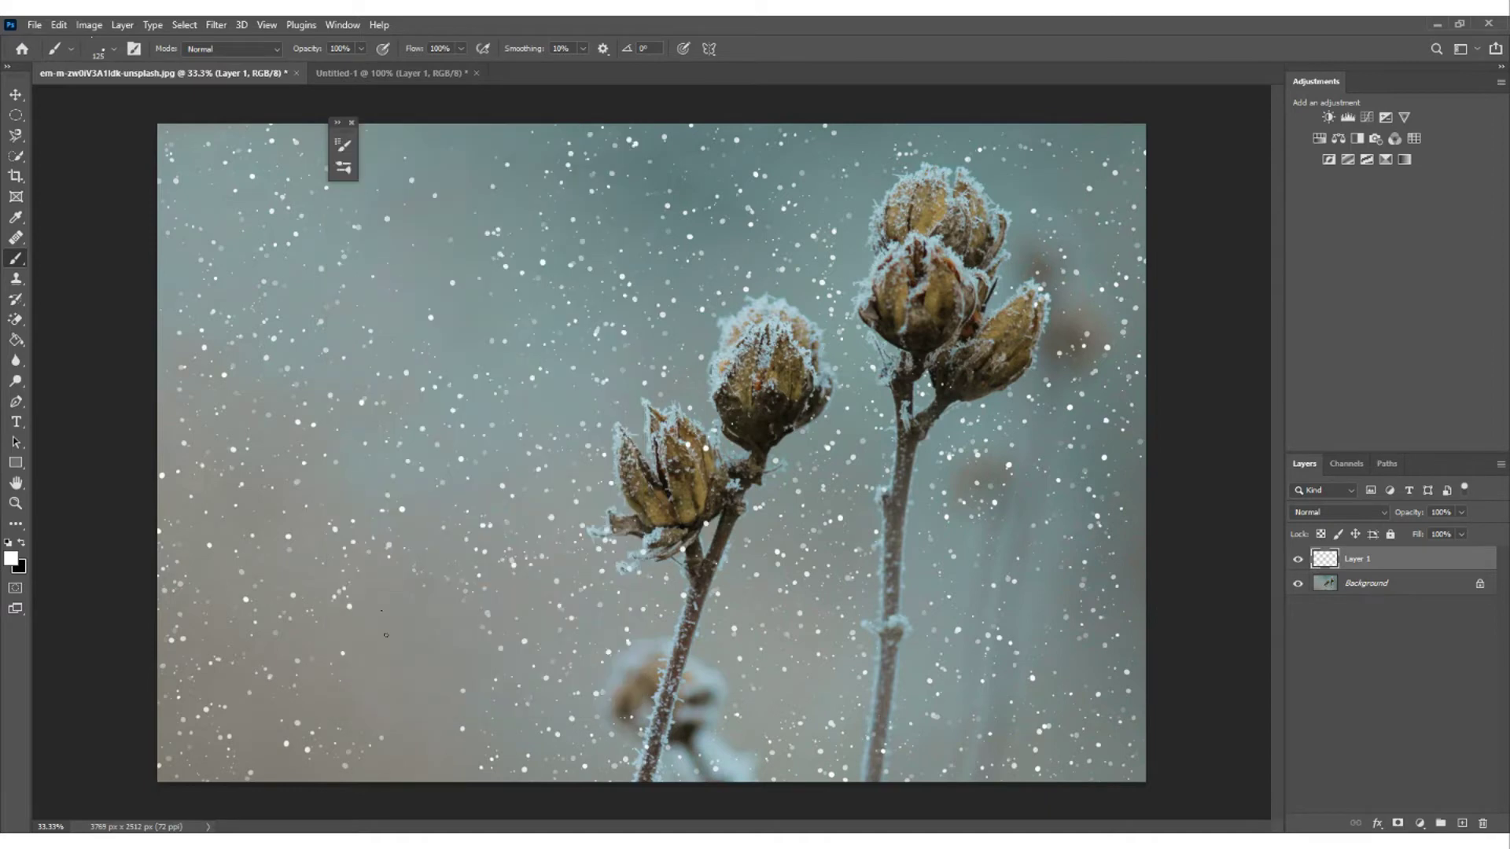
# - Fill the sparse area near the photo's lower-left part with more small snowflakes on Layer 1
pyautogui.click(419, 708)
pyautogui.click(410, 750)
pyautogui.click(458, 727)
# - Add a second snow layer above Layer 1 and set the snow brush's size to 180 px
pyautogui.click(1461, 824)
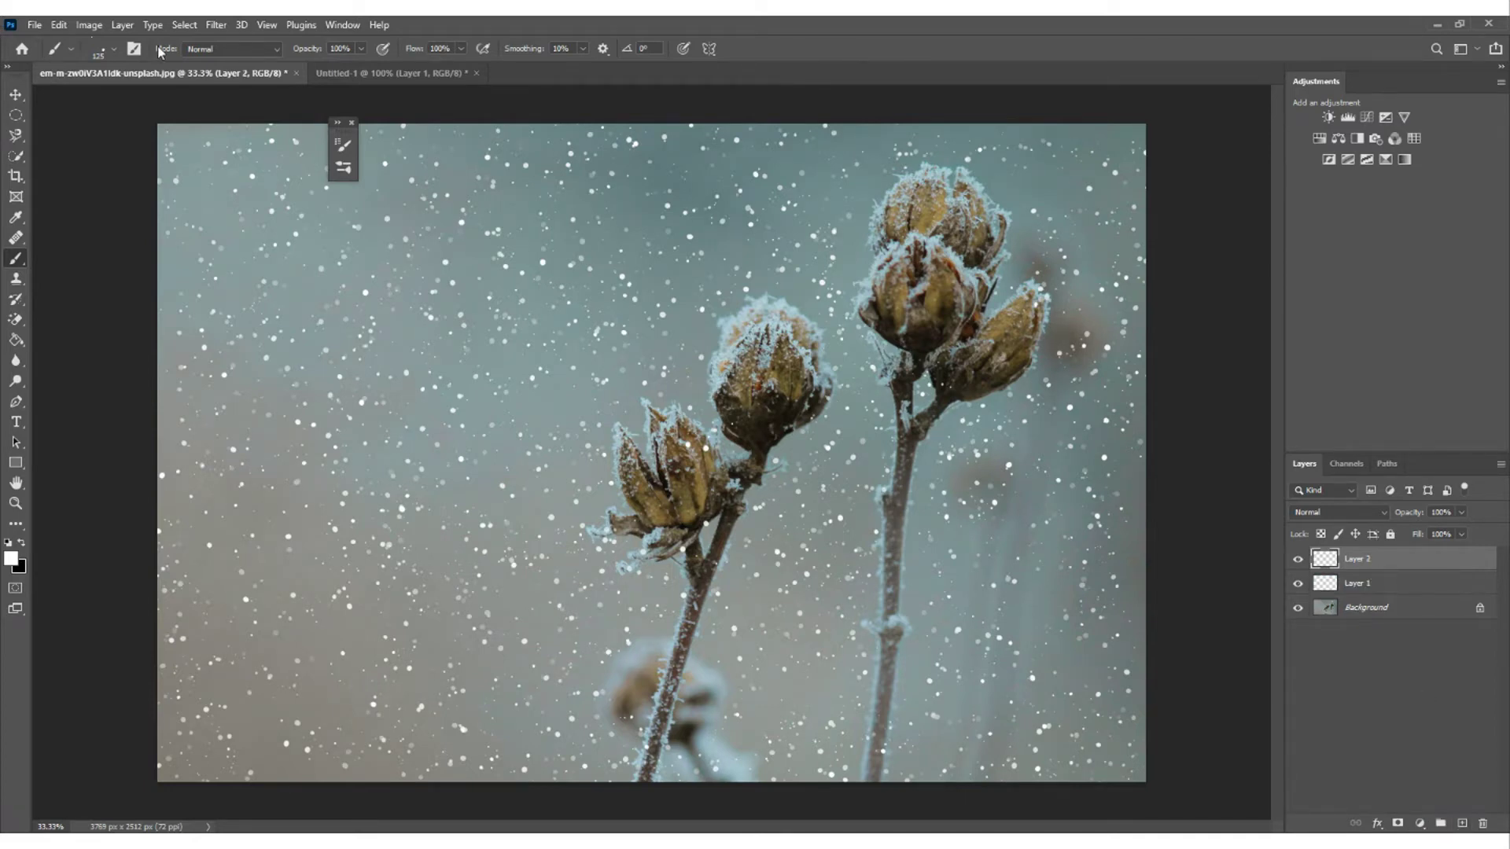
pyautogui.click(114, 49)
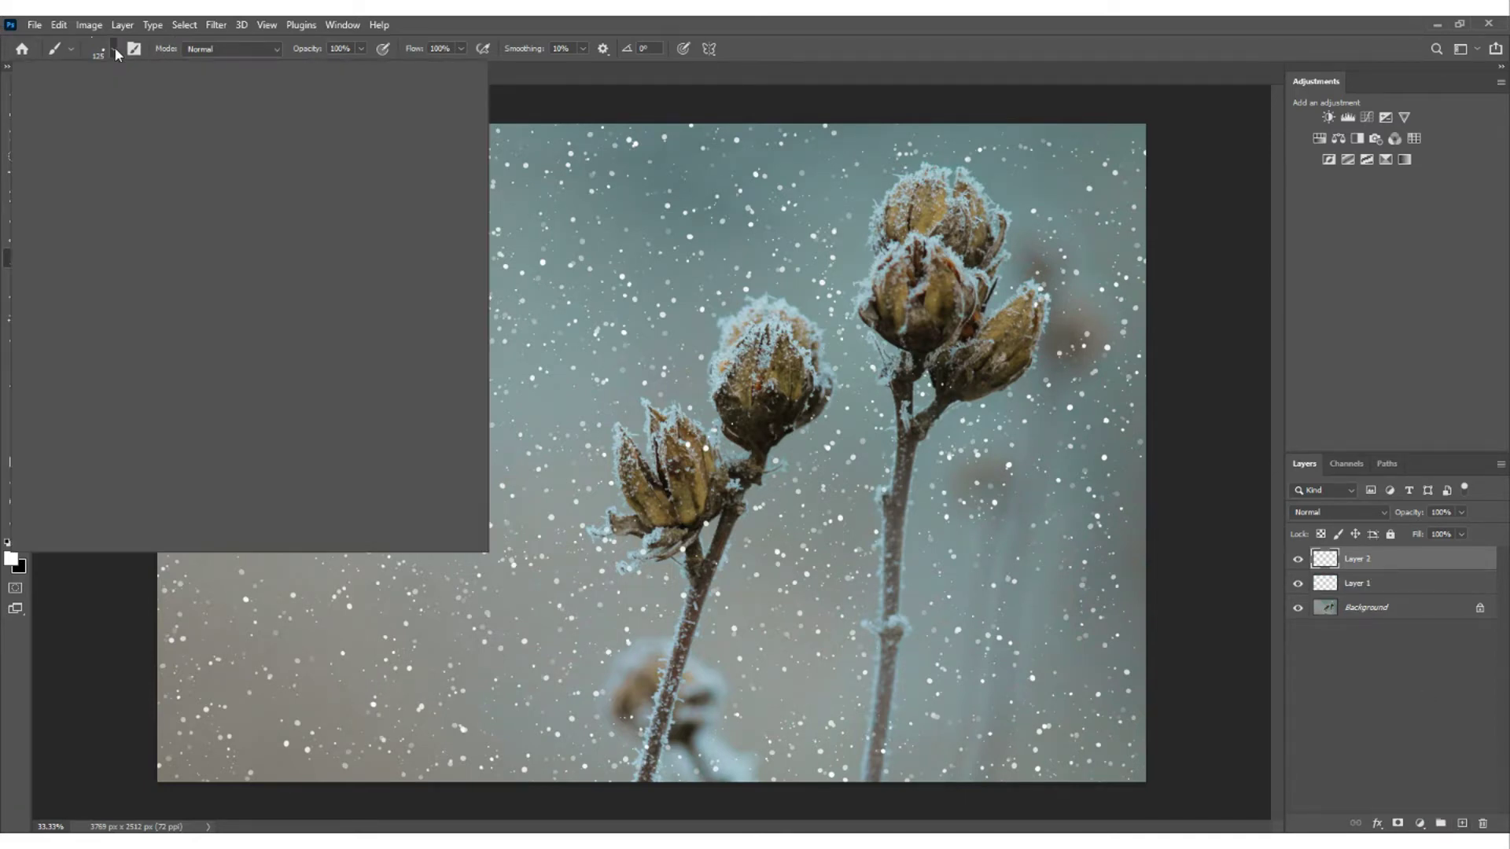
pyautogui.moveTo(146, 99); pyautogui.dragTo(157, 99)
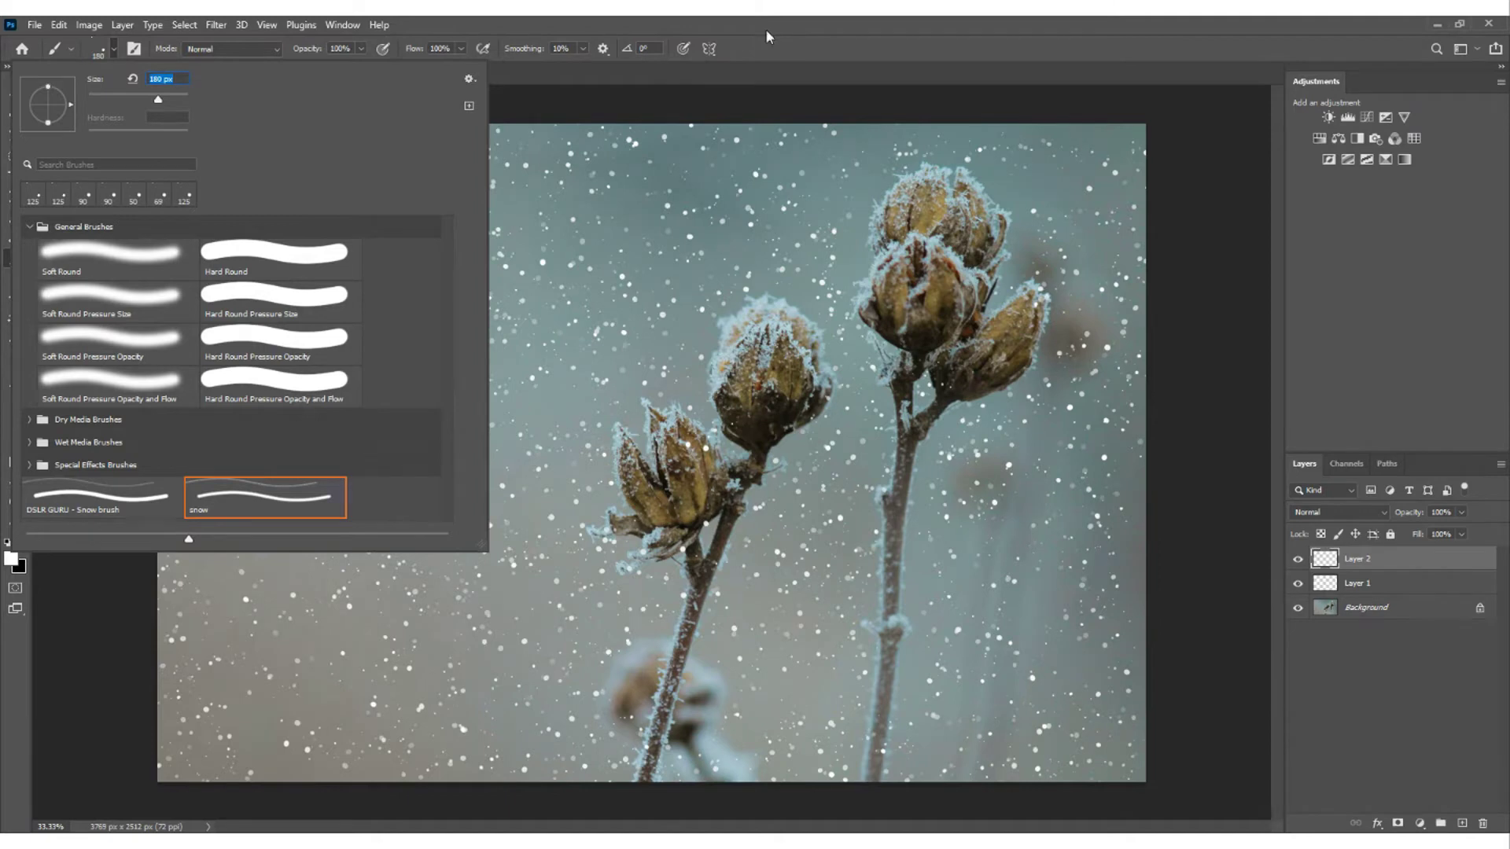
pyautogui.press('Return')
# - Paint medium snowflakes with the 180 px snow brush across the whole photo on Layer 2
pyautogui.click(181, 180)
pyautogui.click(161, 203)
pyautogui.click(247, 265)
pyautogui.click(270, 393)
pyautogui.click(226, 425)
pyautogui.click(266, 474)
pyautogui.click(228, 492)
pyautogui.click(326, 579)
pyautogui.click(288, 628)
pyautogui.click(189, 606)
pyautogui.click(203, 656)
pyautogui.click(236, 731)
pyautogui.click(257, 733)
pyautogui.click(333, 757)
pyautogui.click(357, 762)
pyautogui.click(361, 708)
pyautogui.click(389, 736)
pyautogui.click(418, 621)
pyautogui.click(439, 601)
pyautogui.click(405, 401)
pyautogui.click(338, 299)
pyautogui.click(410, 229)
pyautogui.click(418, 238)
pyautogui.click(374, 174)
pyautogui.click(493, 142)
pyautogui.click(613, 154)
pyautogui.click(660, 161)
pyautogui.click(517, 276)
pyautogui.click(590, 362)
pyautogui.click(607, 351)
pyautogui.click(590, 399)
pyautogui.click(481, 498)
pyautogui.click(538, 604)
pyautogui.click(525, 655)
pyautogui.click(545, 685)
pyautogui.click(512, 754)
pyautogui.click(432, 762)
pyautogui.click(788, 748)
pyautogui.click(835, 545)
pyautogui.click(846, 552)
pyautogui.click(877, 452)
pyautogui.click(850, 383)
pyautogui.click(868, 346)
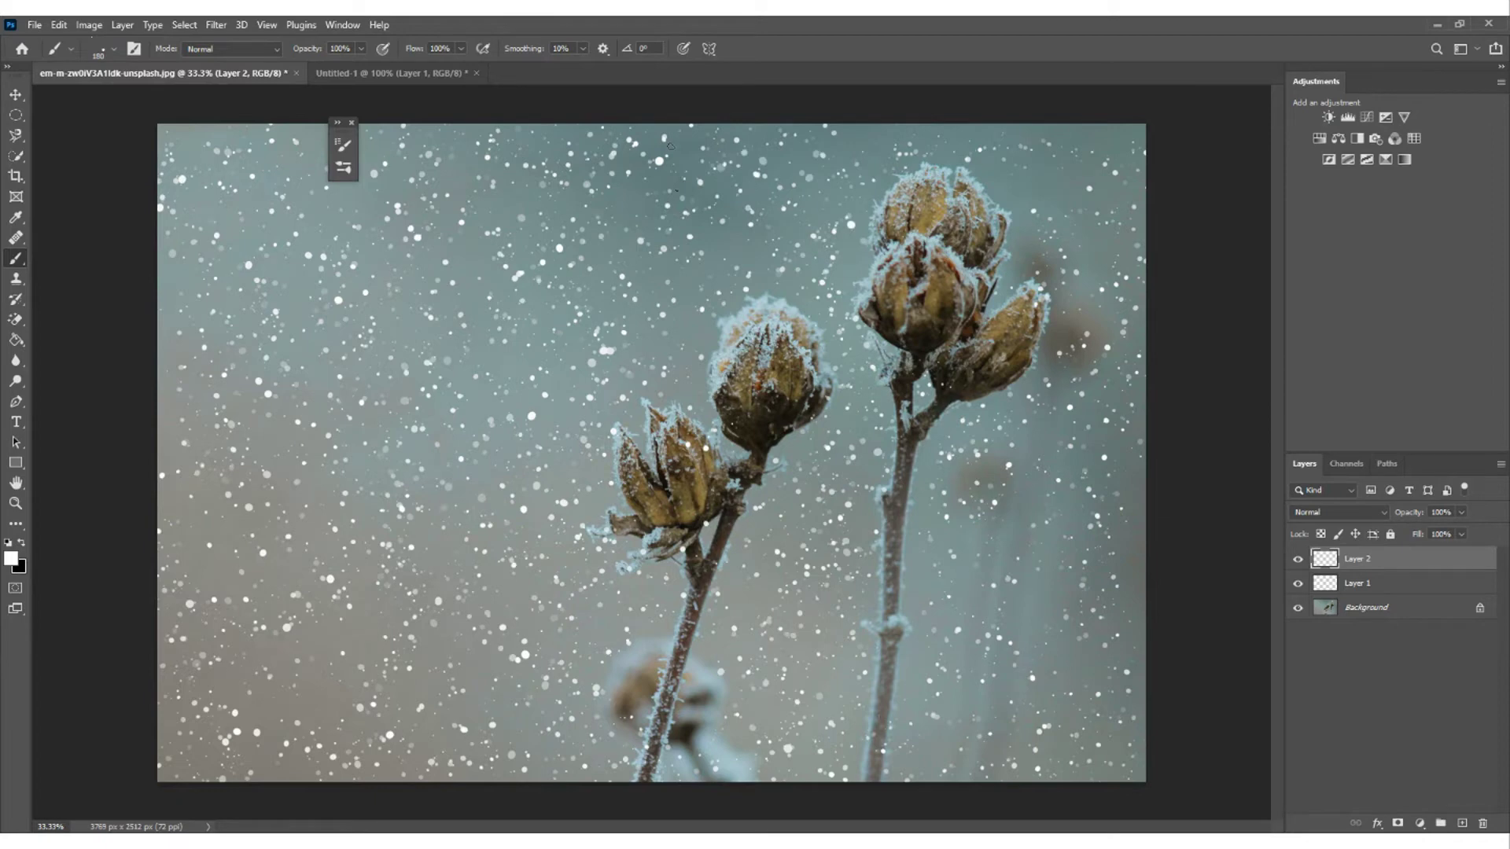
pyautogui.moveTo(892, 149)
pyautogui.mouseDown()
pyautogui.moveTo(1085, 177)
pyautogui.moveTo(1081, 523)
pyautogui.moveTo(947, 598)
pyautogui.moveTo(935, 707)
pyautogui.mouseUp()
pyautogui.moveTo(903, 755); pyautogui.dragTo(1126, 721)
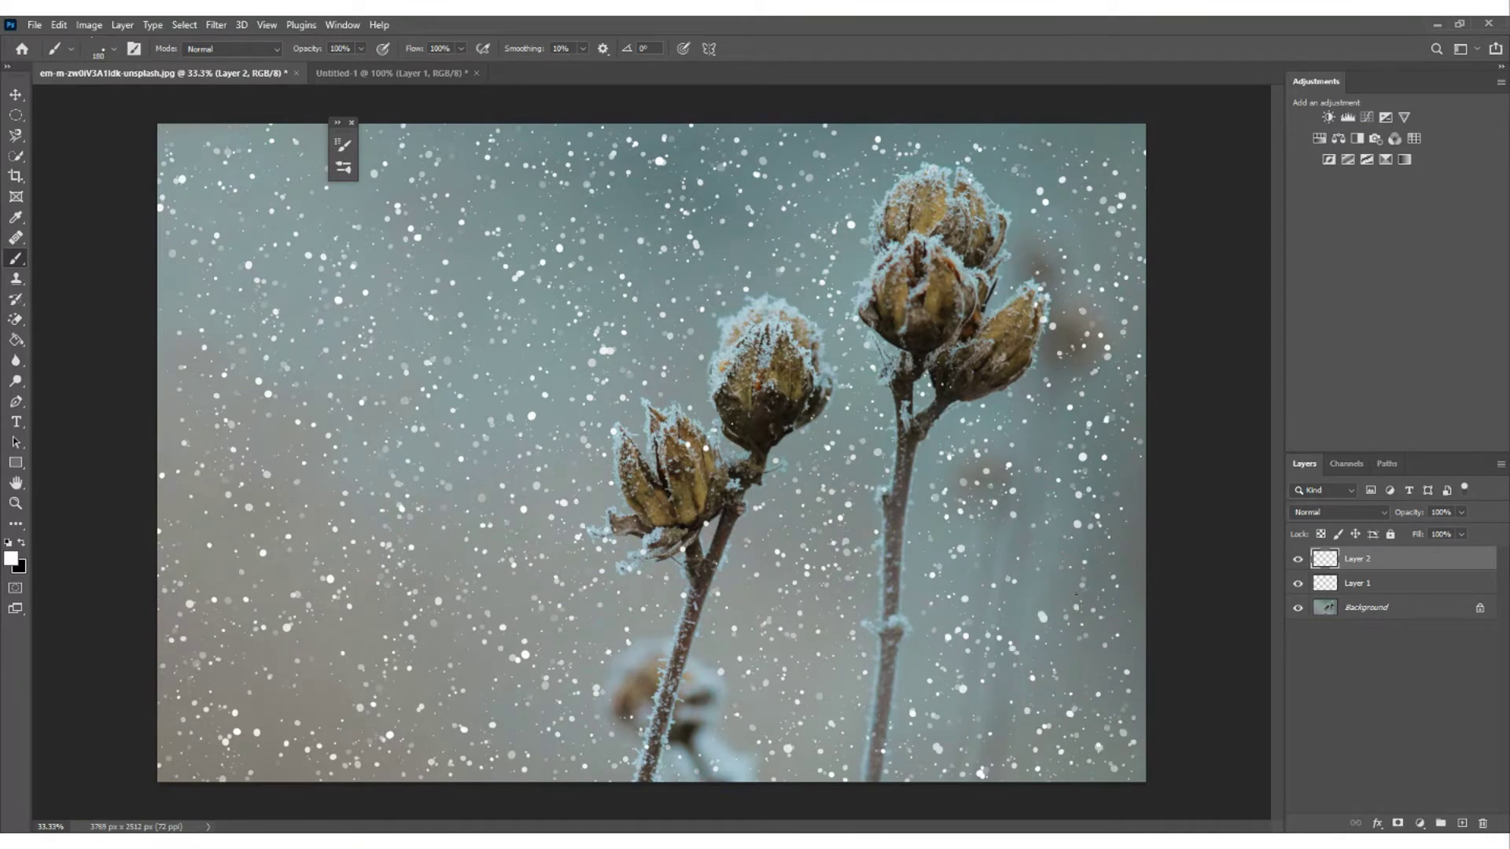
pyautogui.moveTo(867, 584); pyautogui.dragTo(790, 686)
pyautogui.moveTo(857, 390)
pyautogui.mouseDown()
pyautogui.moveTo(827, 313)
pyautogui.moveTo(826, 229)
pyautogui.mouseUp()
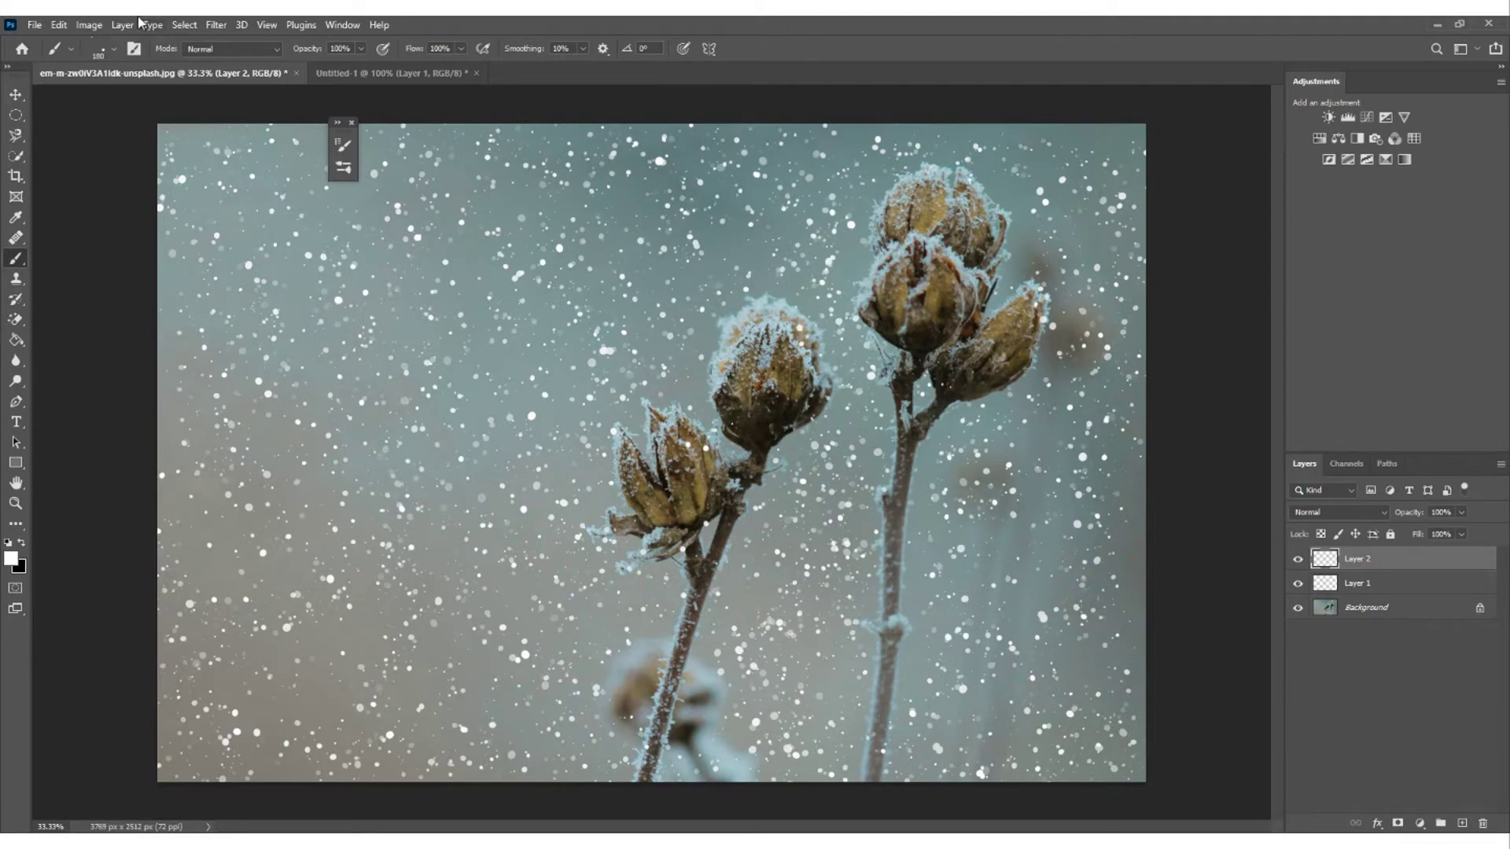
# - Enlarge the snow brush to 275 px and paint larger snowflakes across the photo on Layer 2
pyautogui.click(113, 49)
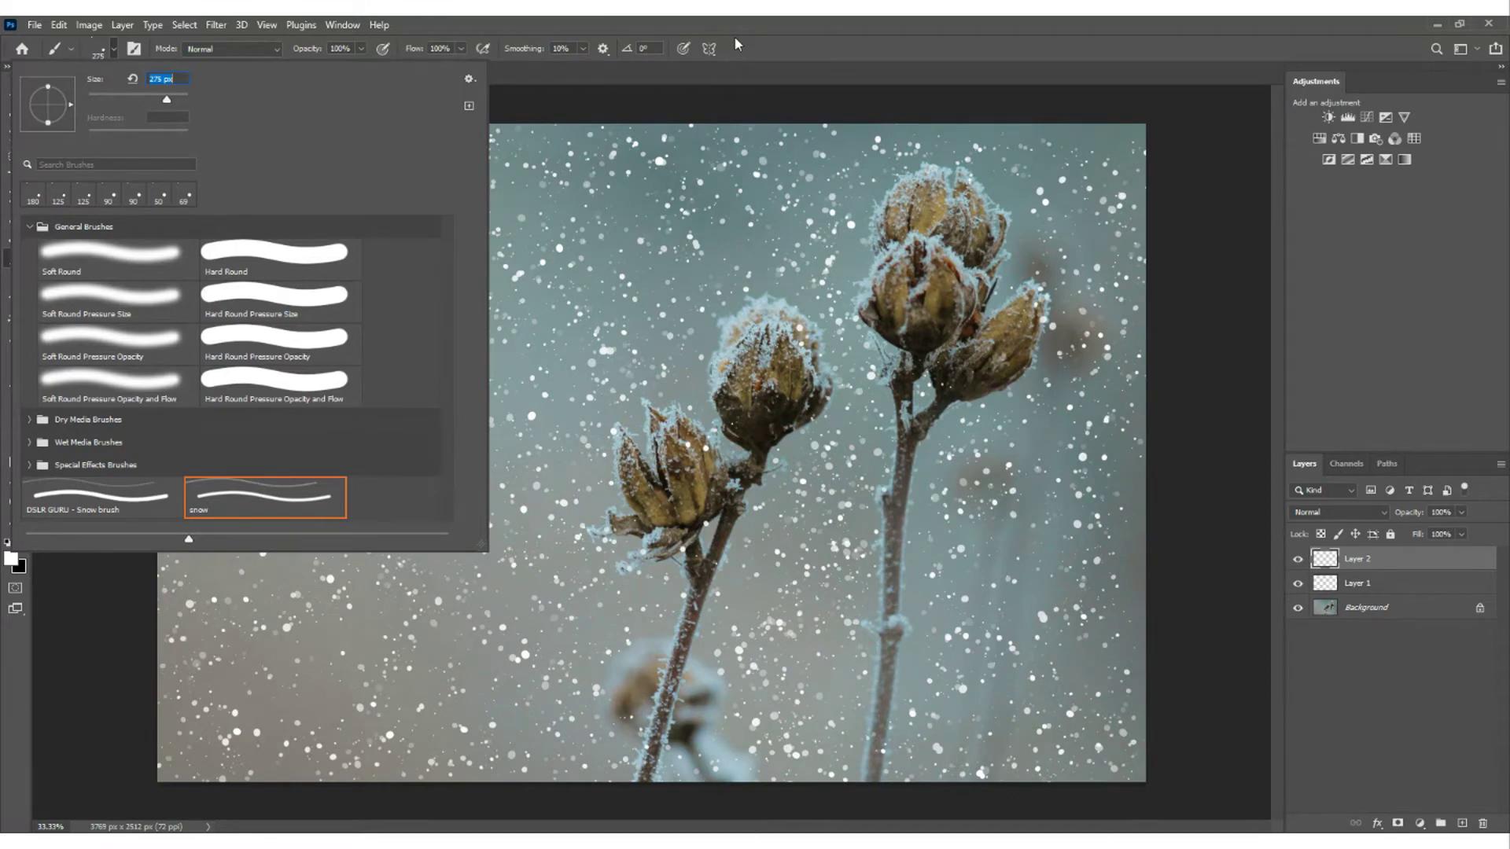
pyautogui.press('Return')
pyautogui.moveTo(229, 173)
pyautogui.mouseDown()
pyautogui.moveTo(245, 305)
pyautogui.moveTo(296, 397)
pyautogui.moveTo(264, 457)
pyautogui.moveTo(274, 614)
pyautogui.moveTo(330, 741)
pyautogui.moveTo(411, 638)
pyautogui.moveTo(363, 562)
pyautogui.moveTo(417, 348)
pyautogui.moveTo(371, 314)
pyautogui.moveTo(455, 199)
pyautogui.moveTo(525, 193)
pyautogui.moveTo(651, 277)
pyautogui.moveTo(654, 321)
pyautogui.moveTo(551, 408)
pyautogui.moveTo(552, 487)
pyautogui.moveTo(591, 610)
pyautogui.moveTo(558, 728)
pyautogui.mouseUp()
pyautogui.moveTo(757, 743)
pyautogui.mouseDown()
pyautogui.moveTo(845, 283)
pyautogui.moveTo(991, 168)
pyautogui.moveTo(1093, 197)
pyautogui.moveTo(1077, 393)
pyautogui.moveTo(1023, 464)
pyautogui.moveTo(1014, 593)
pyautogui.moveTo(912, 659)
pyautogui.moveTo(1013, 731)
pyautogui.moveTo(1119, 665)
pyautogui.mouseUp()
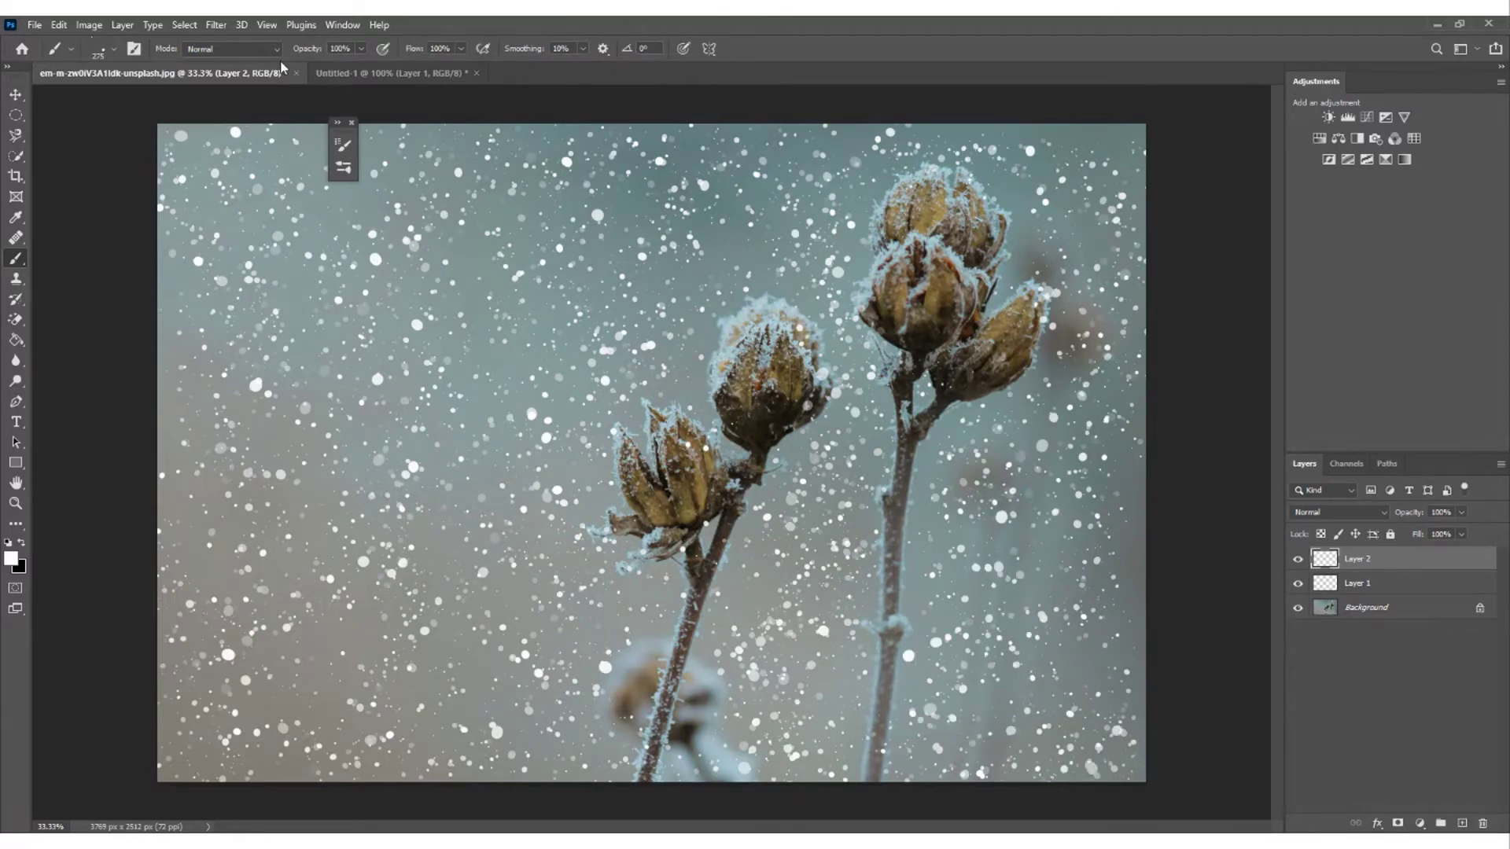
# - Add a third snow layer and paint large snowflakes across the photo with the snow brush at 448 px
pyautogui.click(1461, 823)
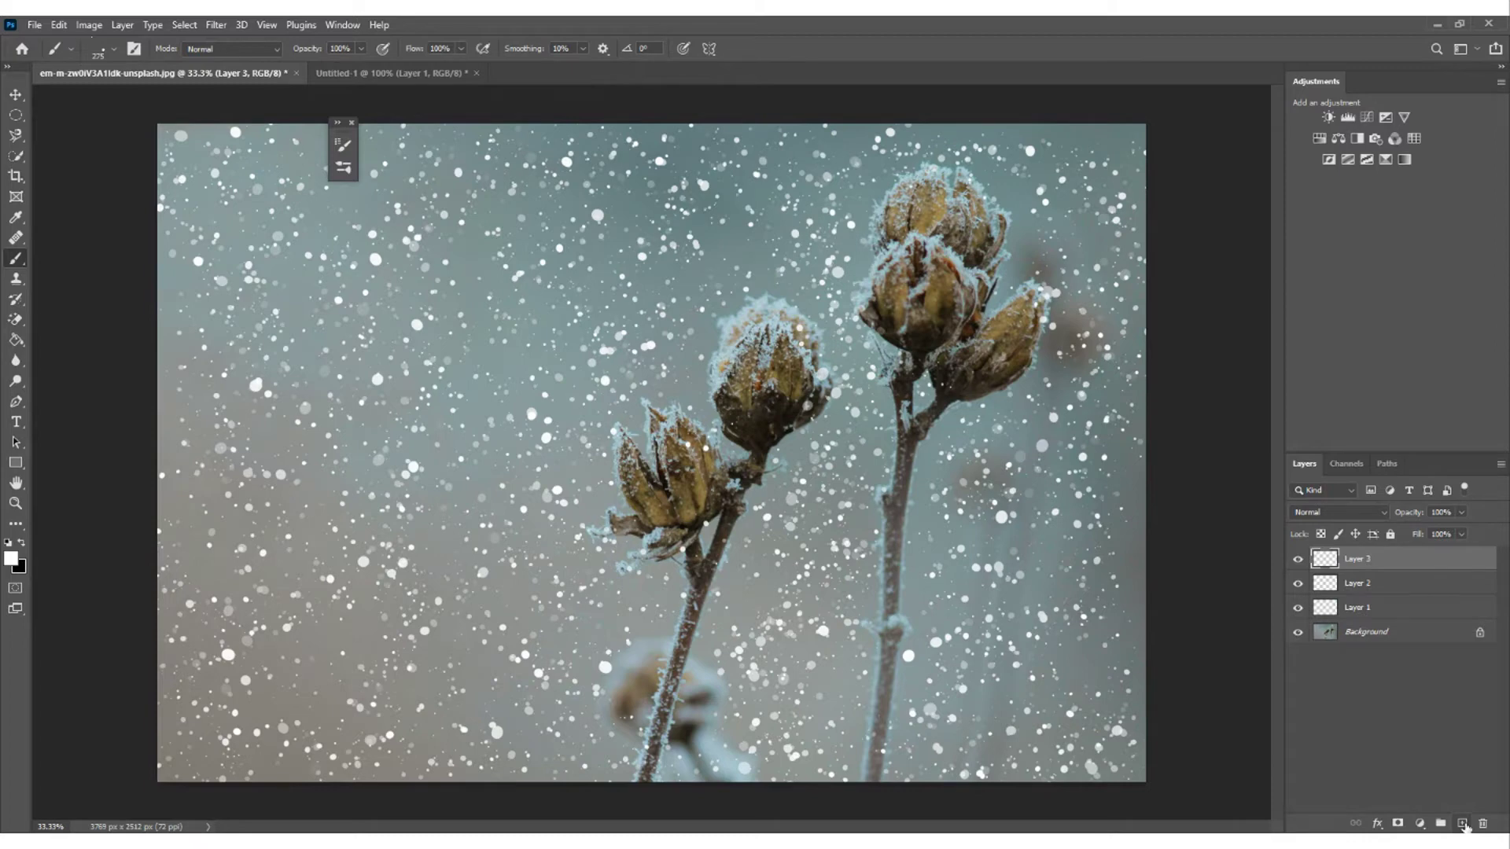
pyautogui.click(113, 49)
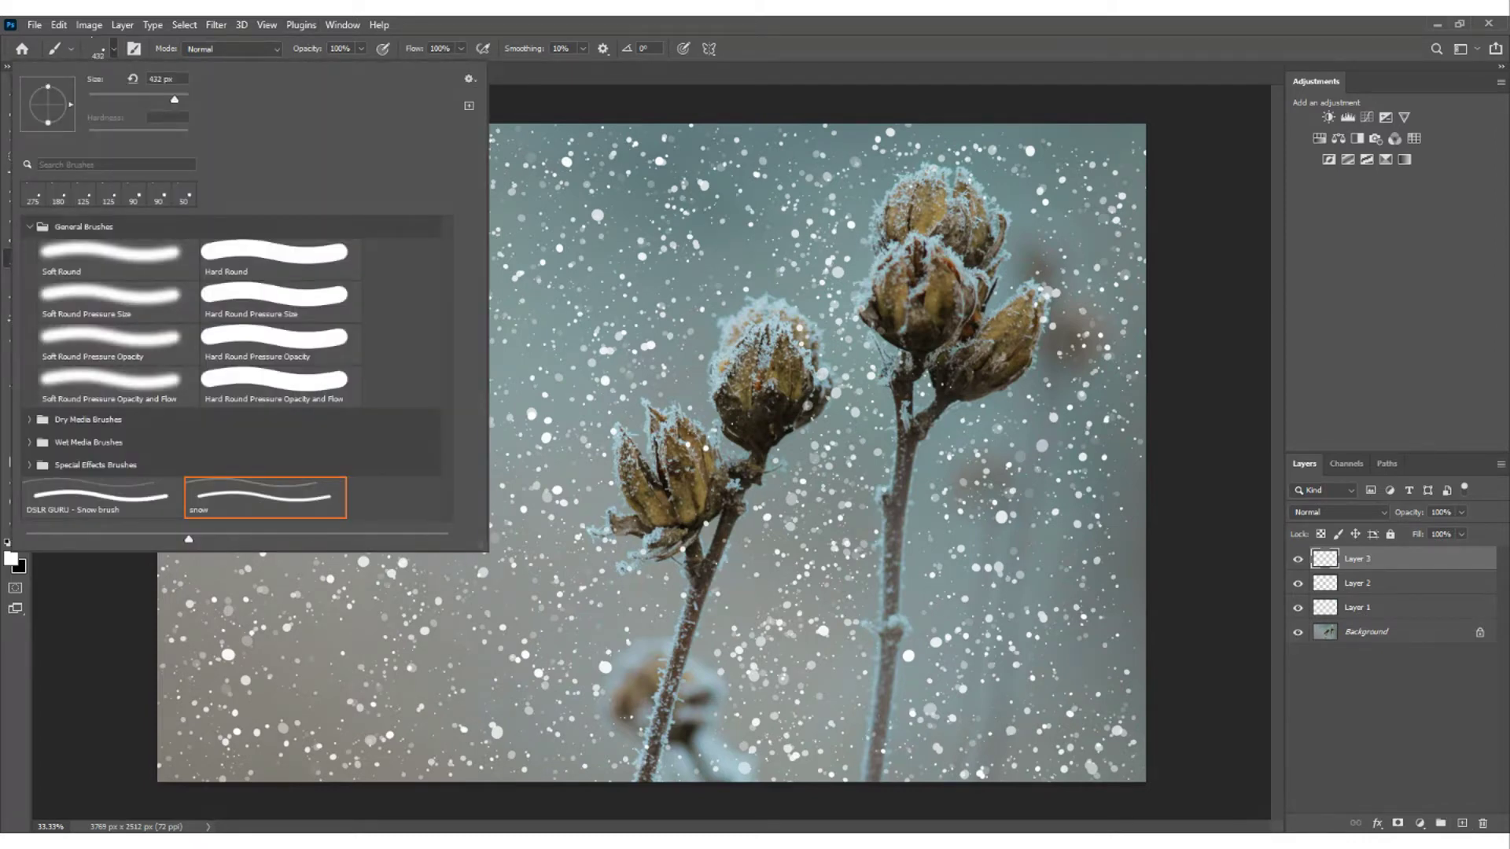
pyautogui.press('Return')
pyautogui.moveTo(224, 244)
pyautogui.mouseDown()
pyautogui.moveTo(256, 235)
pyautogui.moveTo(237, 189)
pyautogui.moveTo(285, 168)
pyautogui.moveTo(322, 228)
pyautogui.moveTo(317, 350)
pyautogui.moveTo(284, 412)
pyautogui.moveTo(321, 682)
pyautogui.moveTo(264, 697)
pyautogui.moveTo(516, 729)
pyautogui.moveTo(519, 588)
pyautogui.moveTo(593, 431)
pyautogui.moveTo(528, 217)
pyautogui.moveTo(555, 157)
pyautogui.moveTo(820, 170)
pyautogui.moveTo(810, 557)
pyautogui.moveTo(770, 646)
pyautogui.moveTo(922, 717)
pyautogui.moveTo(1020, 699)
pyautogui.moveTo(1070, 545)
pyautogui.moveTo(1037, 177)
pyautogui.moveTo(1047, 103)
pyautogui.moveTo(1016, 106)
pyautogui.moveTo(946, 187)
pyautogui.mouseUp()
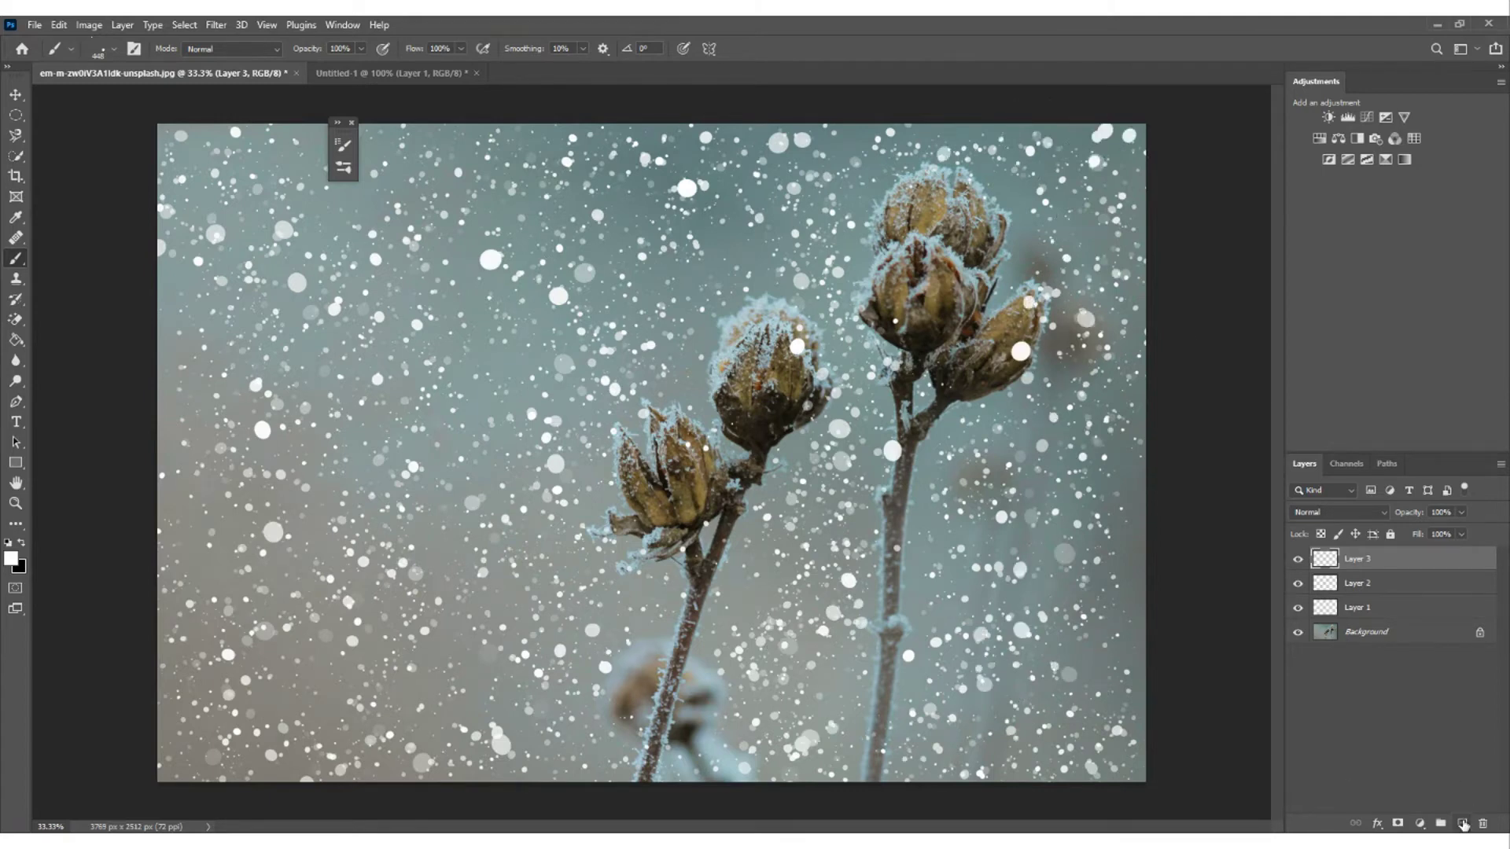
# - Add a fourth snow layer above Layer 3 and set the snow brush's size to 1457 px
pyautogui.click(1464, 823)
pyautogui.click(115, 51)
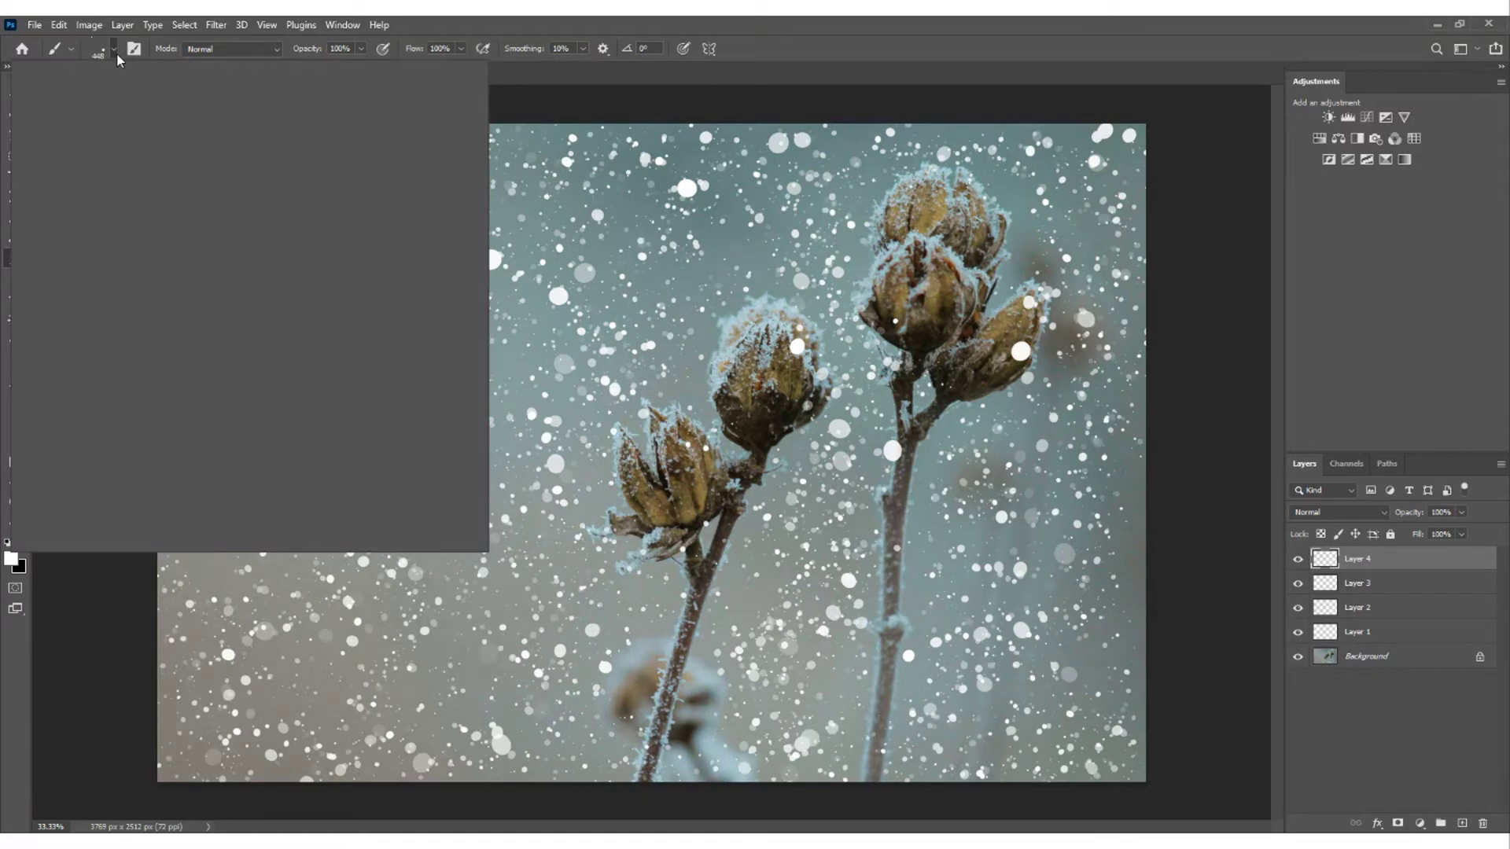
pyautogui.moveTo(176, 99); pyautogui.dragTo(179, 99)
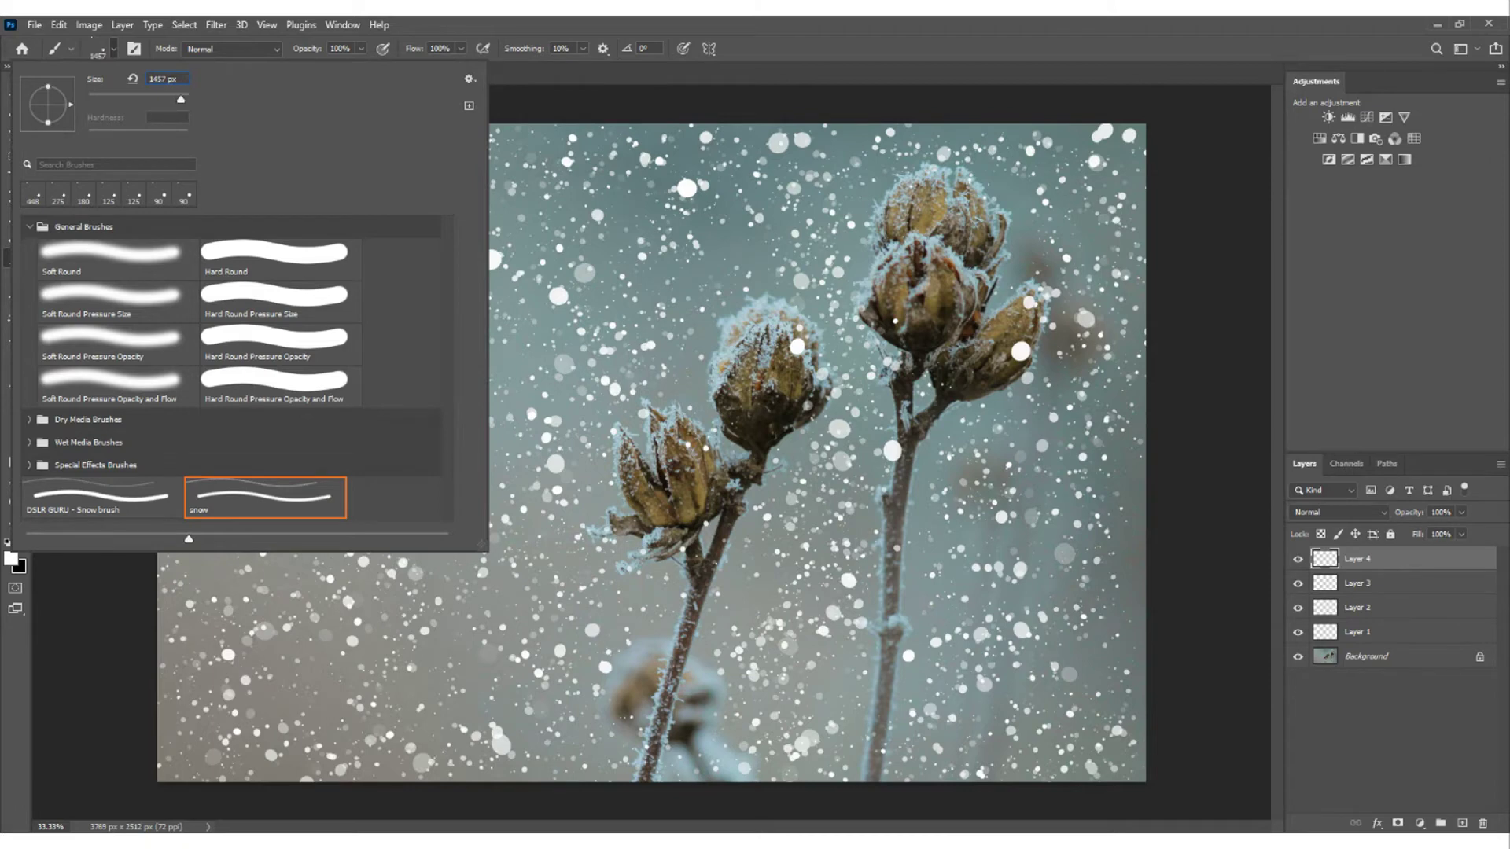
pyautogui.click(180, 99)
pyautogui.click(626, 25)
# - Try painting very large snowflakes with the 1457 px snow brush over the plant and background on Layer 4
pyautogui.click(409, 352)
pyautogui.click(358, 623)
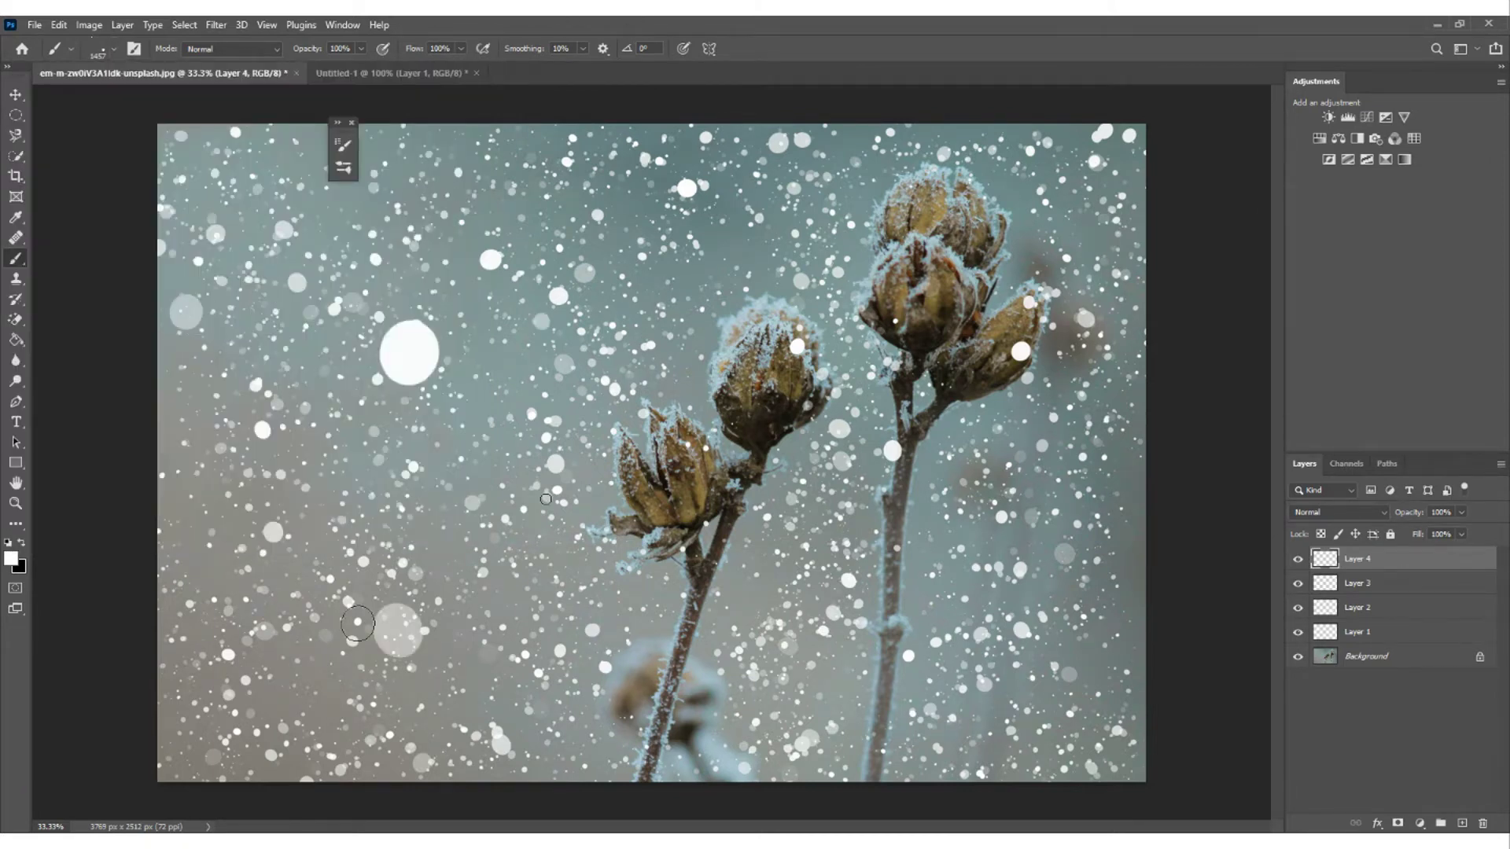
pyautogui.click(739, 503)
pyautogui.click(664, 568)
pyautogui.click(631, 447)
pyautogui.click(718, 364)
pyautogui.click(606, 221)
pyautogui.click(853, 223)
pyautogui.click(810, 271)
pyautogui.click(1035, 695)
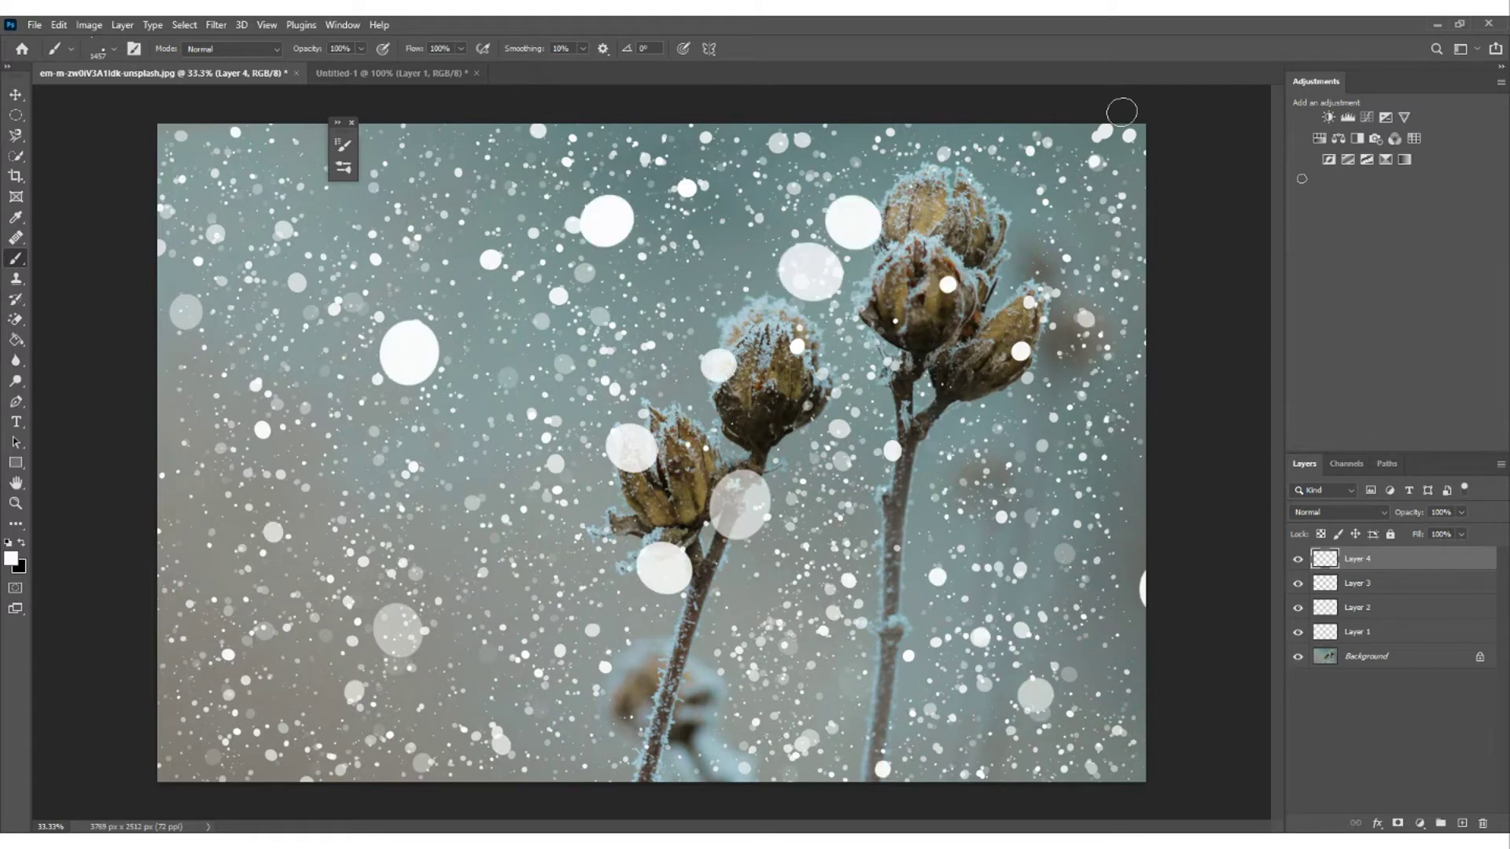
# - Undo all the very large snowflakes painted on Layer 4
pyautogui.hotkey('ctrl', 'z')
pyautogui.hotkey('ctrl', 'z')
pyautogui.hotkey('ctrl', 'z')
pyautogui.hotkey('ctrl', 'z')
pyautogui.hotkey('ctrl', 'z')
pyautogui.hotkey('ctrl', 'z')
pyautogui.hotkey('ctrl', 'z')
pyautogui.hotkey('ctrl', 'z')
pyautogui.hotkey('ctrl', 'z')
pyautogui.hotkey('ctrl', 'z')
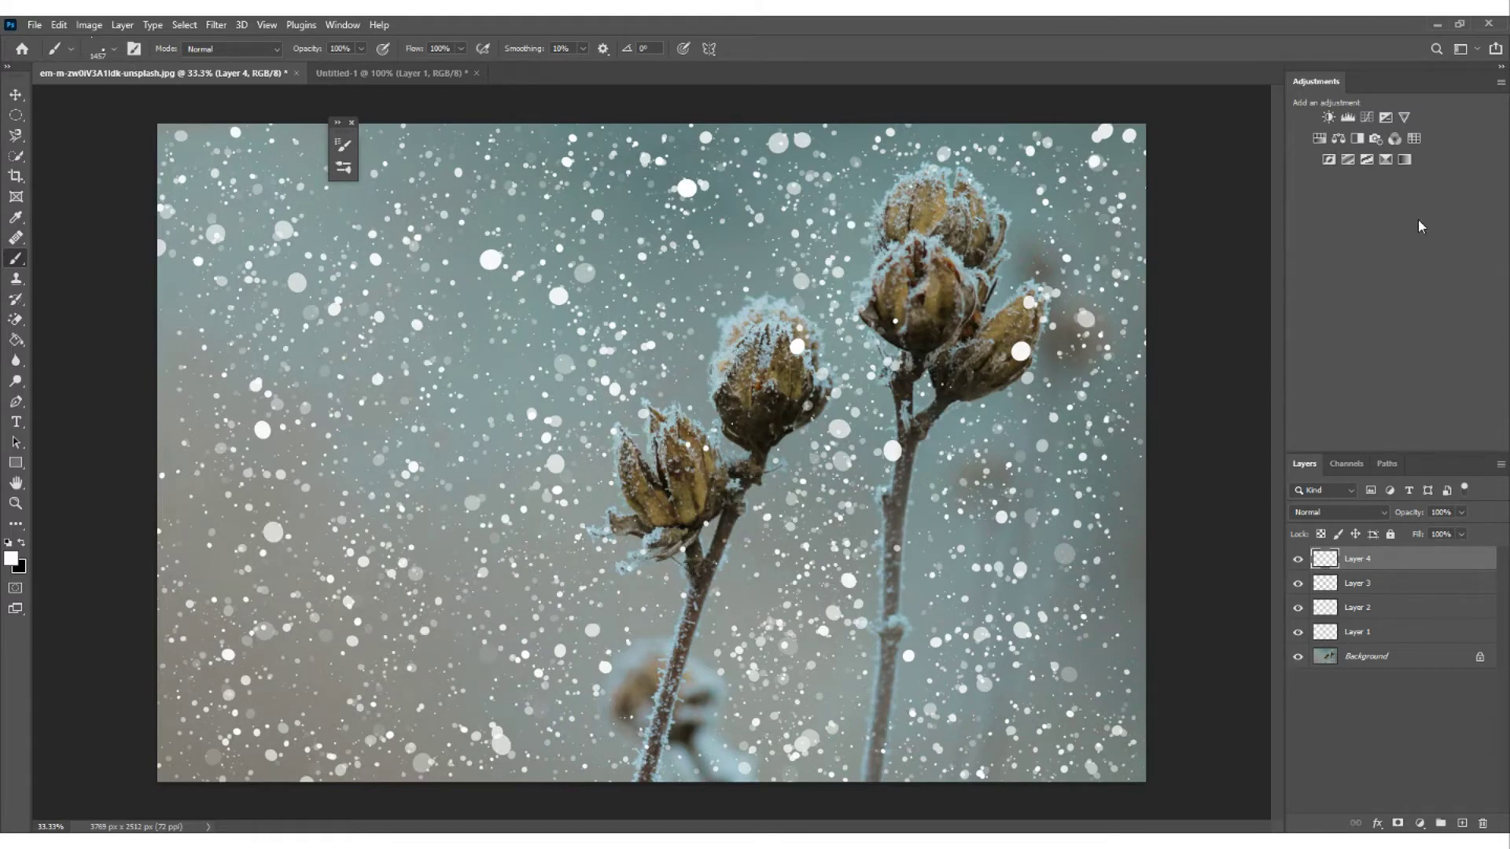
# - Reduce the snow brush to 900 px and place a few big snowflakes around the photo on Layer 4
pyautogui.press('[')
pyautogui.press('[')
pyautogui.press('[')
pyautogui.press('[')
pyautogui.press('[')
pyautogui.press('[')
pyautogui.click(281, 256)
pyautogui.click(432, 427)
pyautogui.click(324, 495)
pyautogui.click(371, 503)
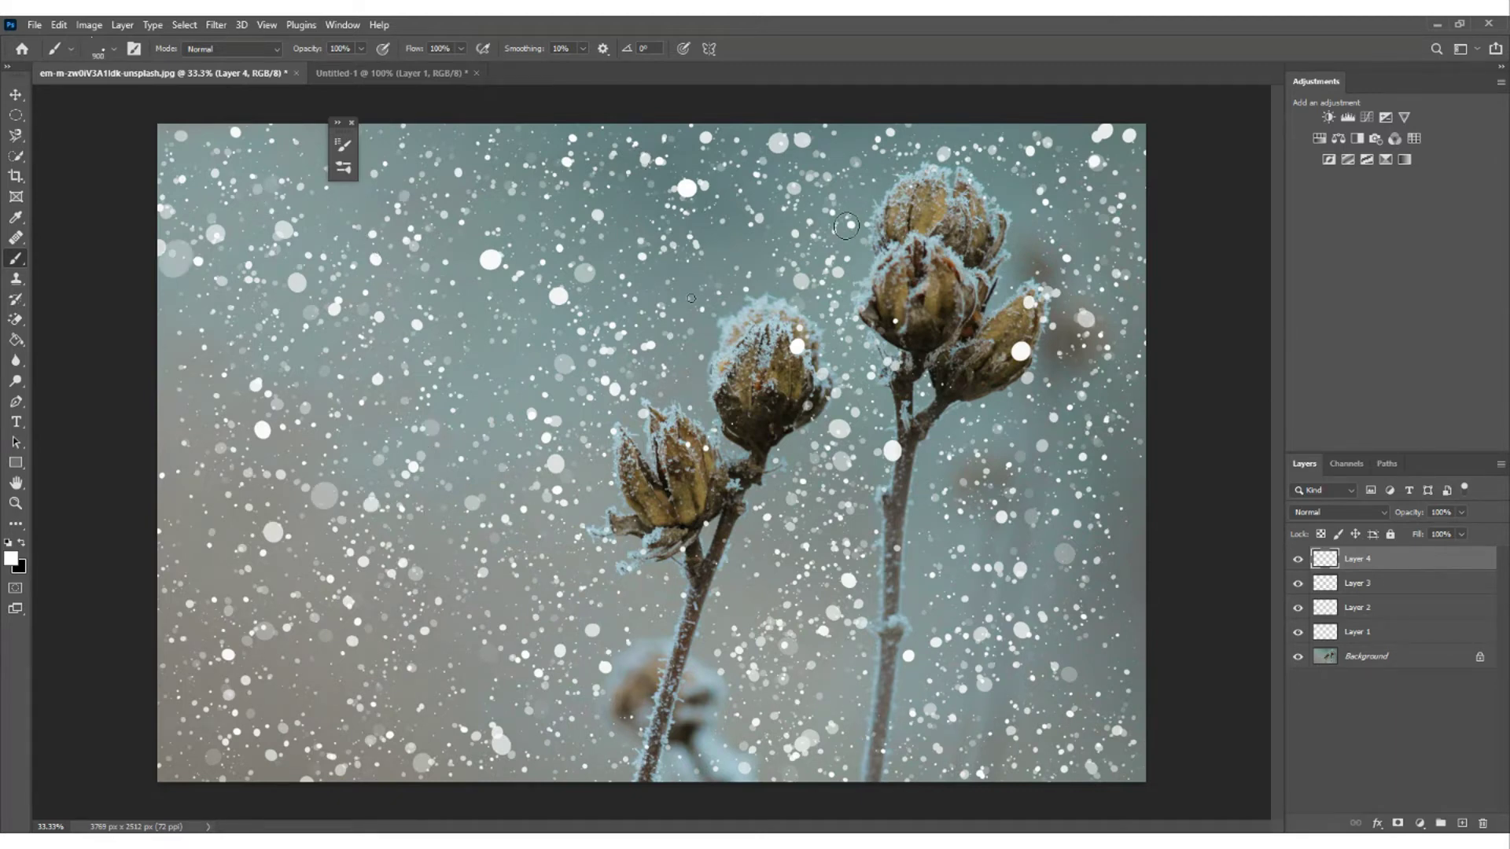
pyautogui.click(1036, 232)
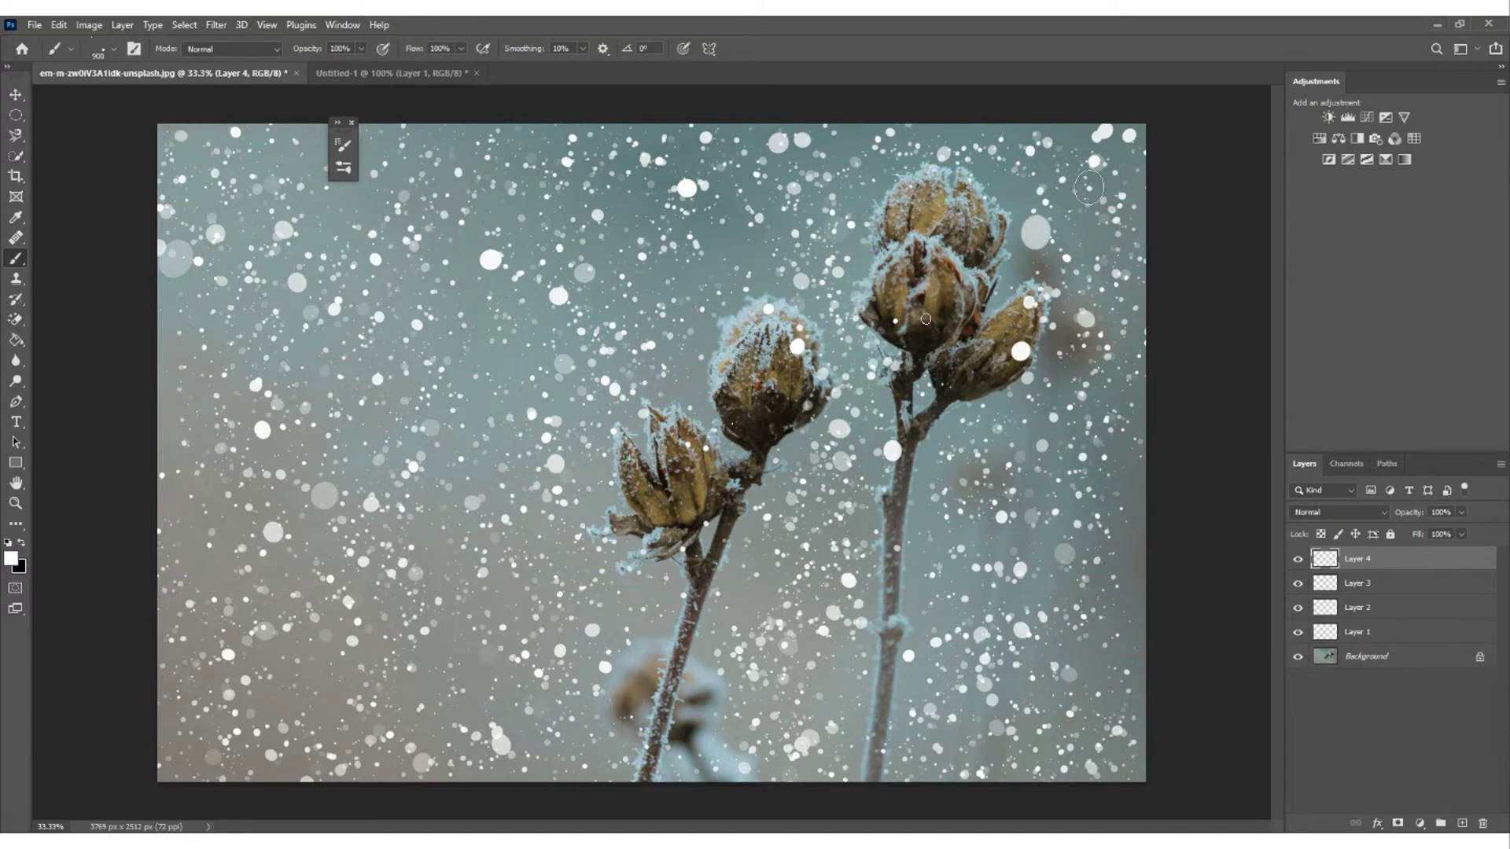
pyautogui.click(948, 343)
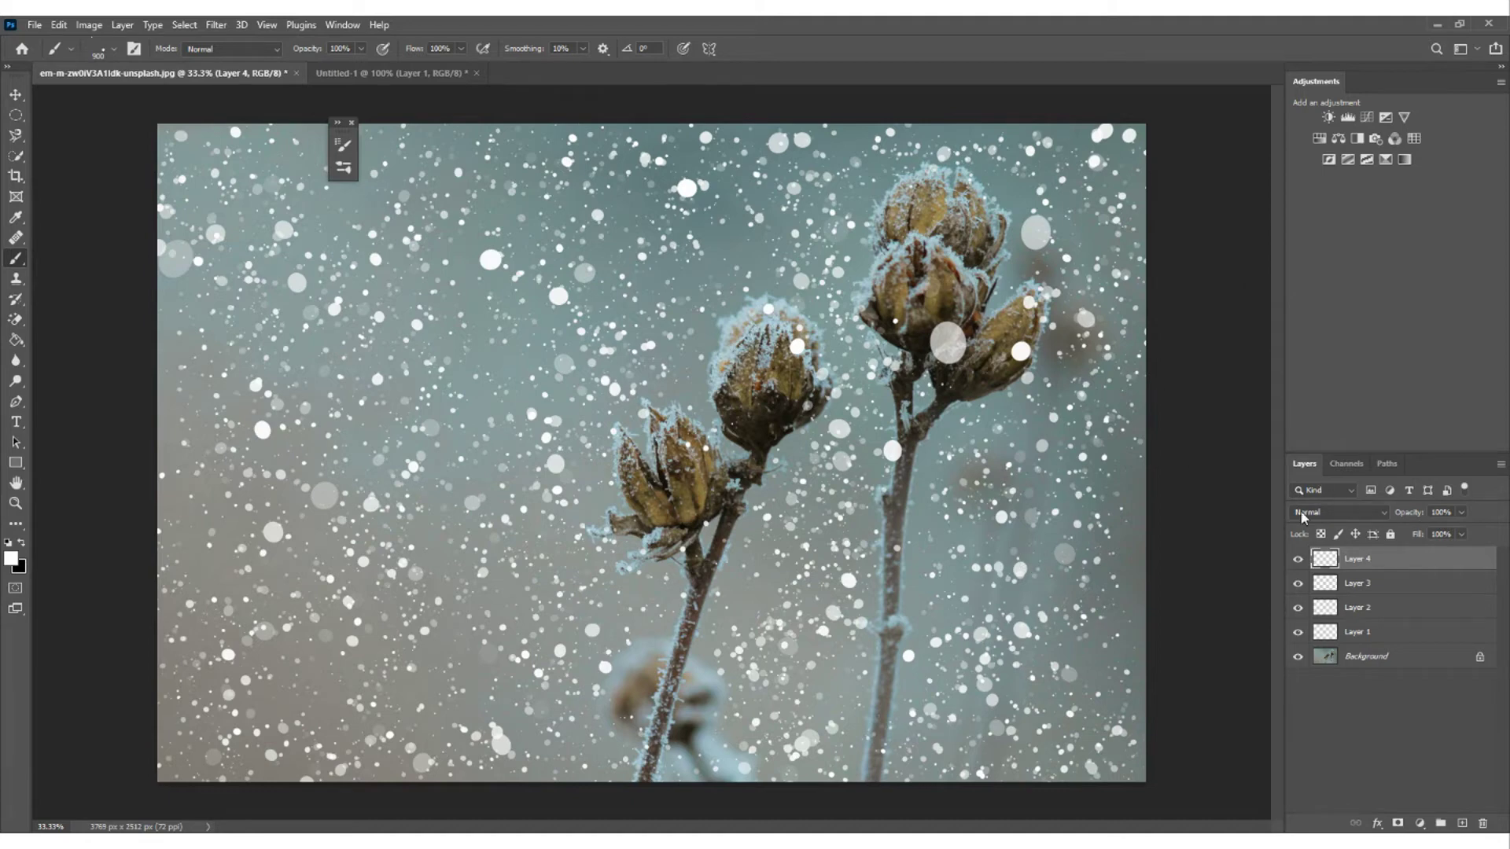
# - Hide Layer 4, Layer 3 and Layer 2 so only the small snowflakes show over the photo
pyautogui.click(1297, 559)
pyautogui.moveTo(1297, 583); pyautogui.dragTo(1298, 608)
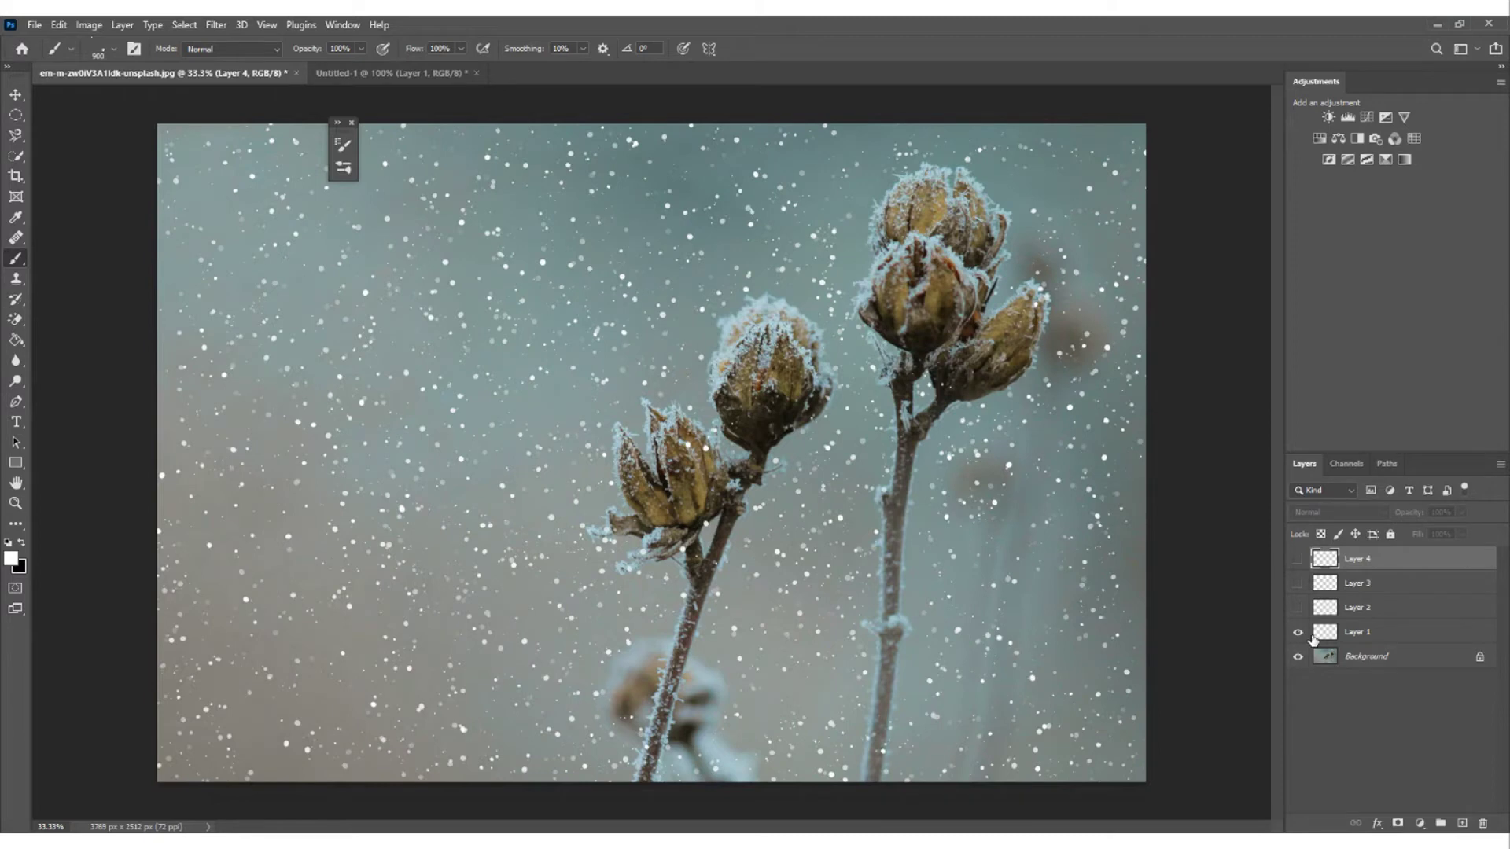
# - Apply a Gaussian Blur with a 19.4 px radius to the small snowflakes on Layer 1
pyautogui.click(1393, 640)
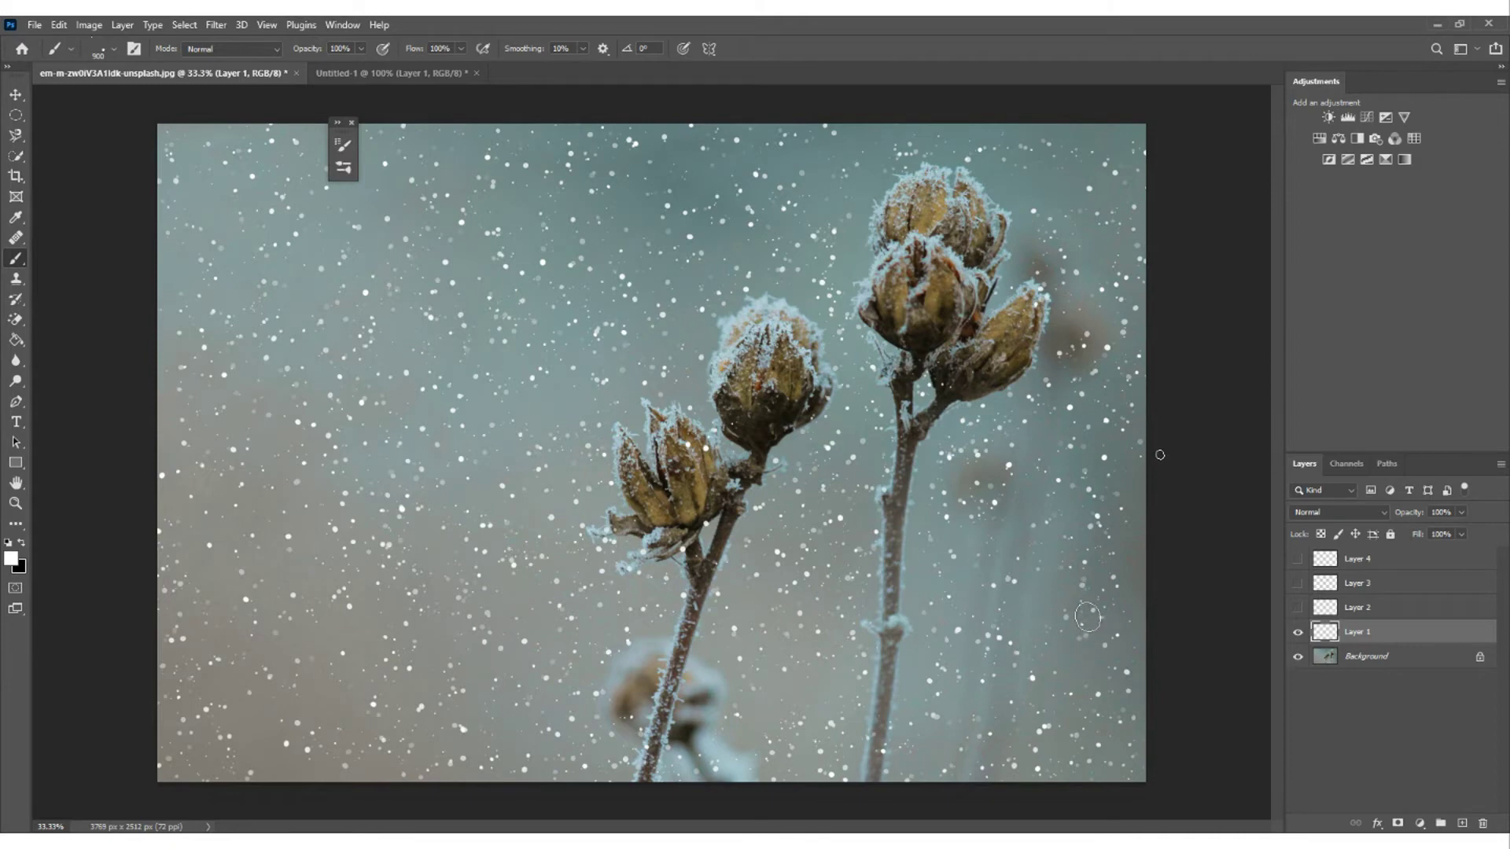
pyautogui.click(216, 25)
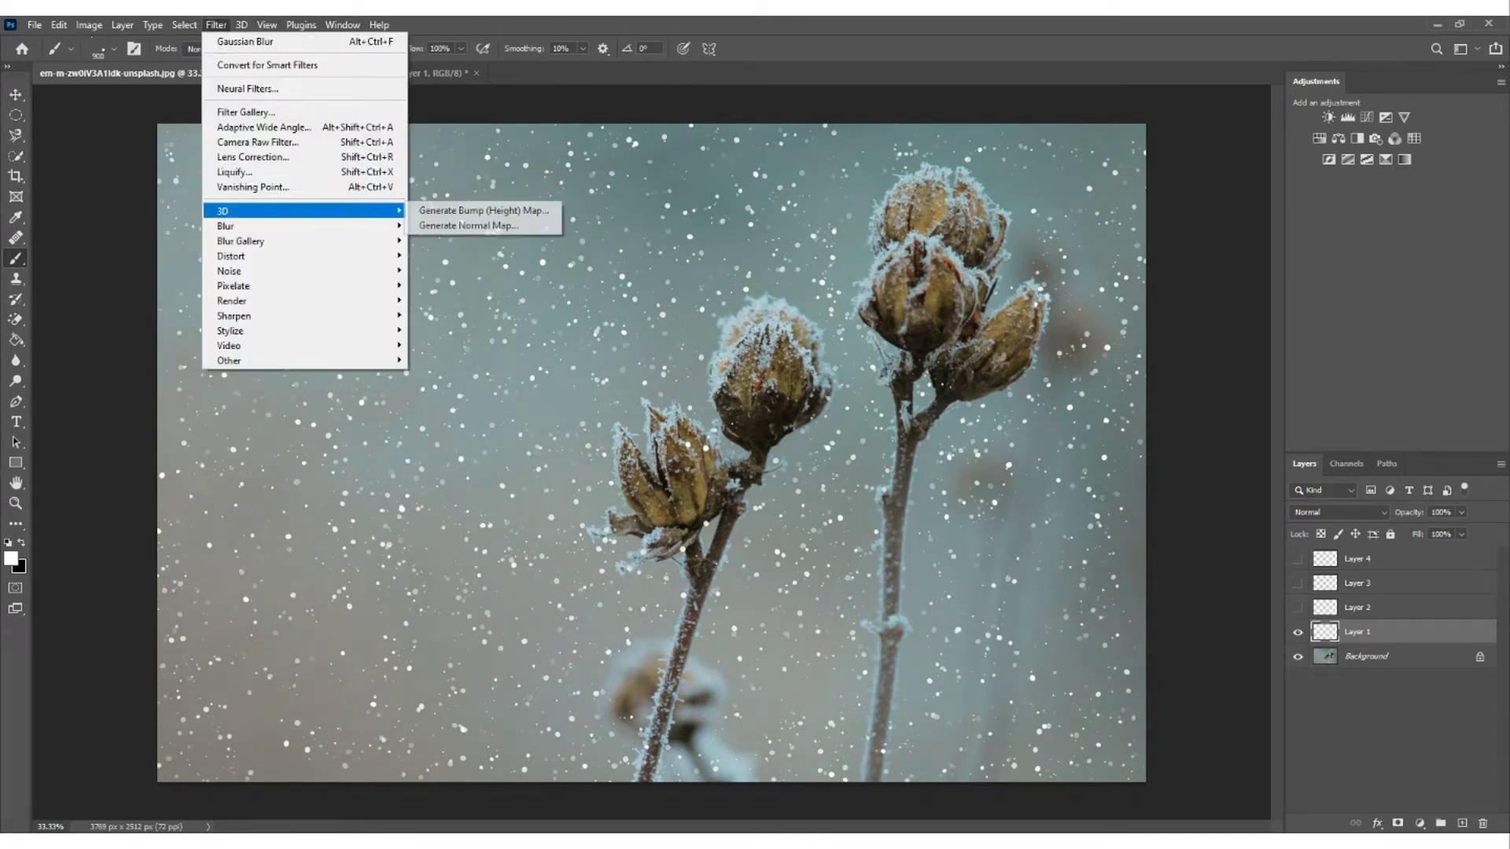
pyautogui.moveTo(236, 227)
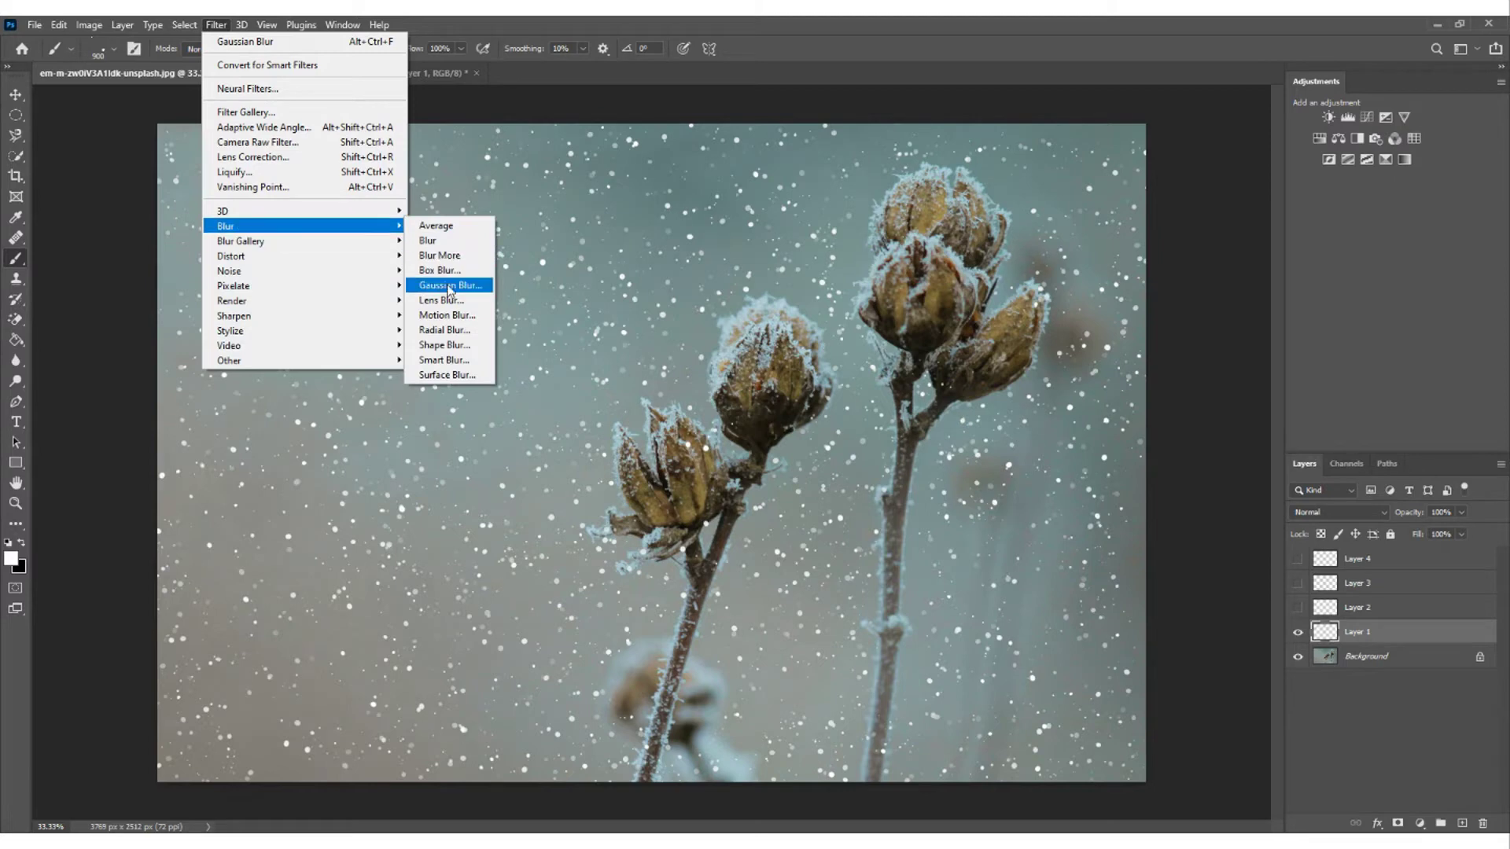
pyautogui.click(446, 285)
pyautogui.moveTo(708, 184); pyautogui.dragTo(1104, 87)
pyautogui.moveTo(1096, 332); pyautogui.dragTo(1079, 331)
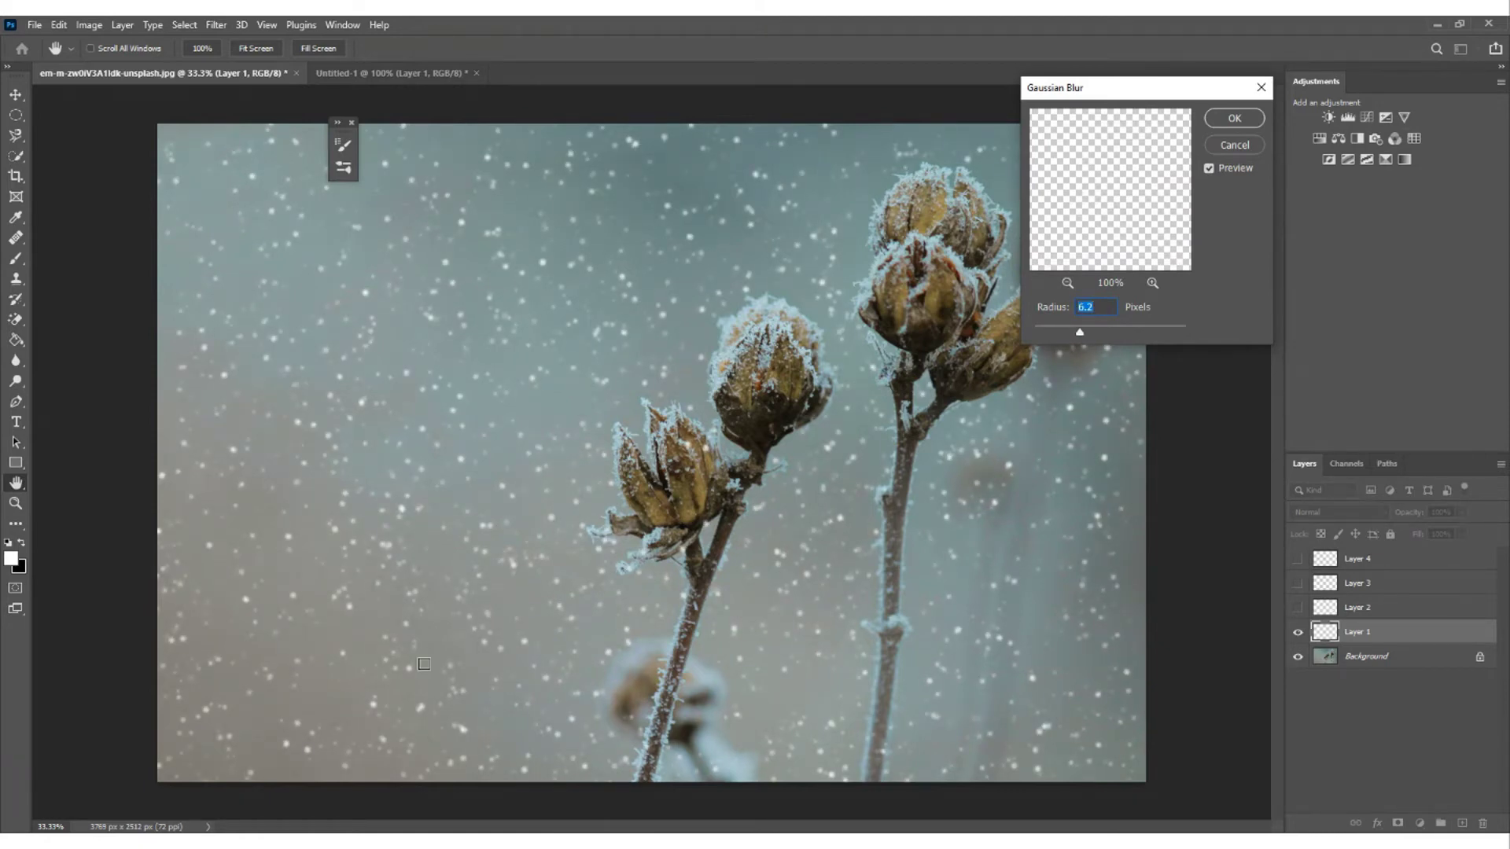
pyautogui.write('7.4')
pyautogui.moveTo(1090, 332)
pyautogui.mouseDown()
pyautogui.moveTo(1132, 331)
pyautogui.moveTo(1100, 332)
pyautogui.mouseUp()
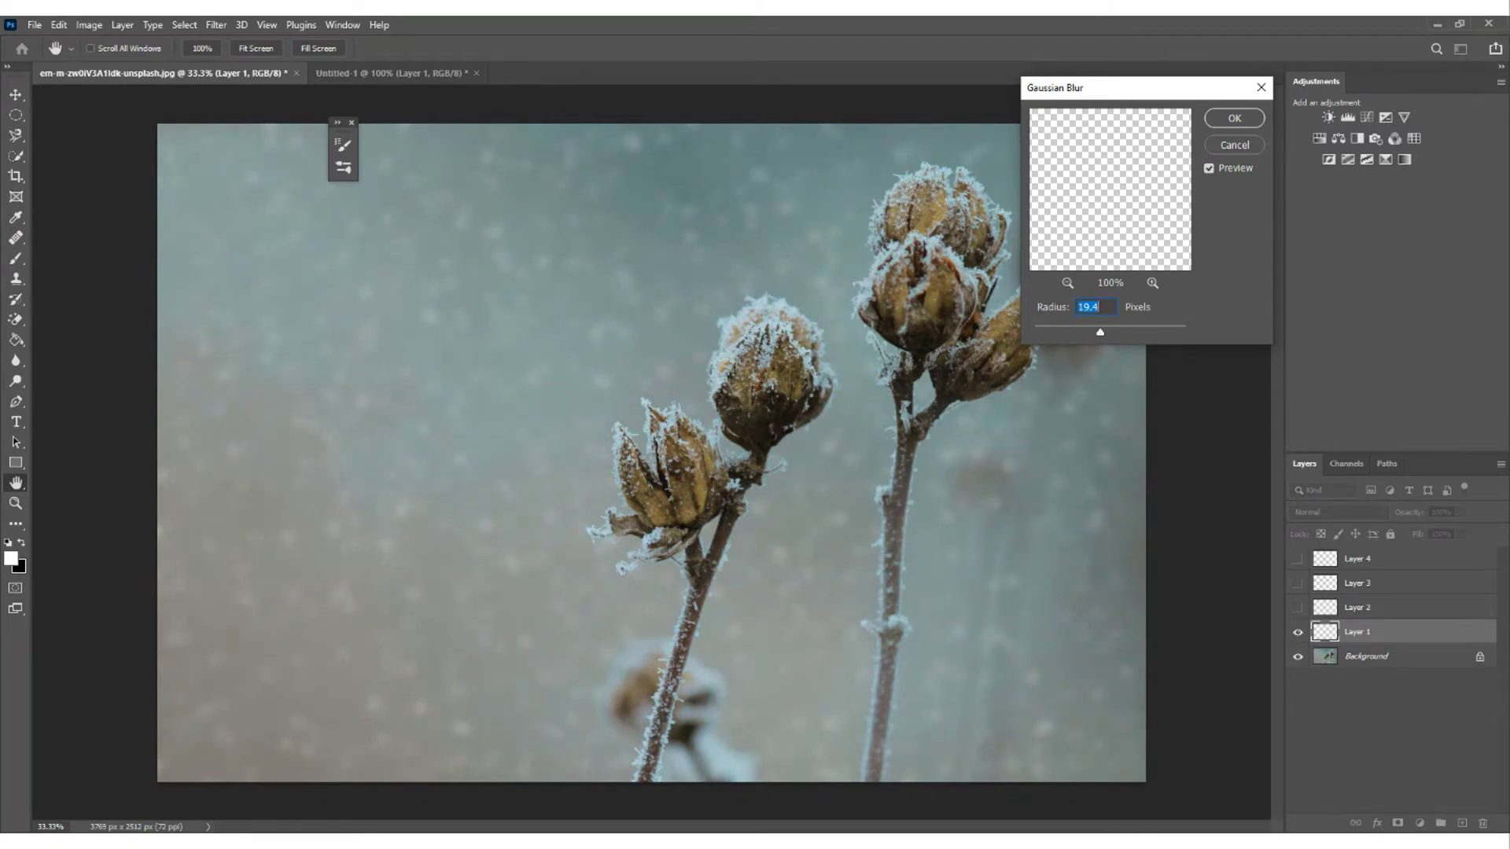
pyautogui.press('Return')
pyautogui.press('b')
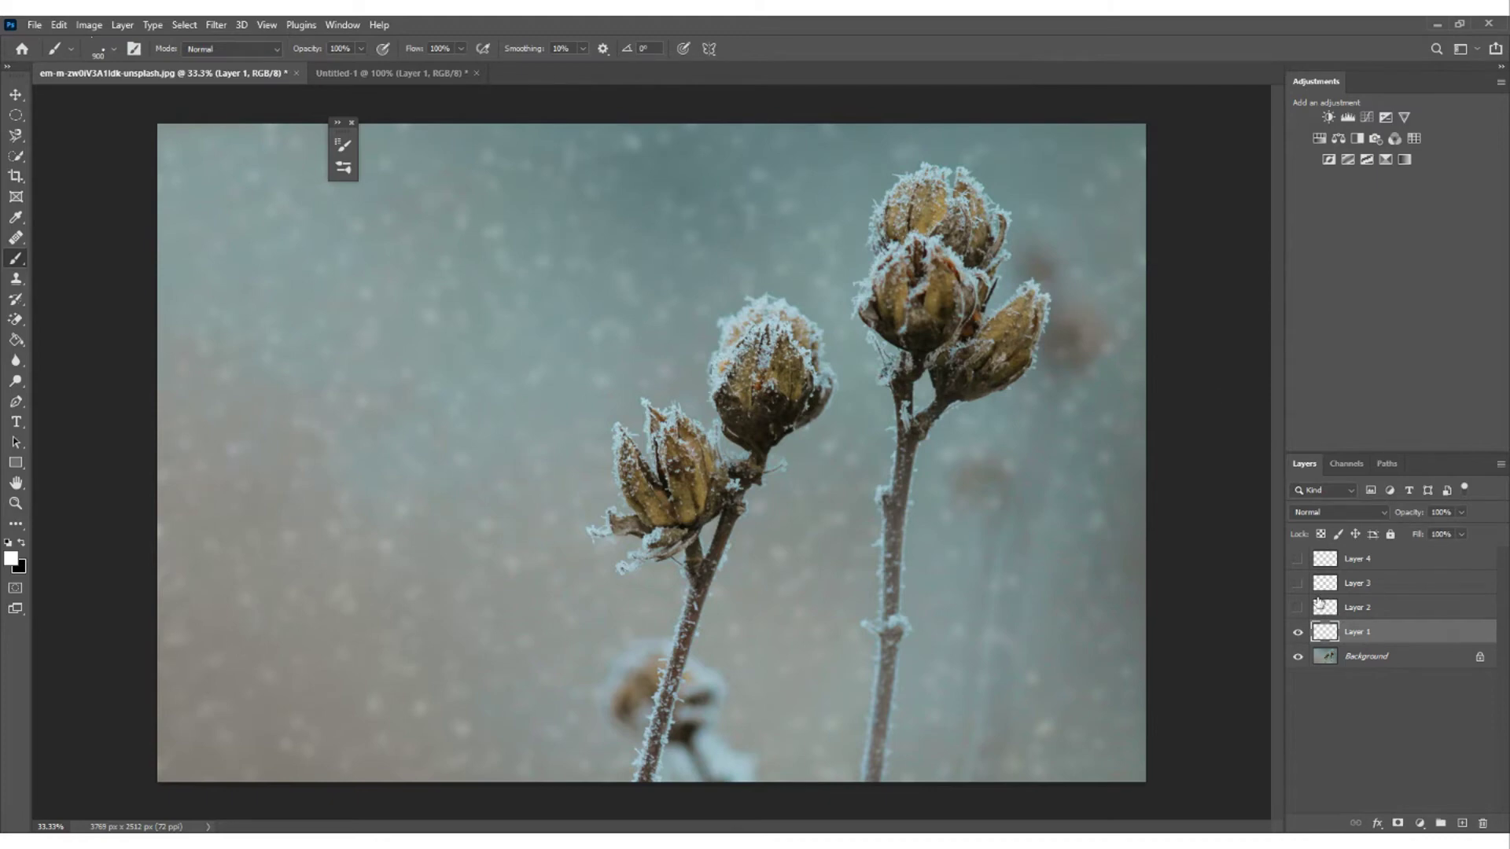
# - Hide Layer 1, then select Layer 2 and make it visible over the photo
pyautogui.click(1298, 632)
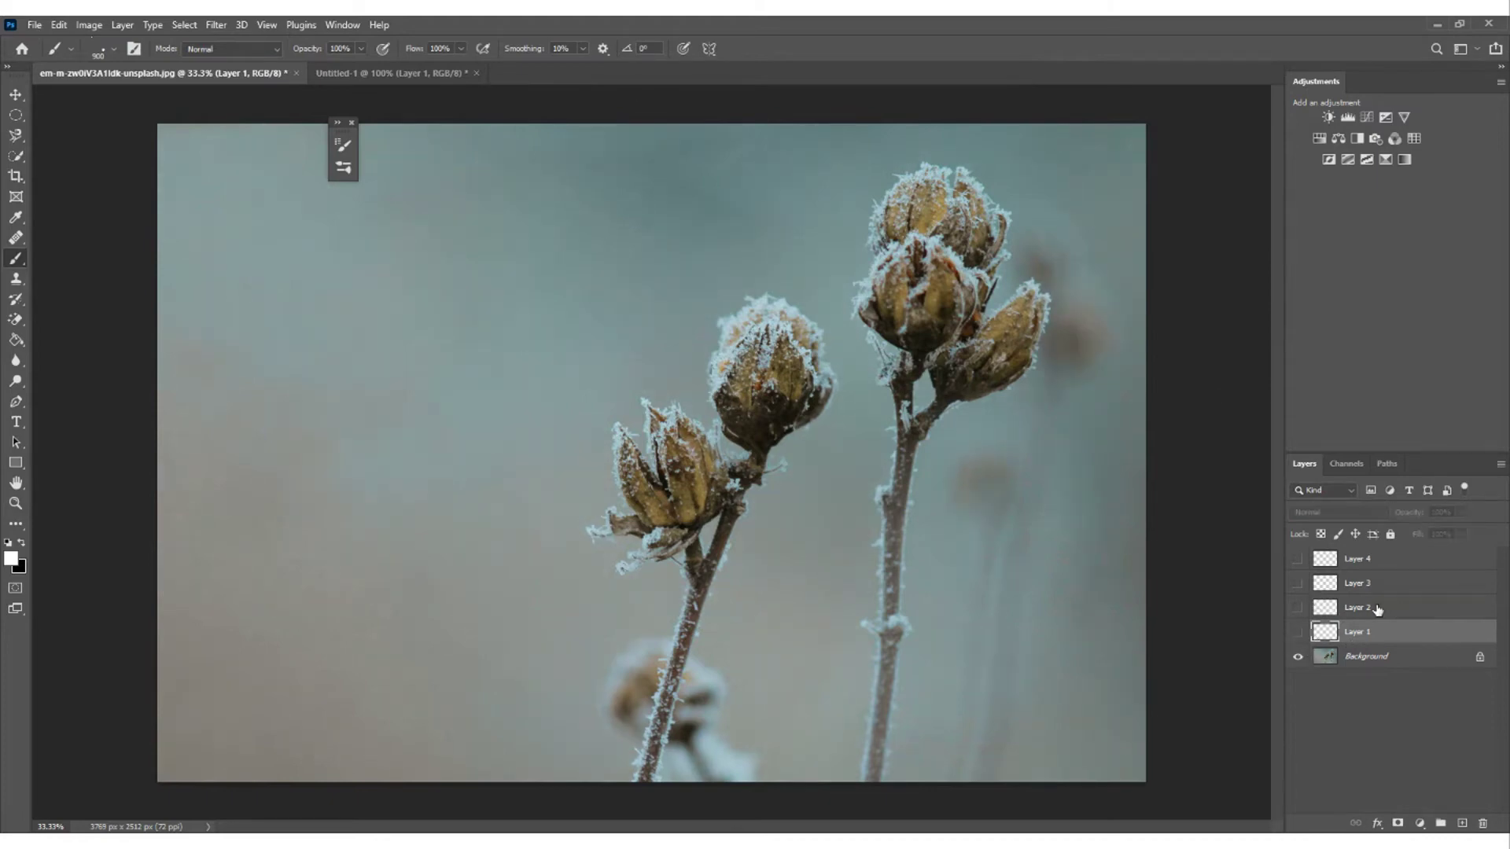
pyautogui.click(1391, 610)
pyautogui.click(1298, 609)
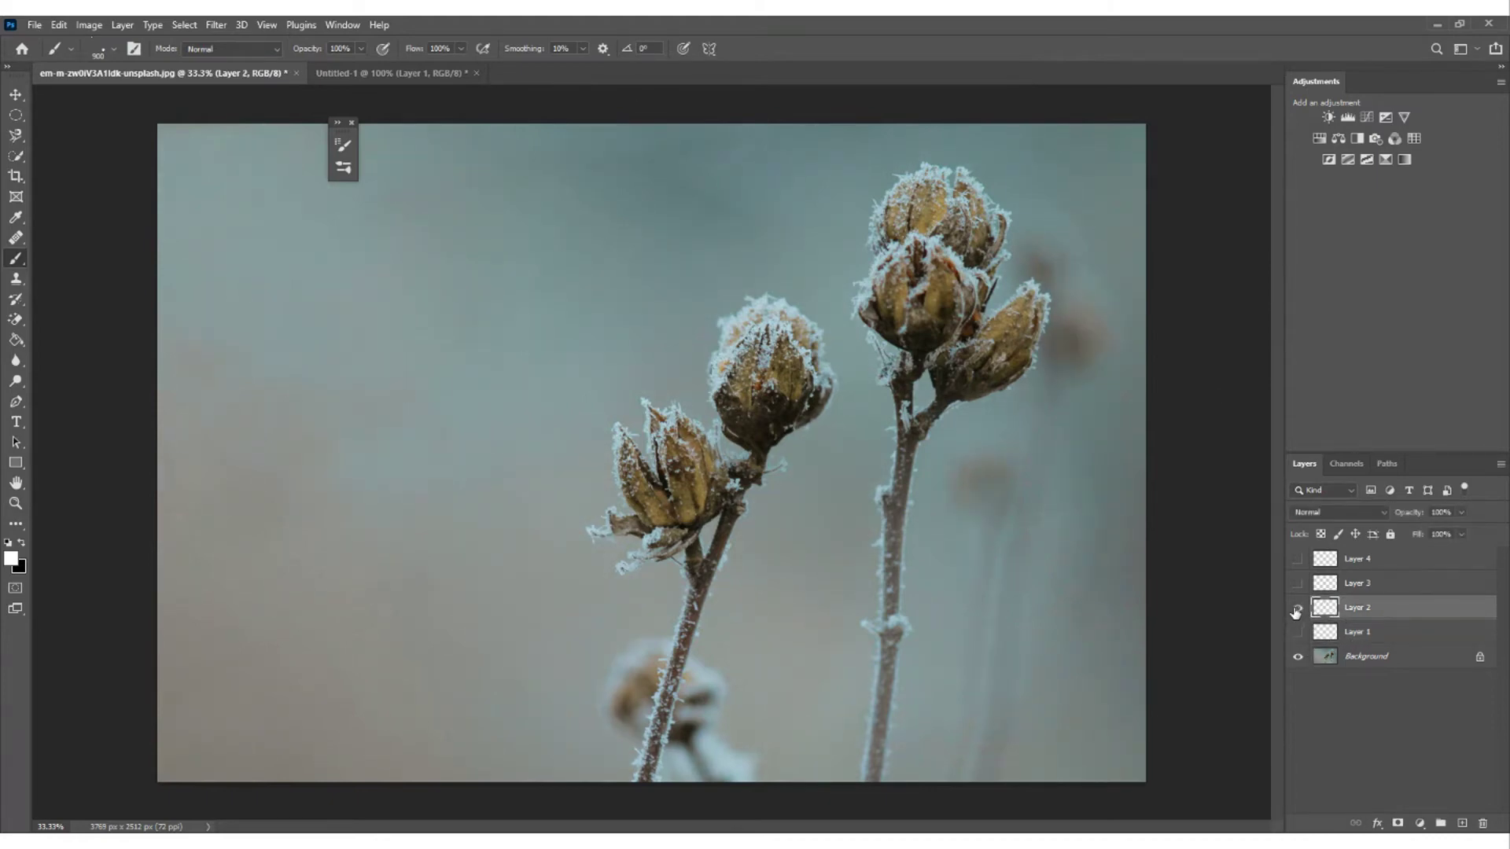
# - Apply a Gaussian Blur with a 20.8 px radius to the snowflakes on Layer 2
pyautogui.click(225, 26)
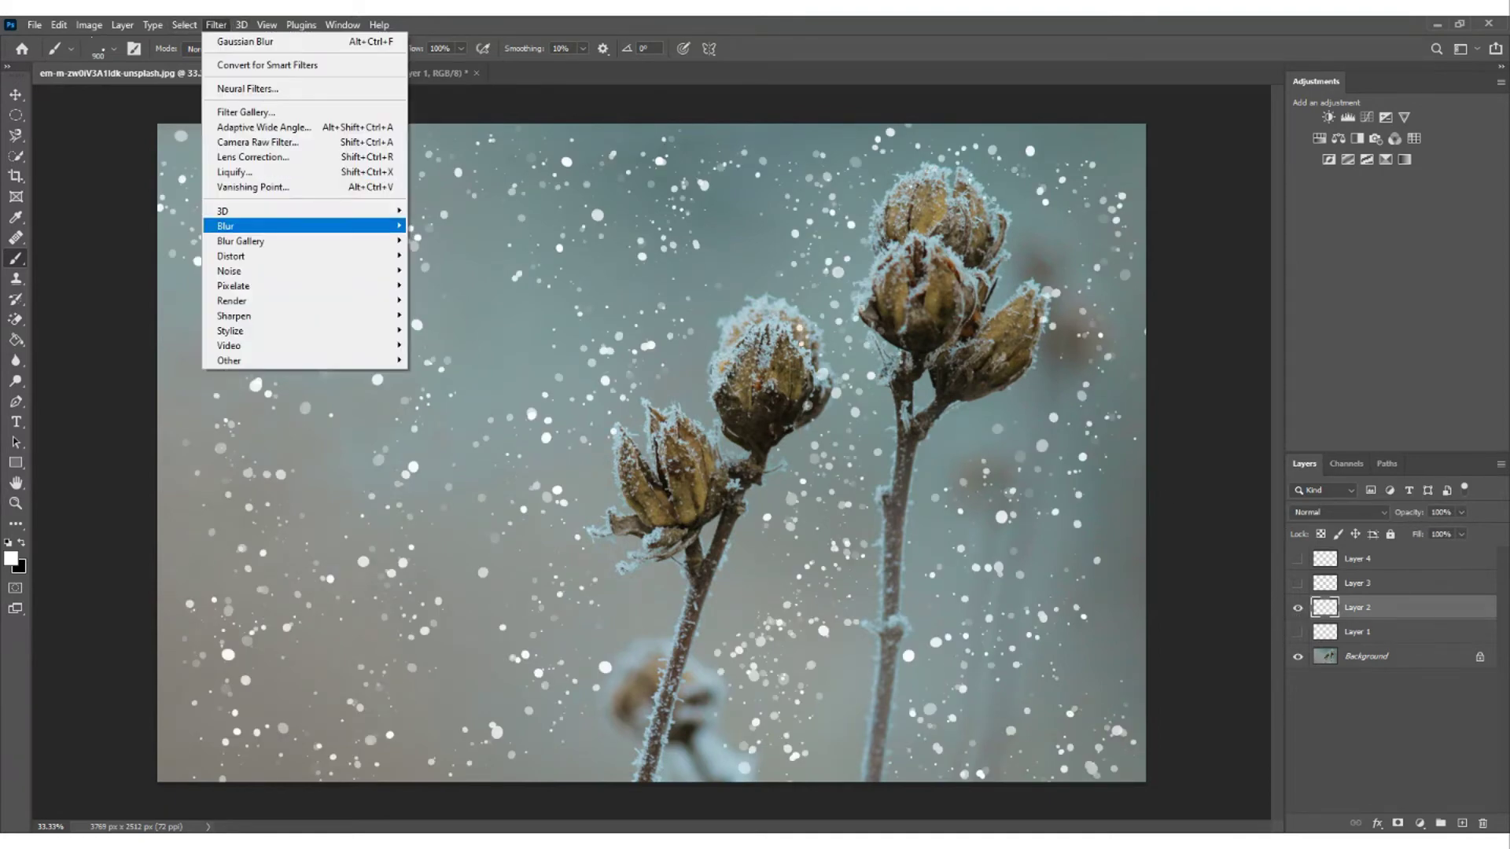
pyautogui.moveTo(236, 225)
pyautogui.click(450, 284)
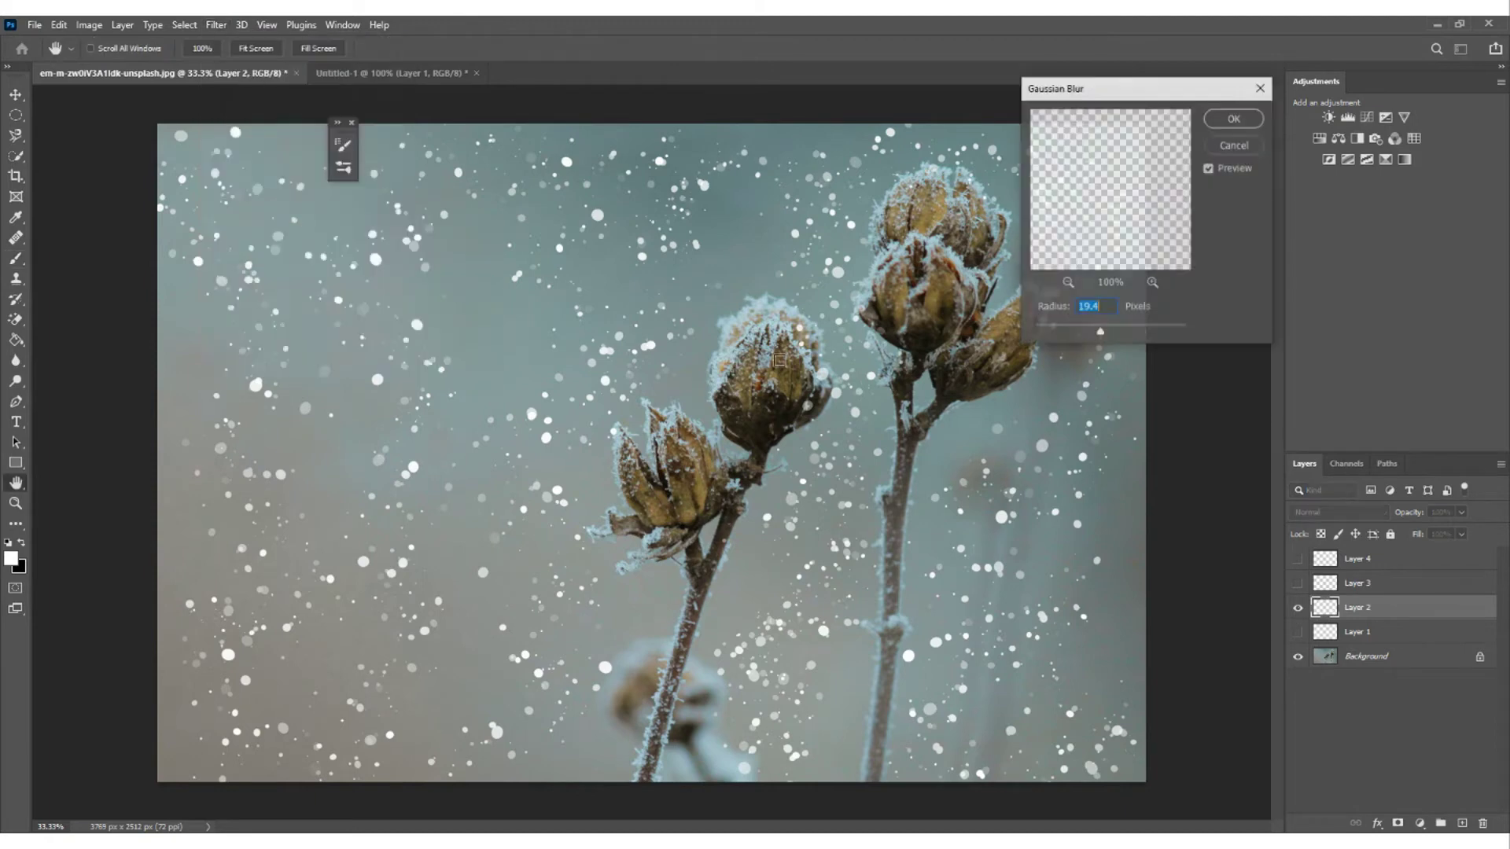
pyautogui.moveTo(1100, 332); pyautogui.dragTo(1102, 331)
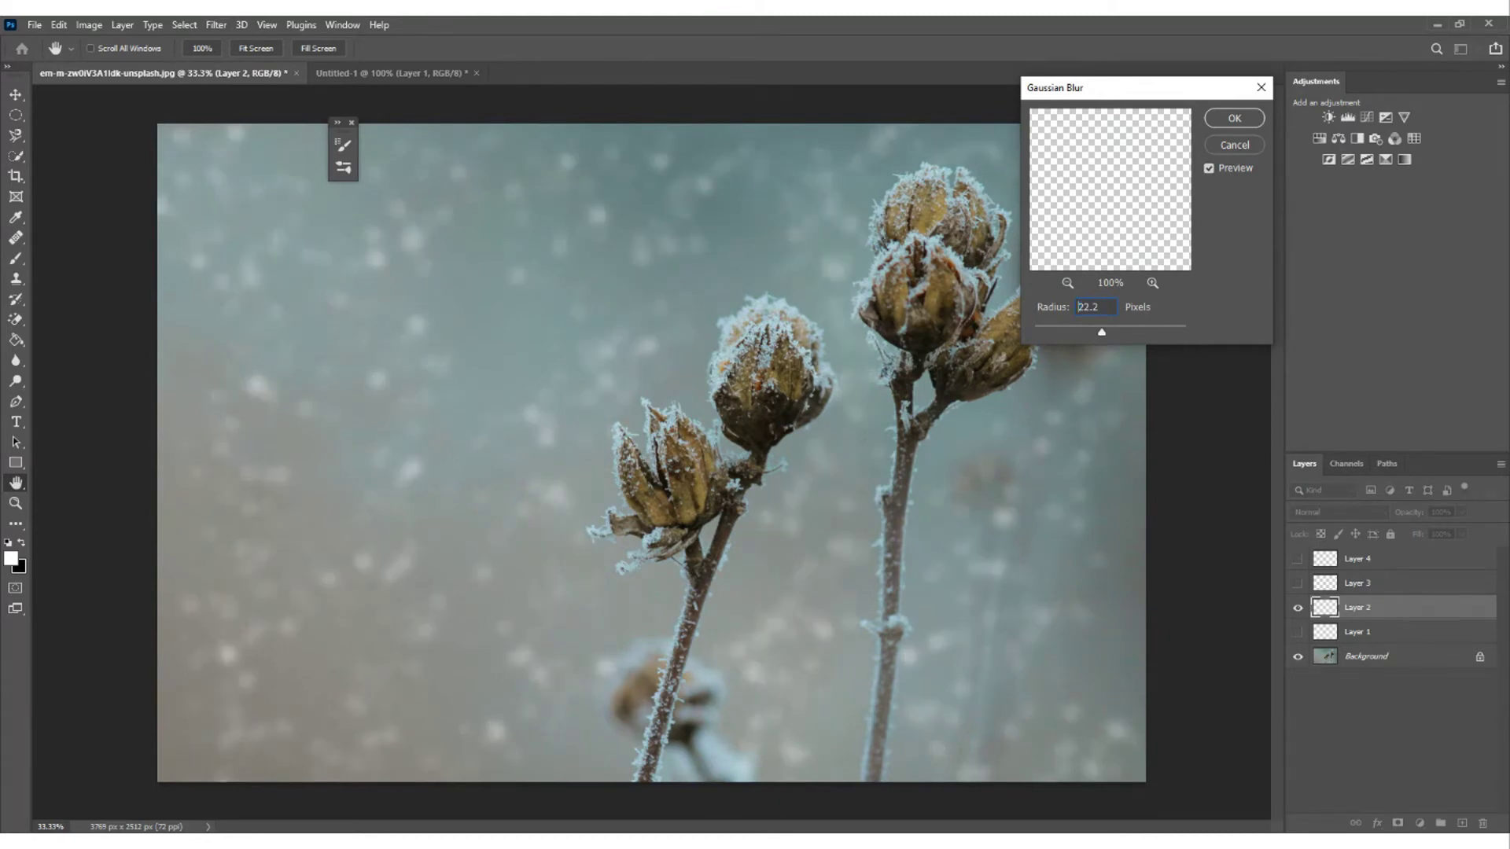
pyautogui.doubleClick(1081, 306)
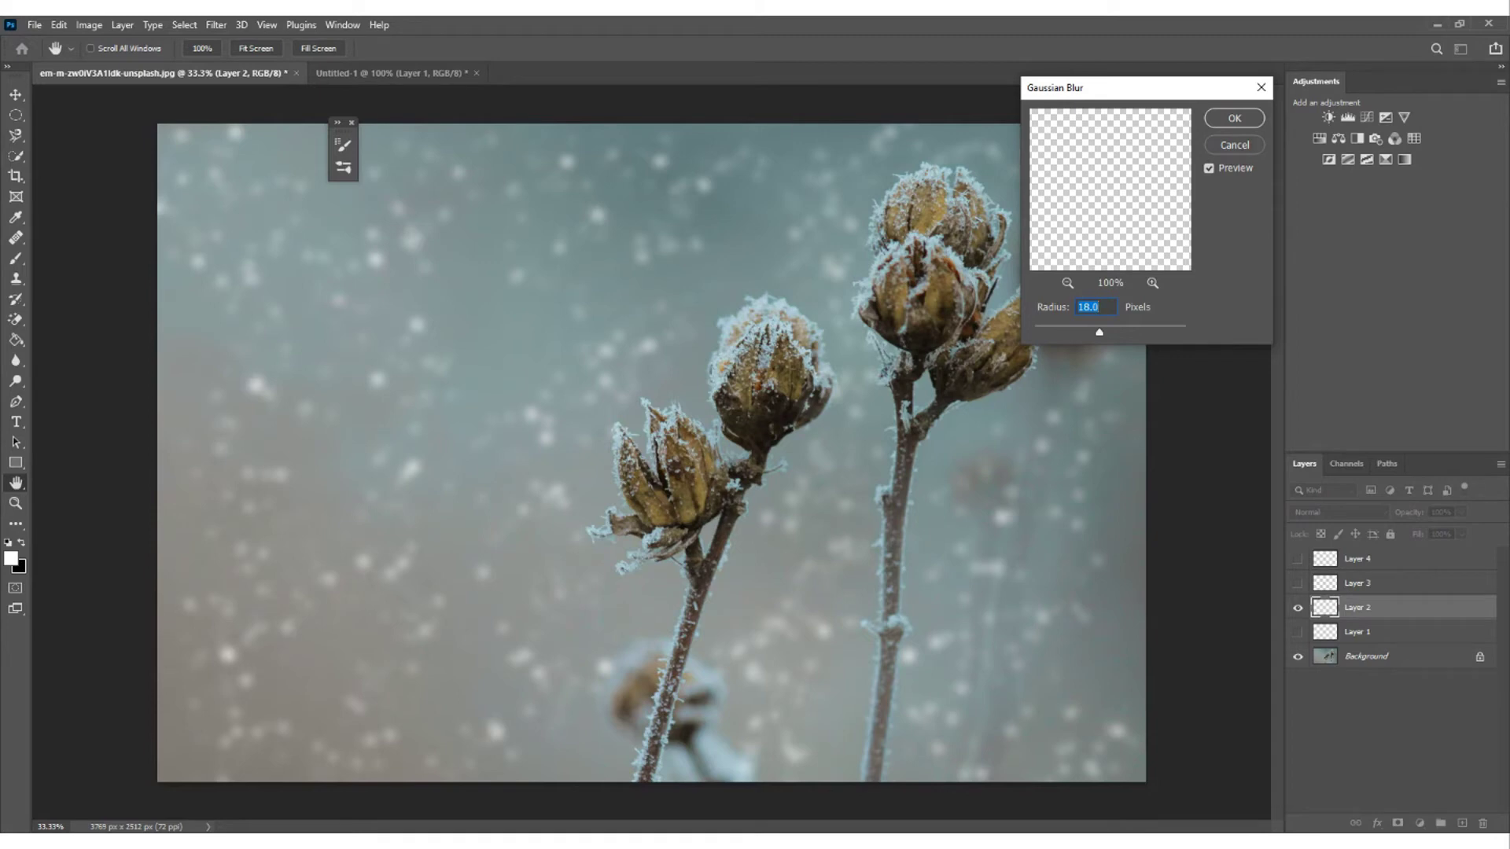
pyautogui.write('19.4')
pyautogui.moveTo(1079, 306); pyautogui.dragTo(1099, 307)
pyautogui.click(1234, 118)
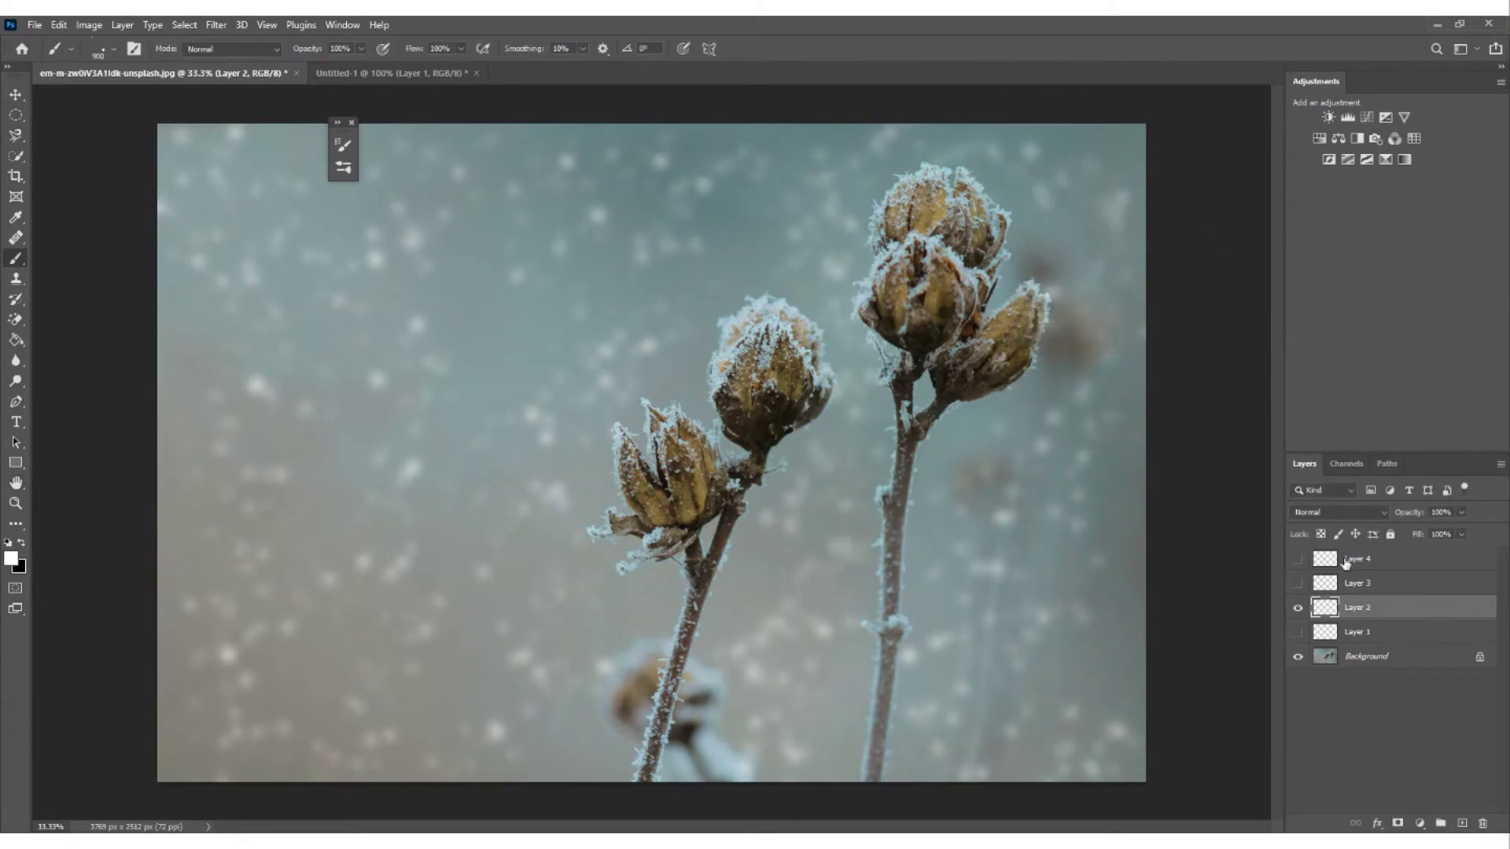
# - Hide Layer 2, then select Layer 3 and make it visible over the photo
pyautogui.click(1297, 607)
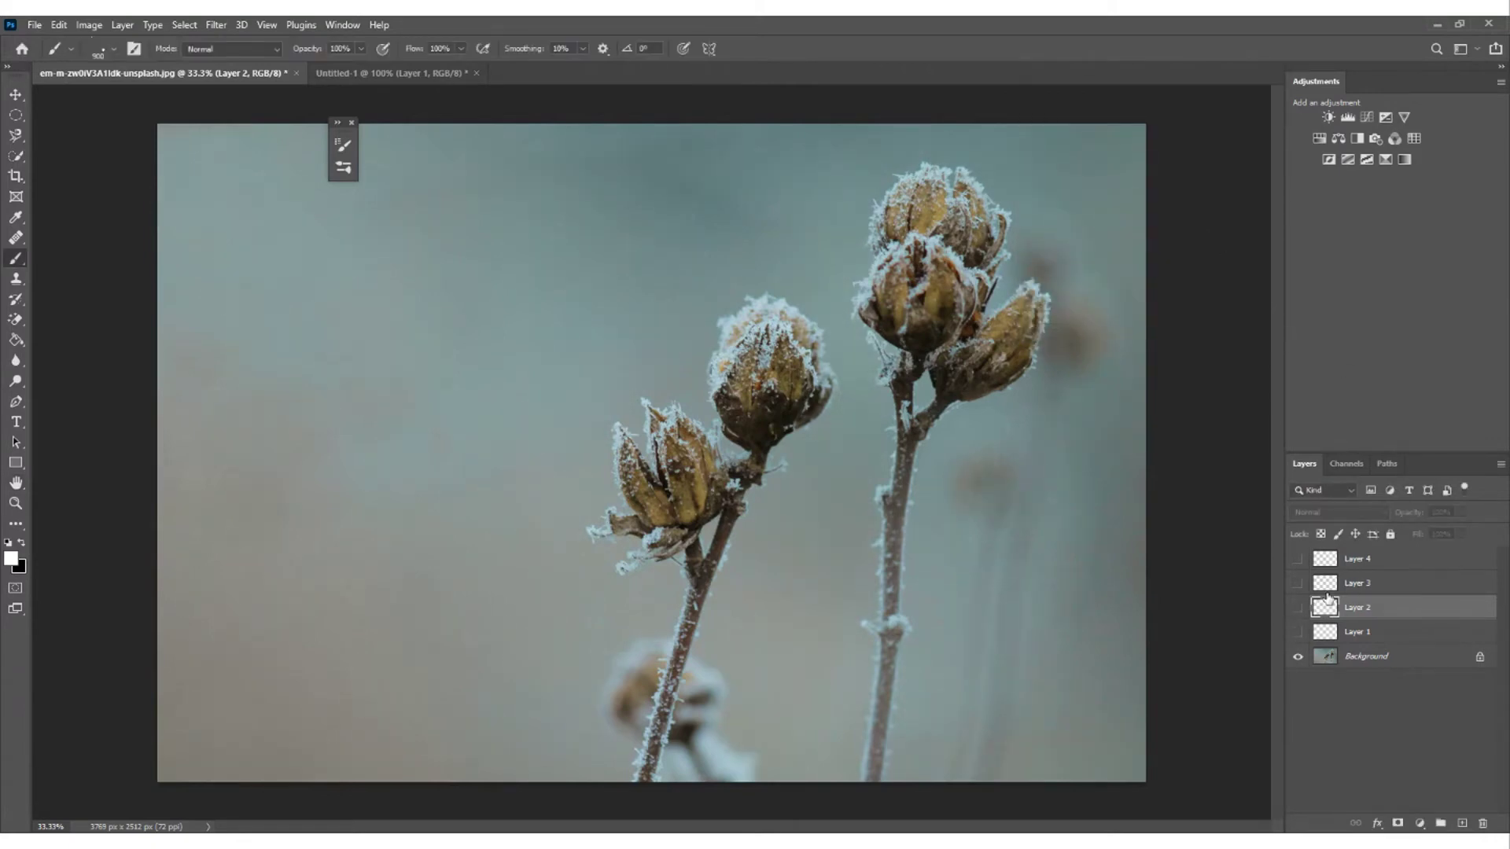
pyautogui.click(1368, 588)
pyautogui.click(1297, 583)
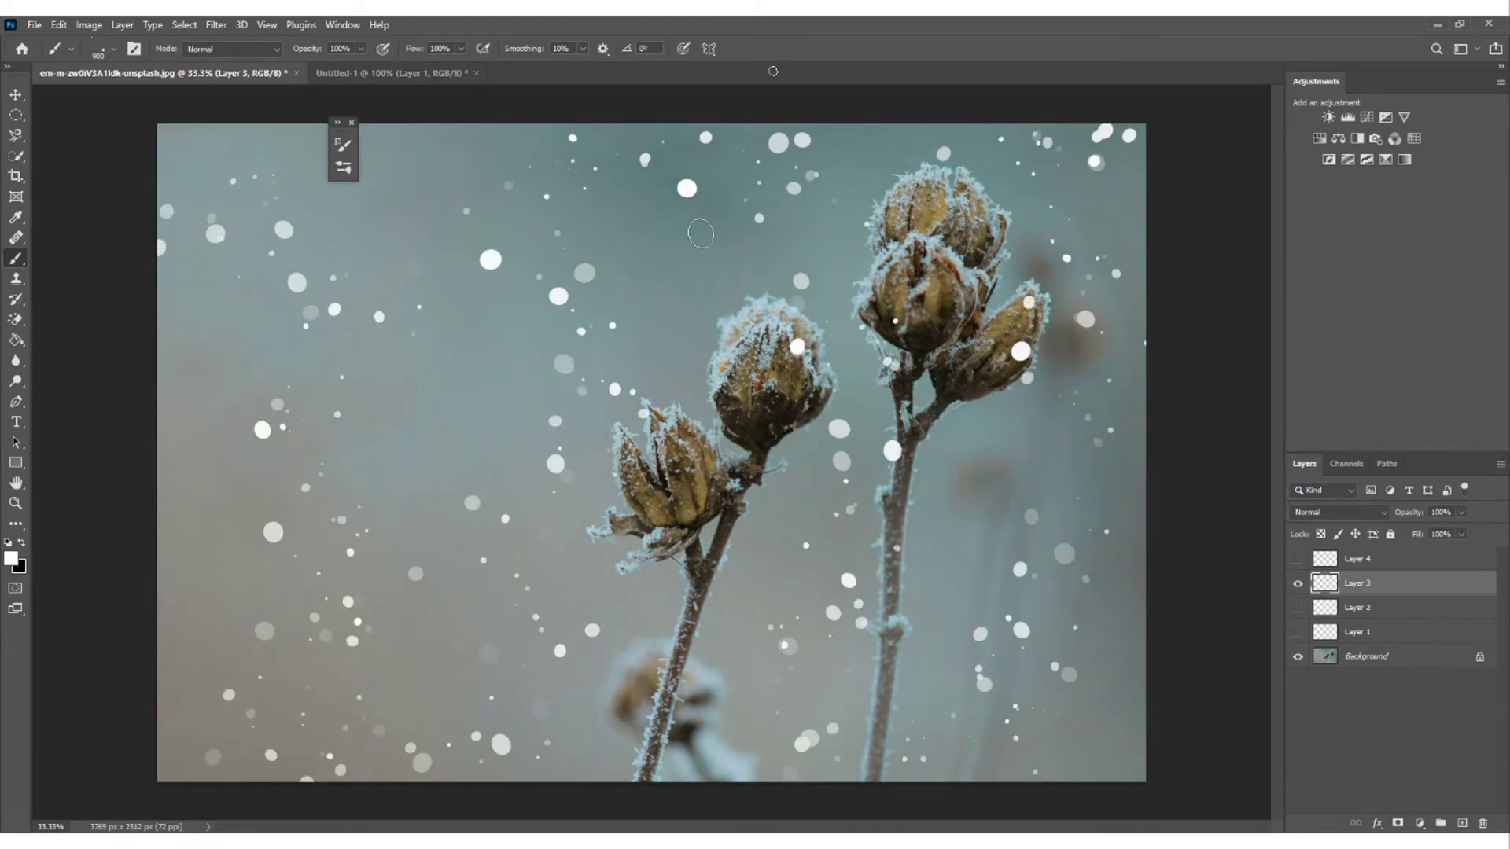
# - Apply a Gaussian Blur with an 18 px radius to the larger snowflakes on Layer 3
pyautogui.click(217, 25)
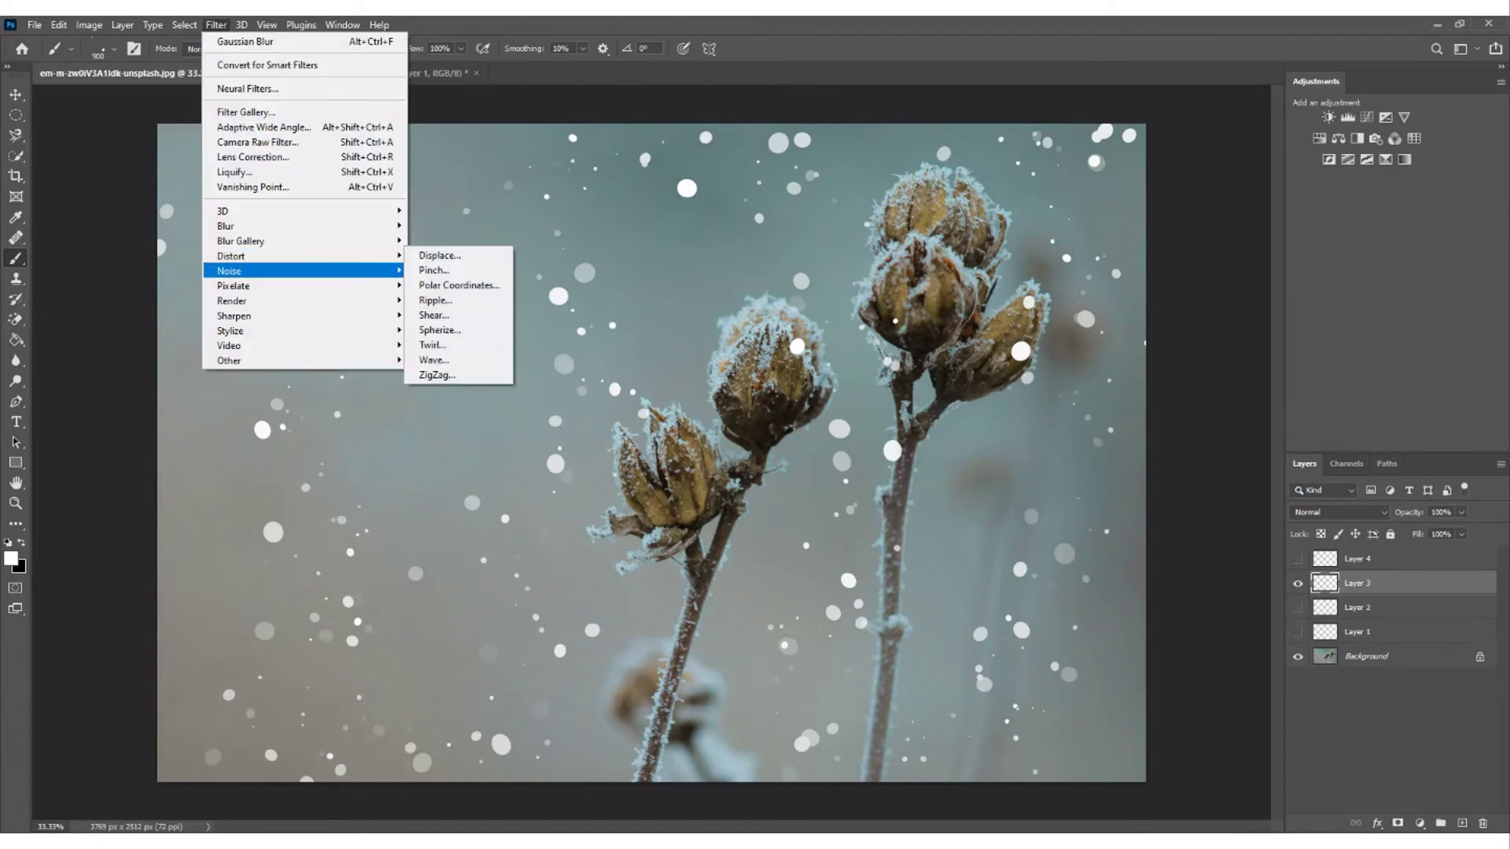
pyautogui.moveTo(377, 225)
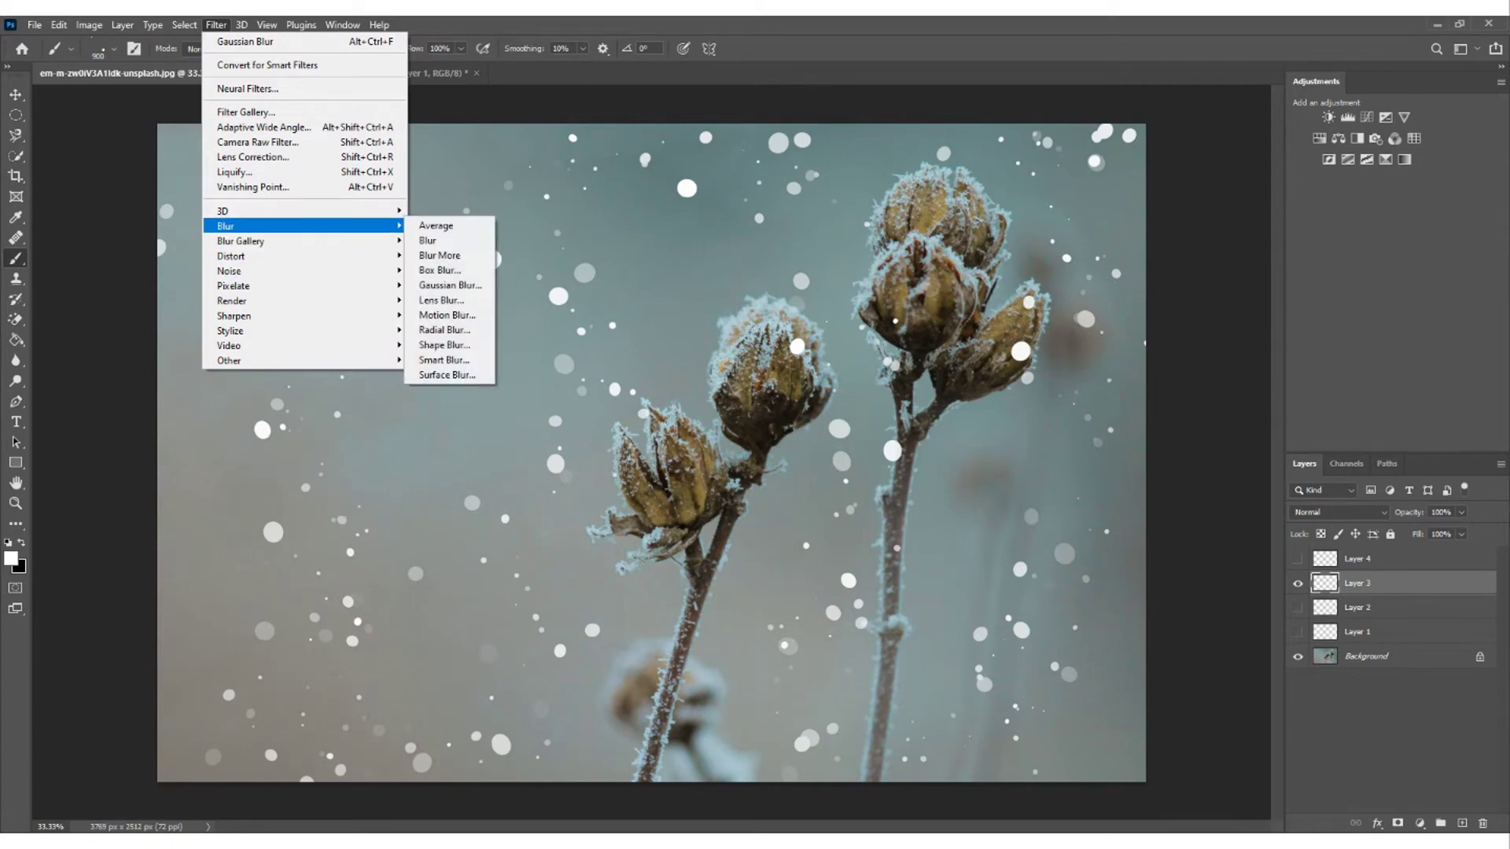
pyautogui.click(470, 289)
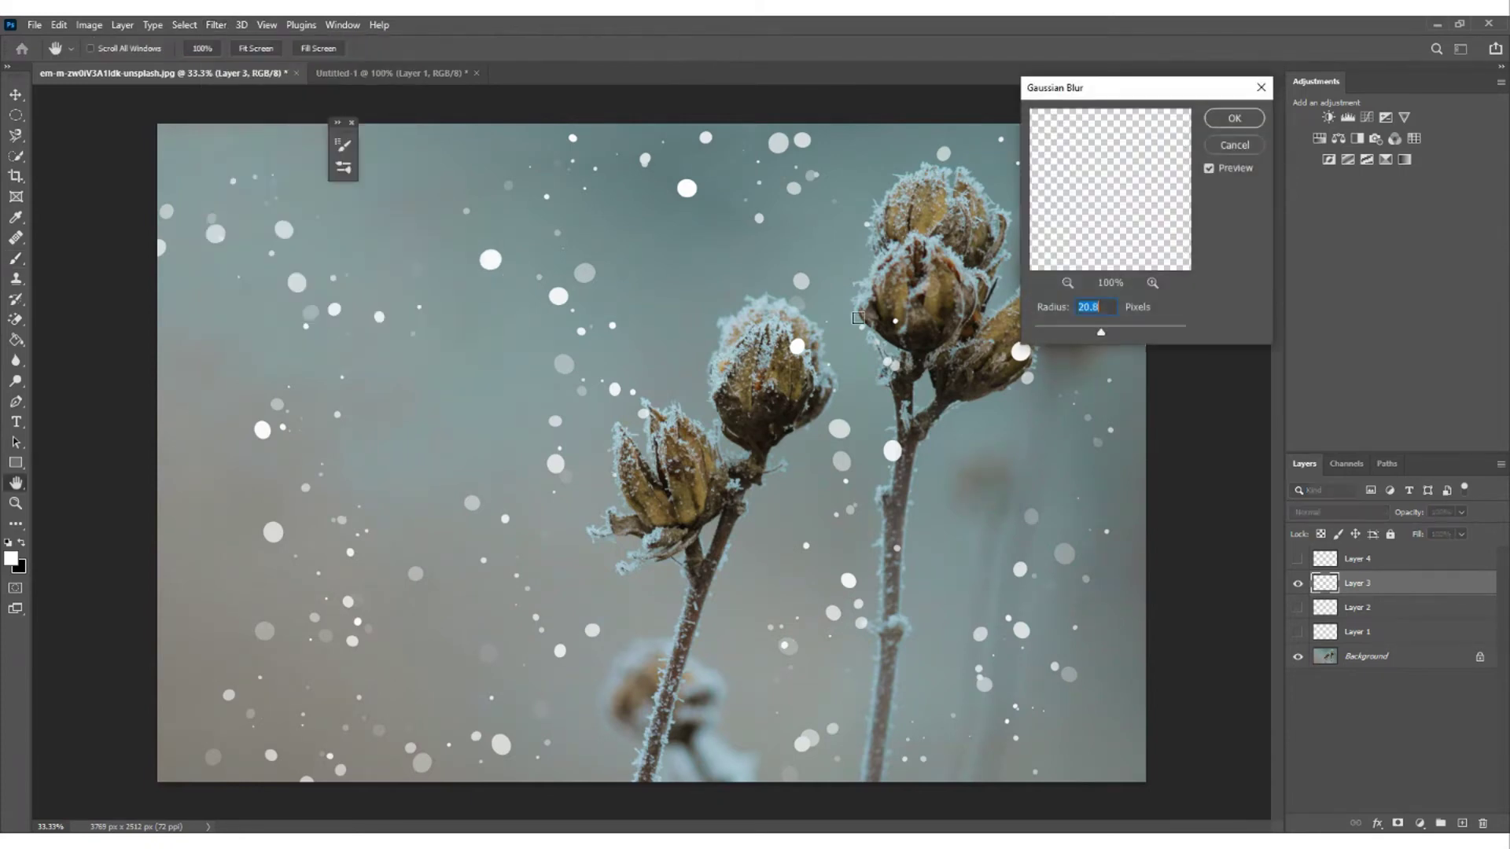
pyautogui.write('8.6')
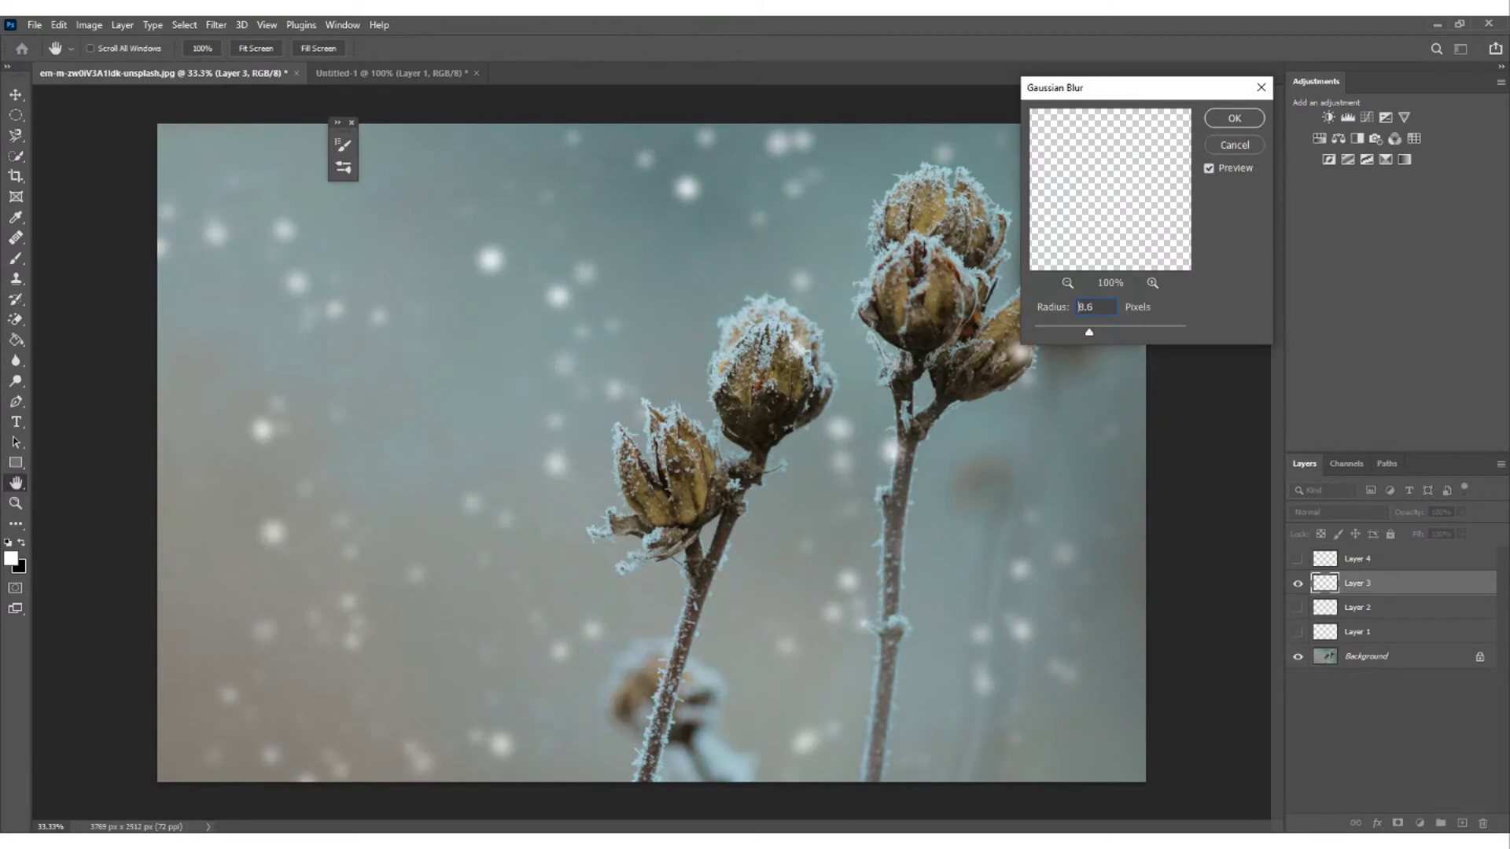
pyautogui.press('Tab')
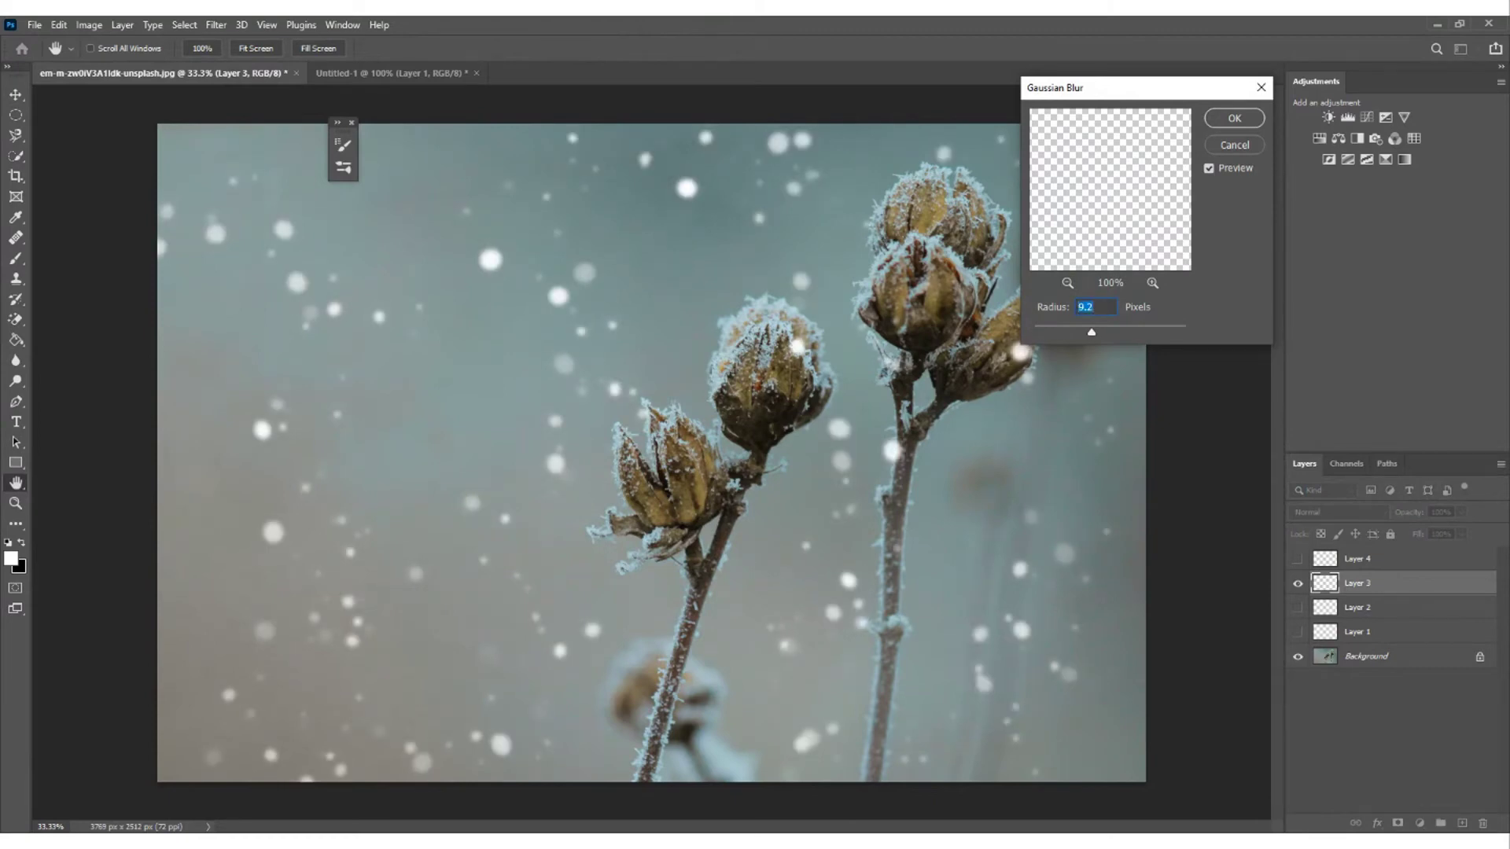
pyautogui.press('Tab')
pyautogui.write('18')
pyautogui.press('Tab')
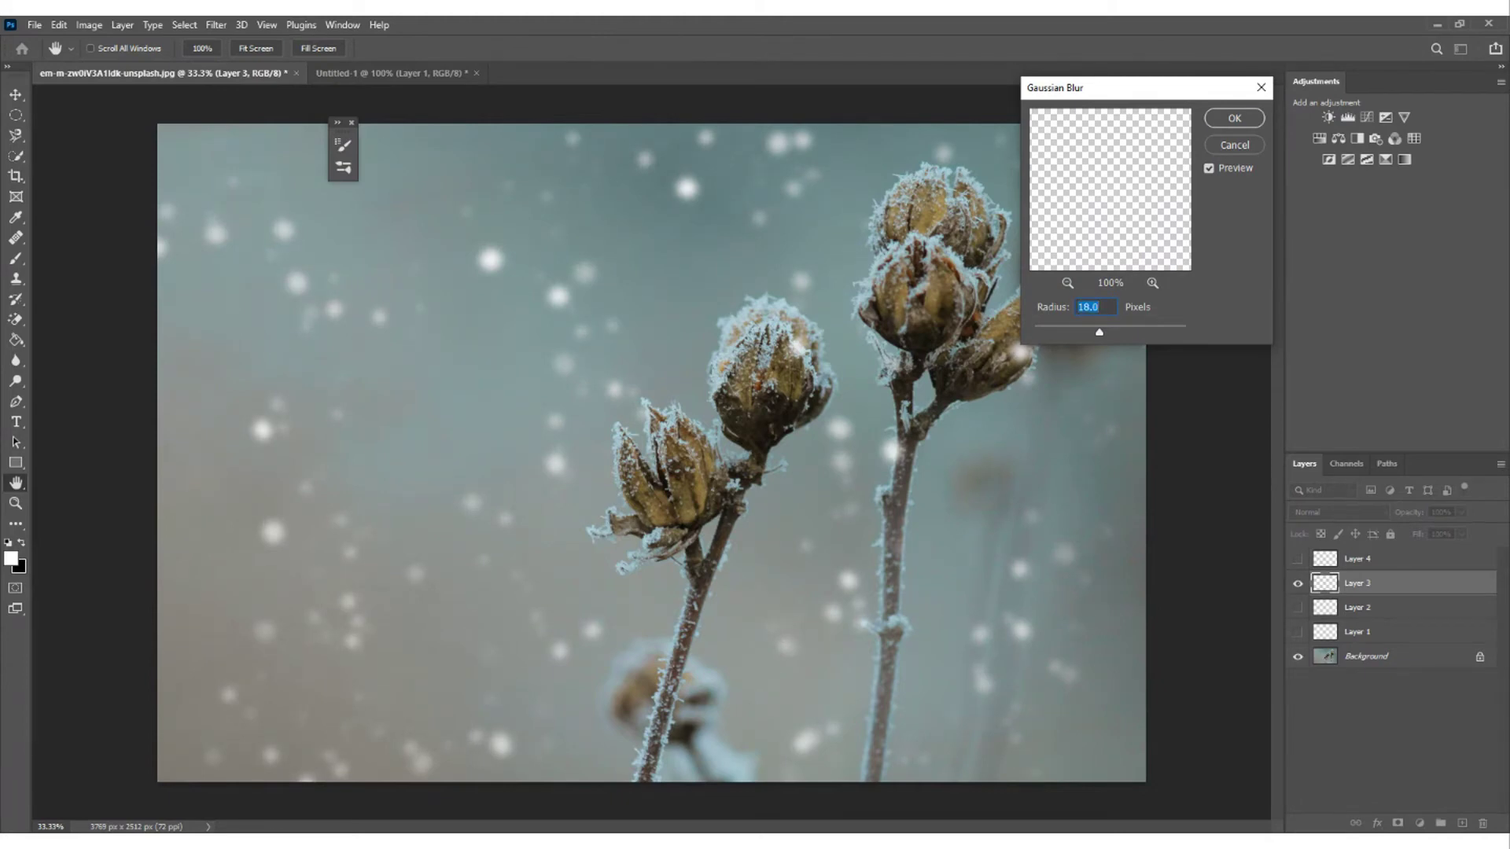
pyautogui.press('Return')
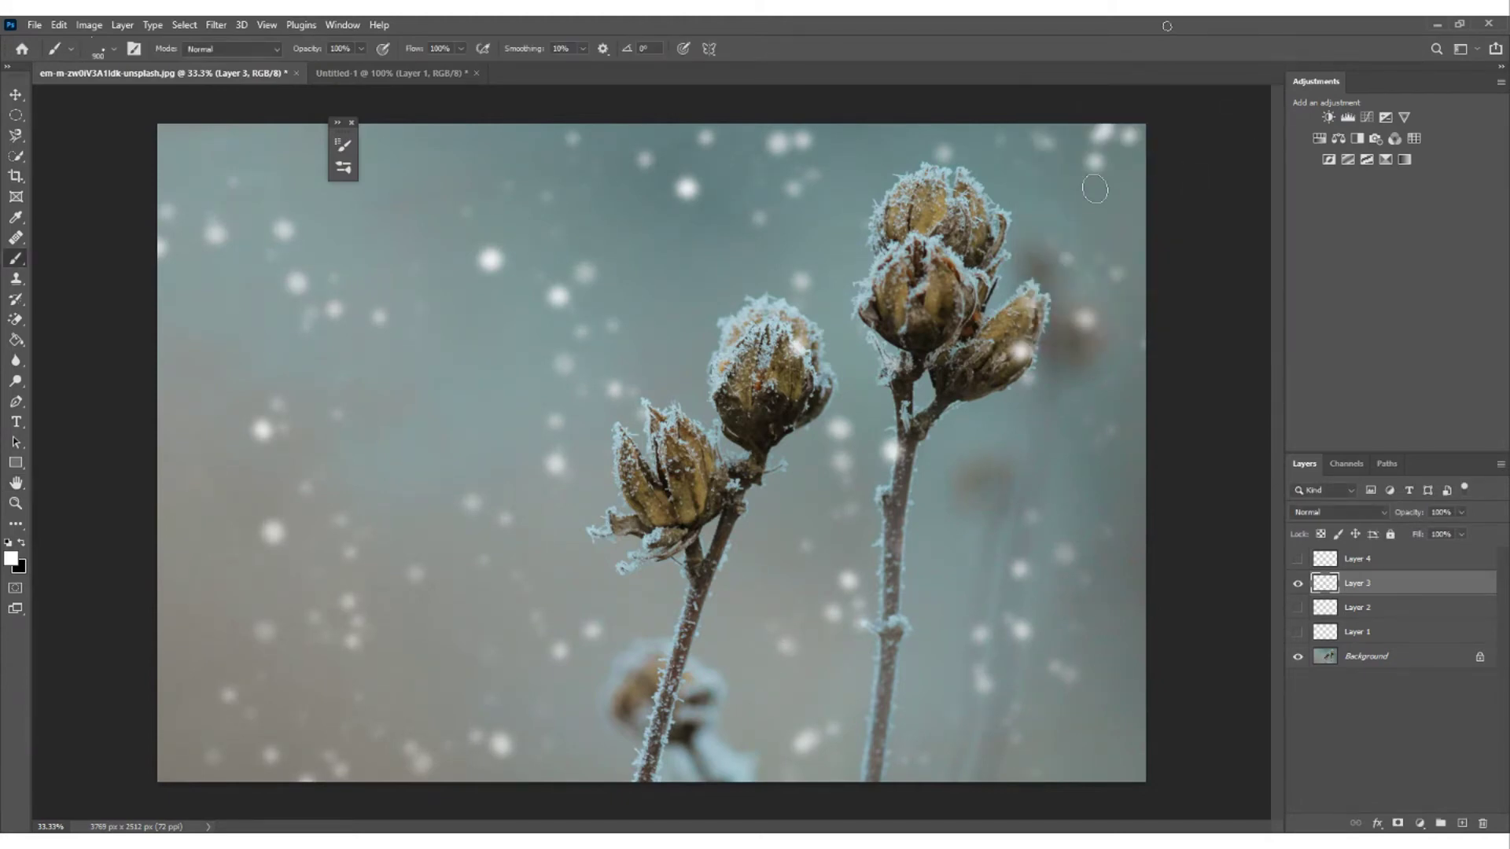
# - Apply a Motion Blur with a 39° angle and a 68 px distance to the snowflakes on Layer 3
pyautogui.click(215, 24)
pyautogui.moveTo(236, 226)
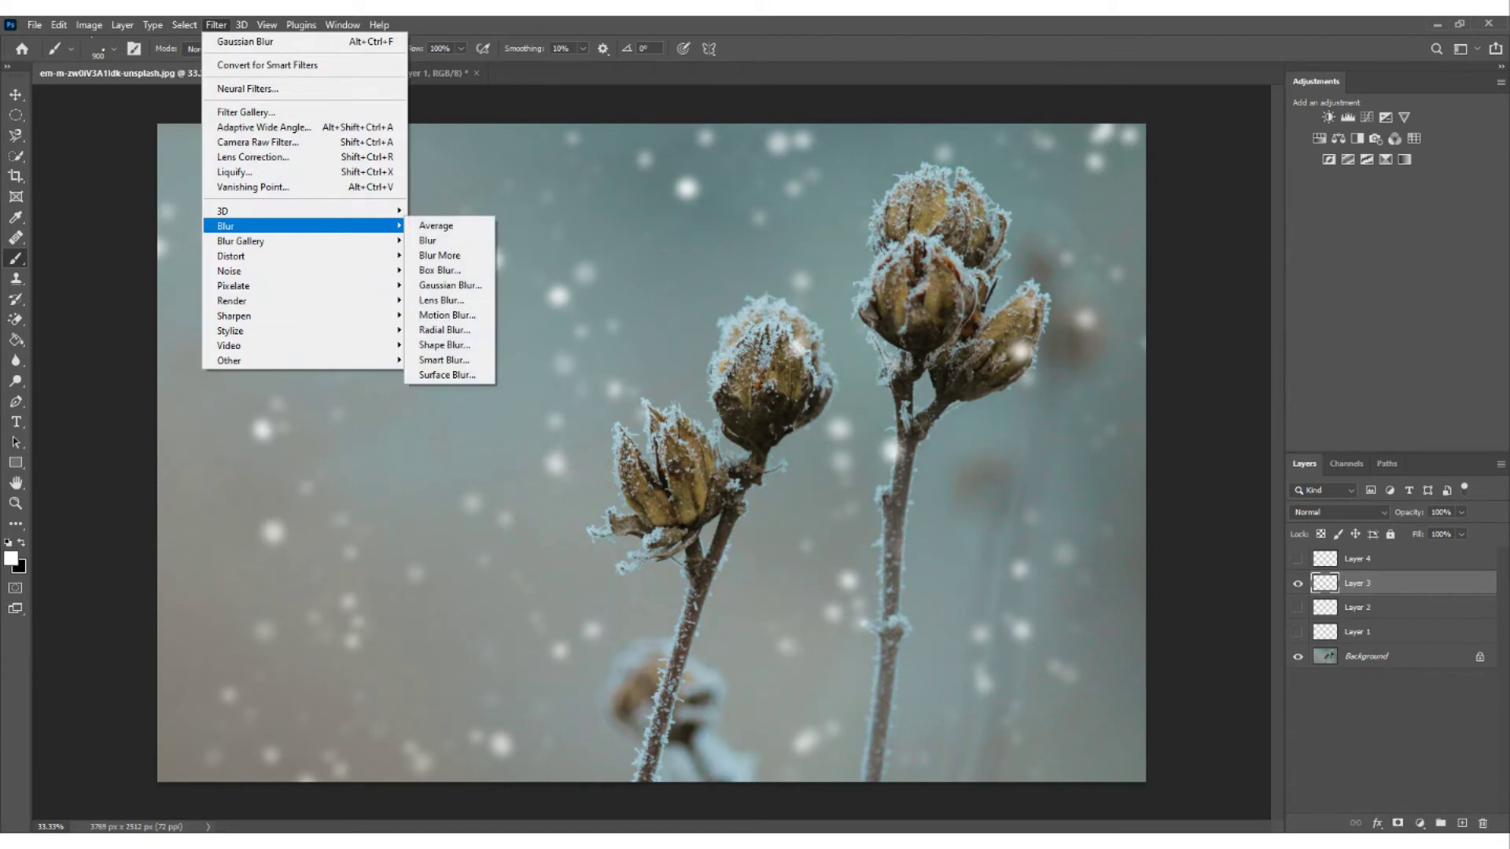
pyautogui.click(448, 314)
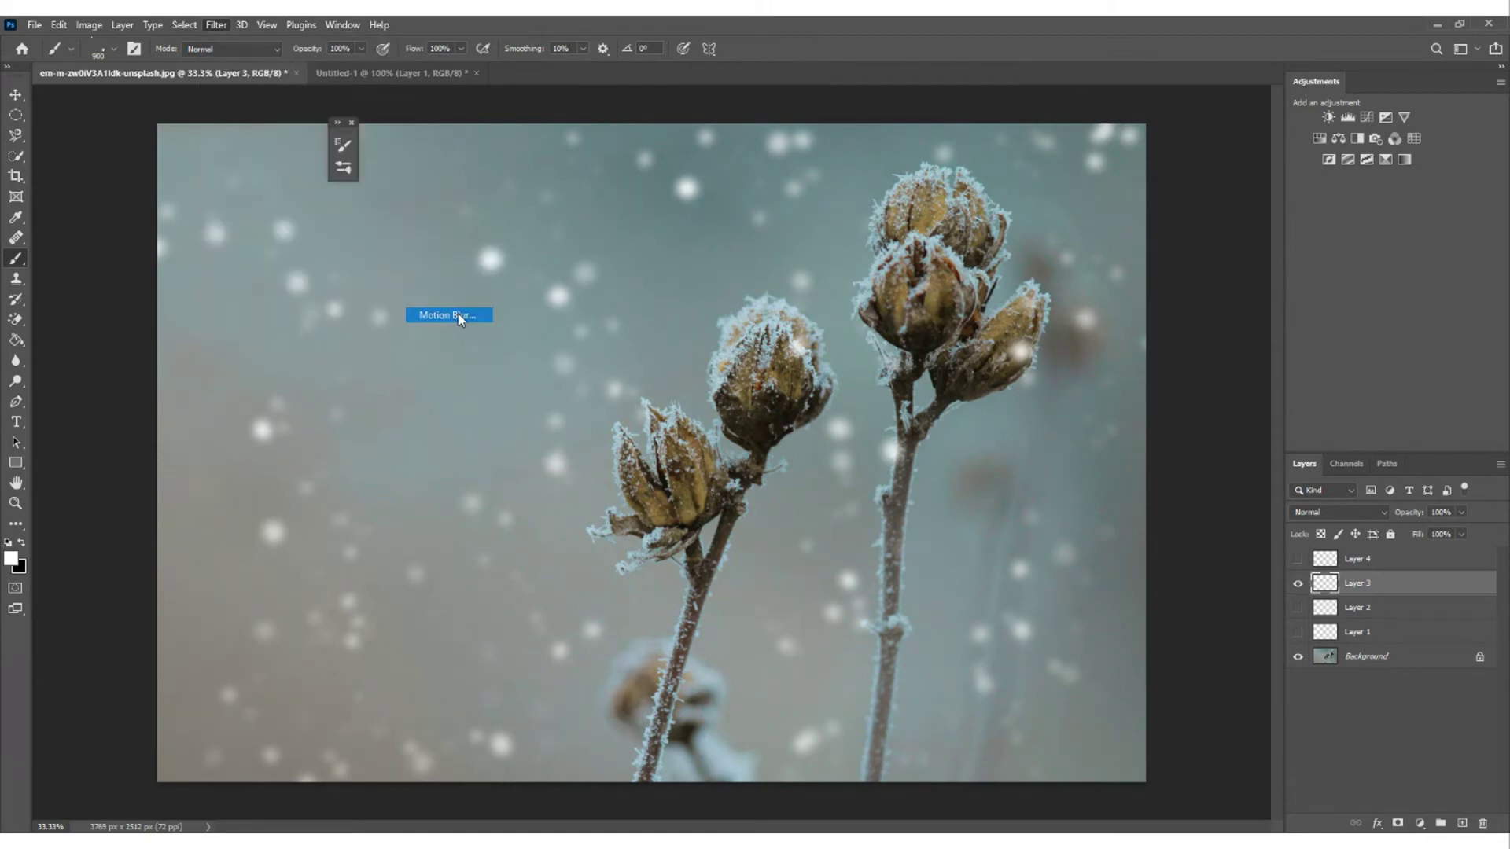
pyautogui.moveTo(707, 170); pyautogui.dragTo(1236, 135)
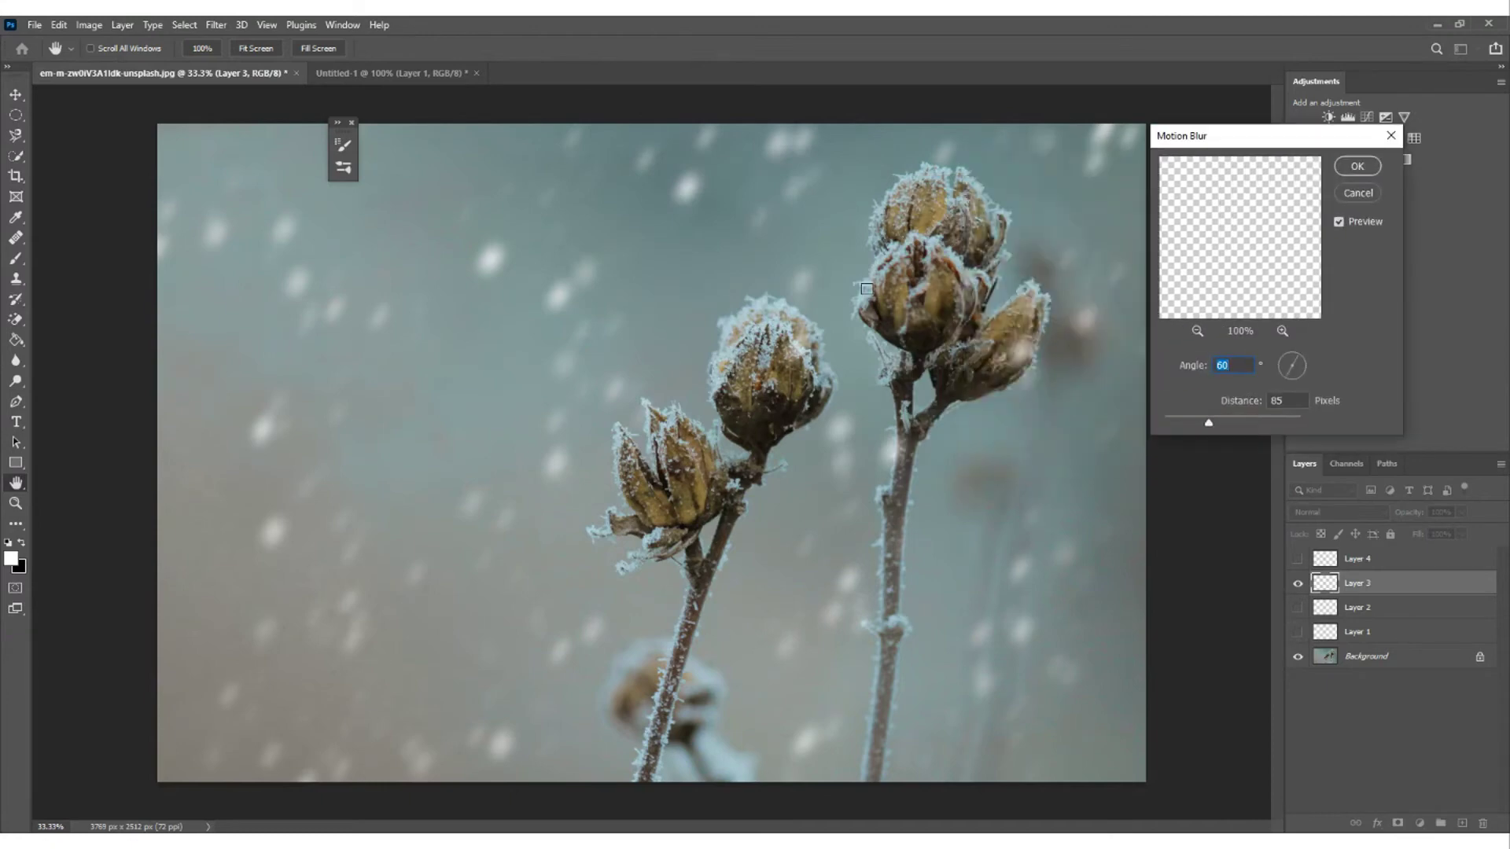
pyautogui.moveTo(1209, 422); pyautogui.dragTo(1187, 422)
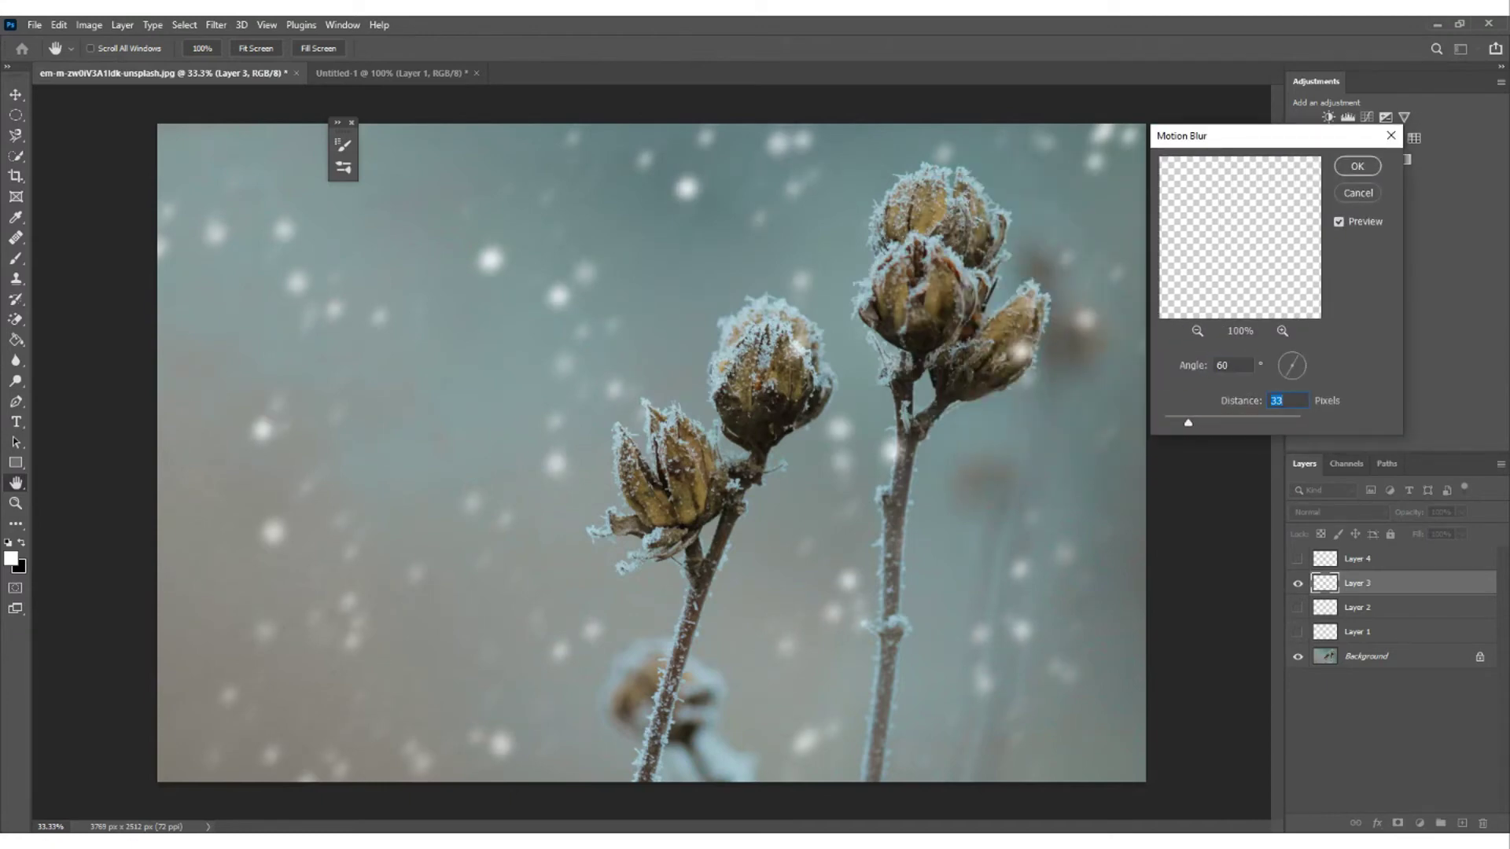
pyautogui.press('Tab')
pyautogui.moveTo(1188, 422); pyautogui.dragTo(1210, 422)
pyautogui.moveTo(1210, 422); pyautogui.dragTo(1202, 422)
pyautogui.press('Down')
pyautogui.press('Down')
pyautogui.press('Down')
pyautogui.press('Down')
pyautogui.press('Down')
pyautogui.press('Up')
pyautogui.press('Up')
pyautogui.press('Up')
pyautogui.press('Up')
pyautogui.press('Up')
pyautogui.press('Up')
pyautogui.press('Up')
pyautogui.press('Up')
pyautogui.press('Up')
pyautogui.press('Up')
pyautogui.press('Up')
pyautogui.press('Up')
pyautogui.press('Up')
pyautogui.press('Up')
pyautogui.press('Up')
pyautogui.press('Up')
pyautogui.press('Up')
pyautogui.press('Up')
pyautogui.press('Up')
pyautogui.click(1357, 166)
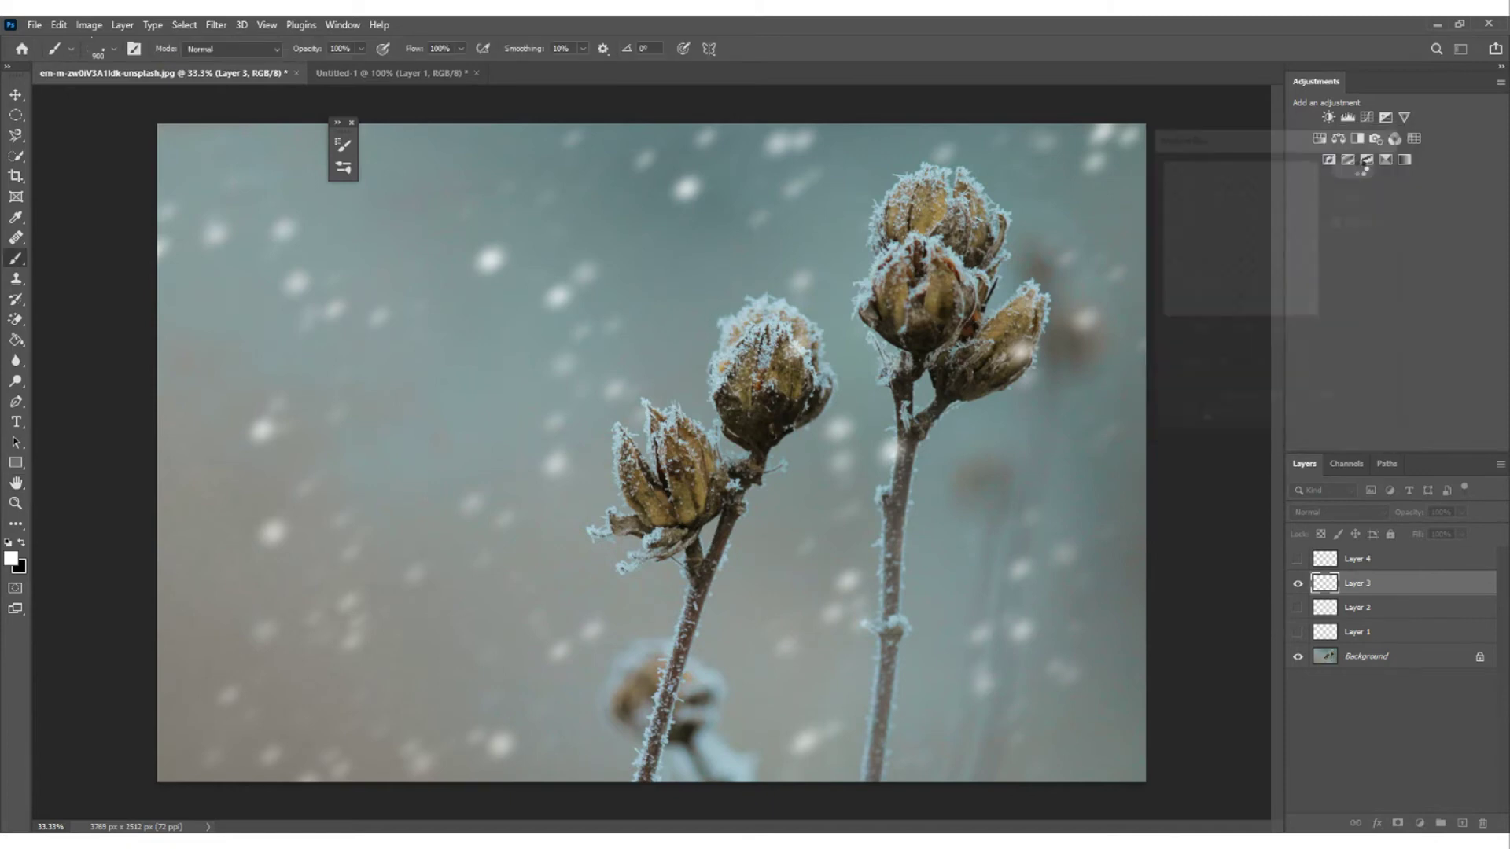
# - Select and show Layer 4 and hide Layer 3 so only the biggest snowflakes appear over the photo
pyautogui.click(1353, 559)
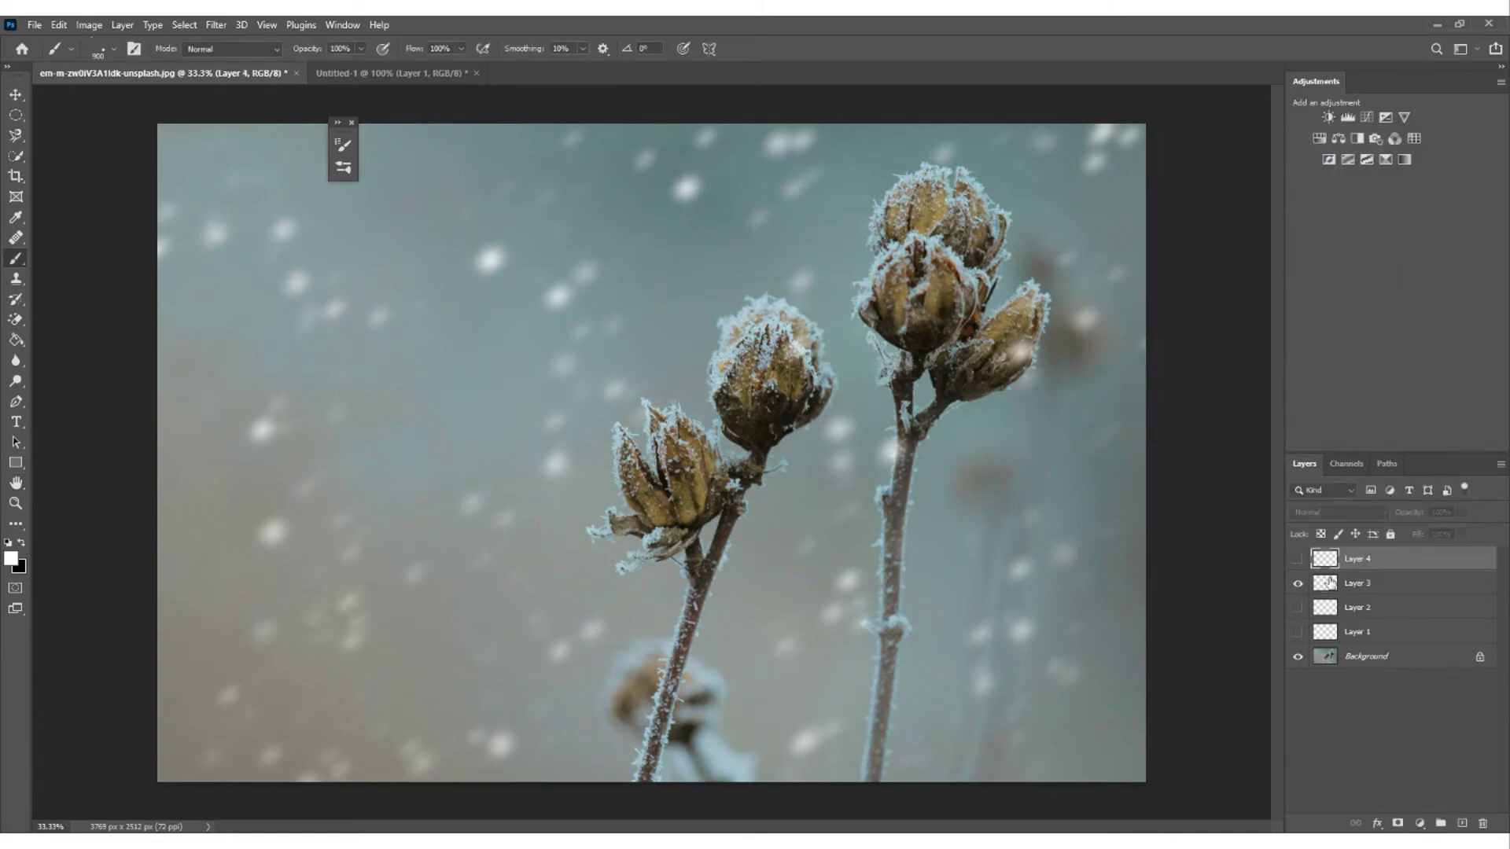
pyautogui.click(1297, 559)
pyautogui.click(1297, 583)
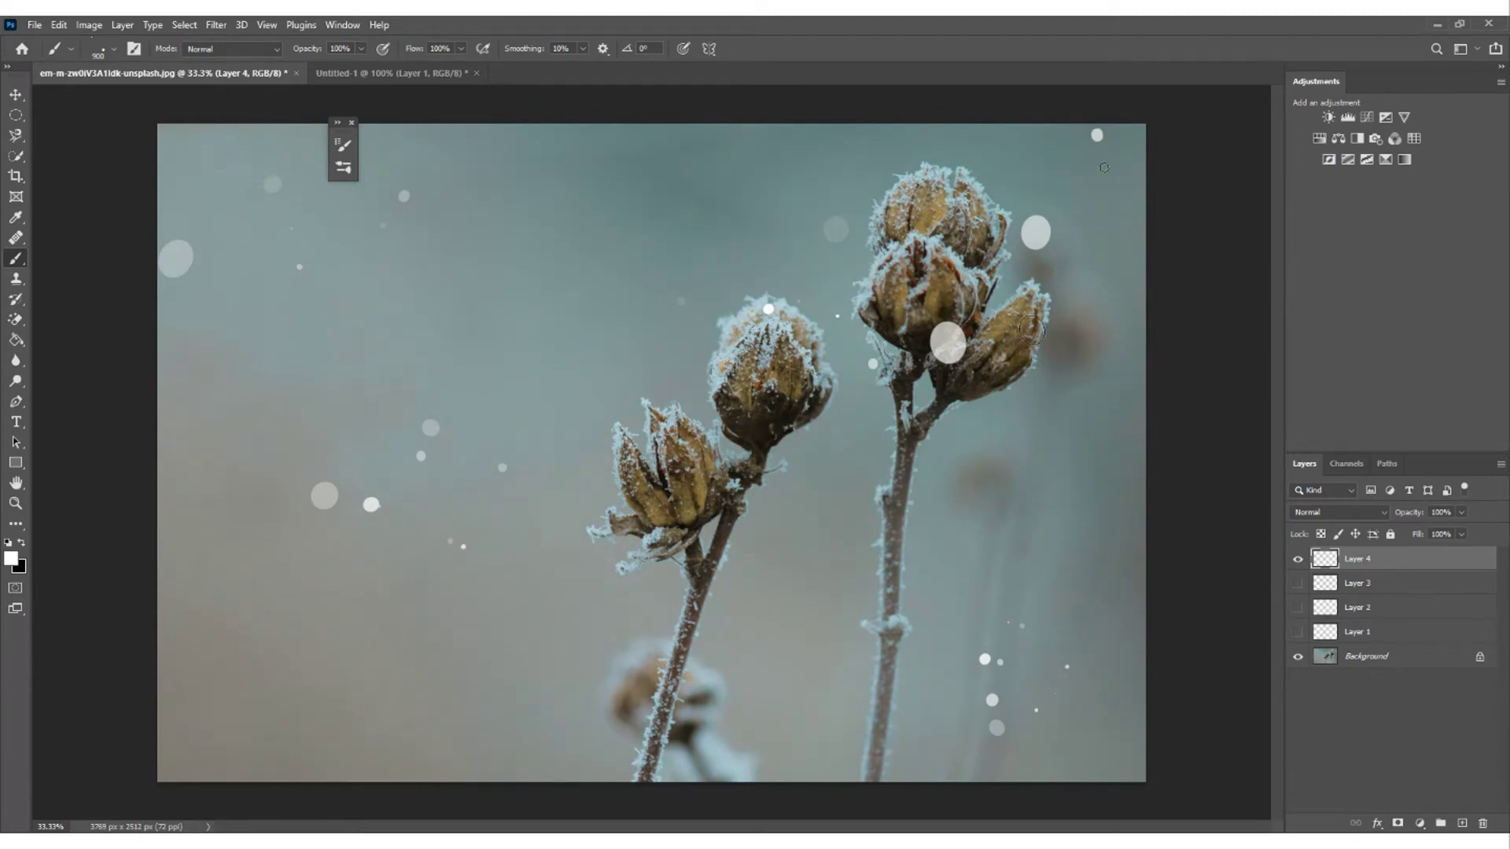
# - Apply a Gaussian Blur with a 13.9 px radius to the big snowflakes on Layer 4
pyautogui.click(215, 24)
pyautogui.moveTo(370, 225)
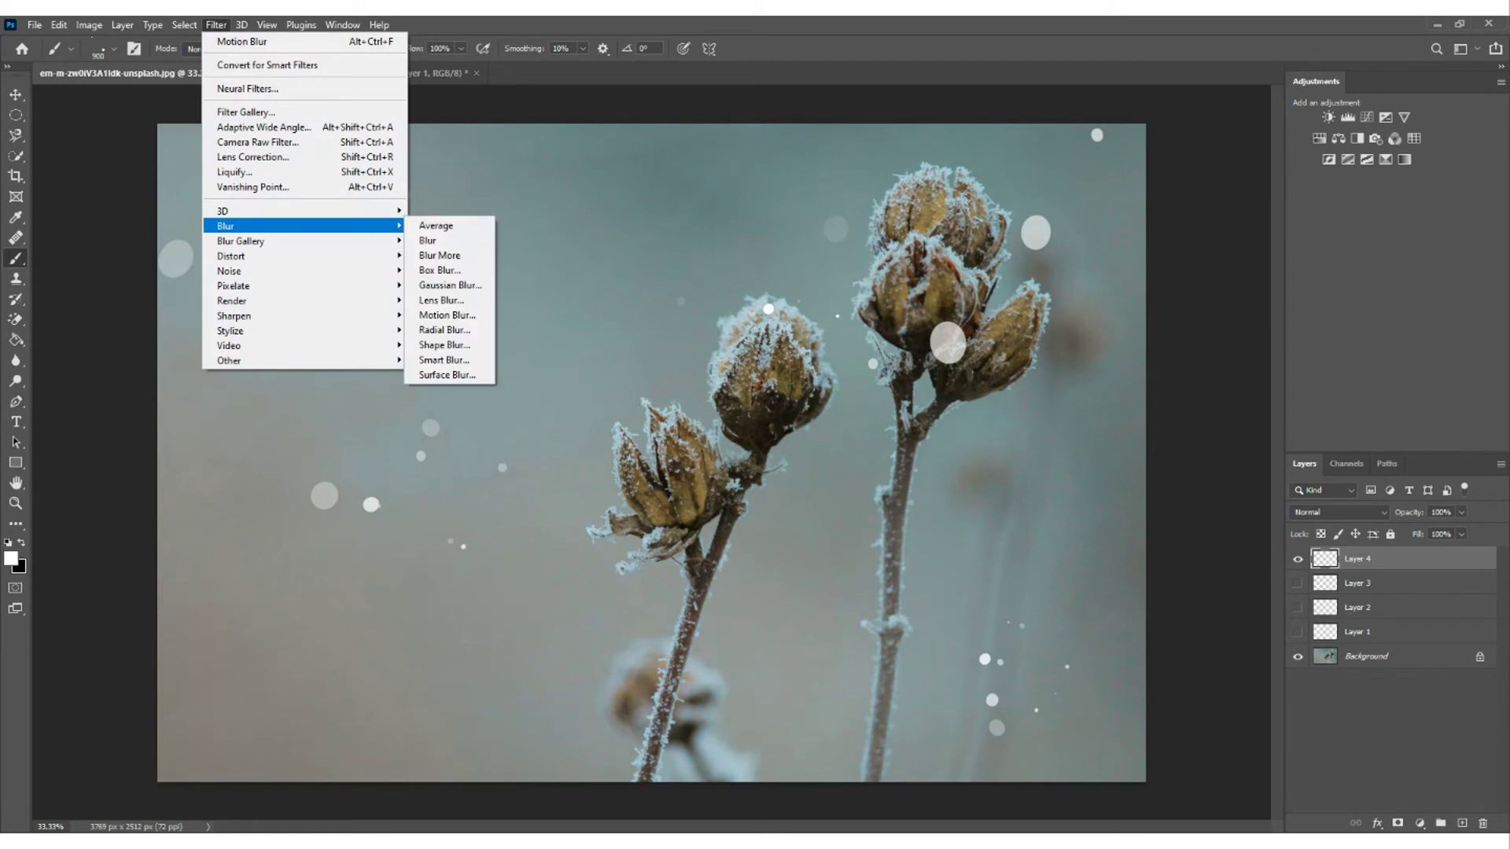
pyautogui.click(445, 285)
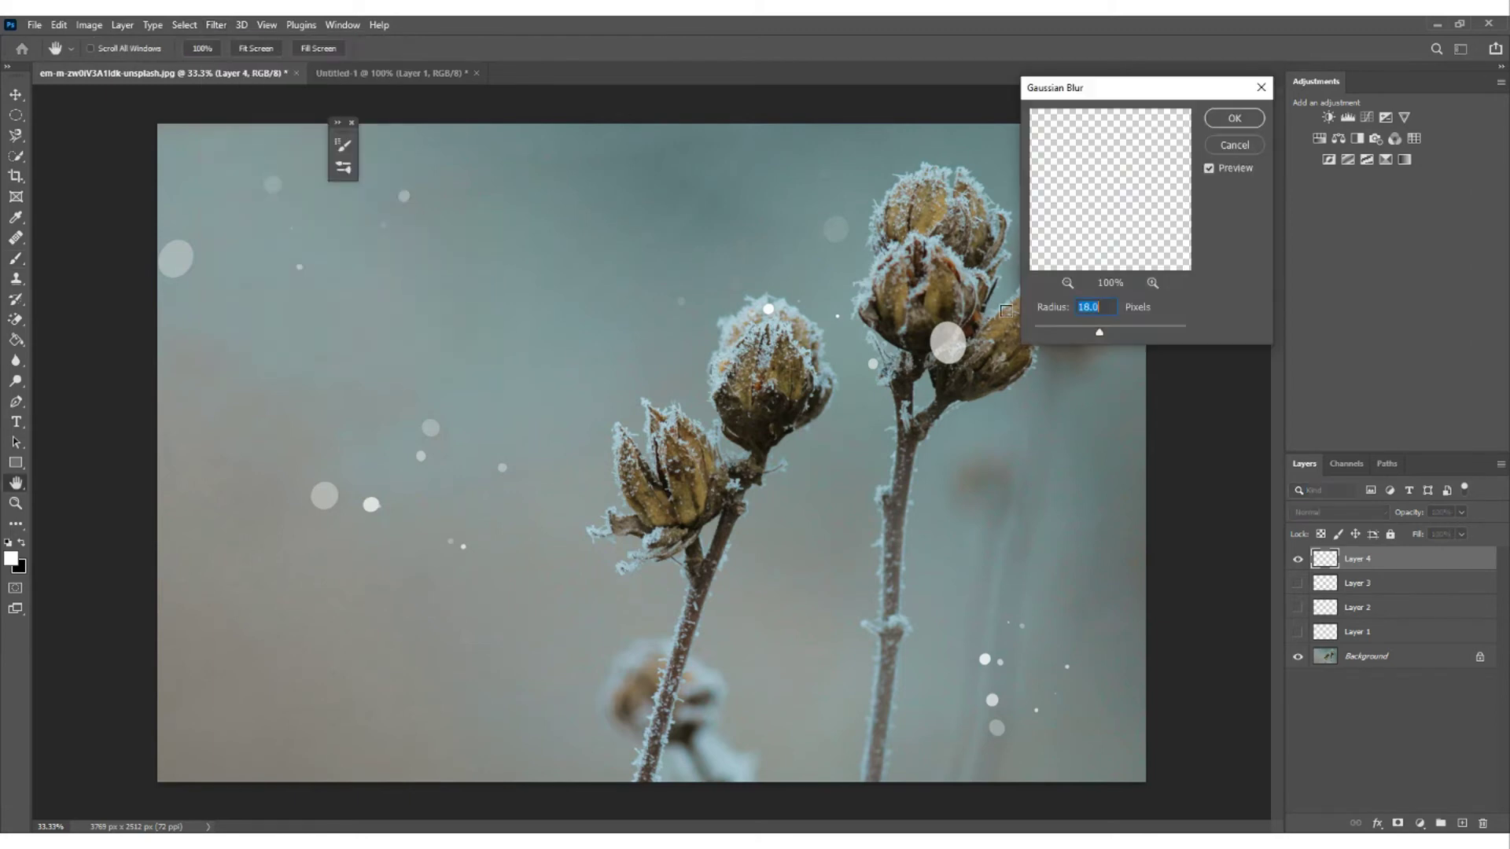
pyautogui.write('20.8')
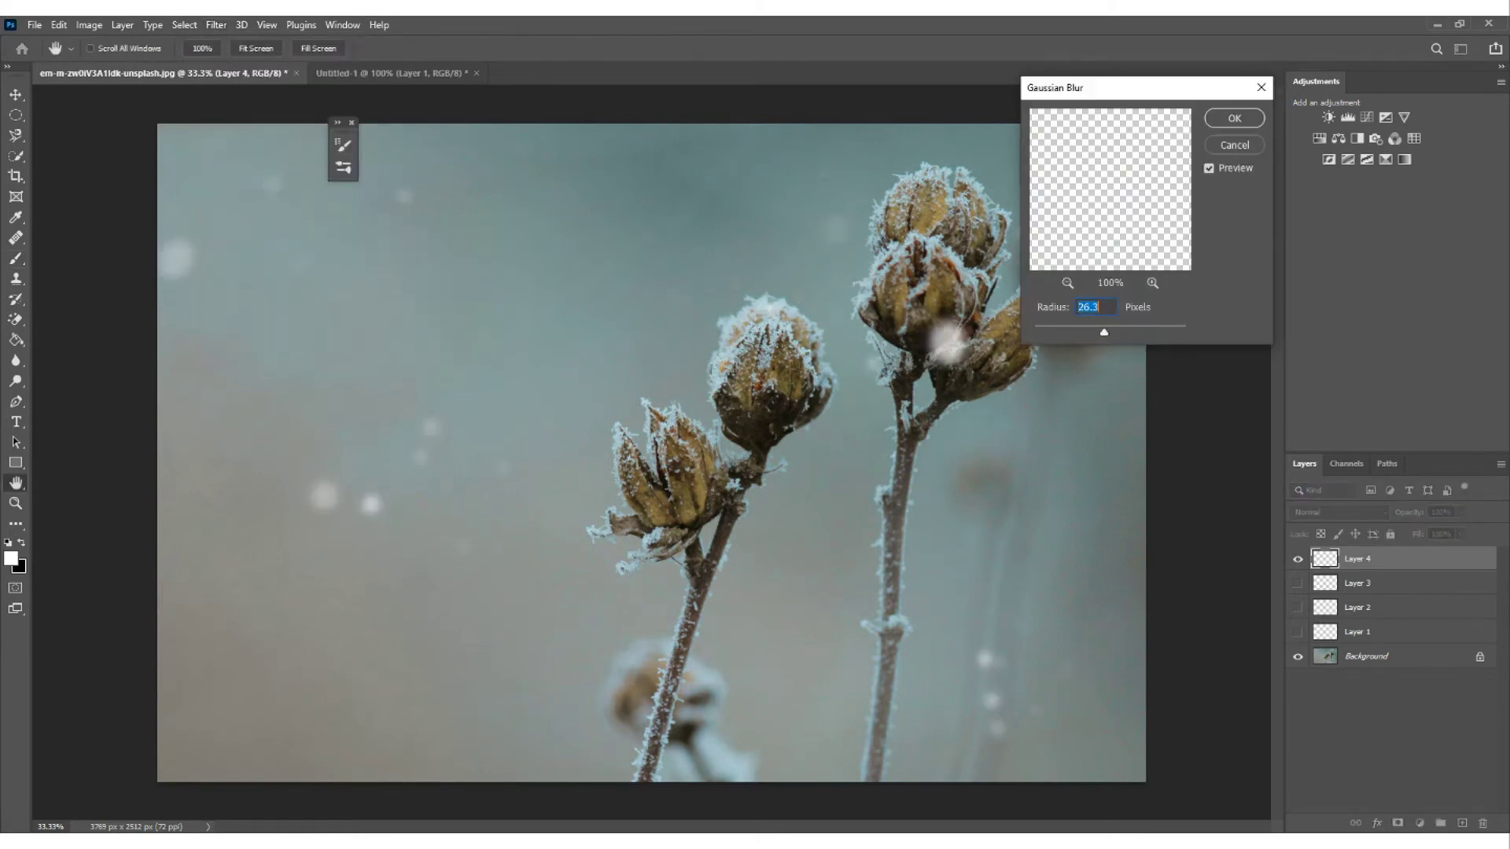
pyautogui.press('Tab')
pyautogui.write('16.6')
pyautogui.press('Tab')
pyautogui.write('15.3')
pyautogui.press('Tab')
pyautogui.write('13.9')
pyautogui.press('Tab')
pyautogui.press('Return')
pyautogui.press('b')
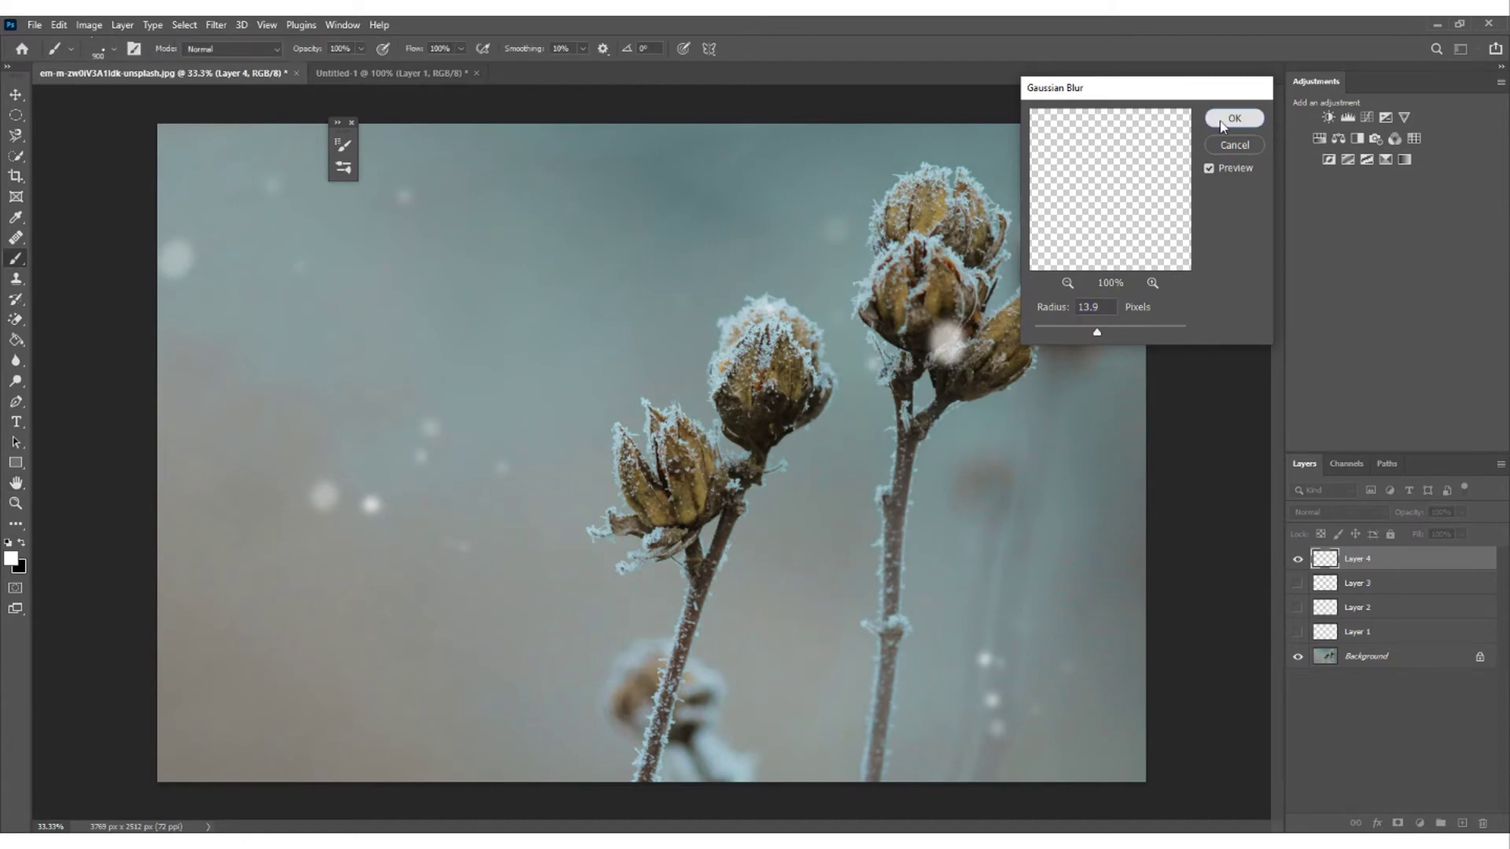
# - Apply a Motion Blur with a 39° angle to the big snowflakes on Layer 4, trying distances up to 145 px and settling below 120 px
pyautogui.click(223, 25)
pyautogui.moveTo(307, 226)
pyautogui.click(447, 315)
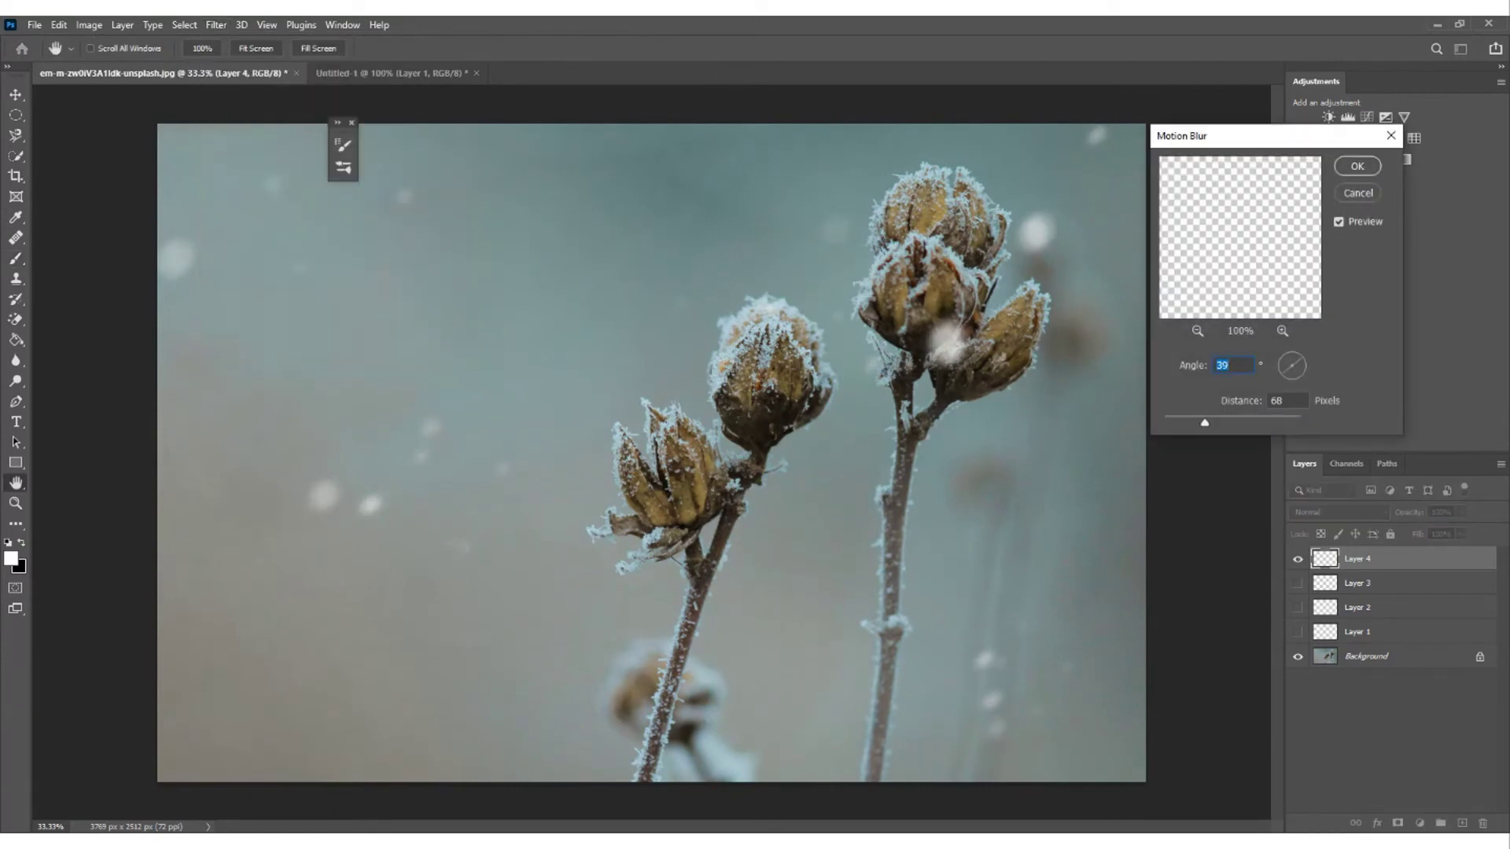
pyautogui.moveTo(1204, 422); pyautogui.dragTo(1198, 422)
pyautogui.press('Tab')
pyautogui.press('Down')
pyautogui.press('Down')
pyautogui.press('Down')
pyautogui.press('Down')
pyautogui.press('Down')
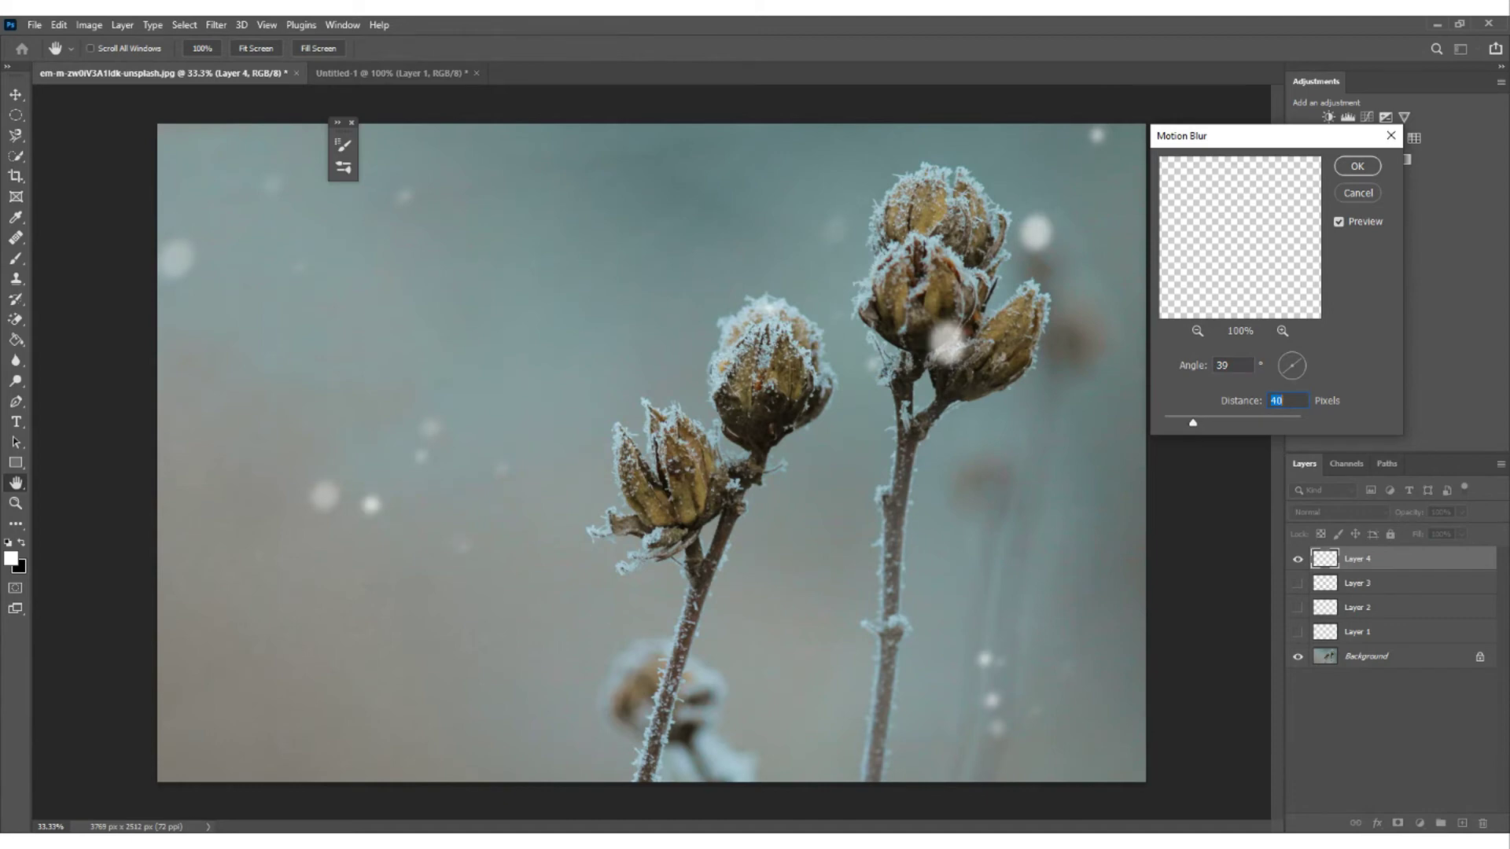
pyautogui.press('Up')
pyautogui.press('Up')
pyautogui.press('Up')
pyautogui.press('Up')
pyautogui.press('Up')
pyautogui.write('46')
pyautogui.press('Up')
pyautogui.press('Up')
pyautogui.press('Up')
pyautogui.press('Up')
pyautogui.press('Up')
pyautogui.press('Up')
pyautogui.press('Up')
pyautogui.press('Up')
pyautogui.press('Up')
pyautogui.press('Up')
pyautogui.press('Up')
pyautogui.press('Up')
pyautogui.press('Up')
pyautogui.press('Up')
pyautogui.press('Up')
pyautogui.press('Up')
pyautogui.press('Up')
pyautogui.press('Up')
pyautogui.press('Up')
pyautogui.press('Up')
pyautogui.press('Up')
pyautogui.press('Up')
pyautogui.press('Up')
pyautogui.press('Up')
pyautogui.press('Up')
pyautogui.press('Up')
pyautogui.press('Up')
pyautogui.press('Up')
pyautogui.press('Up')
pyautogui.press('Up')
pyautogui.press('Up')
pyautogui.press('Up')
pyautogui.press('Up')
pyautogui.press('Up')
pyautogui.press('Up')
pyautogui.press('Up')
pyautogui.press('Up')
pyautogui.press('Up')
pyautogui.press('Up')
pyautogui.press('Up')
pyautogui.press('Up')
pyautogui.press('Up')
pyautogui.press('Up')
pyautogui.press('Up')
pyautogui.press('Up')
pyautogui.press('Up')
pyautogui.press('Up')
pyautogui.press('Up')
pyautogui.press('Up')
pyautogui.press('Up')
pyautogui.press('Up')
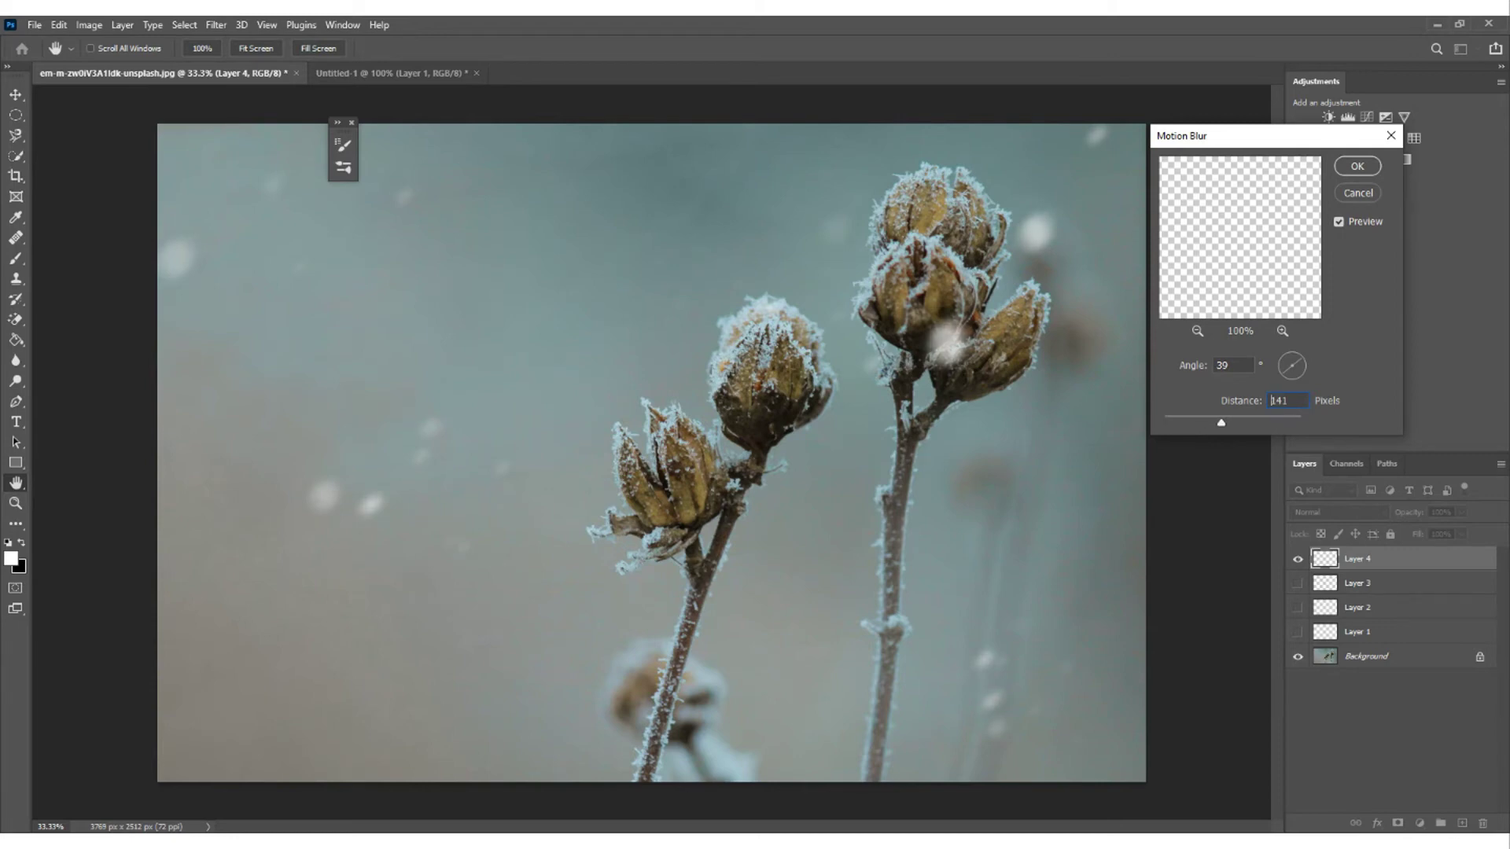
pyautogui.press('Down')
pyautogui.press('Down')
pyautogui.press('Down')
pyautogui.press('Down')
pyautogui.press('Down')
pyautogui.press('Down')
pyautogui.press('Down')
pyautogui.press('Down')
pyautogui.press('Down')
pyautogui.press('Down')
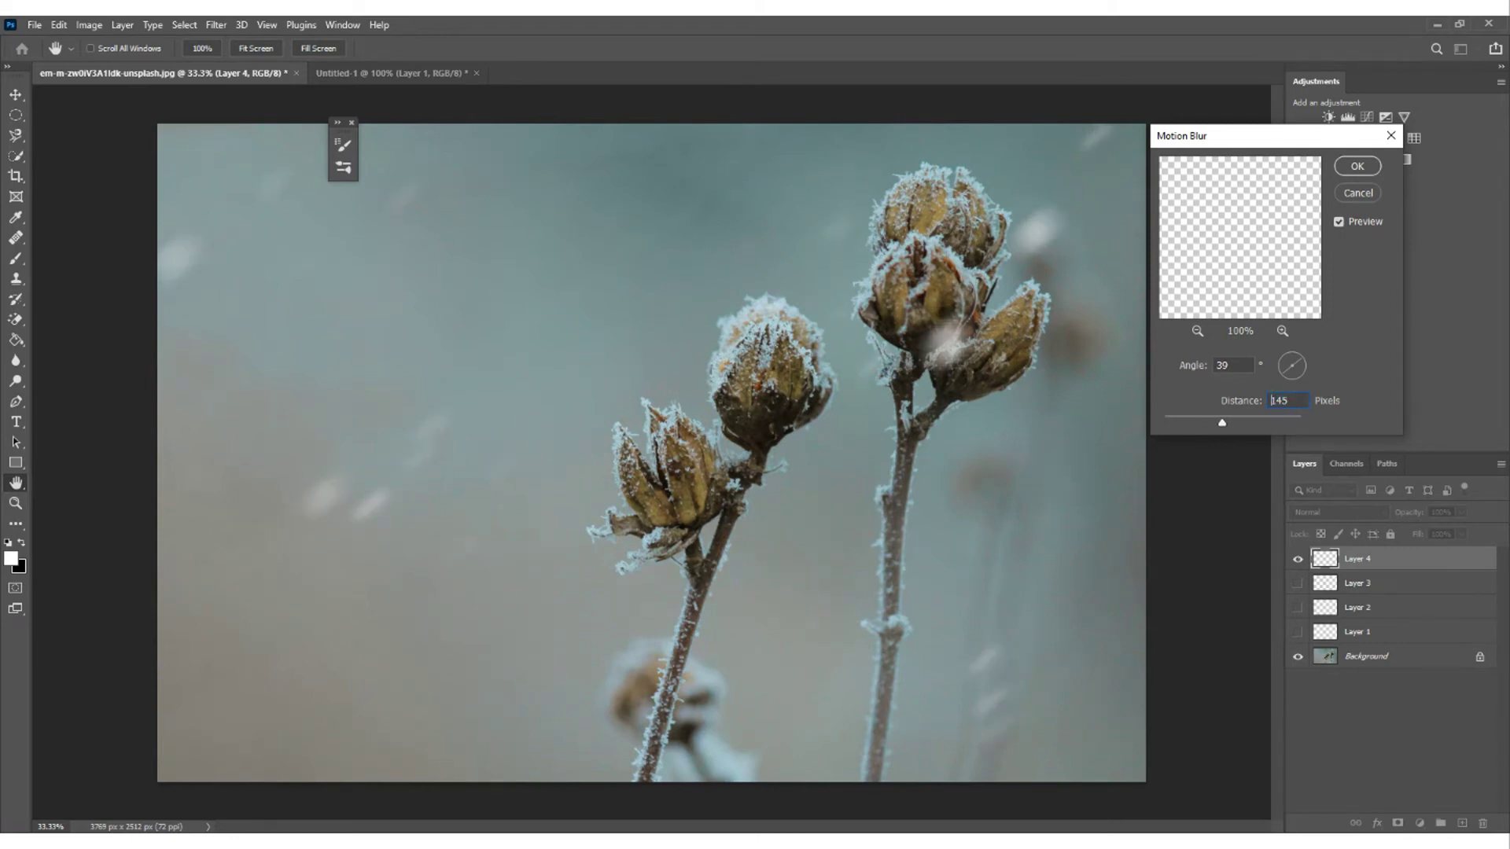
pyautogui.write('120')
pyautogui.hotkey('shift', 'Down')
pyautogui.hotkey('shift', 'Down')
pyautogui.press('Down')
pyautogui.press('Down')
pyautogui.press('Down')
pyautogui.press('Down')
pyautogui.click(1356, 165)
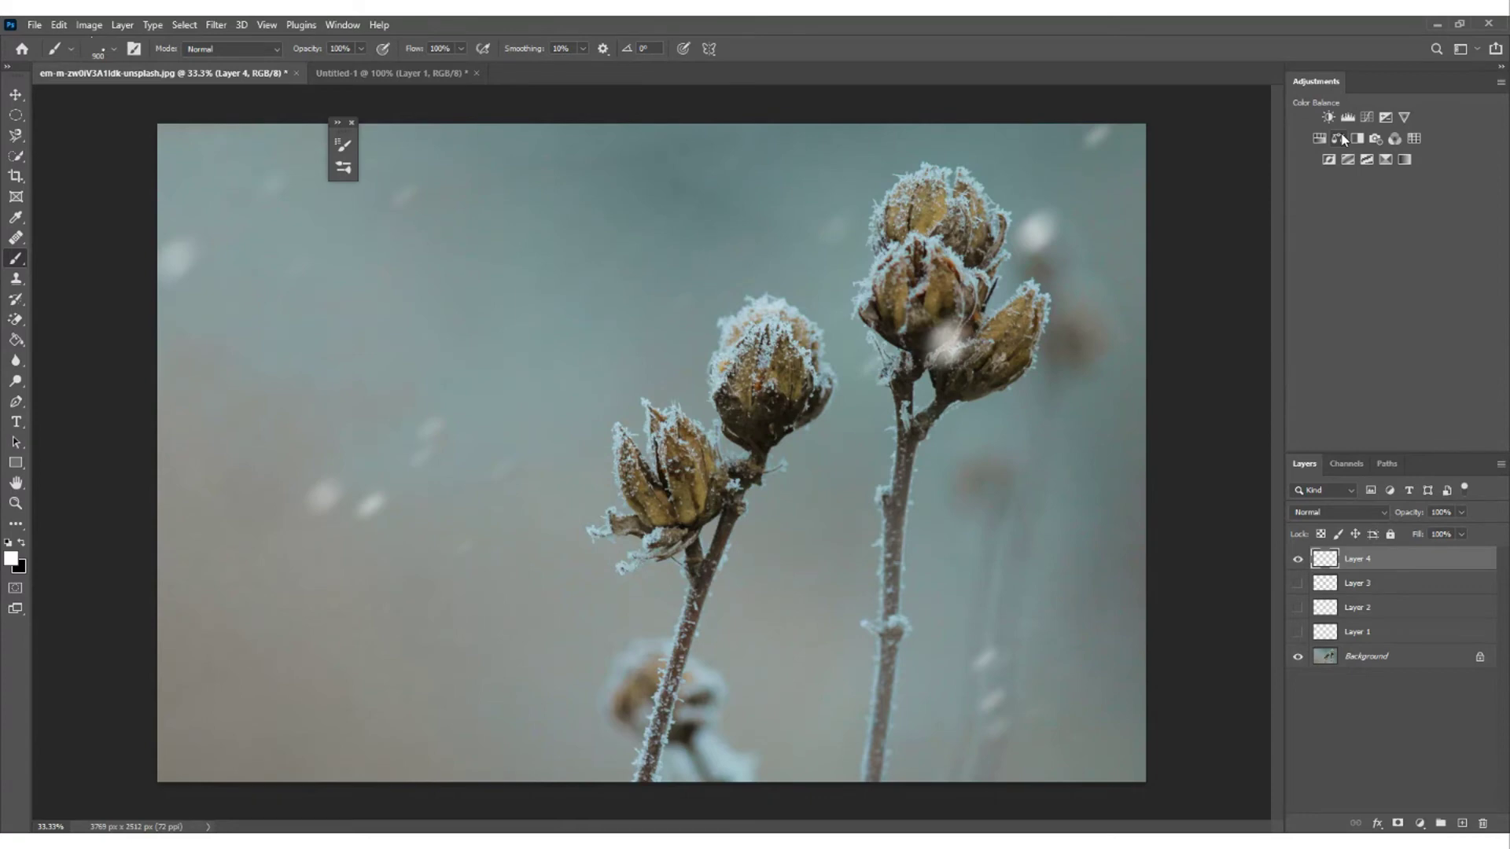
# - Show Layers 3, 2 and 1 so all the snow layers appear together over the photo
pyautogui.click(1298, 583)
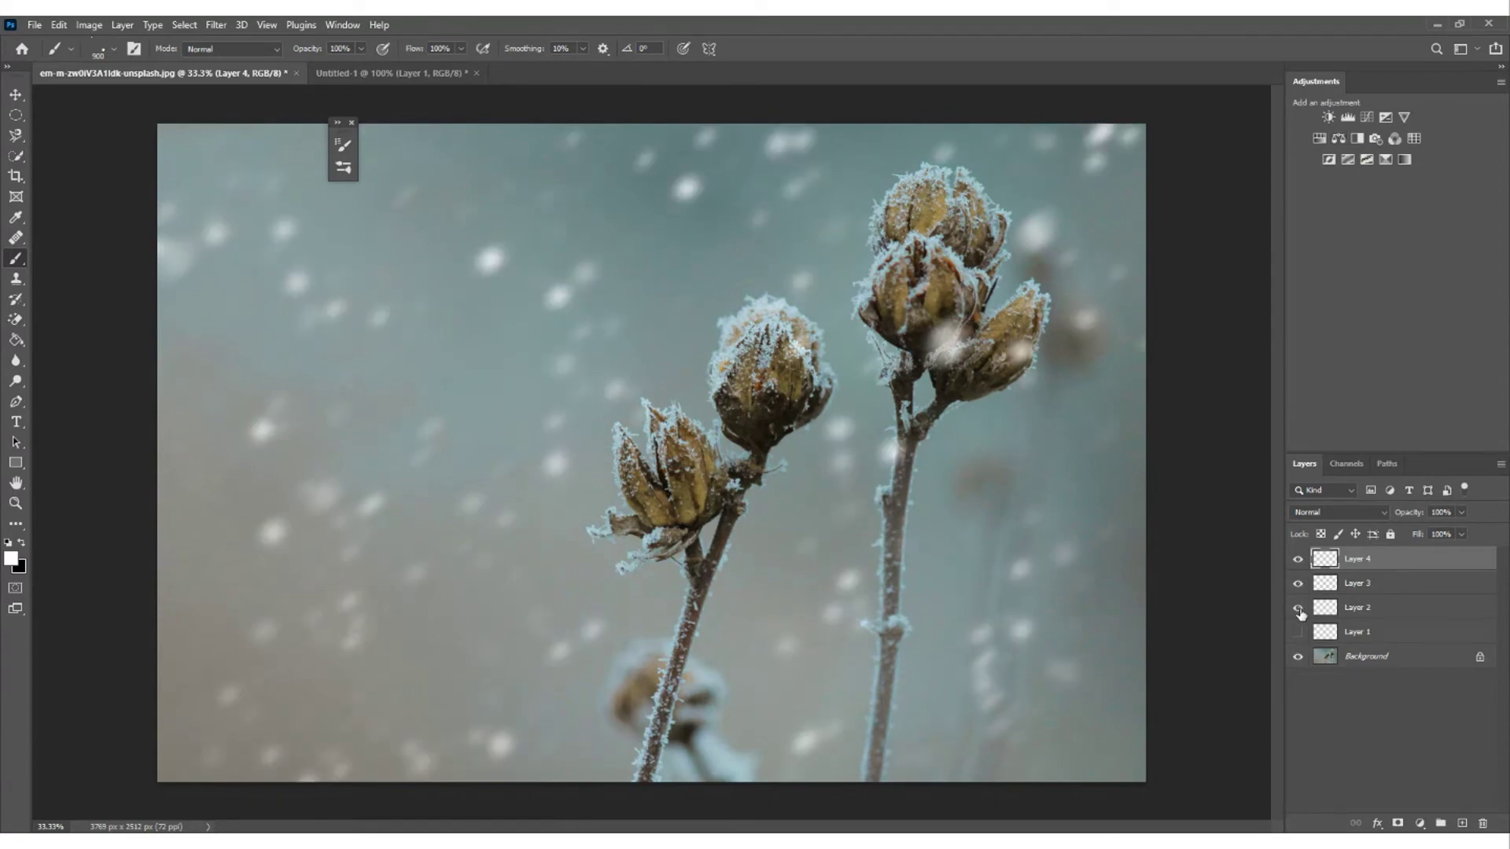
pyautogui.click(1298, 607)
pyautogui.click(1298, 631)
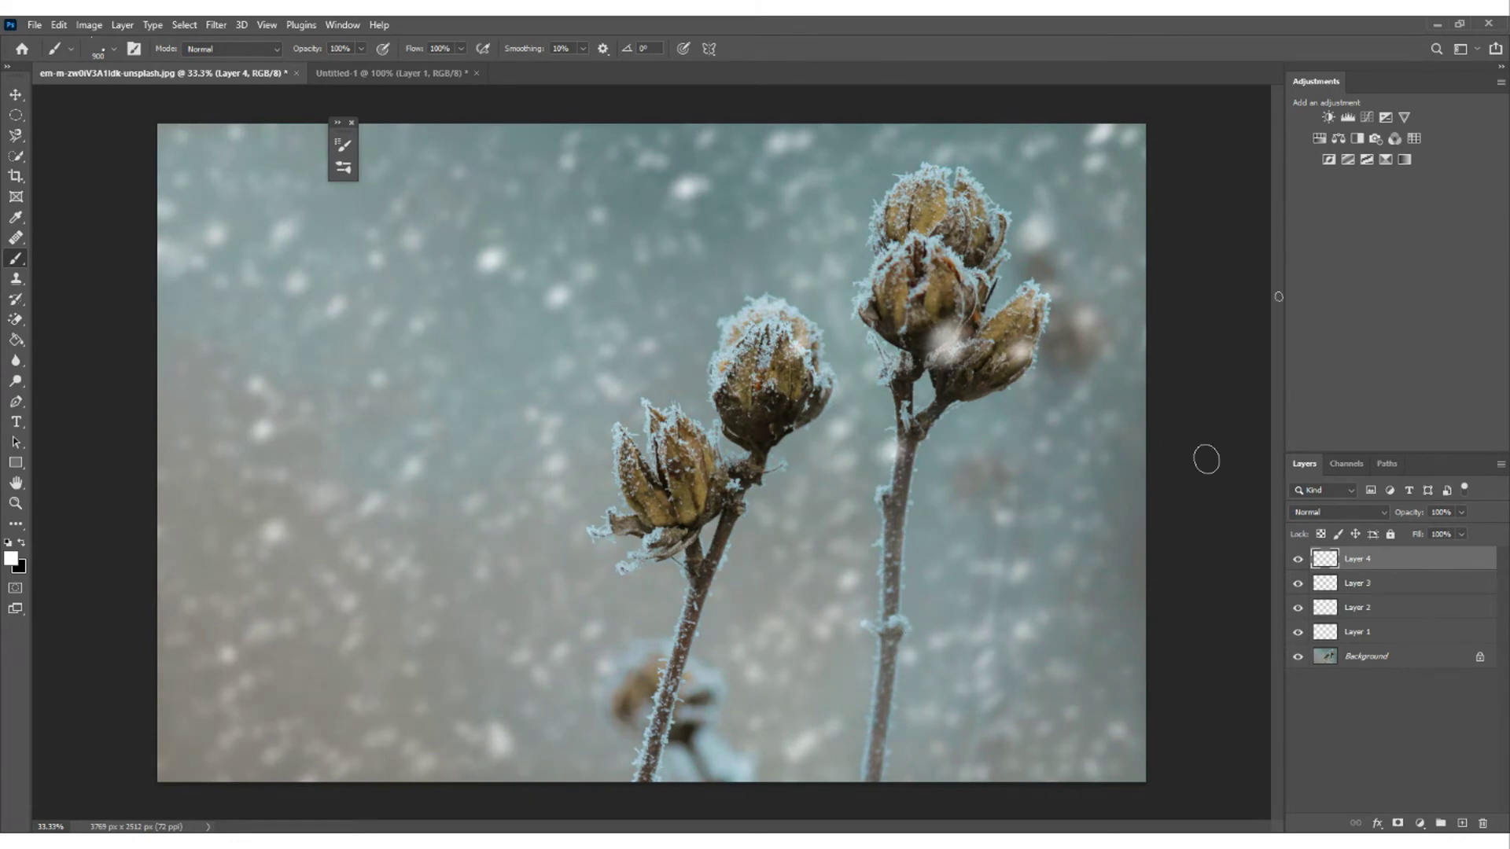
# - Toggle the visibility of Layers 1, 2 and 3 one at a time to compare each layer's contribution to the snowfall
pyautogui.click(1297, 609)
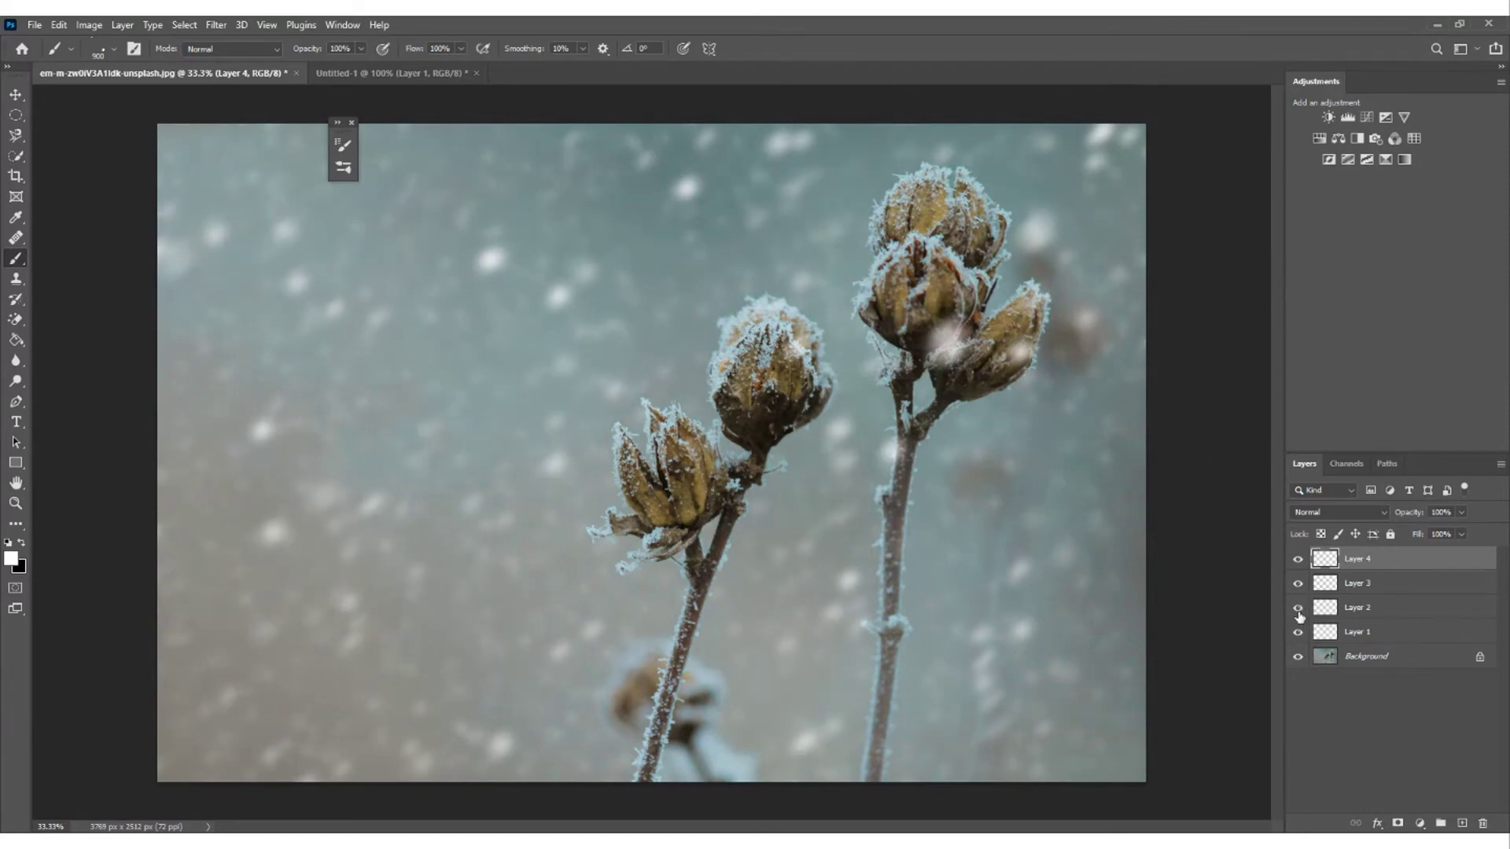
pyautogui.click(1297, 610)
pyautogui.click(1298, 633)
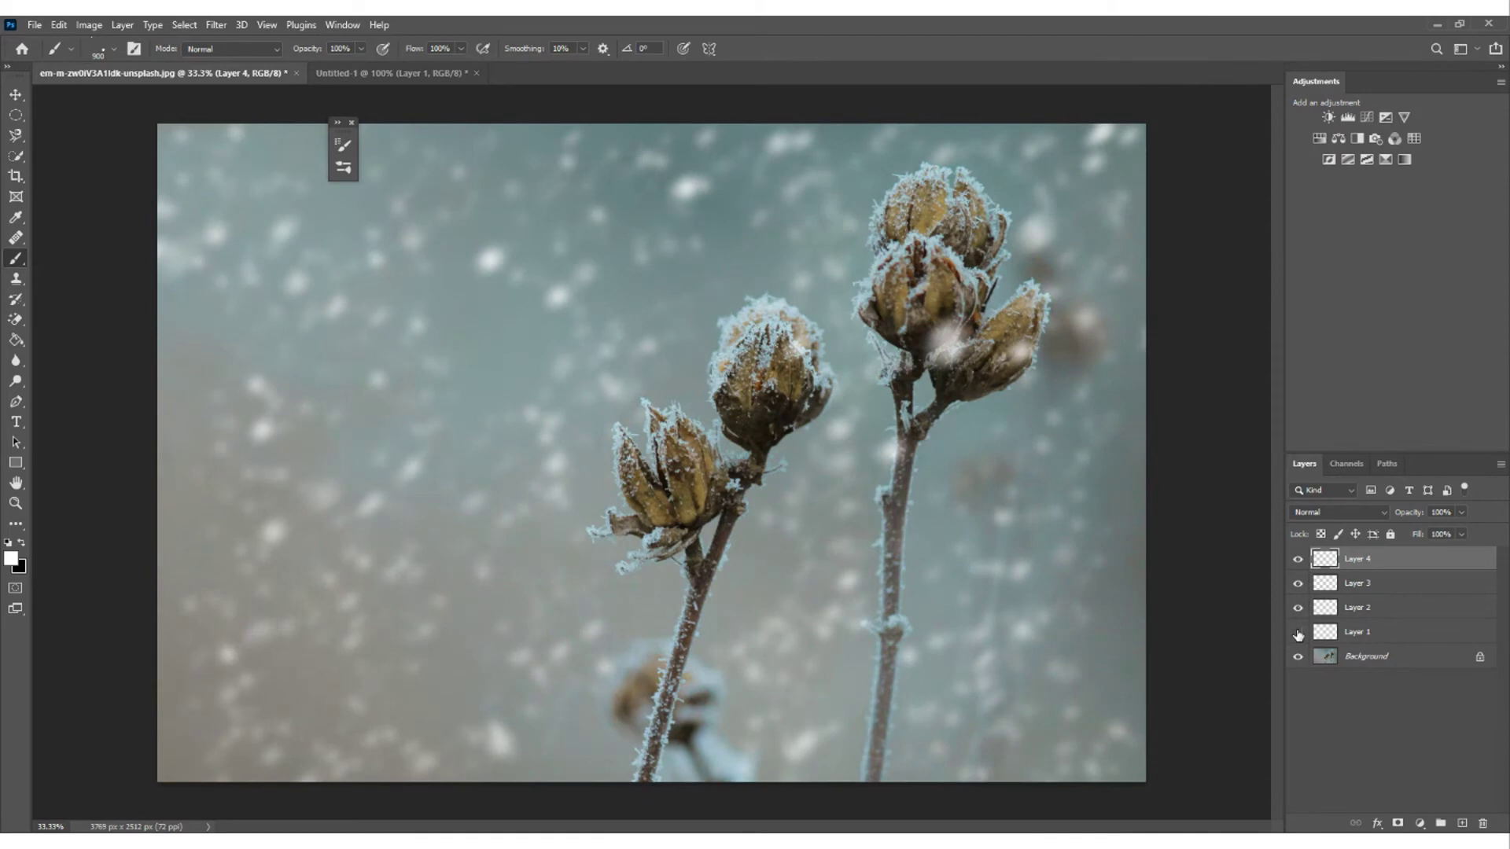
pyautogui.click(1298, 633)
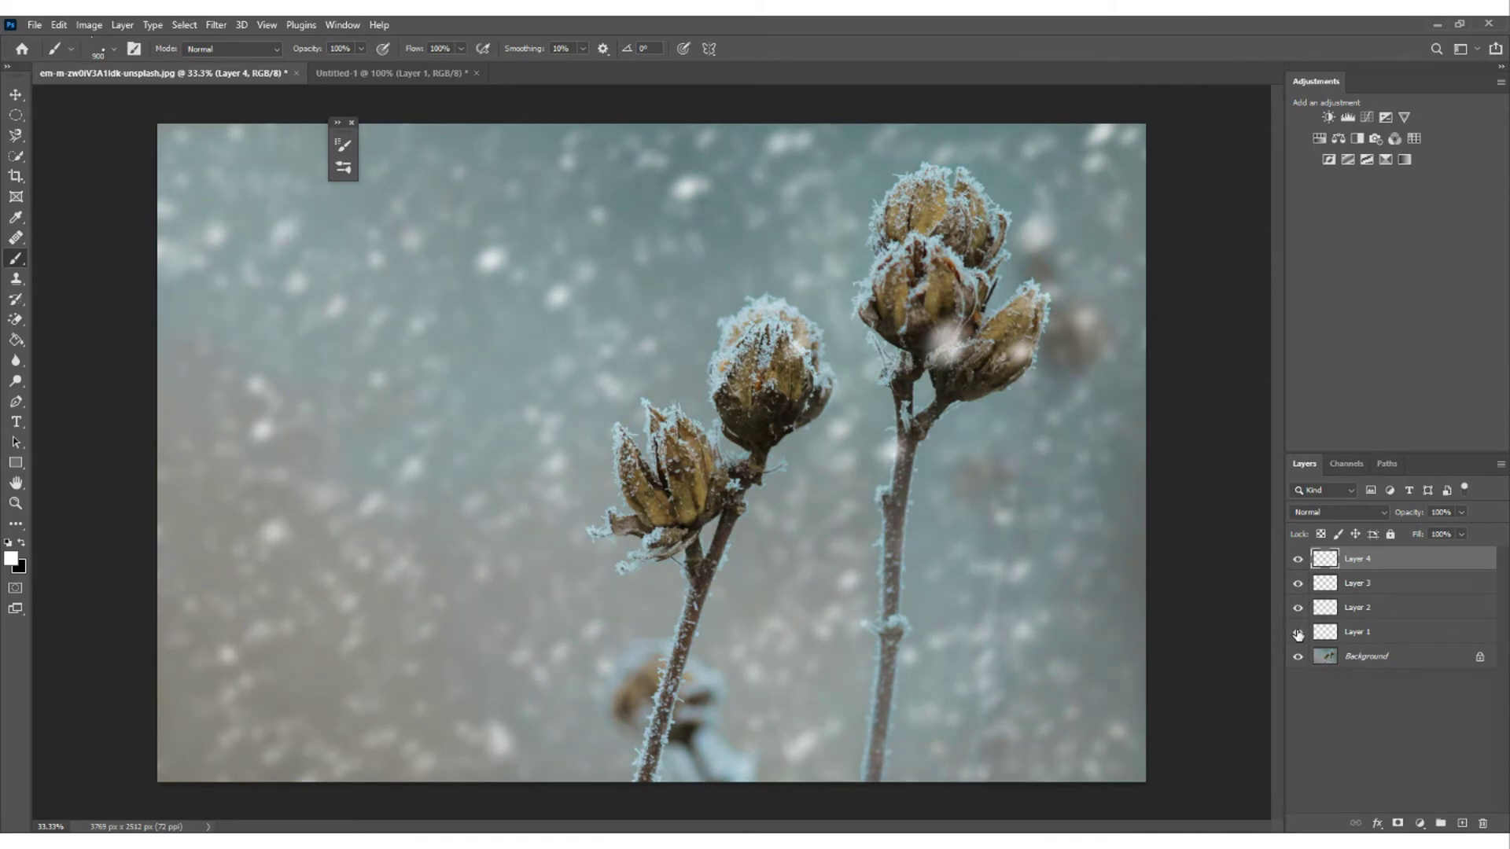
pyautogui.click(1297, 584)
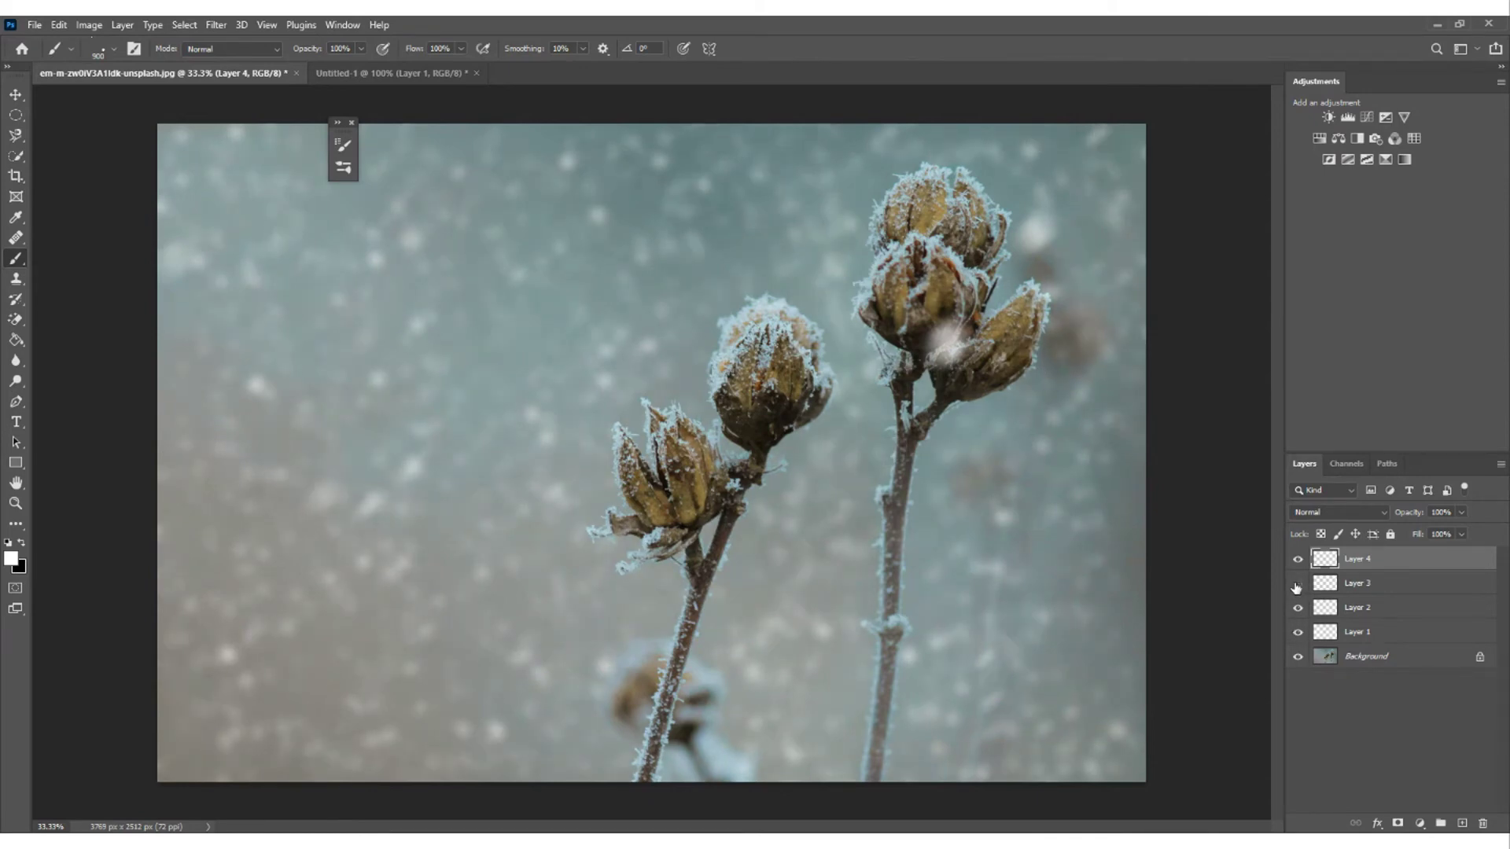
pyautogui.click(1296, 584)
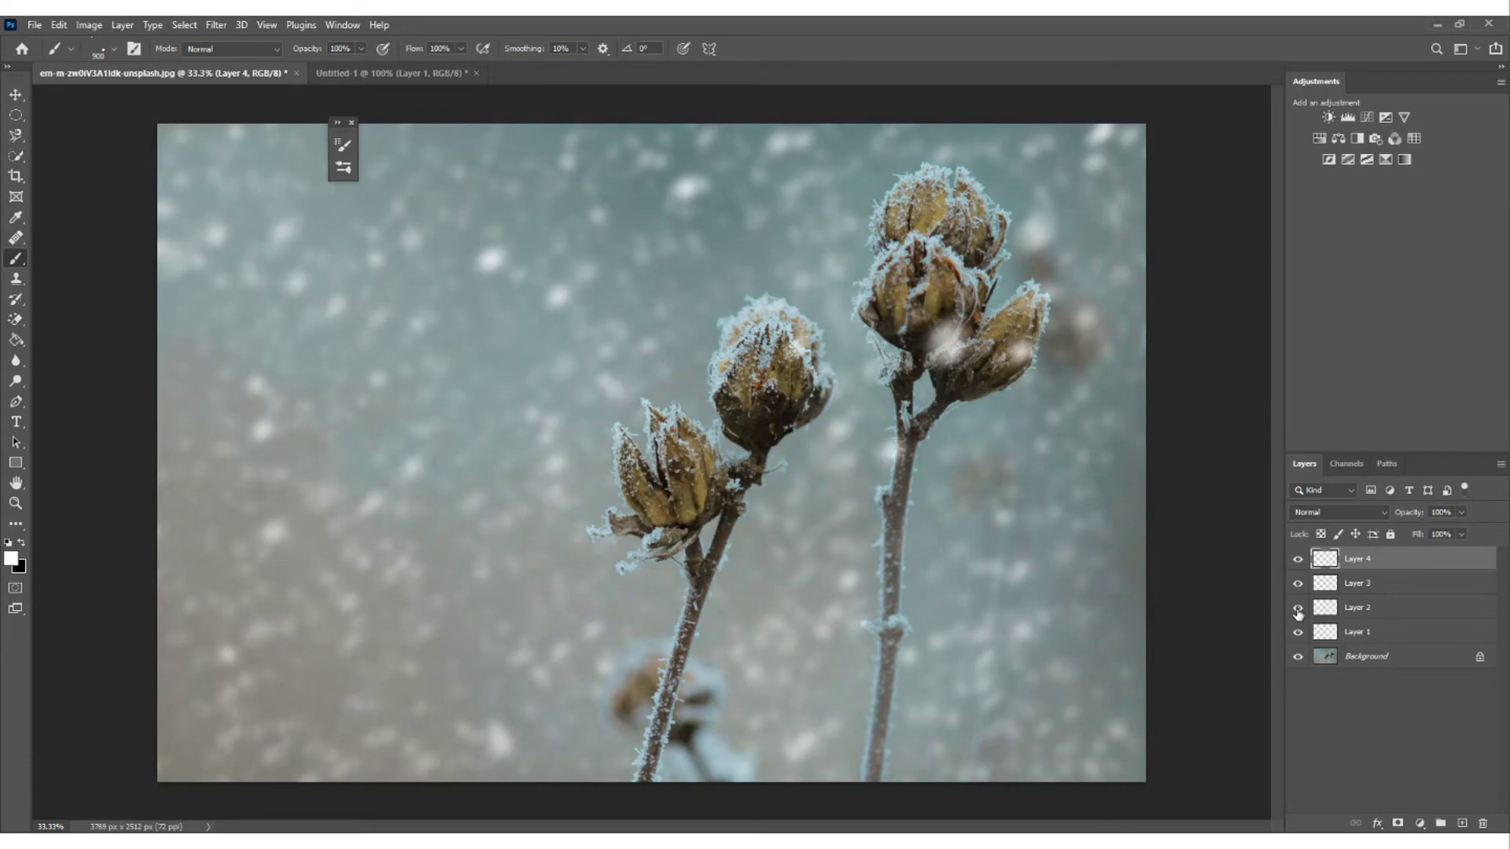
pyautogui.click(1297, 610)
pyautogui.click(1297, 609)
pyautogui.click(1297, 633)
# - Lower the opacity of the smallest snowflakes on Layer 1 to 49%
pyautogui.click(1365, 634)
pyautogui.click(1461, 512)
pyautogui.moveTo(1464, 531); pyautogui.dragTo(1424, 531)
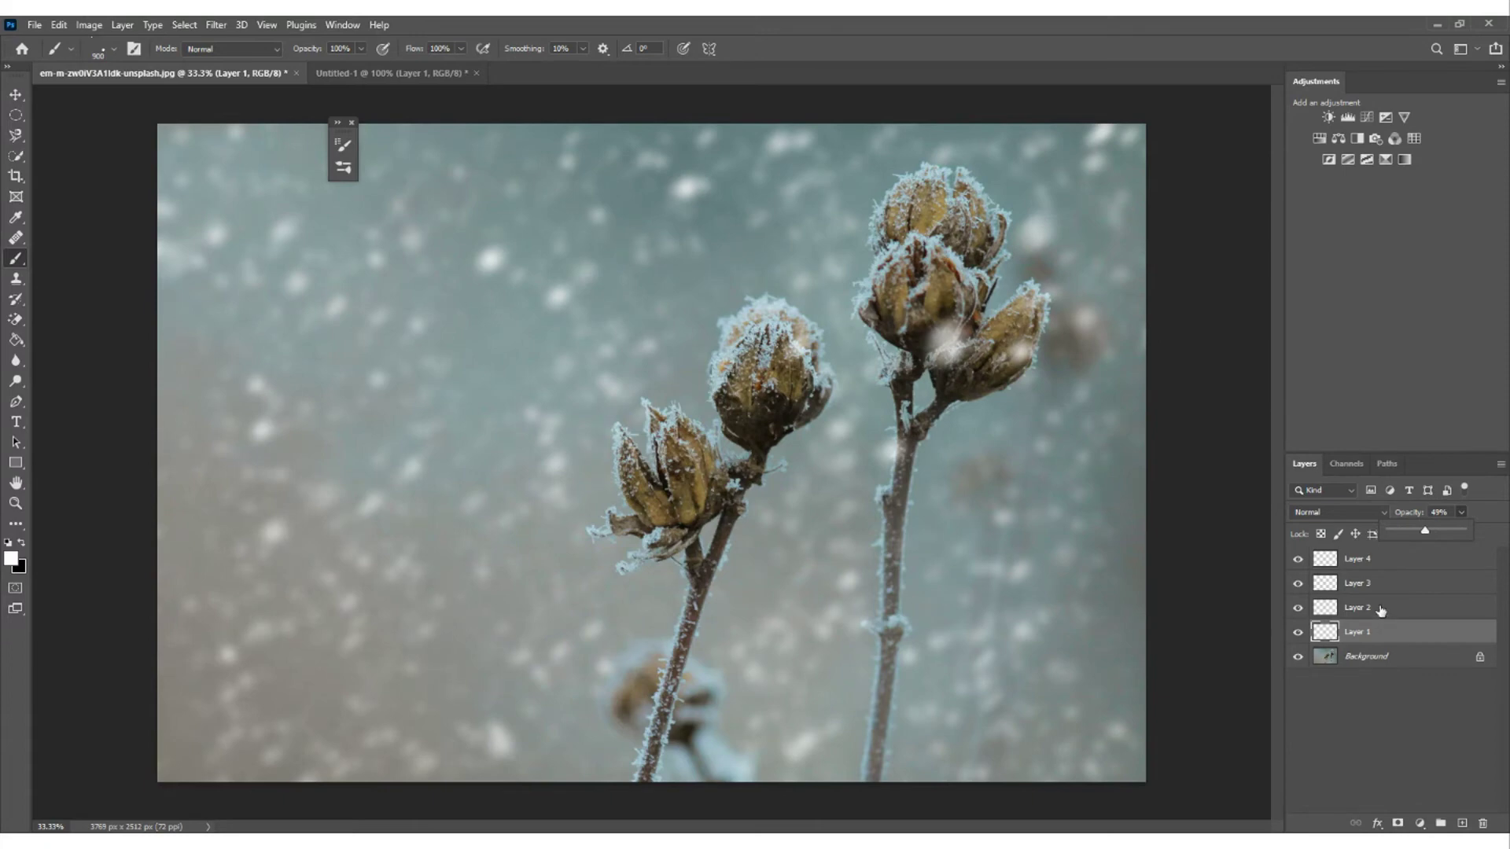
# - Reduce the opacity of the snowflakes on Layer 2 to 57%
pyautogui.click(1376, 608)
pyautogui.click(1459, 513)
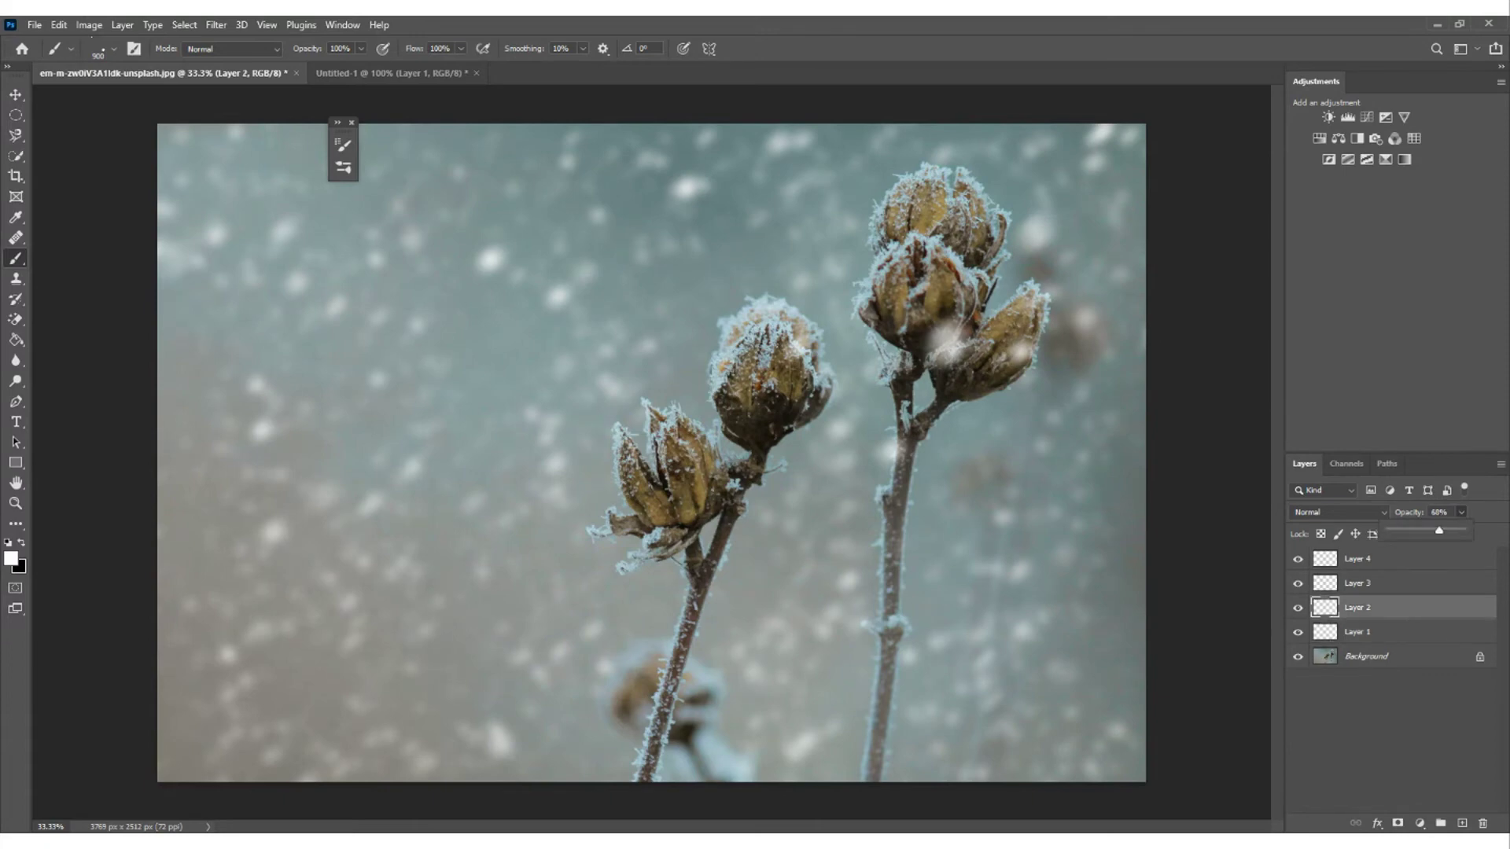
pyautogui.moveTo(1424, 531); pyautogui.dragTo(1444, 531)
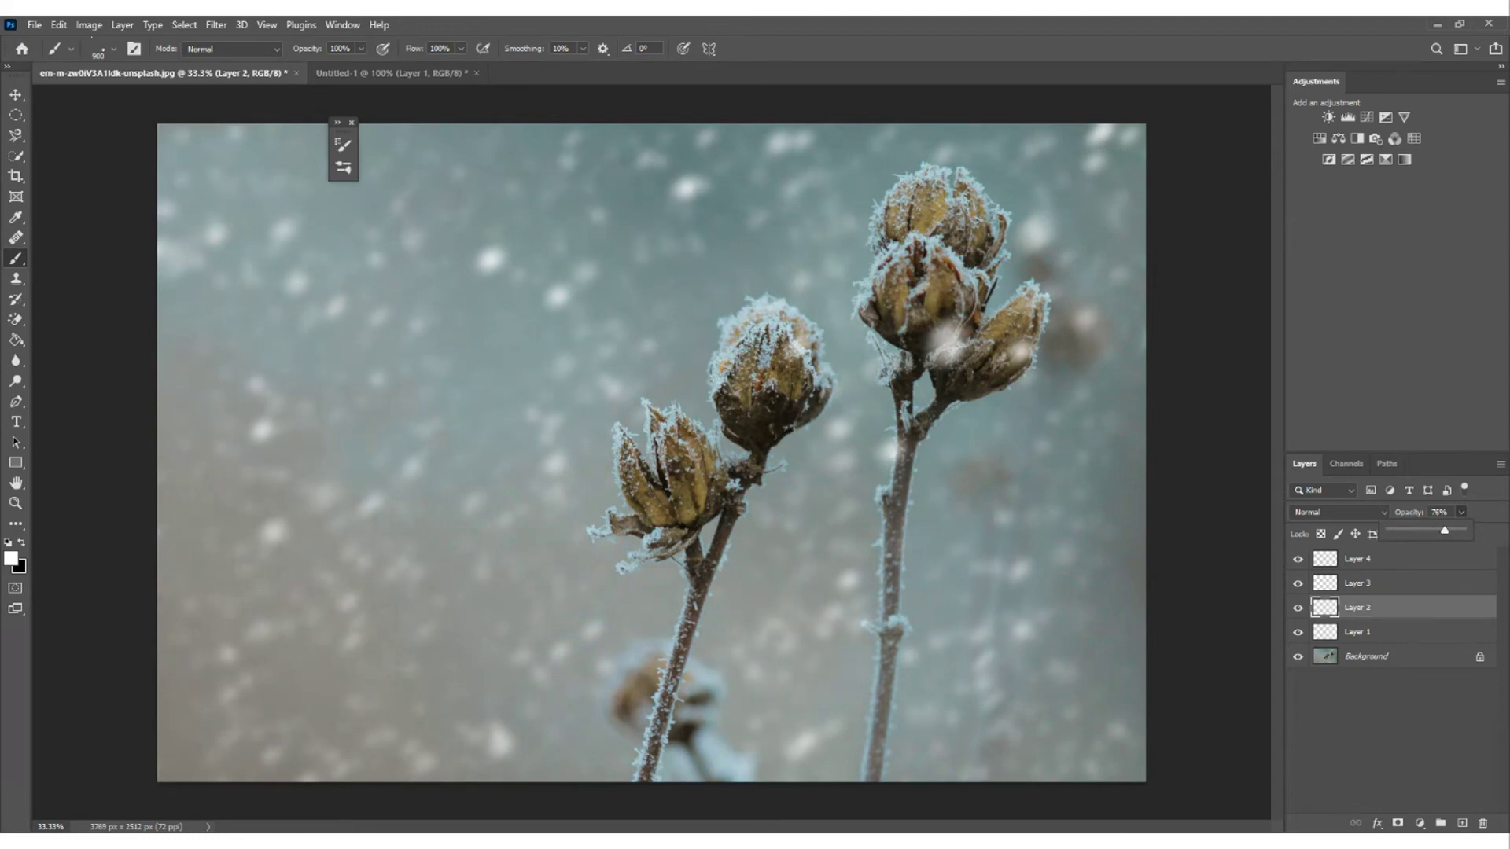
pyautogui.click(16, 94)
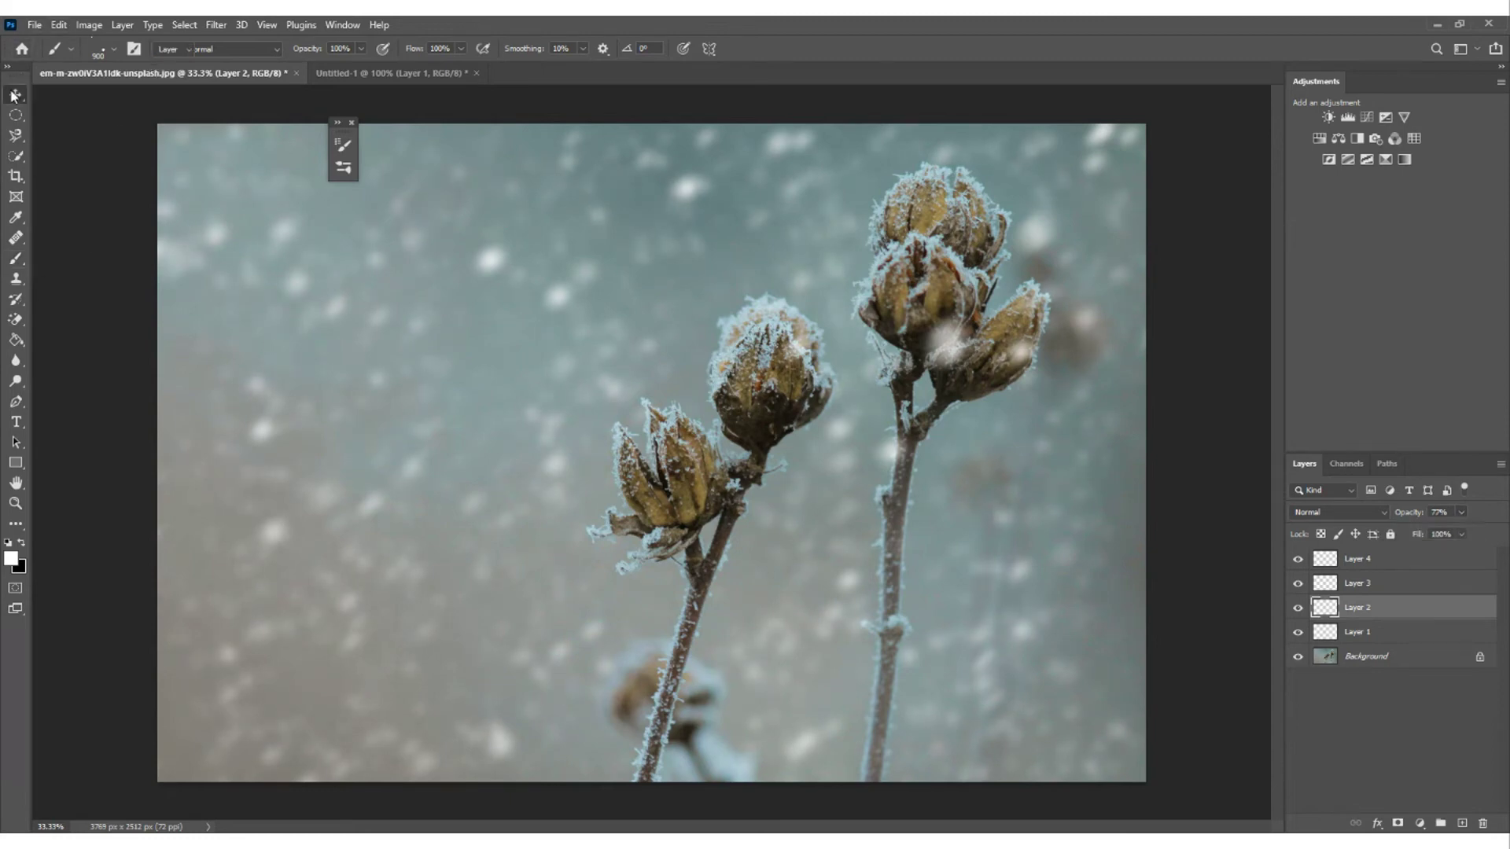
pyautogui.moveTo(621, 352)
pyautogui.mouseDown()
pyautogui.moveTo(549, 304)
pyautogui.moveTo(550, 505)
pyautogui.moveTo(769, 425)
pyautogui.moveTo(758, 363)
pyautogui.moveTo(689, 319)
pyautogui.moveTo(649, 324)
pyautogui.moveTo(677, 323)
pyautogui.moveTo(596, 376)
pyautogui.moveTo(627, 345)
pyautogui.mouseUp()
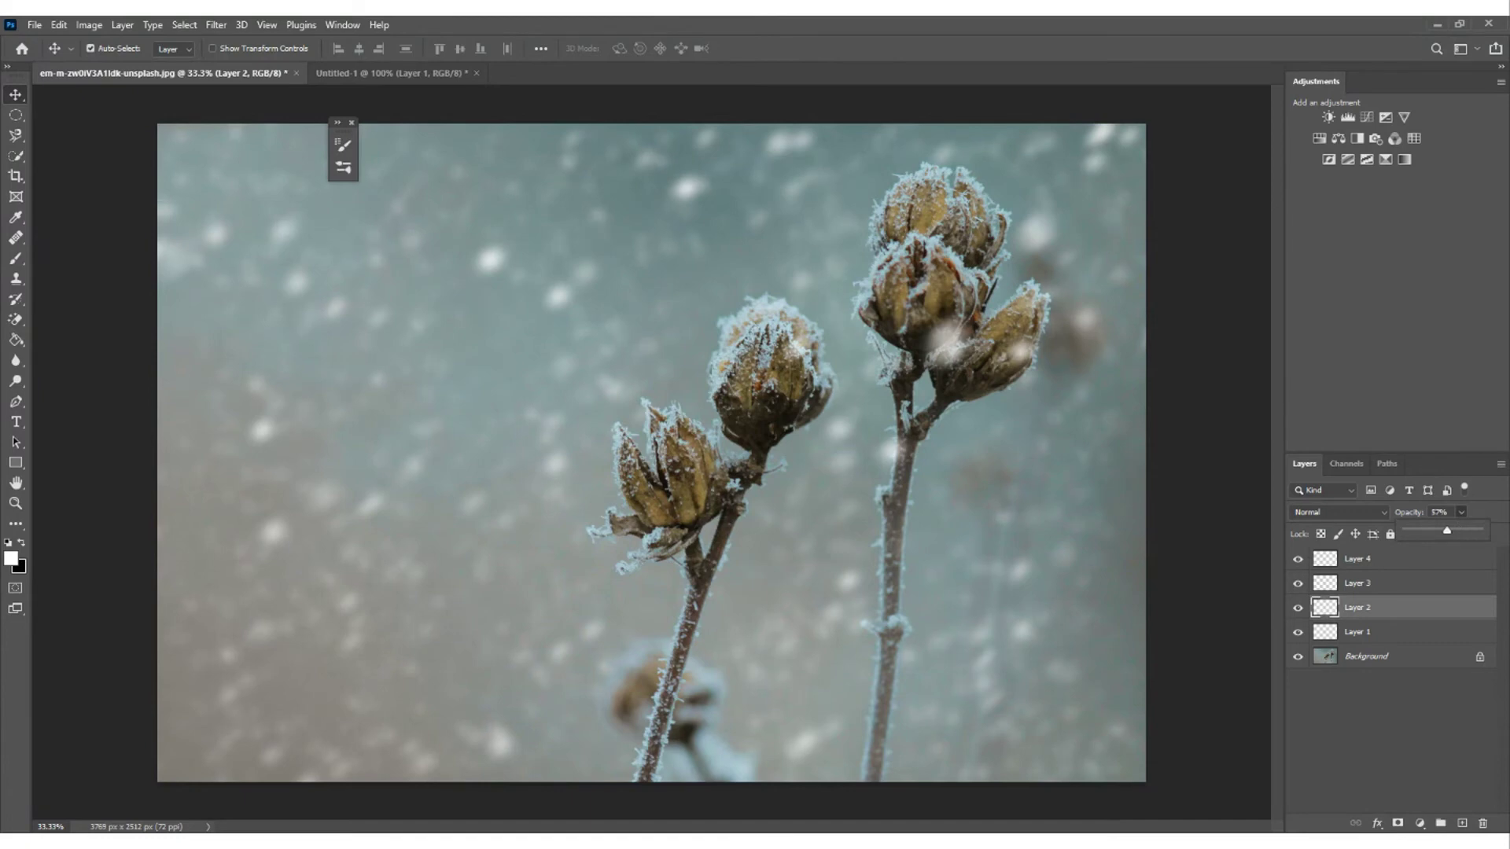
# - Lower the opacity of the larger snowflakes on Layer 3 slightly
pyautogui.click(1397, 582)
pyautogui.click(1460, 512)
pyautogui.moveTo(1459, 531); pyautogui.dragTo(1449, 531)
# - Set Layer 4's opacity to 79% and remove its big snowflake covering the upper seed heads with the Magic Eraser
pyautogui.click(1372, 565)
pyautogui.click(1461, 512)
pyautogui.write('40')
pyautogui.moveTo(1415, 531); pyautogui.dragTo(1436, 530)
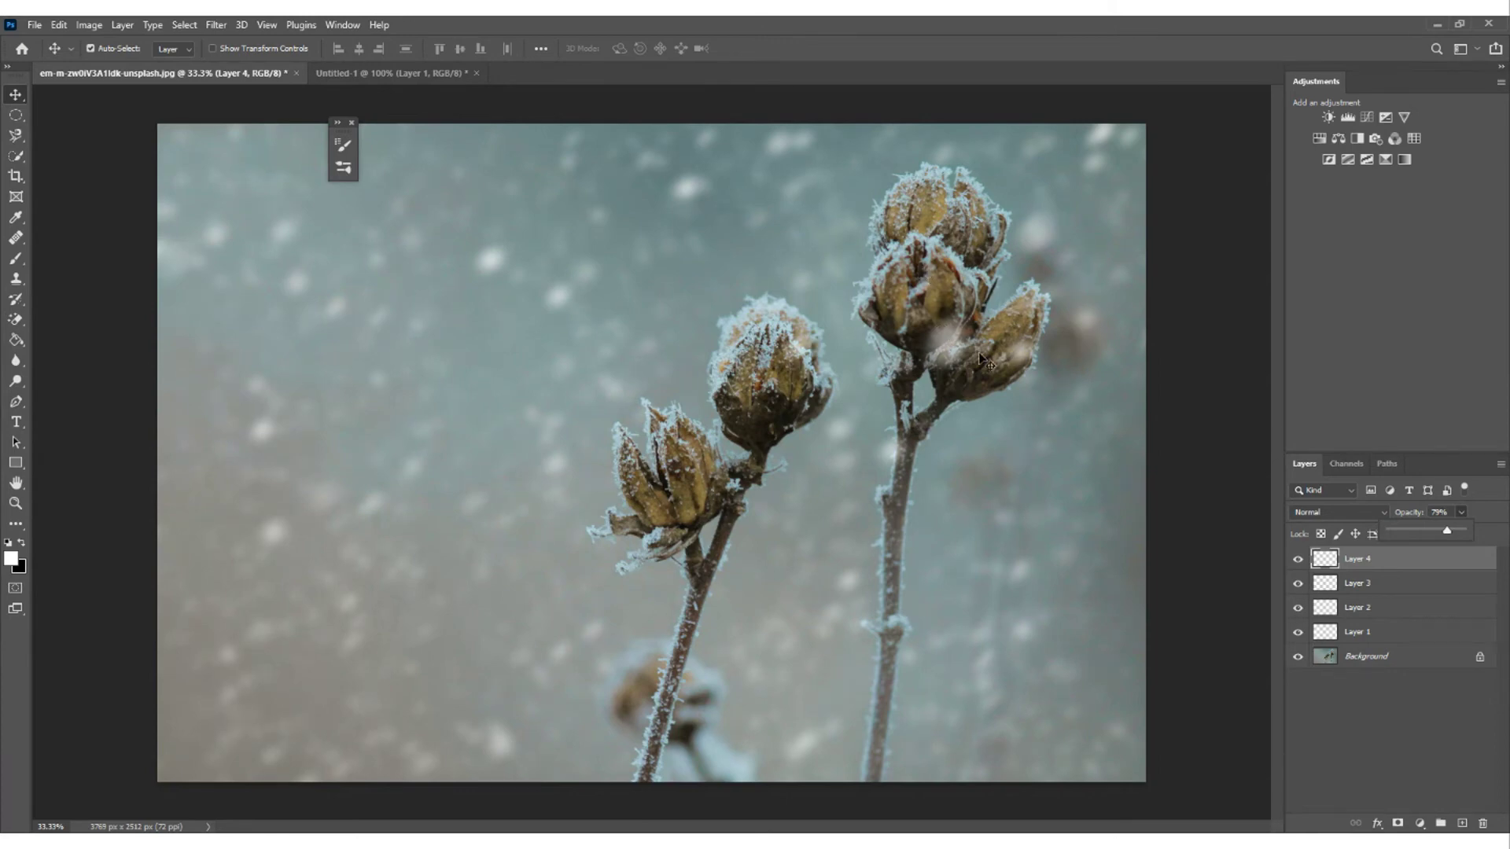
pyautogui.click(1461, 511)
pyautogui.click(16, 320)
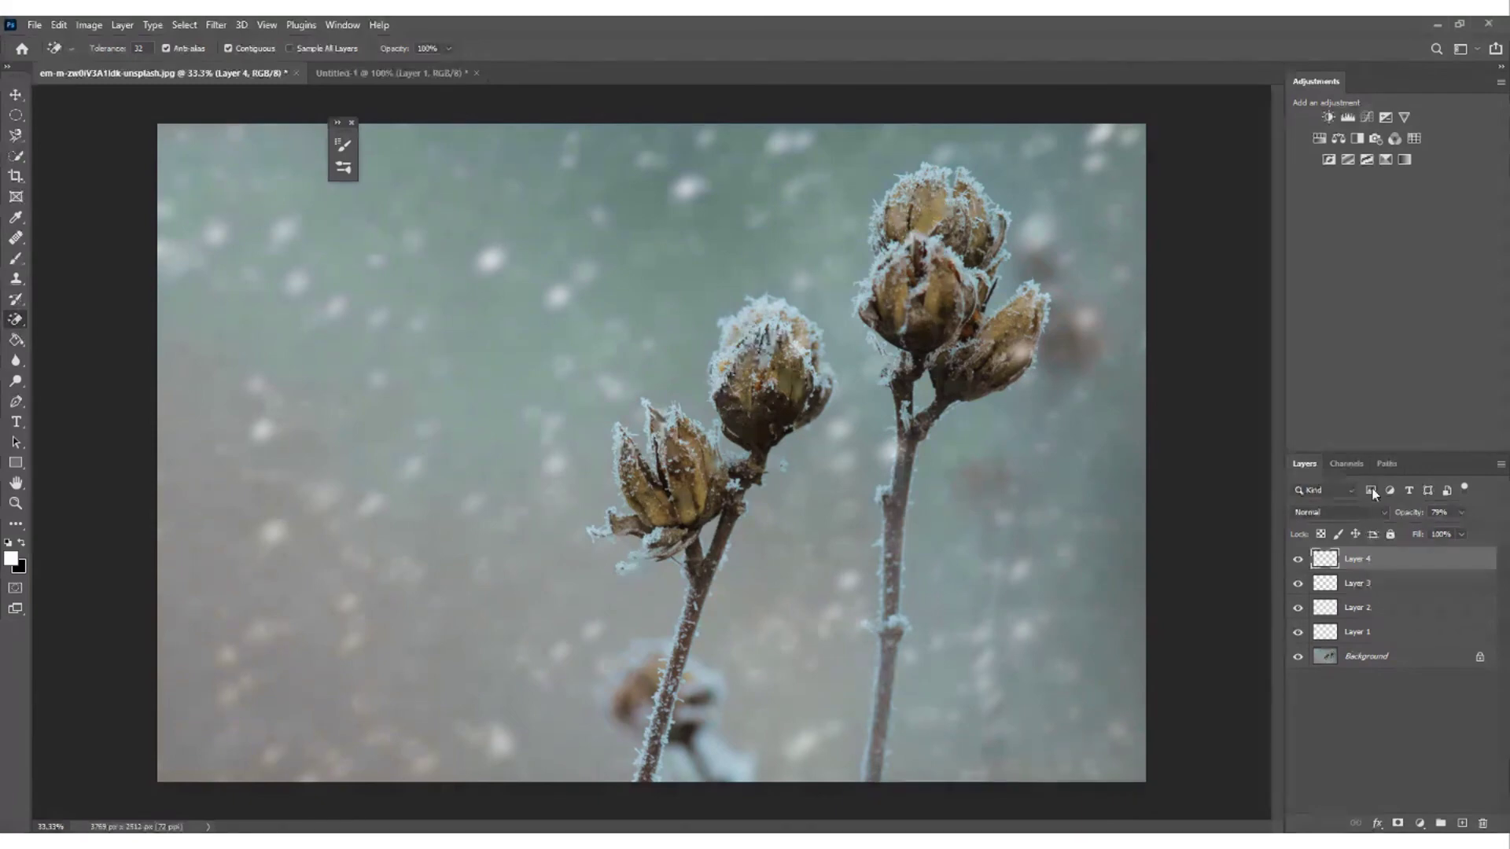
# - Group the four snow layers, Layer 1 through Layer 4, and deselect the group
pyautogui.keyDown('shift'); pyautogui.click(1396, 632); pyautogui.keyUp('shift')
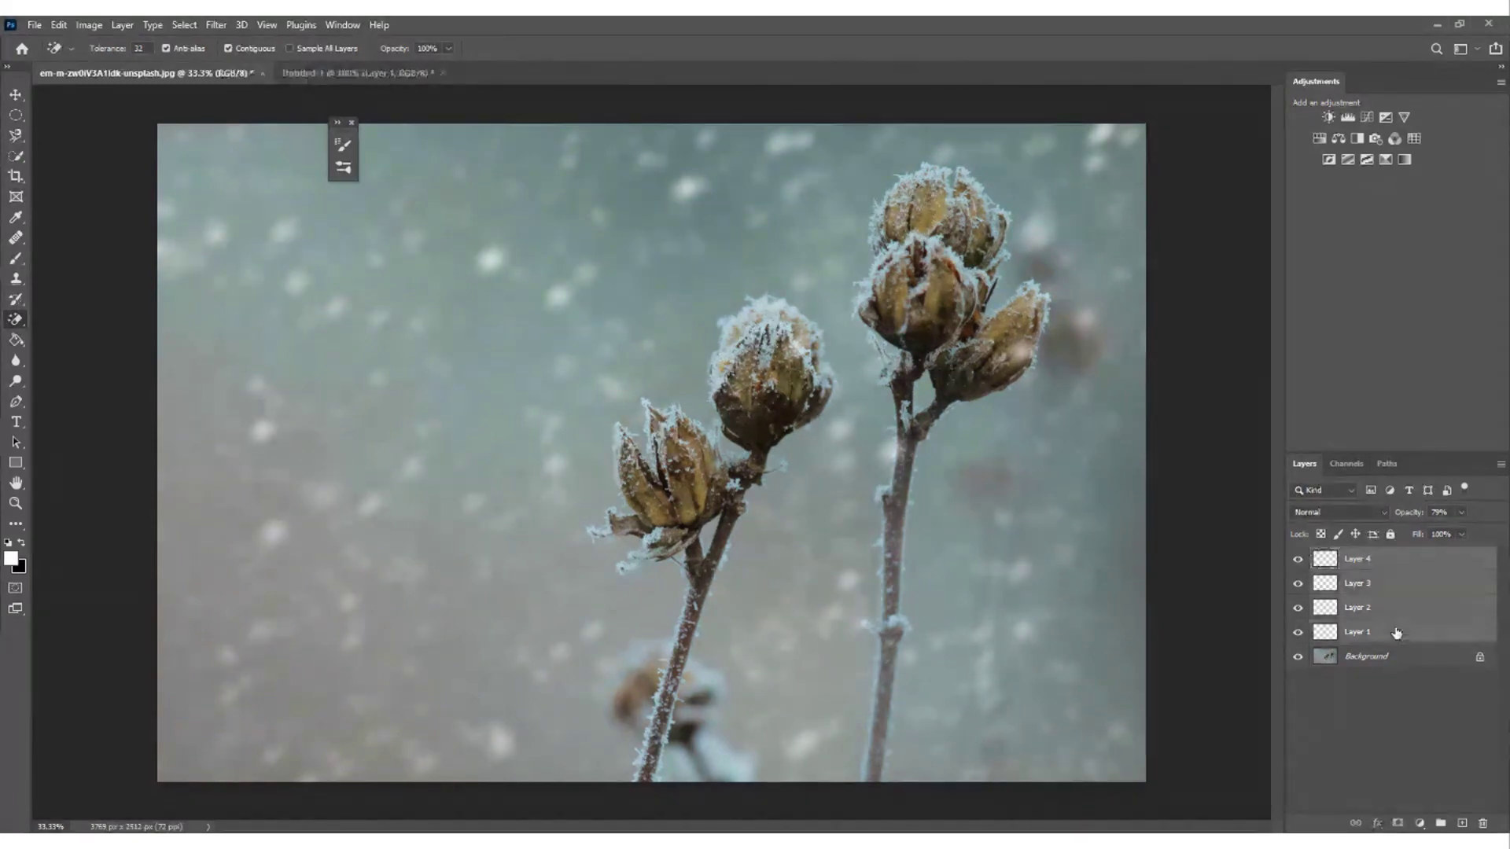
pyautogui.hotkey('ctrl', 'g')
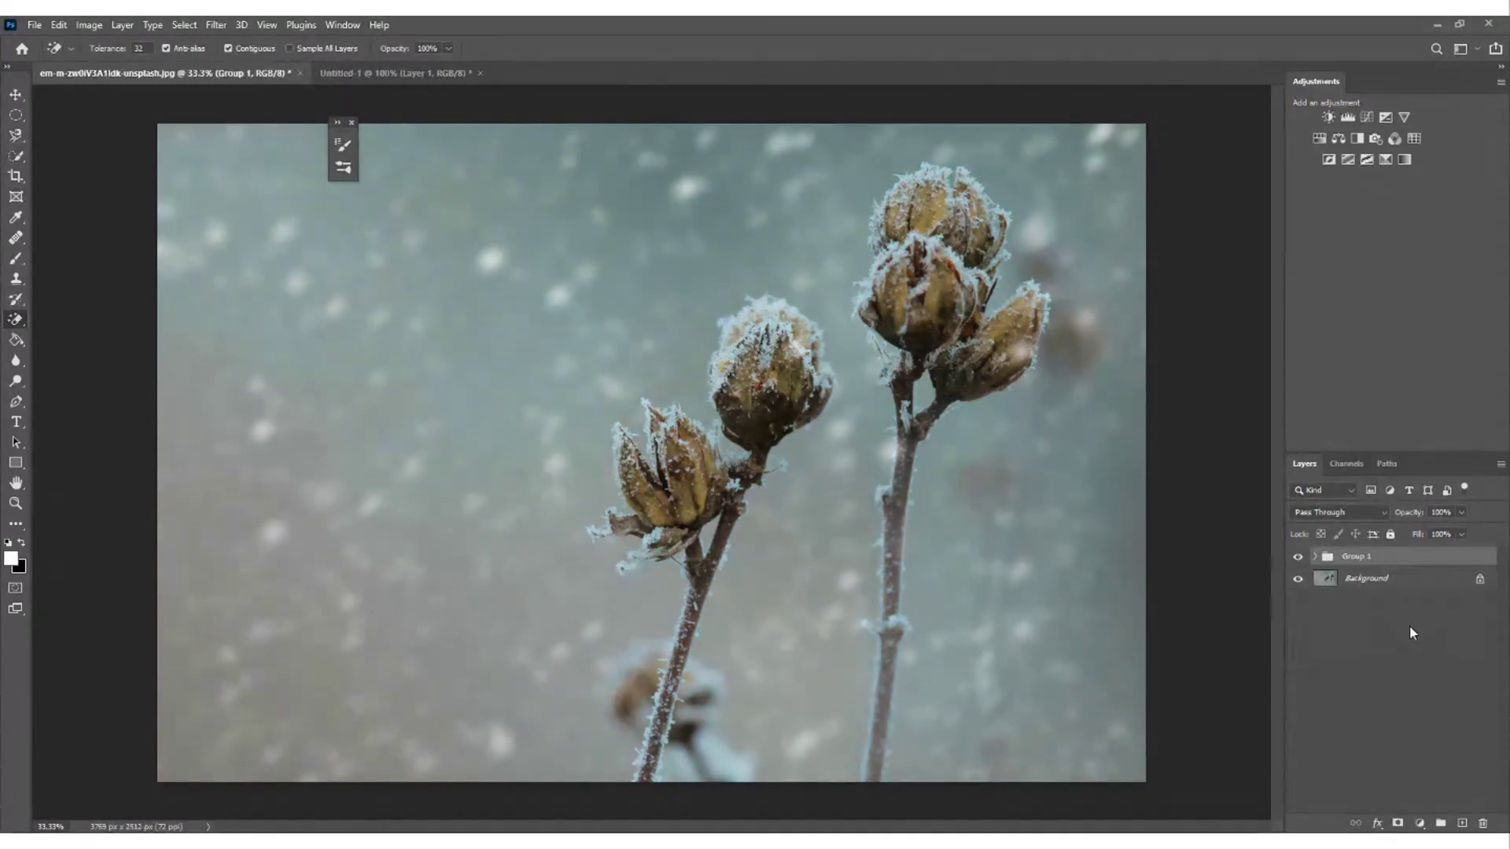
pyautogui.click(1413, 627)
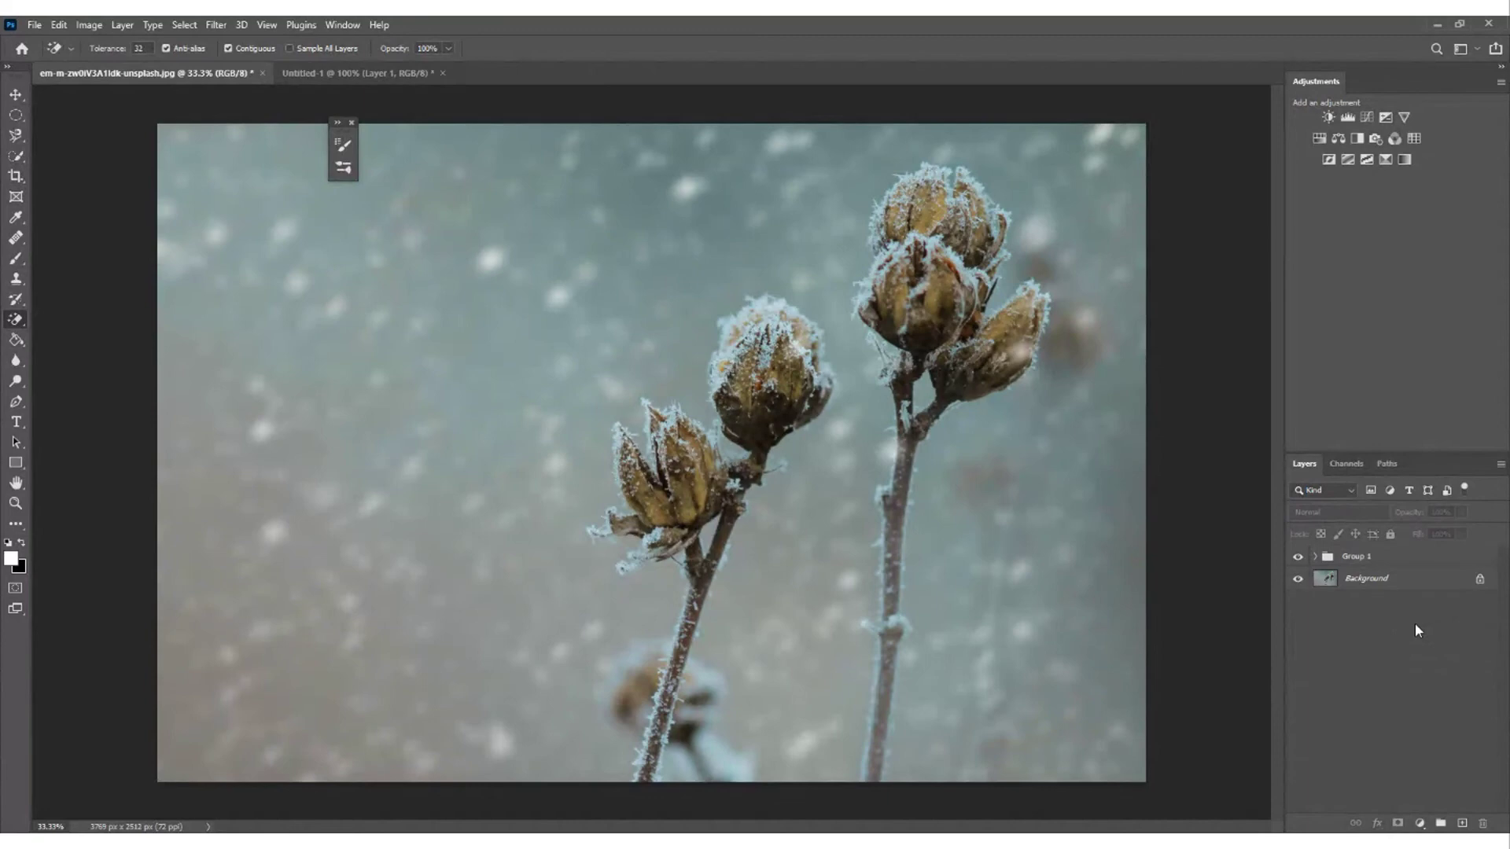
# - Add a Color Lookup adjustment layer directly above the Background photo, beneath the snow group
pyautogui.click(1391, 586)
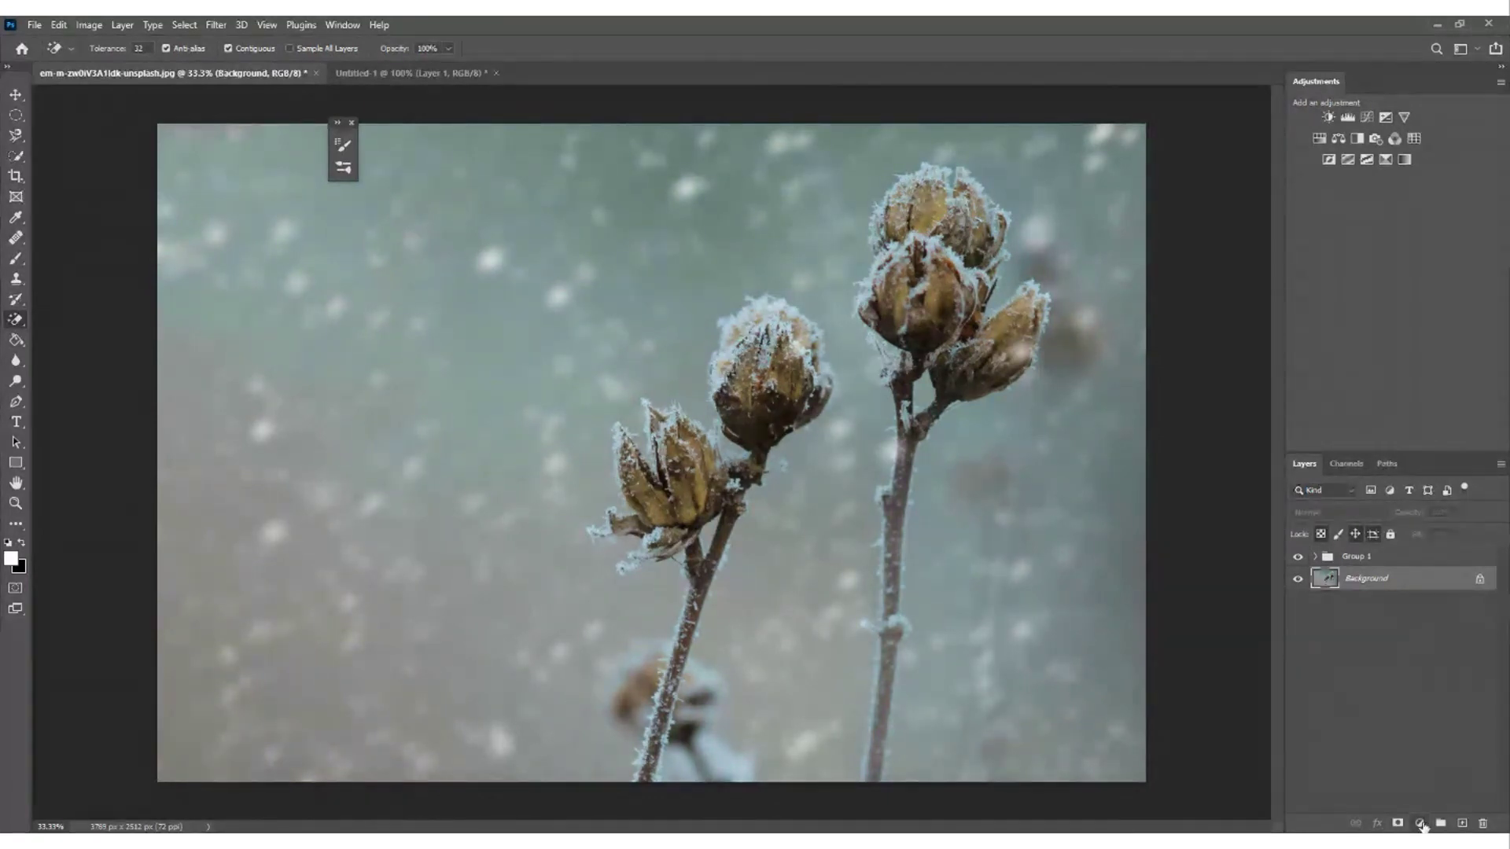
pyautogui.click(1420, 824)
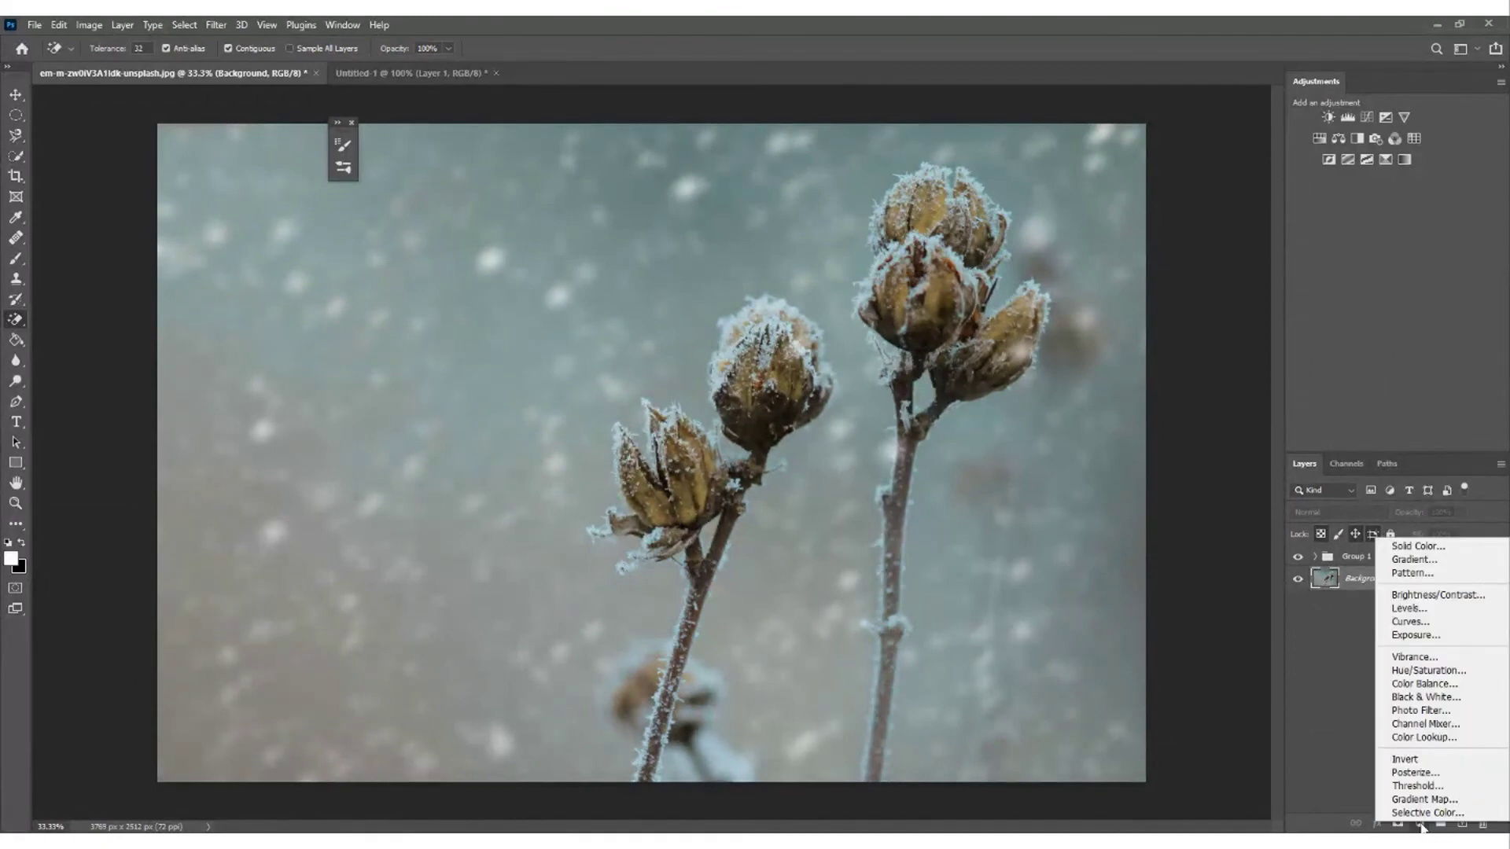
pyautogui.click(1420, 825)
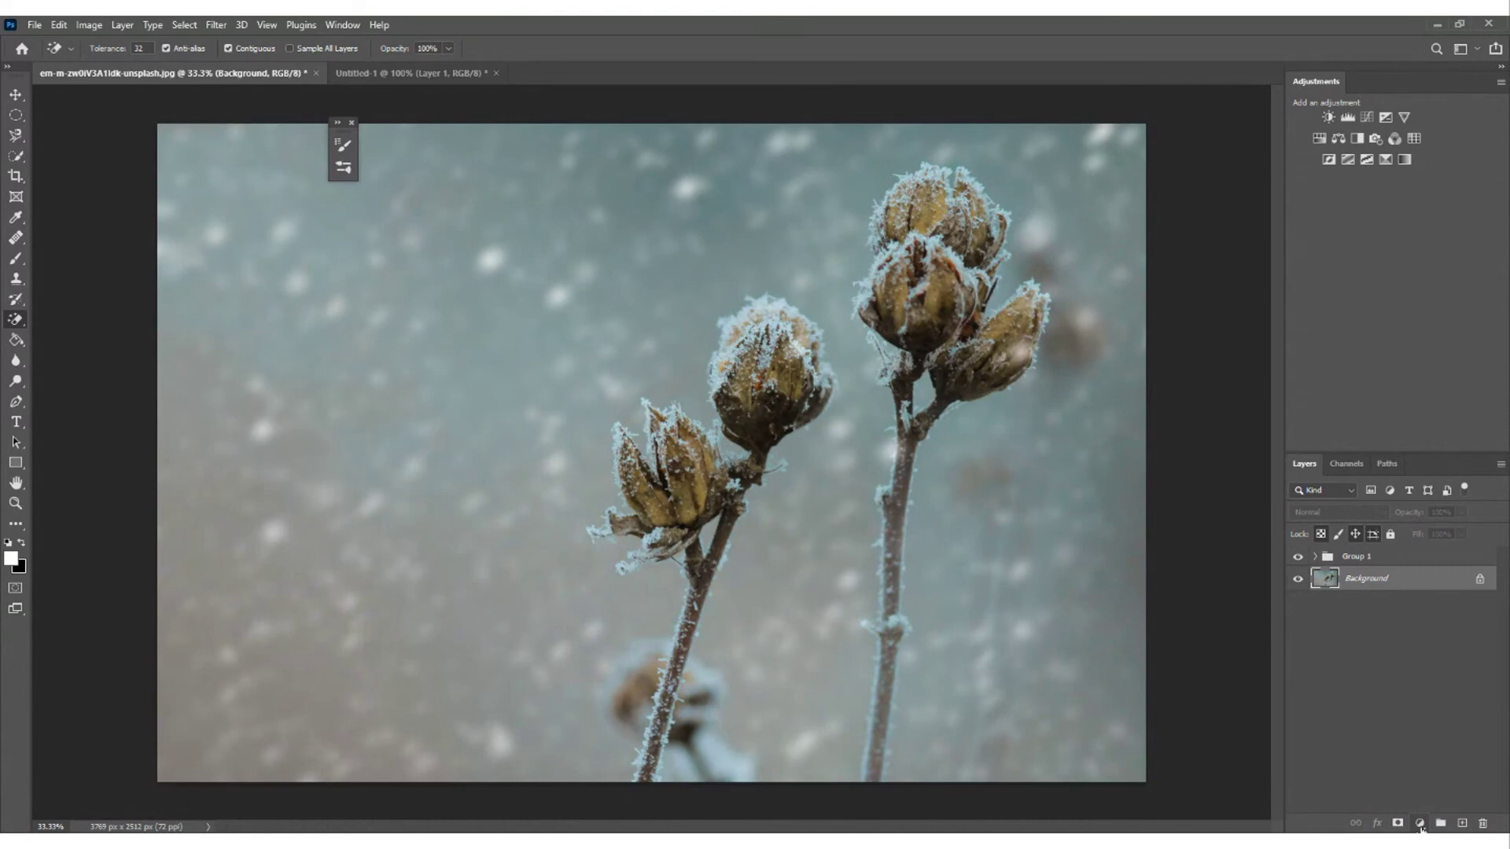
pyautogui.click(1419, 824)
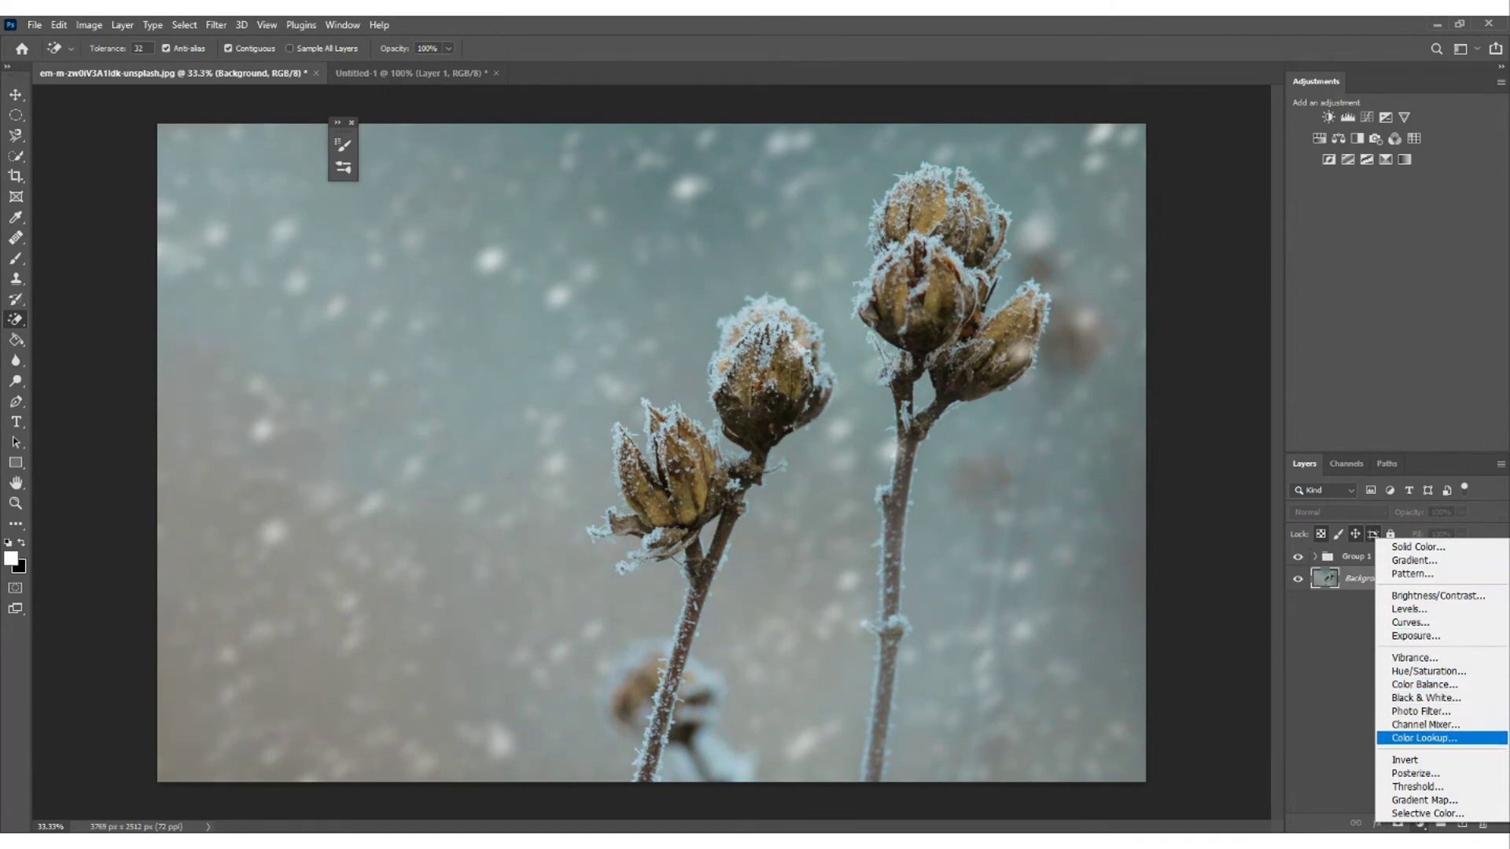
pyautogui.click(1450, 738)
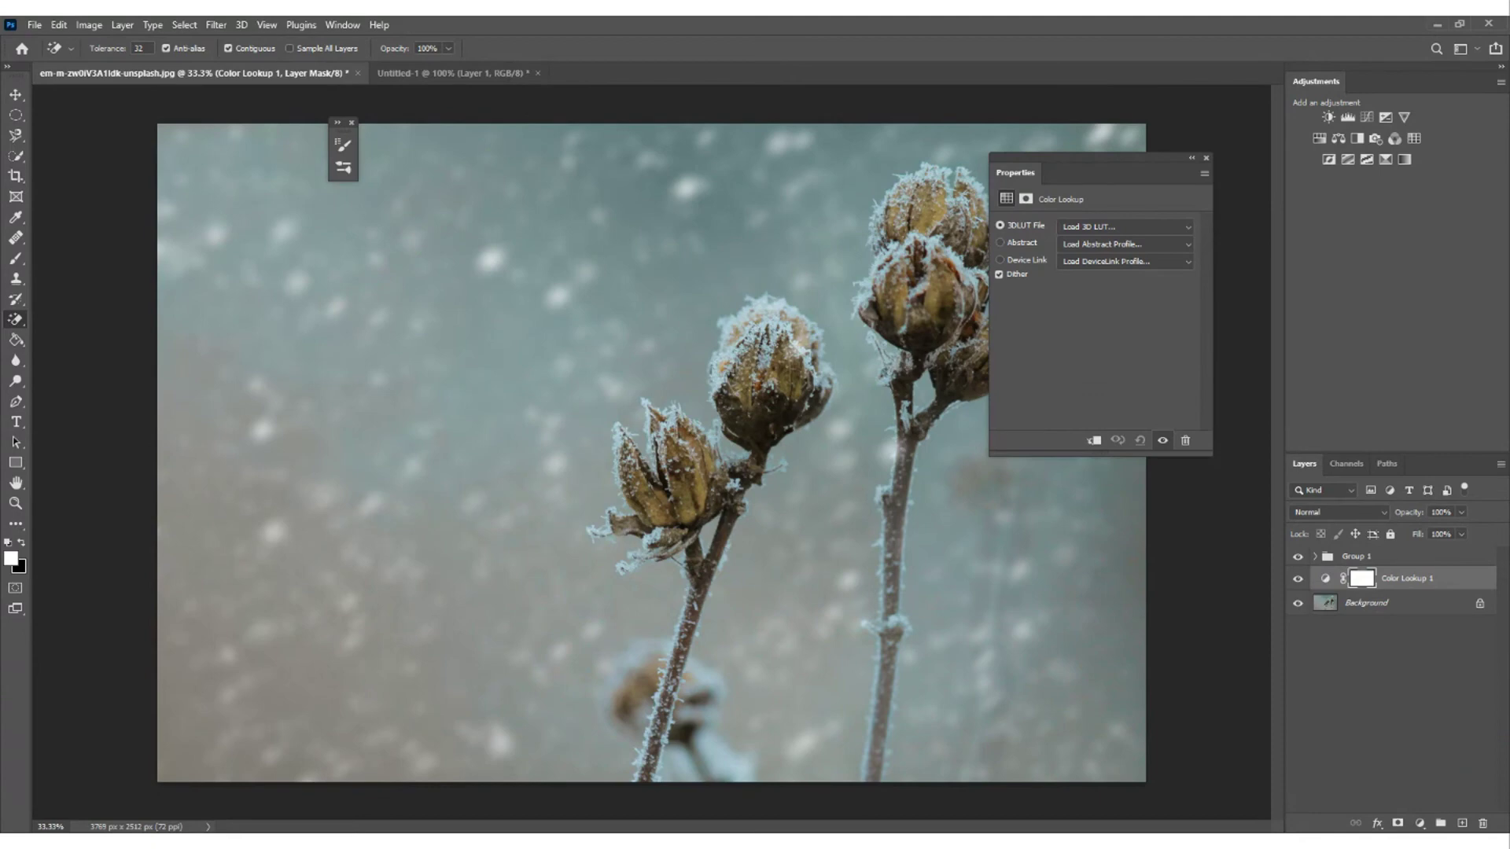
# - Load the FoggyNight.3DL lookup table into the Color Lookup adjustment and dock its properties beside the image
pyautogui.click(1124, 227)
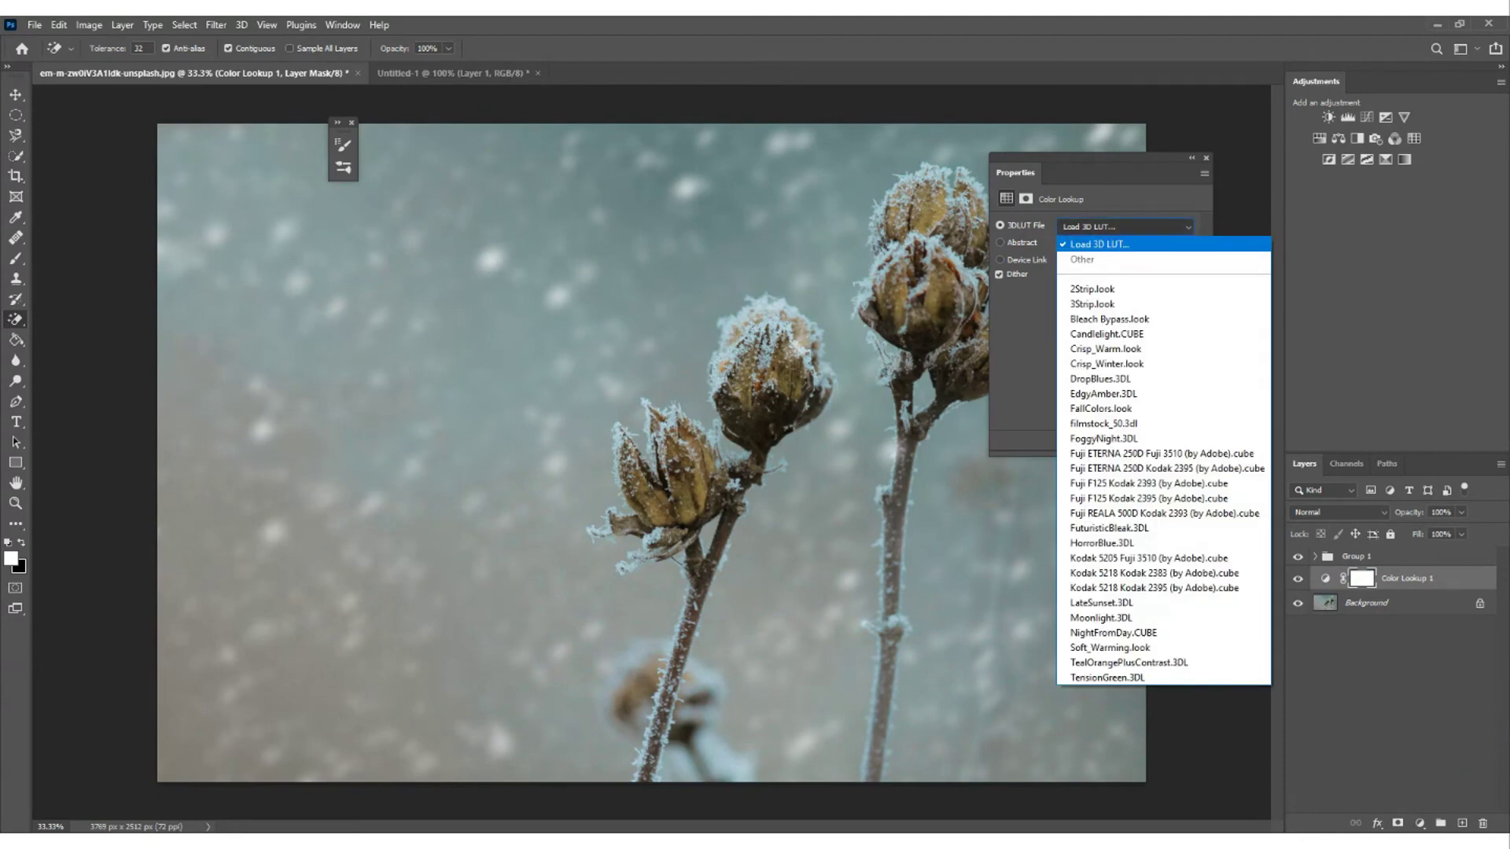
pyautogui.press('Down')
pyautogui.press('Down')
pyautogui.press('Down')
pyautogui.press('Down')
pyautogui.press('Down')
pyautogui.press('Down')
pyautogui.press('Down')
pyautogui.press('Down')
pyautogui.press('Down')
pyautogui.press('Down')
pyautogui.press('Down')
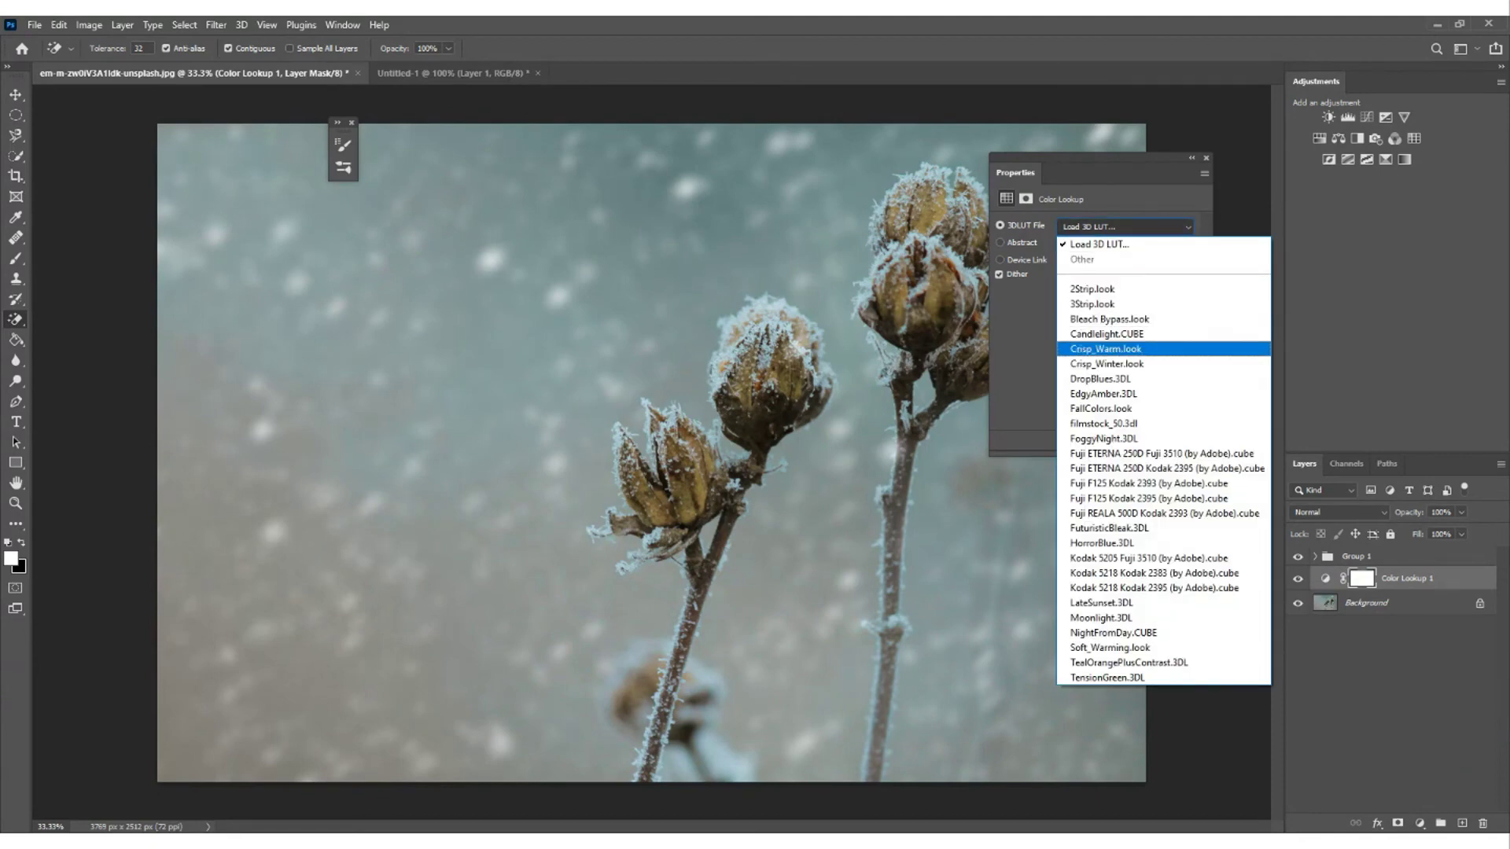
pyautogui.press('Return')
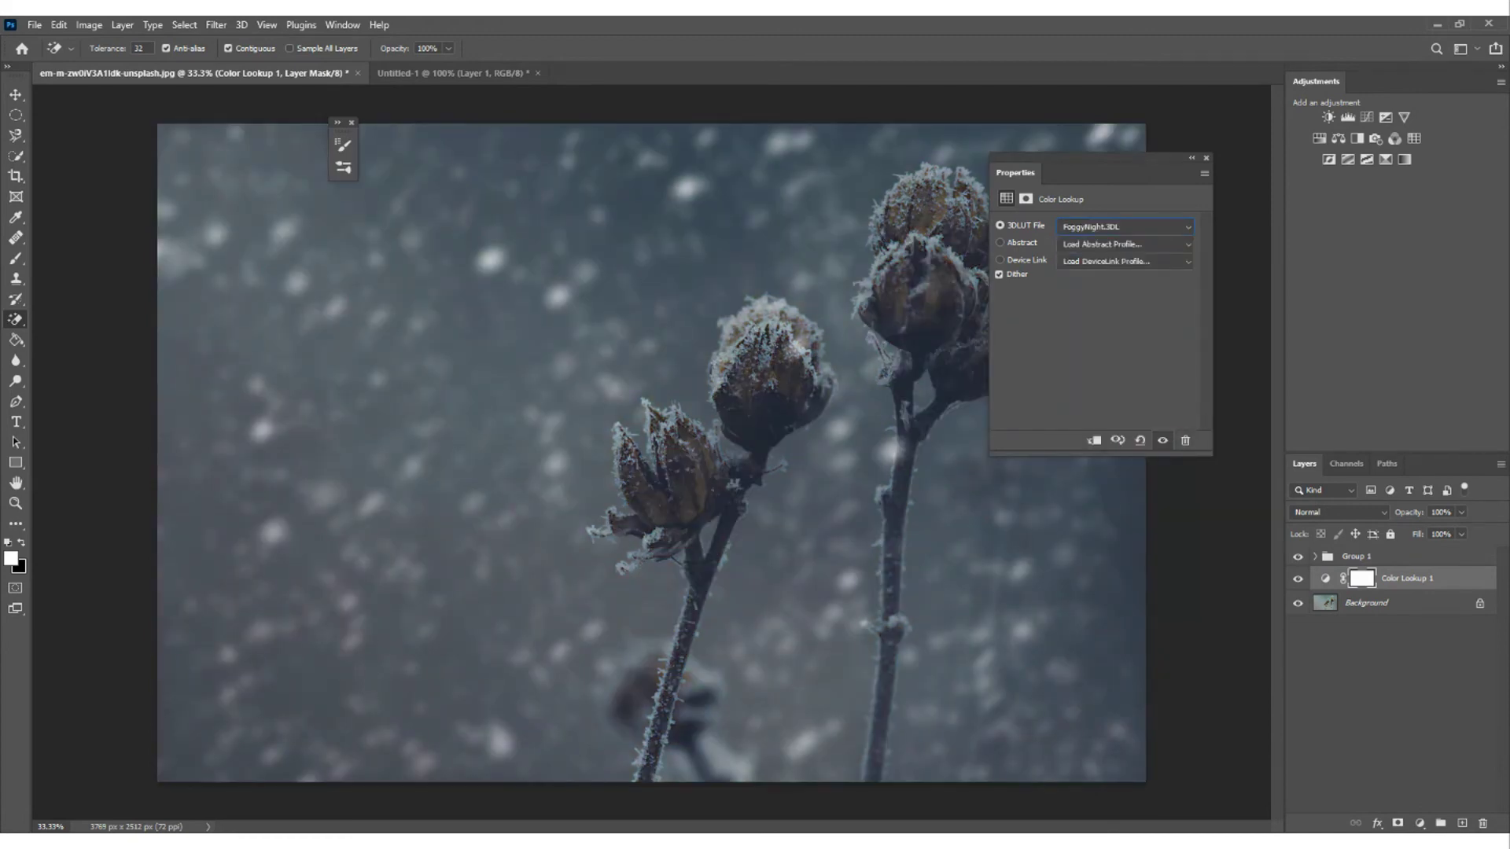
pyautogui.moveTo(1085, 172); pyautogui.dragTo(1280, 125)
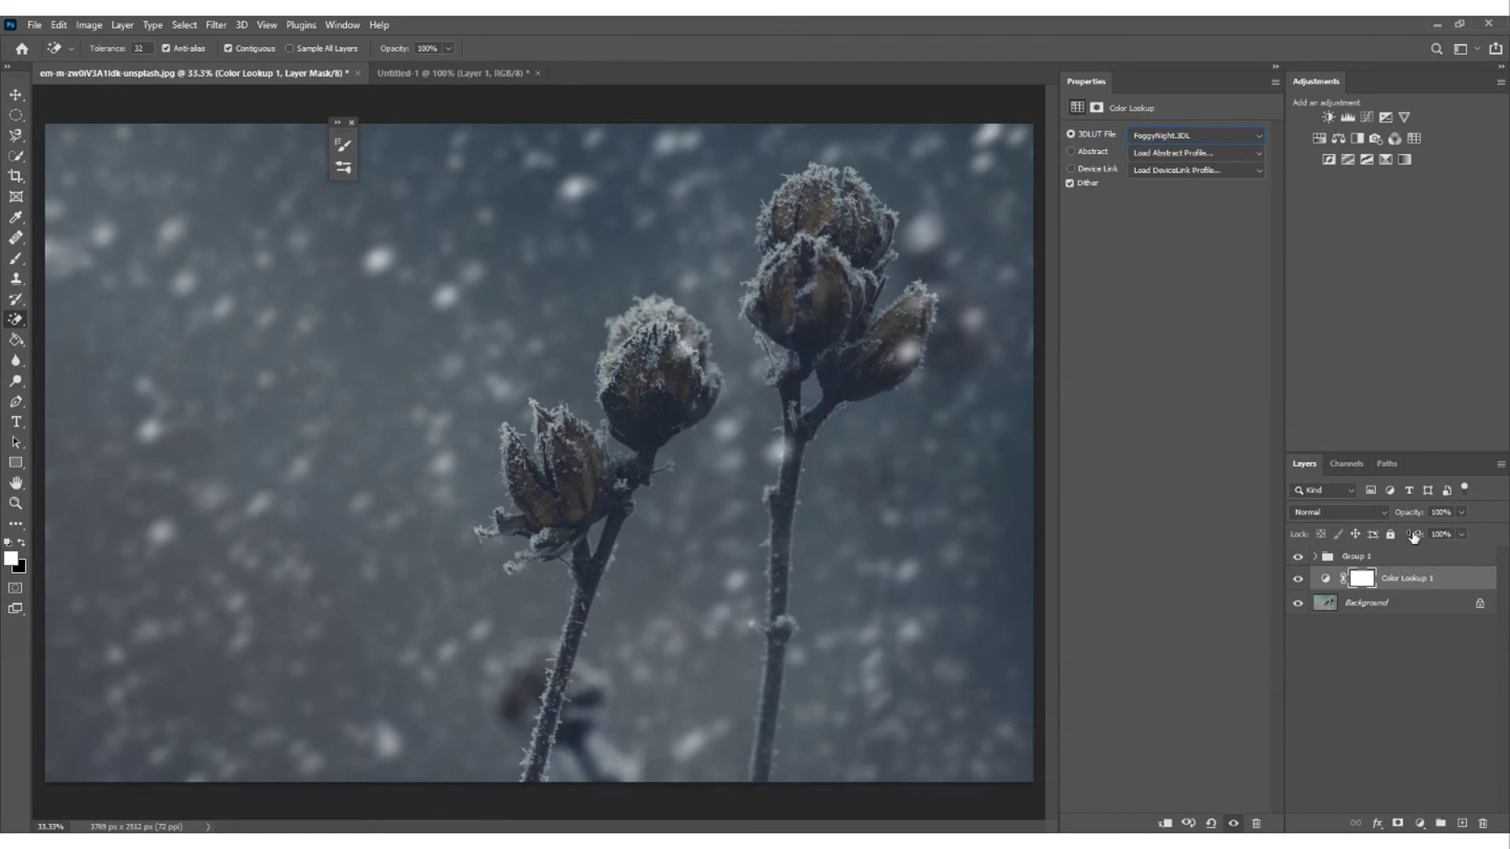
# - Set the Color Lookup layer's blend mode to Overlay and its opacity to about 51%
pyautogui.click(1461, 512)
pyautogui.moveTo(1465, 531)
pyautogui.mouseDown()
pyautogui.moveTo(1419, 530)
pyautogui.moveTo(1435, 531)
pyautogui.mouseUp()
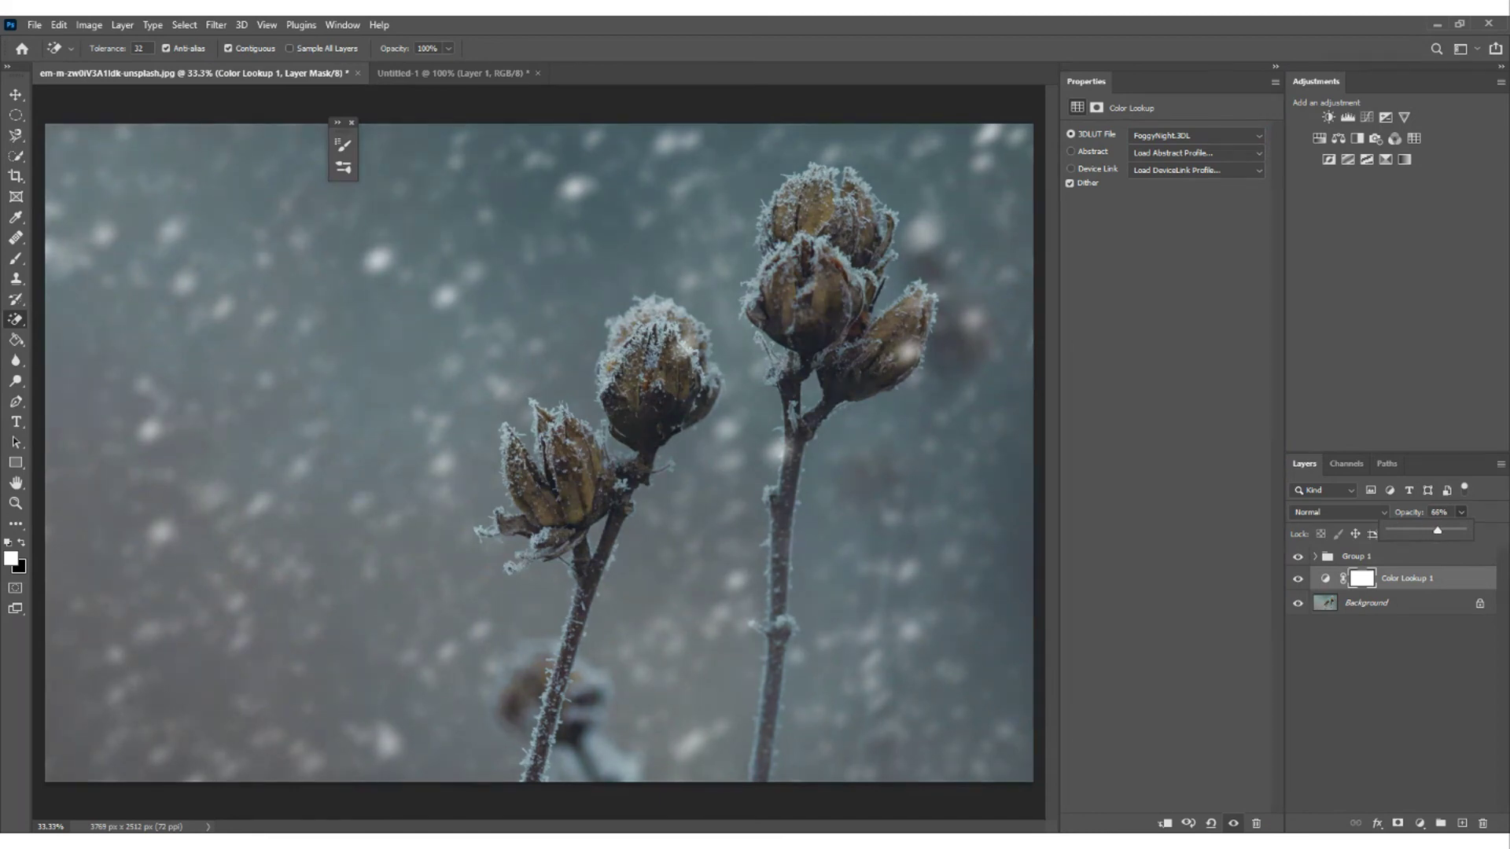
pyautogui.click(1360, 511)
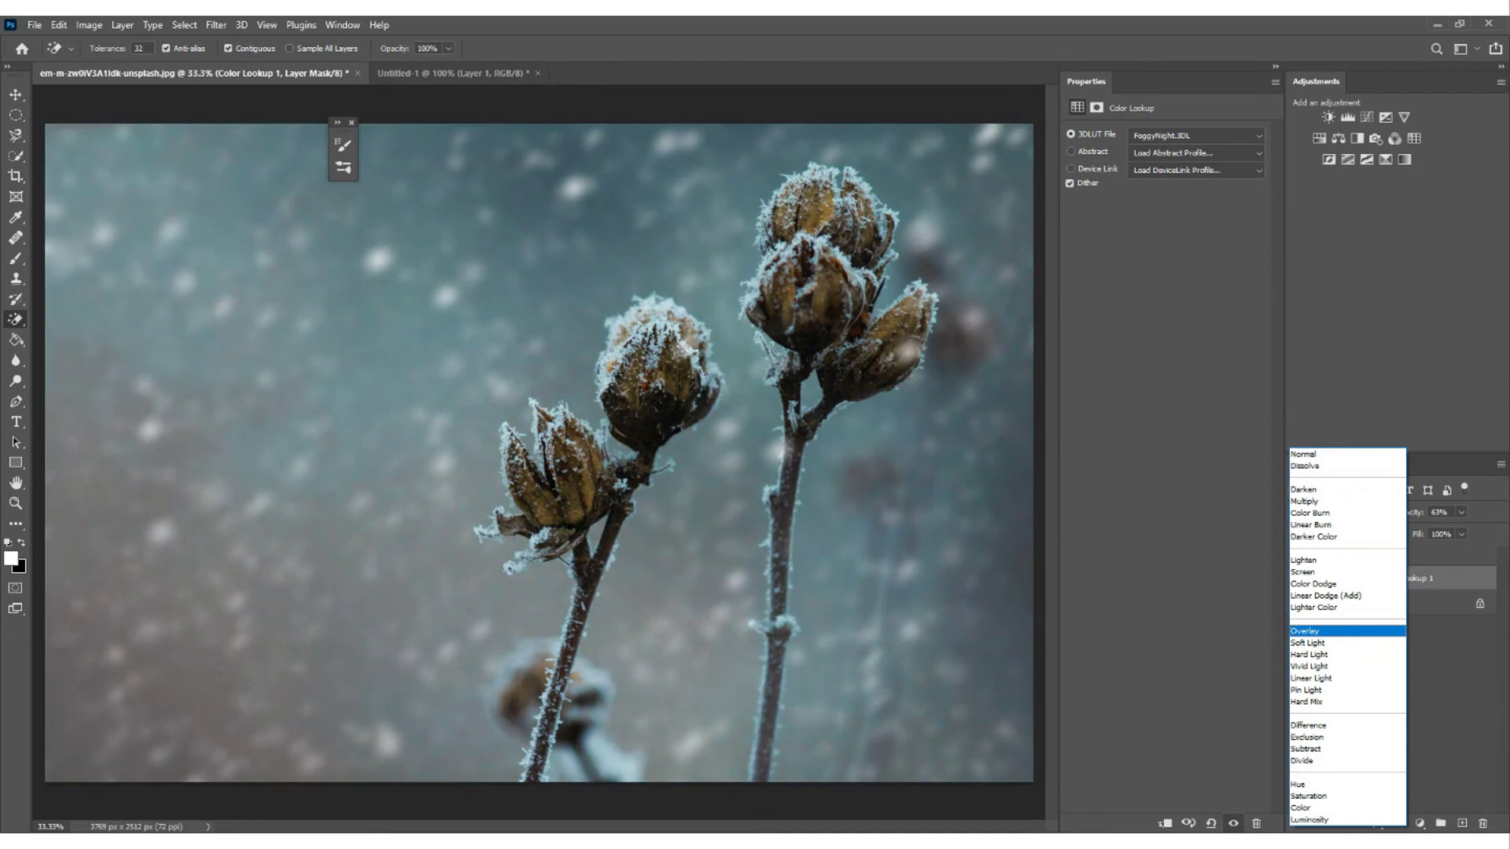
pyautogui.click(1351, 630)
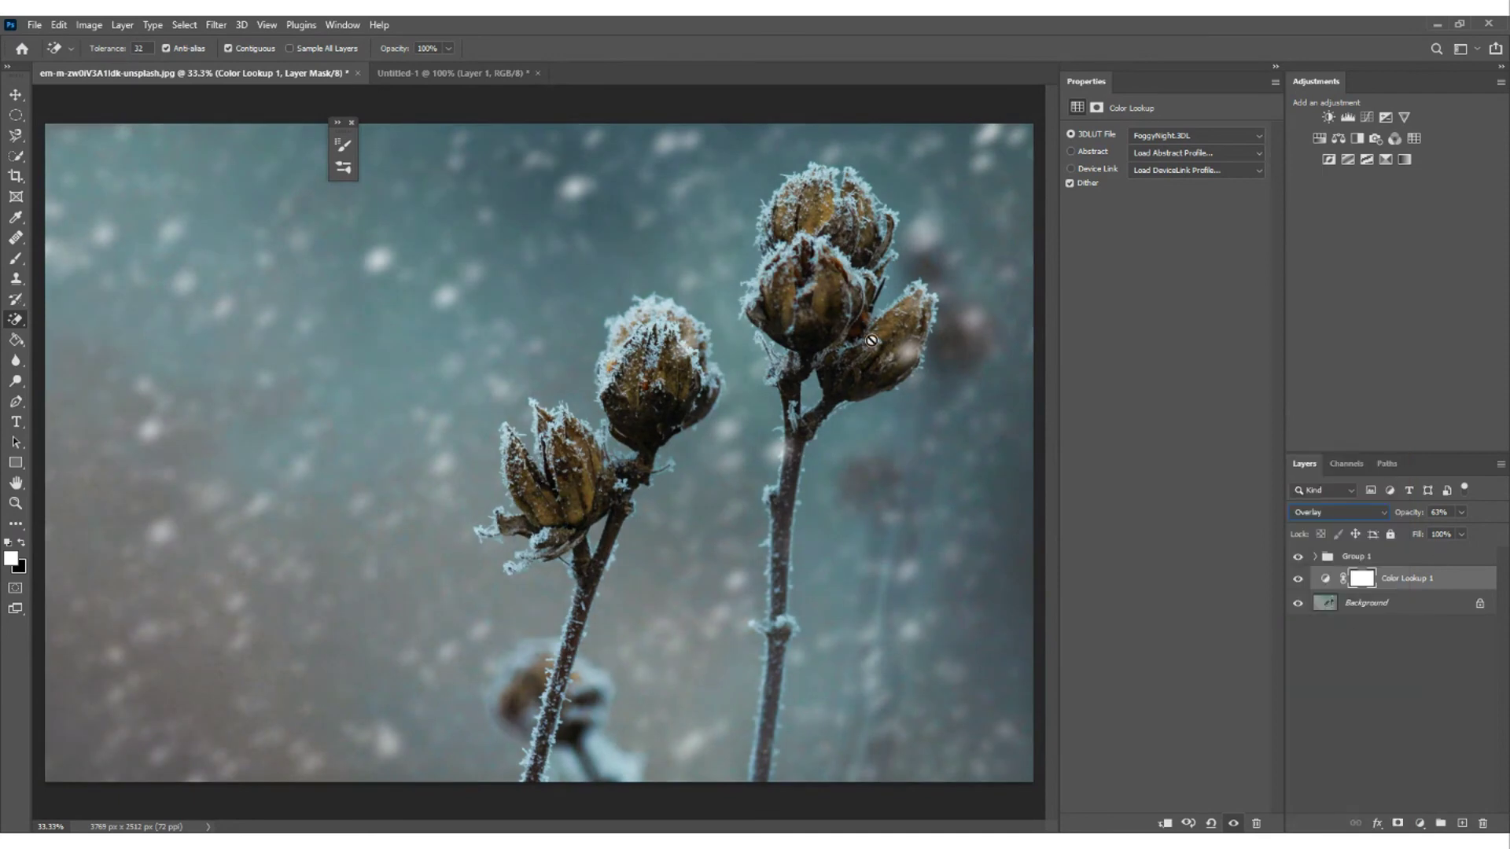
pyautogui.click(1462, 516)
pyautogui.moveTo(1462, 531); pyautogui.dragTo(1449, 531)
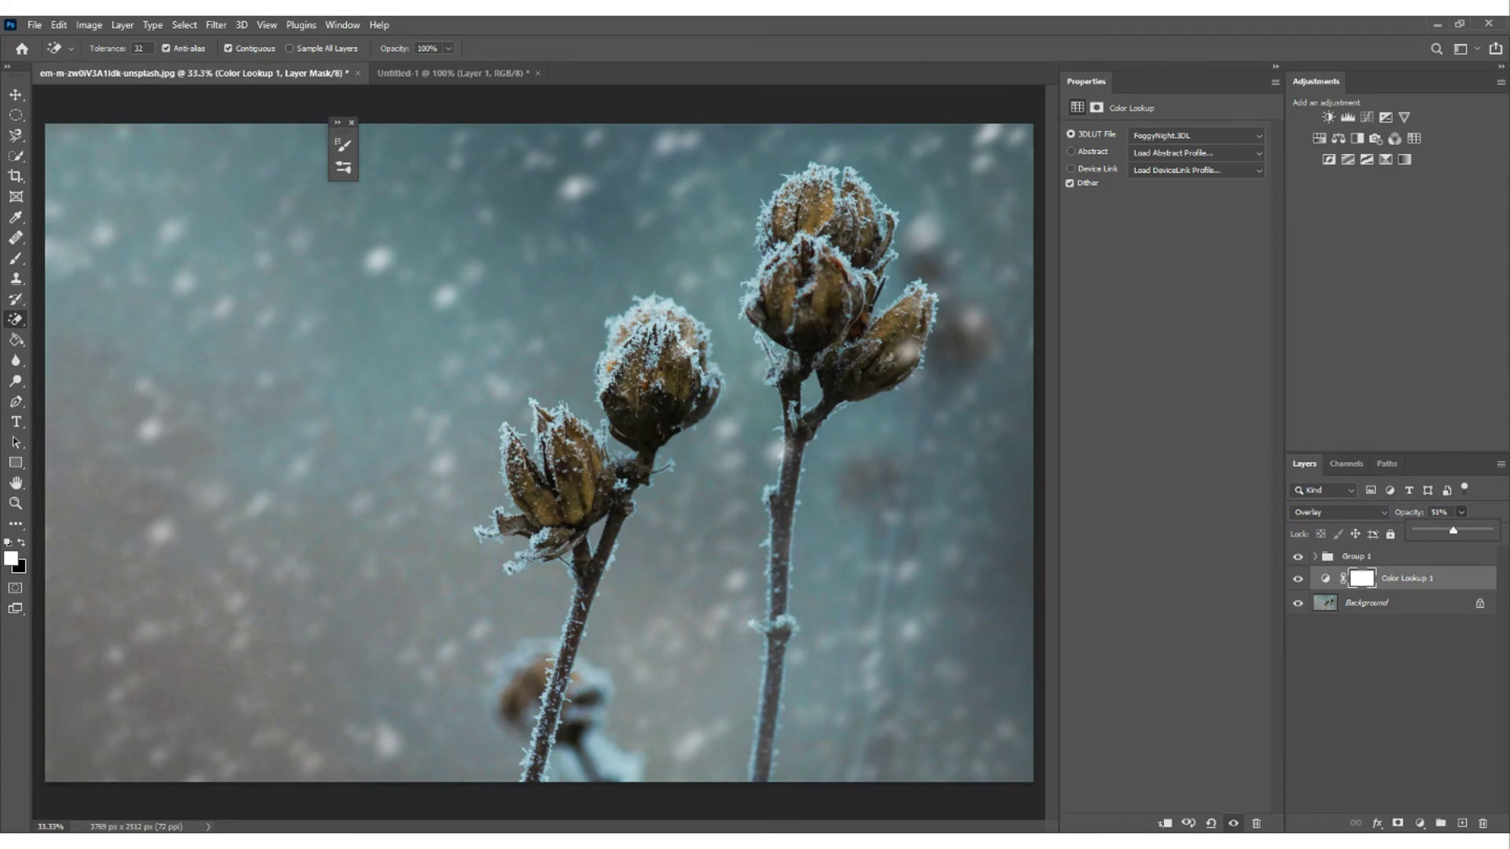
# - Deselect all layers and compare the photo with and without the Color Lookup adjustment, leaving the adjustment hidden
pyautogui.click(1391, 631)
pyautogui.click(1391, 631)
pyautogui.click(1298, 580)
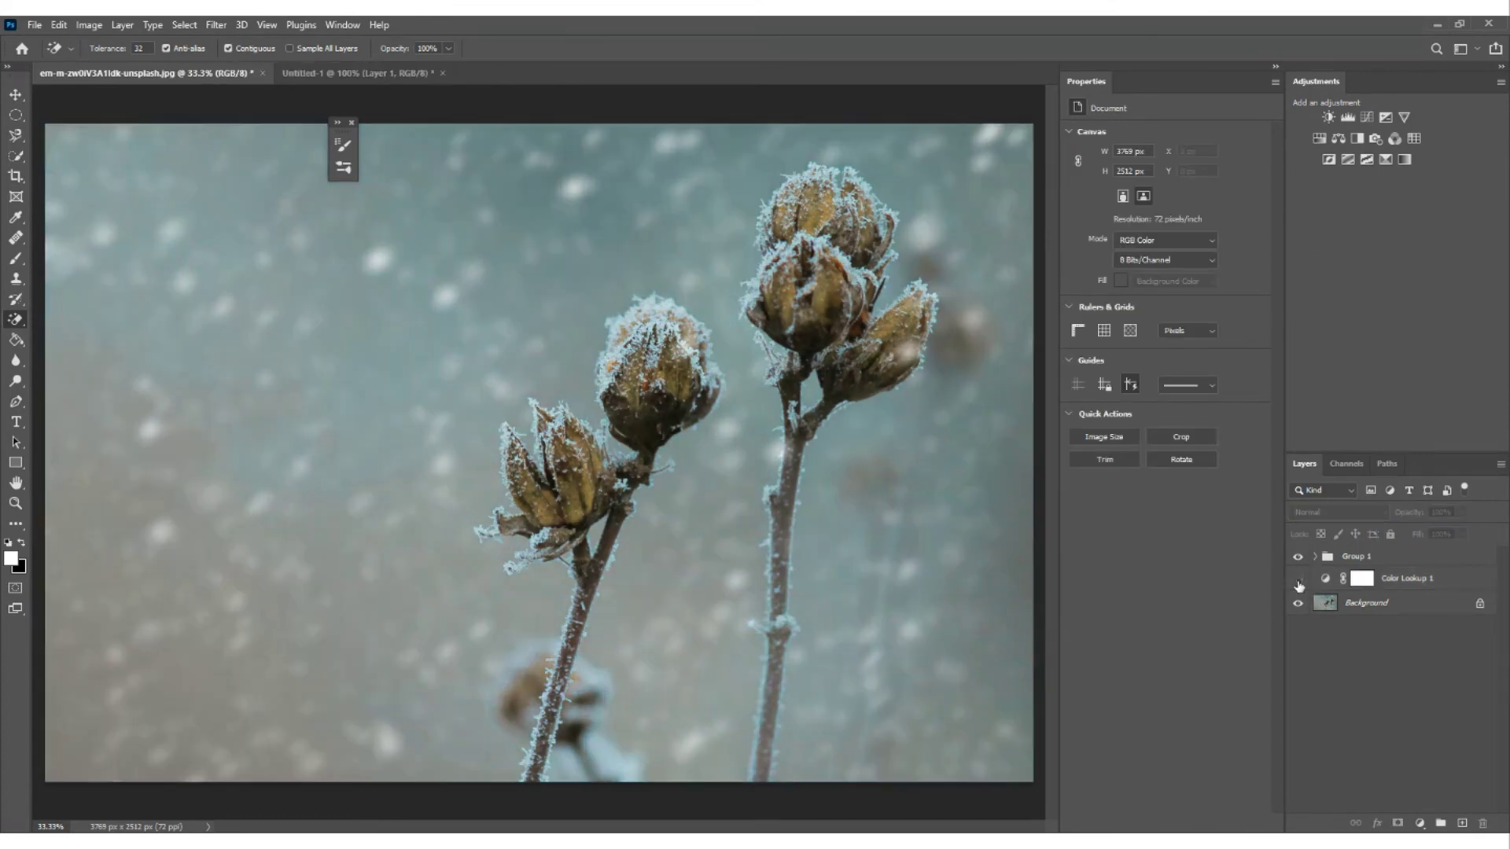
pyautogui.click(1298, 580)
pyautogui.click(1298, 582)
pyautogui.click(1298, 581)
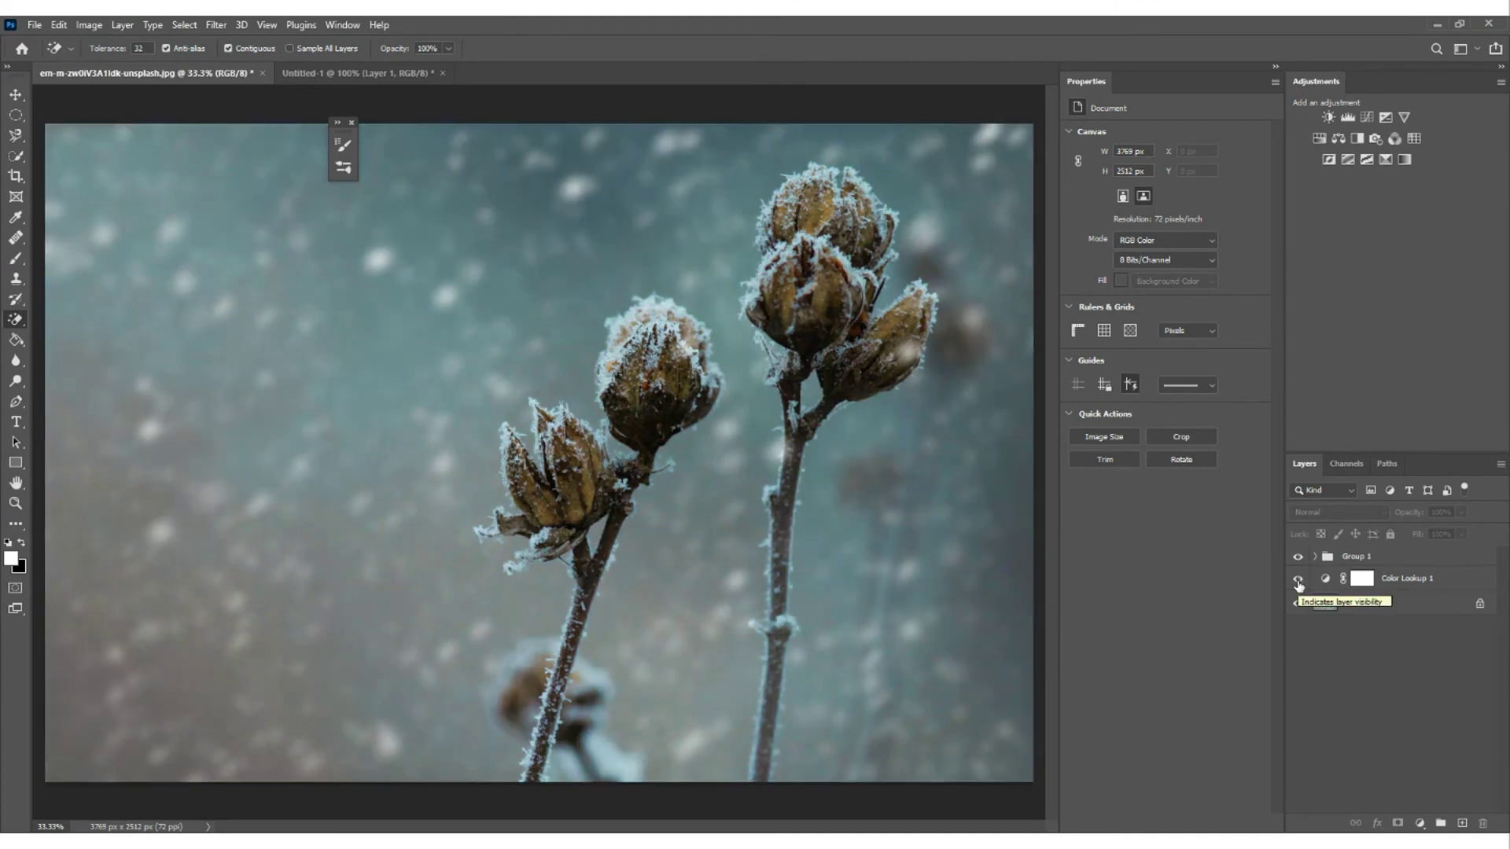
pyautogui.click(1298, 582)
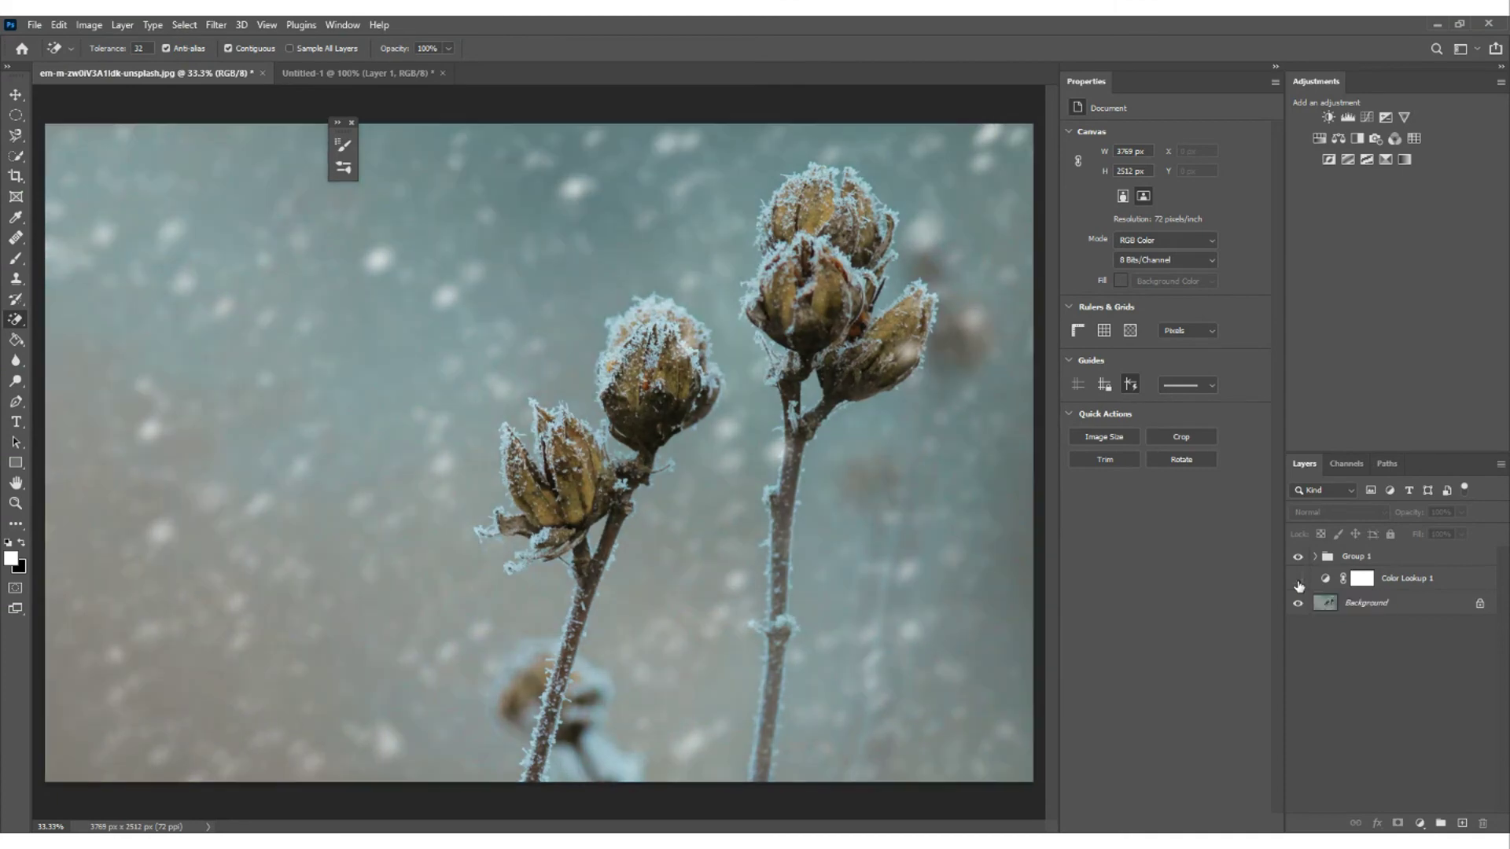
pyautogui.click(1298, 582)
pyautogui.click(1298, 582)
pyautogui.click(1298, 582)
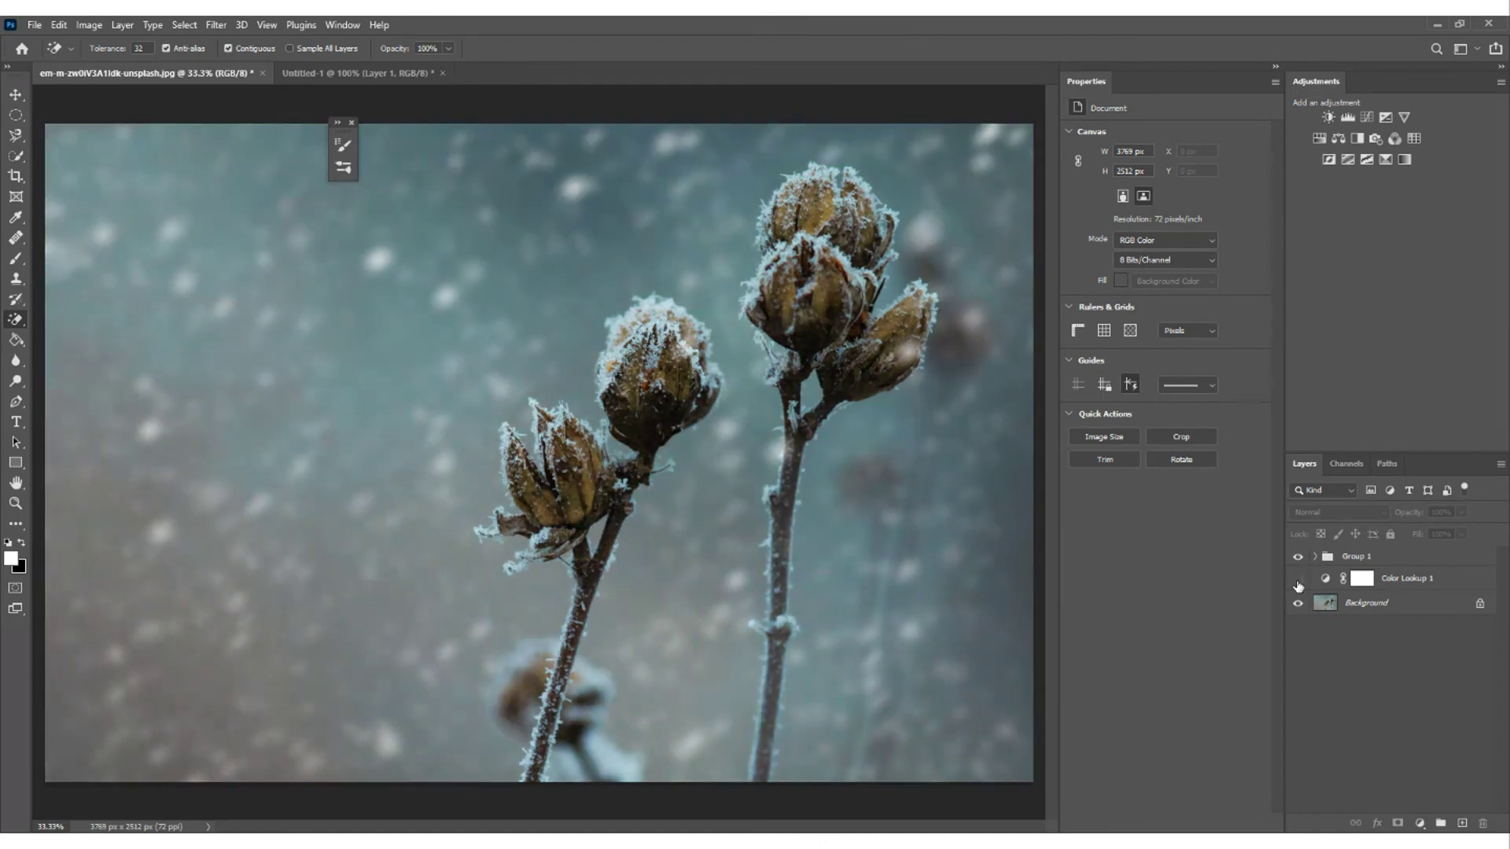
pyautogui.click(1298, 582)
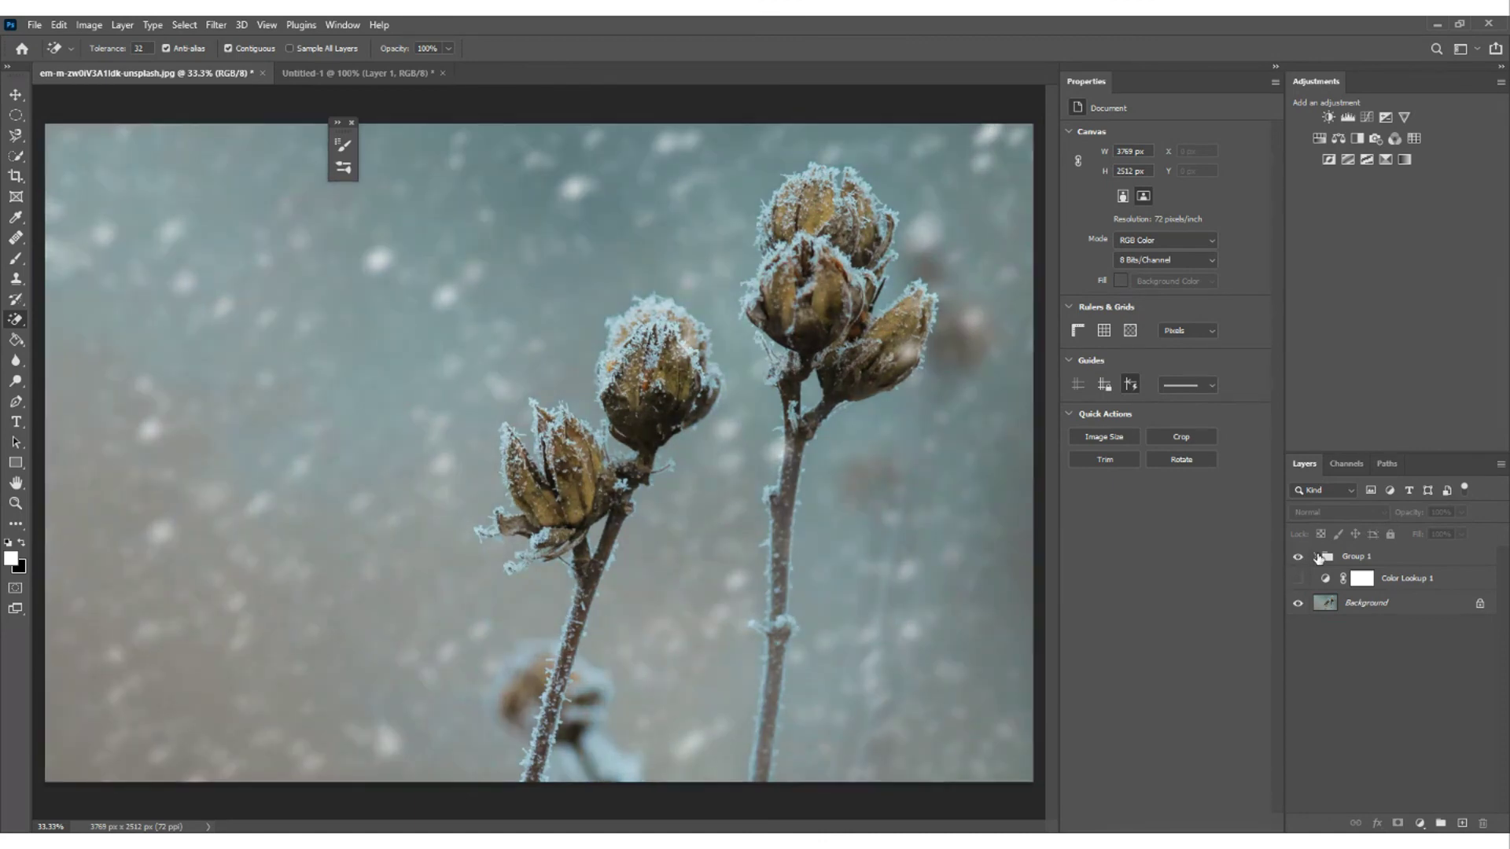
# - Expand Group 1 and hide all of its snow layers except Layer 1
pyautogui.click(1317, 557)
pyautogui.moveTo(1297, 654); pyautogui.dragTo(1296, 584)
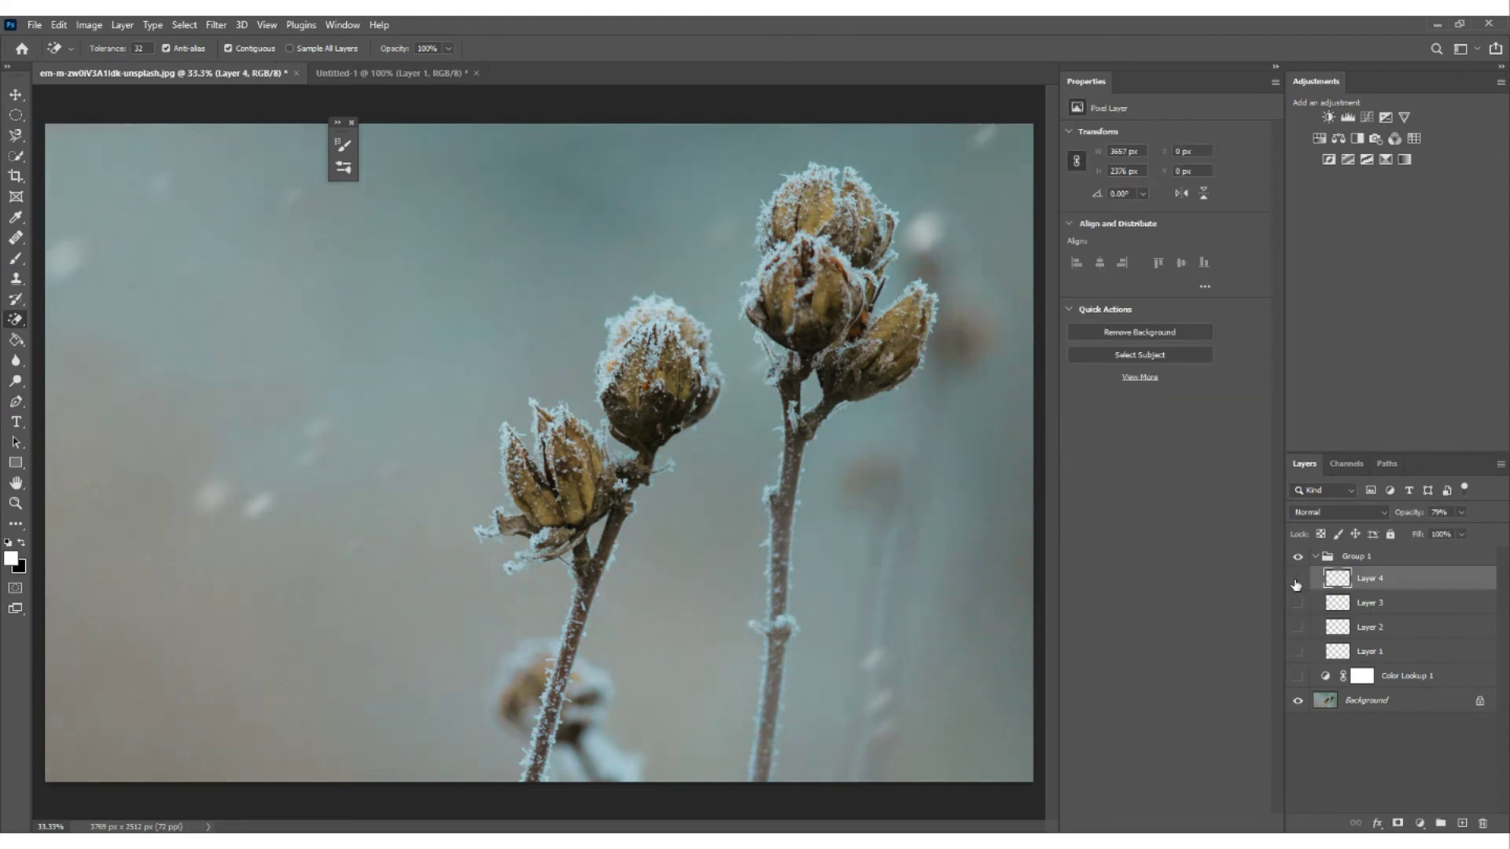
pyautogui.click(1297, 584)
pyautogui.click(1297, 655)
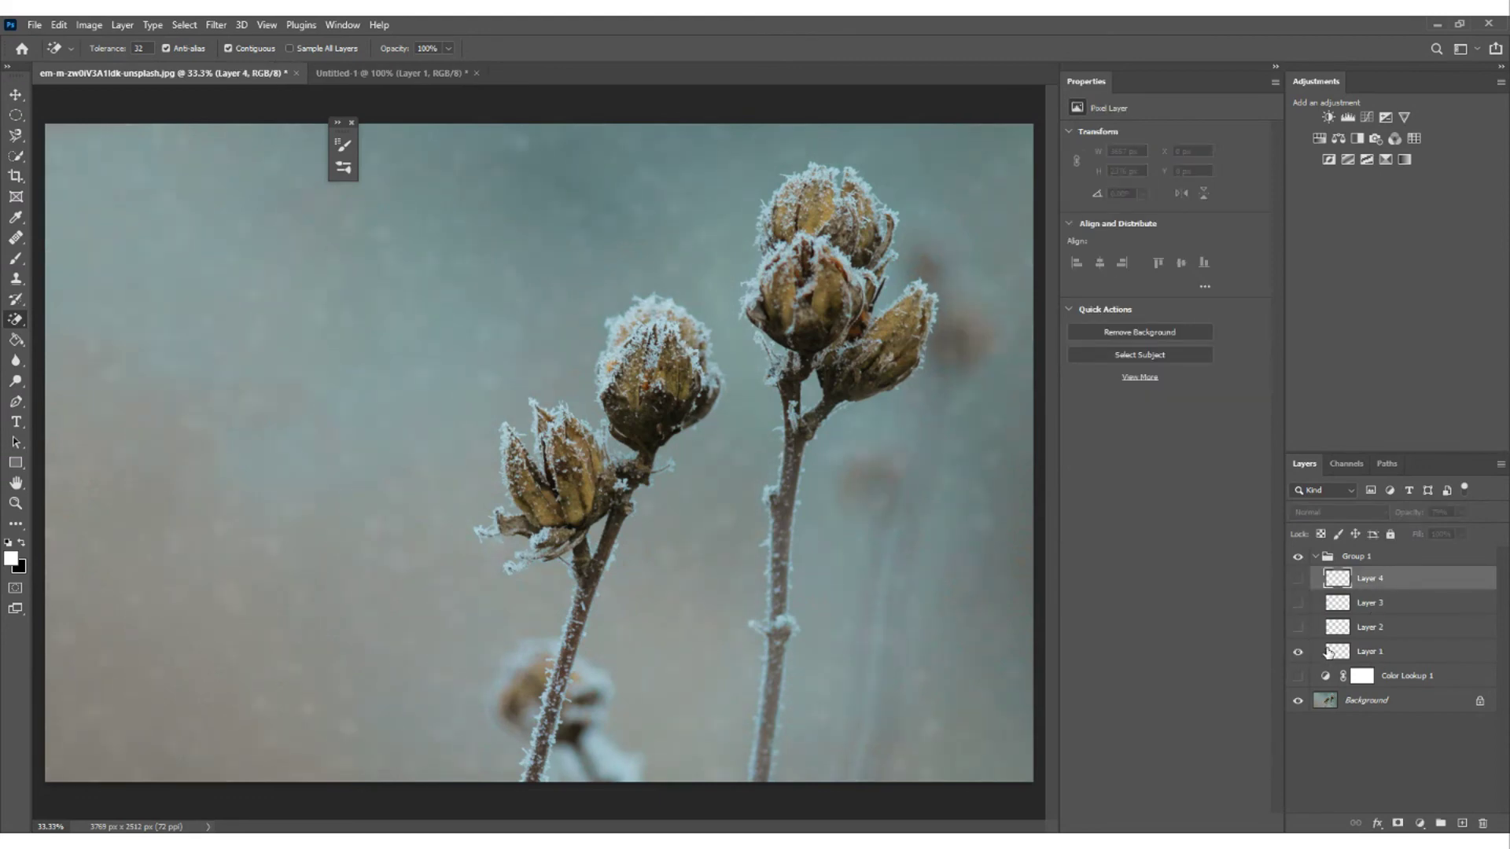
# - Duplicate Layer 1 in the snow group and compare the snow with the copy and the original hidden and shown
pyautogui.click(1400, 652)
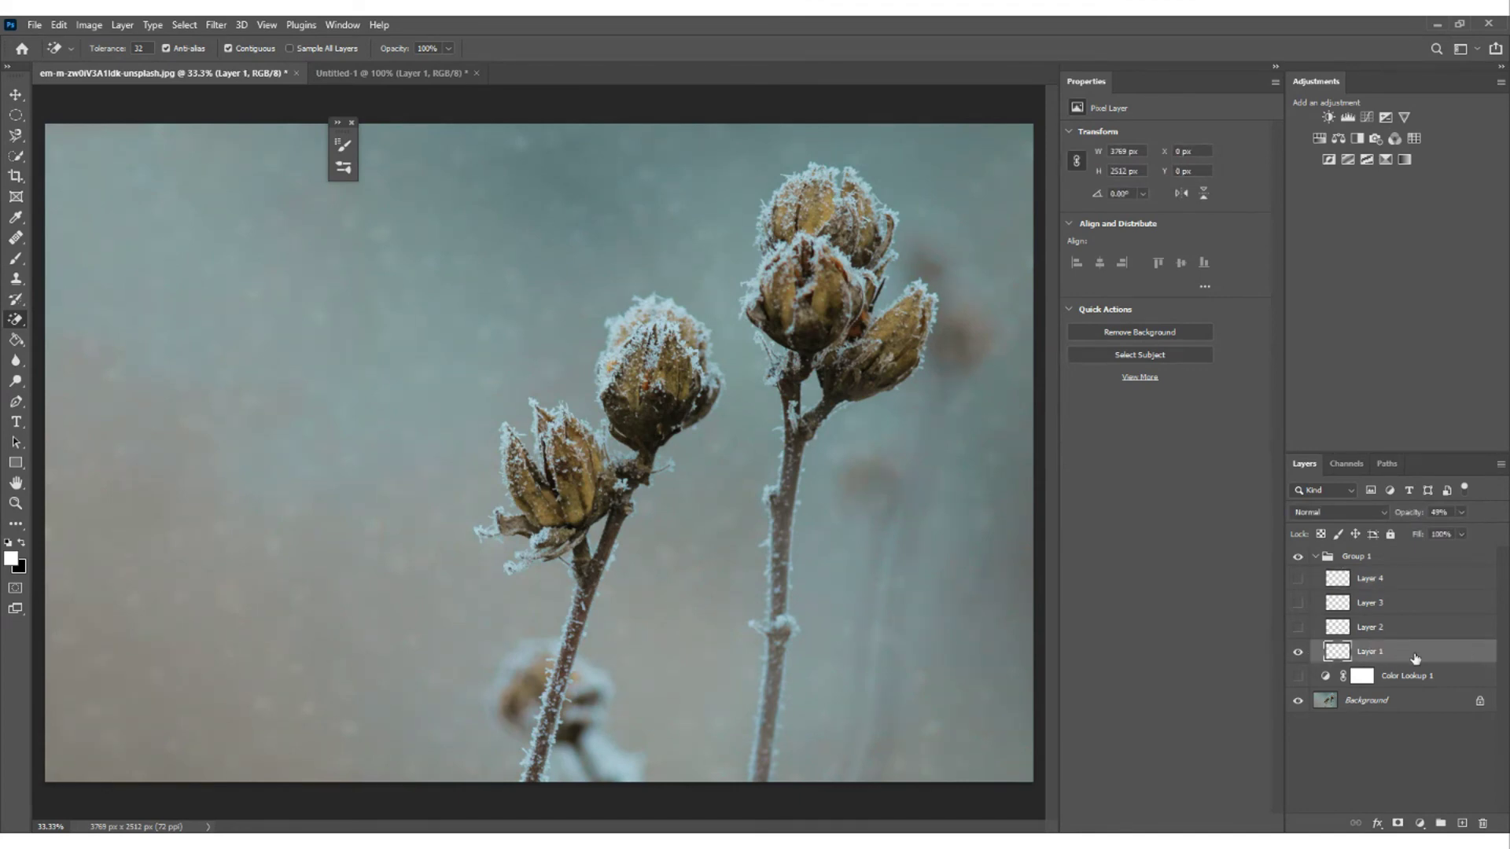
pyautogui.hotkey('ctrl', 'j')
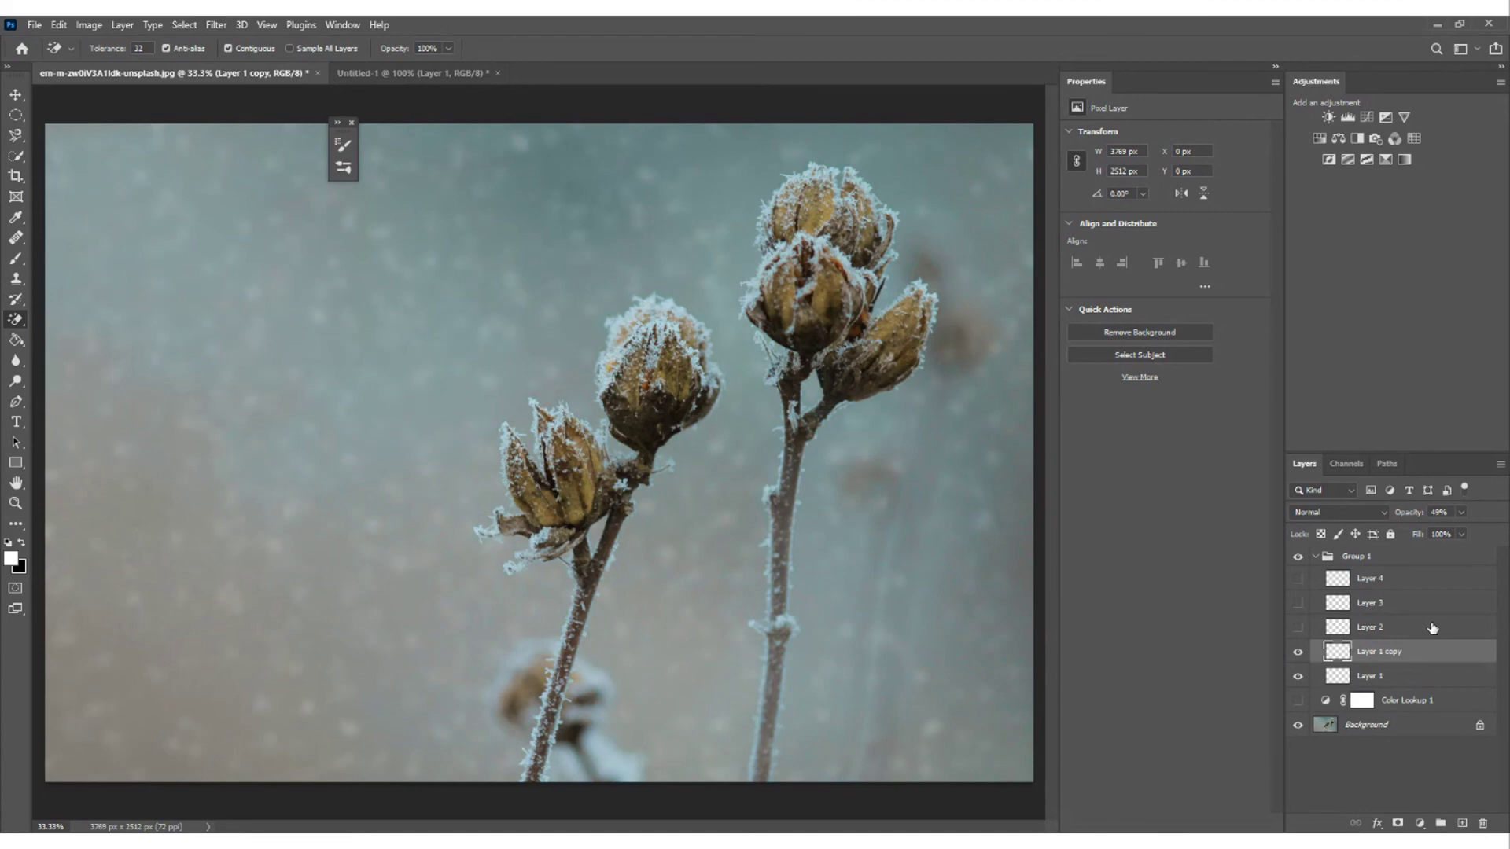
pyautogui.click(1298, 653)
pyautogui.click(1298, 652)
pyautogui.click(1296, 678)
pyautogui.click(1296, 680)
# - Show Layer 3 and Layer 4 again and delete Layer 2 from the snow group
pyautogui.click(1299, 628)
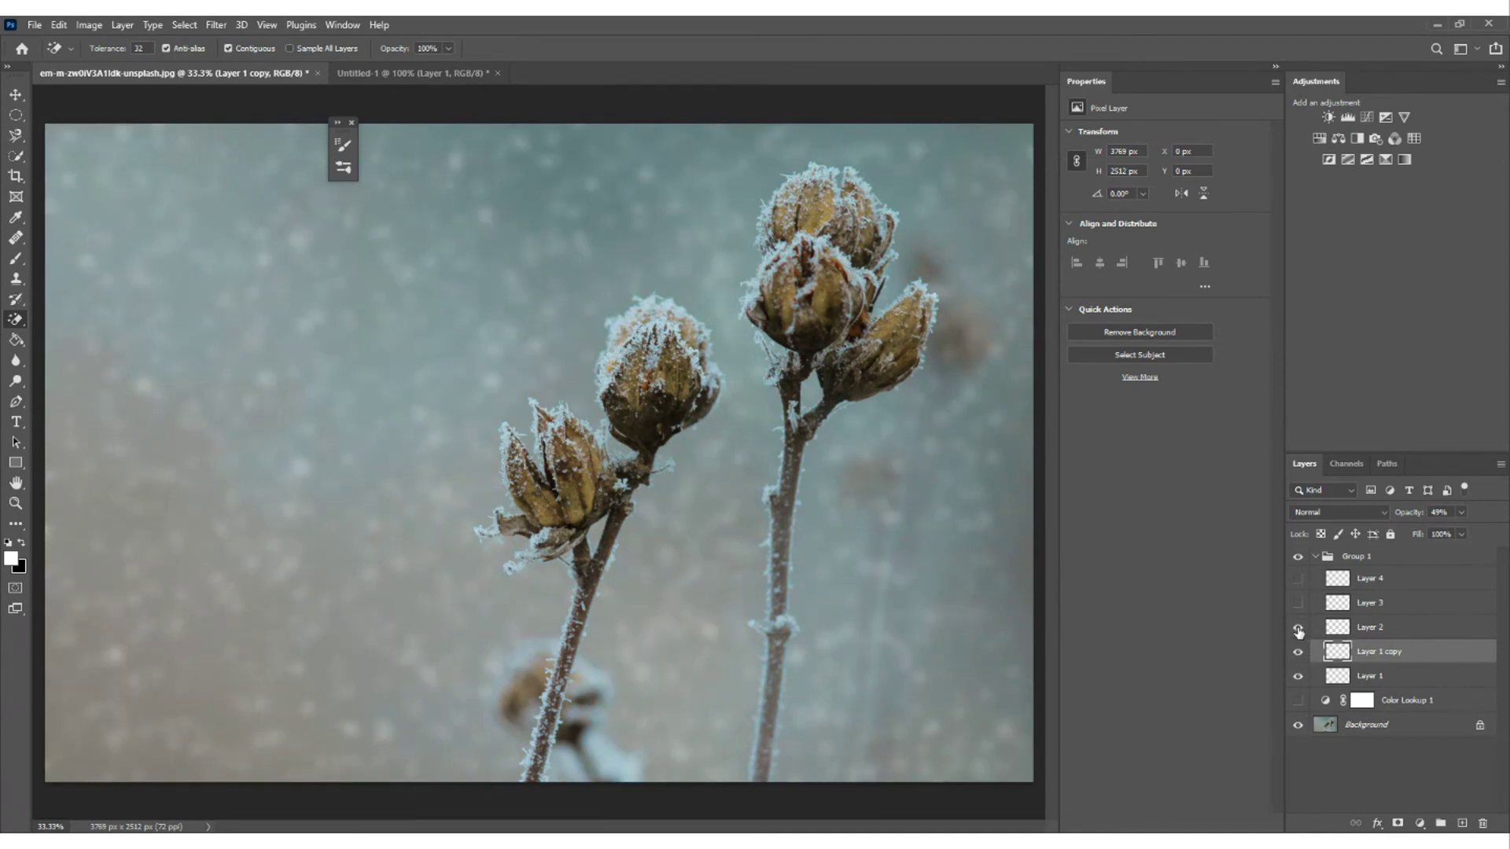
pyautogui.click(1298, 603)
pyautogui.click(1298, 578)
pyautogui.click(1299, 628)
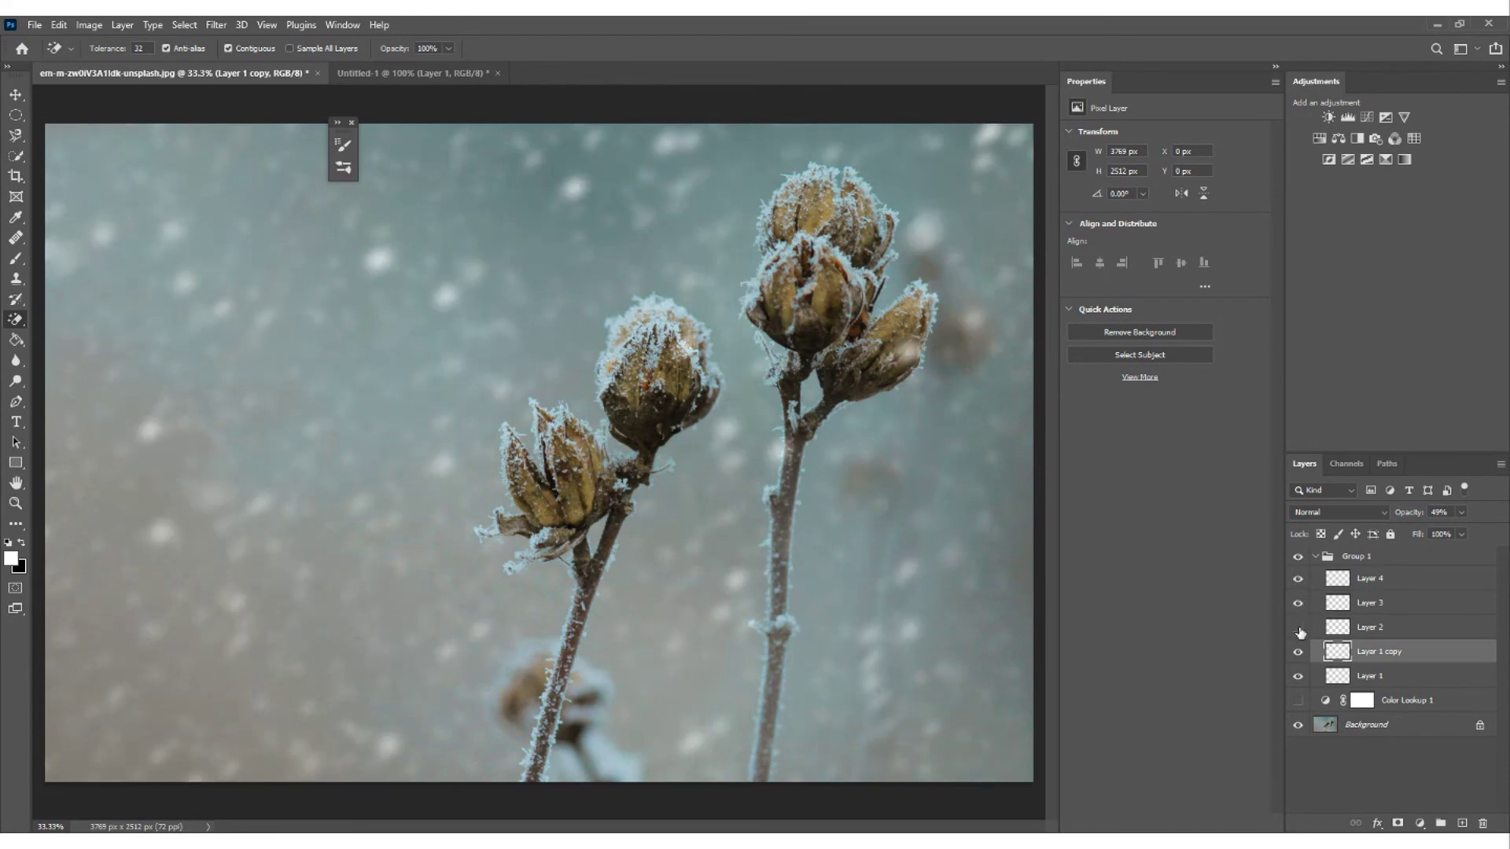
pyautogui.click(1298, 629)
pyautogui.click(1372, 627)
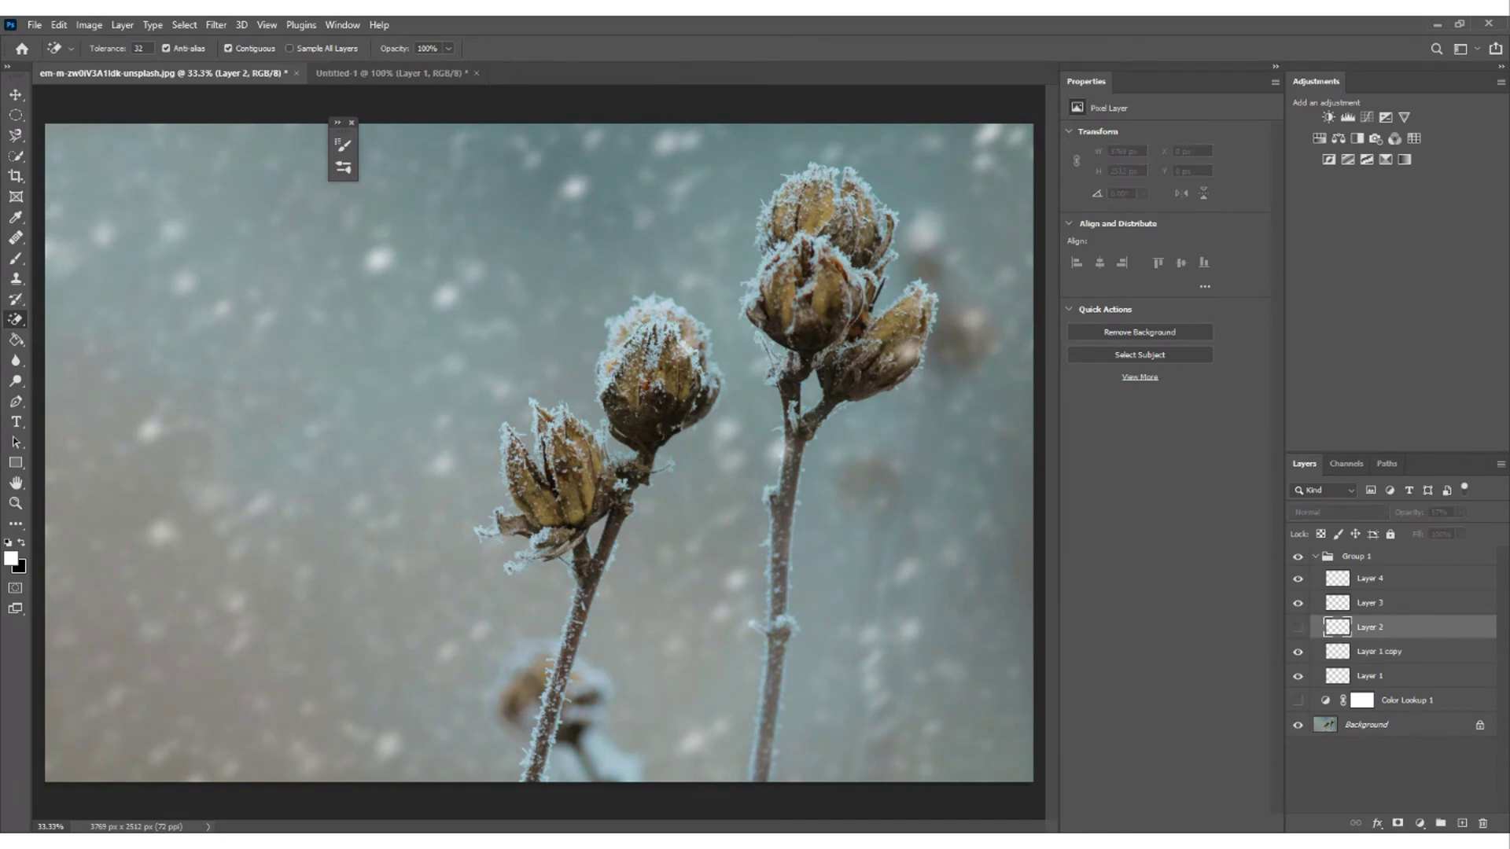
pyautogui.press('Delete')
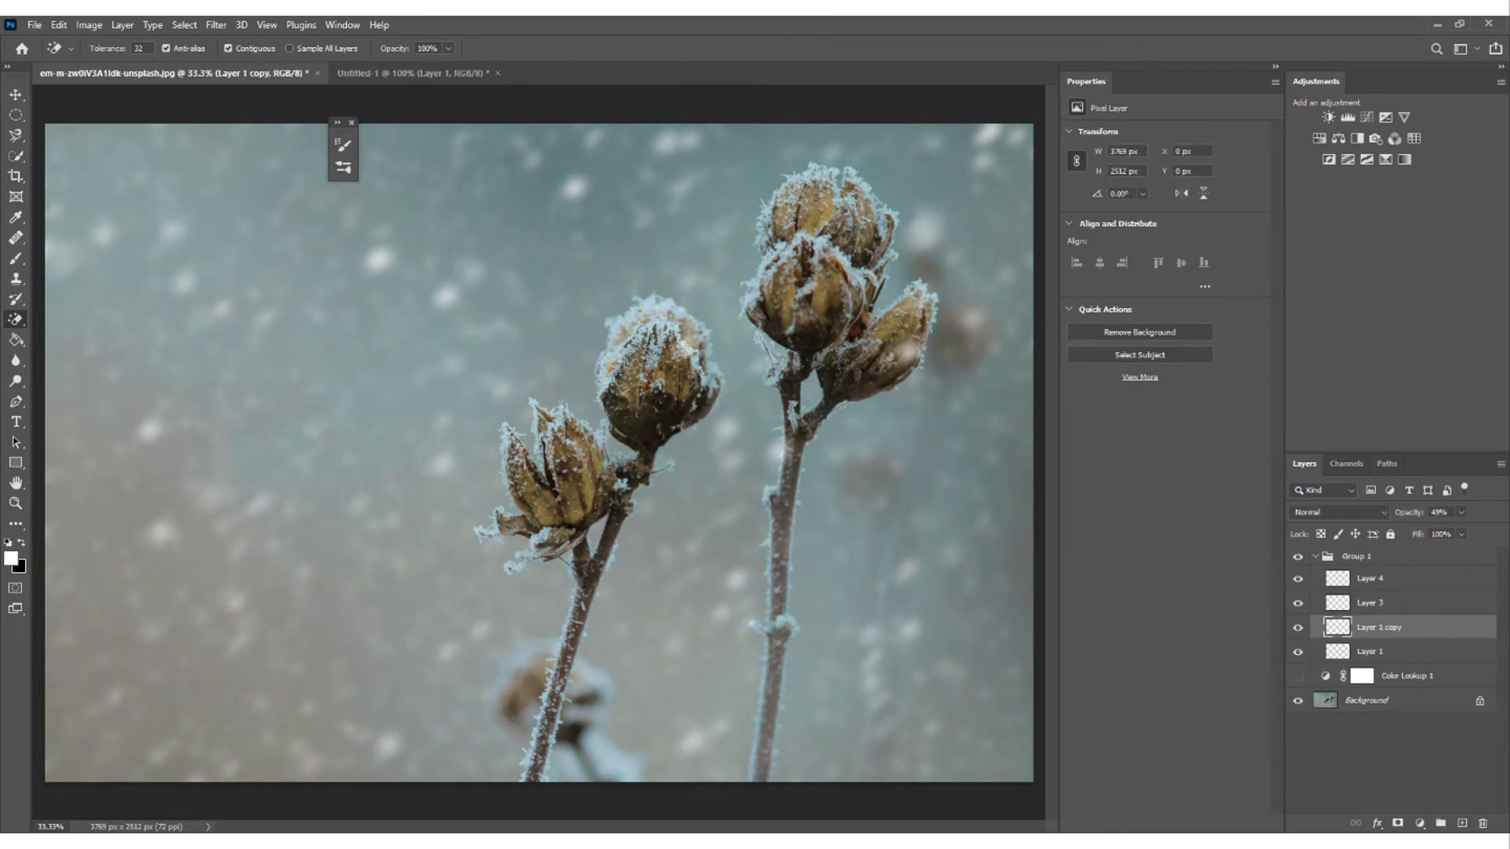
# - Check the snow with Layer 1 copy hidden and shown, and delete that copy
pyautogui.click(1296, 628)
pyautogui.click(1296, 627)
pyautogui.click(1297, 628)
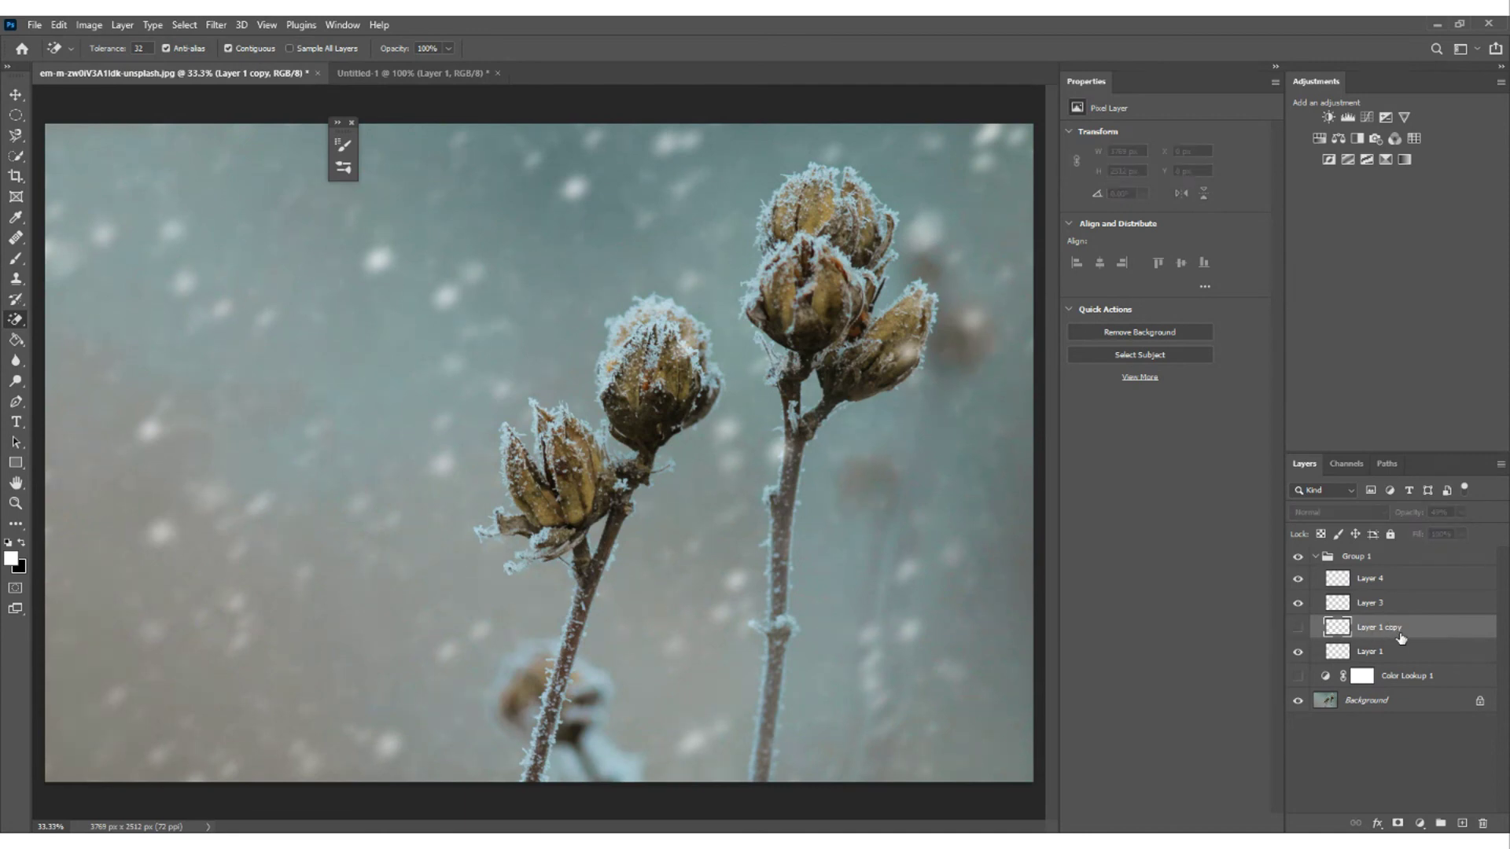
pyautogui.press('Delete')
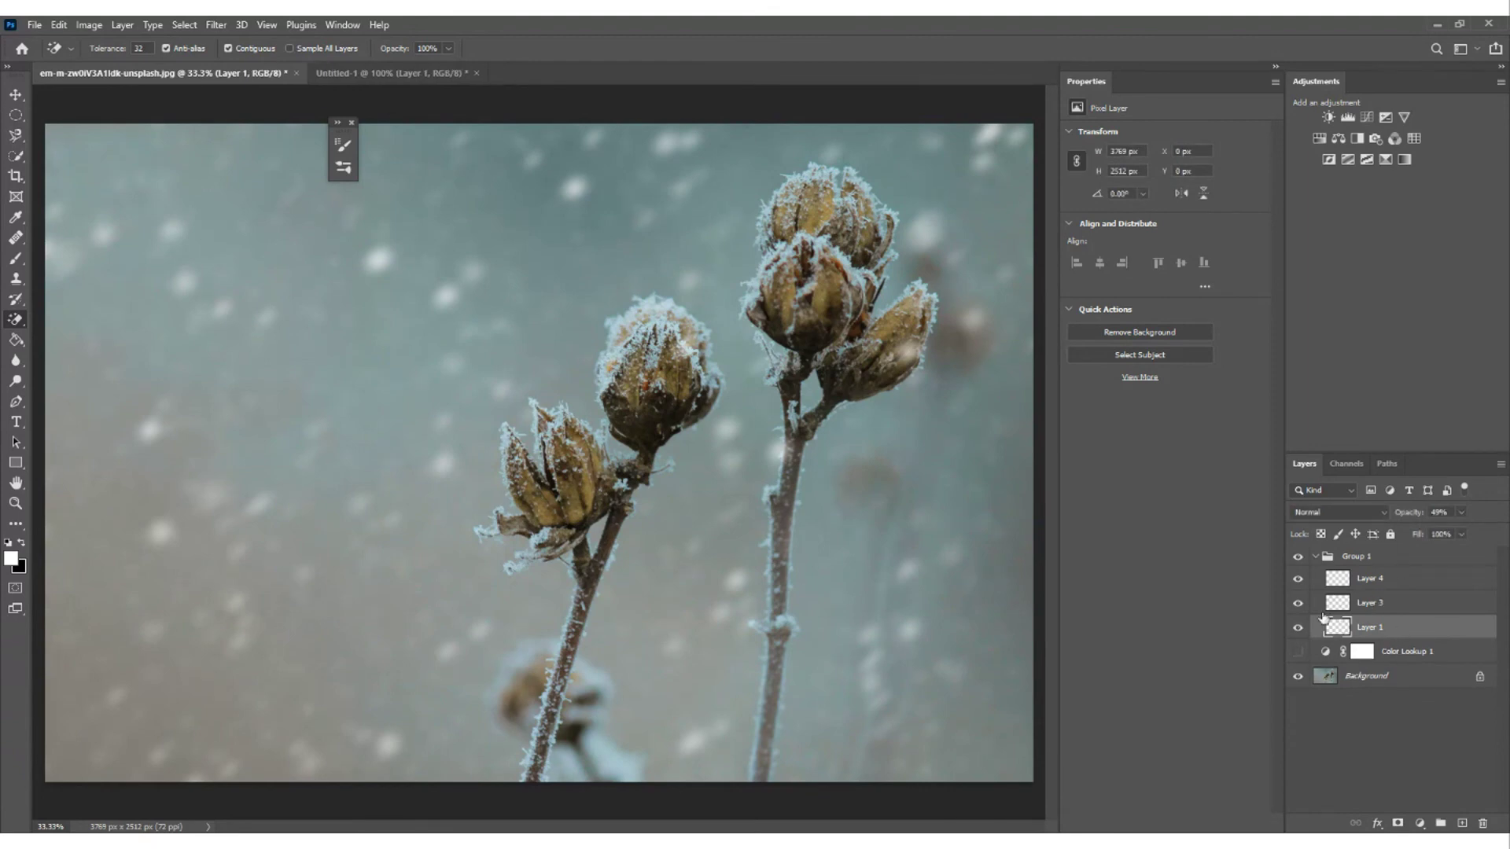
# - Compare the photo with Layer 1, the whole snow group and the Color Lookup adjustment alternately hidden and shown
pyautogui.moveTo(1299, 634)
pyautogui.mouseDown()
pyautogui.moveTo(1301, 582)
pyautogui.moveTo(1298, 629)
pyautogui.mouseUp()
pyautogui.click(1299, 629)
pyautogui.click(1299, 629)
pyautogui.click(1298, 557)
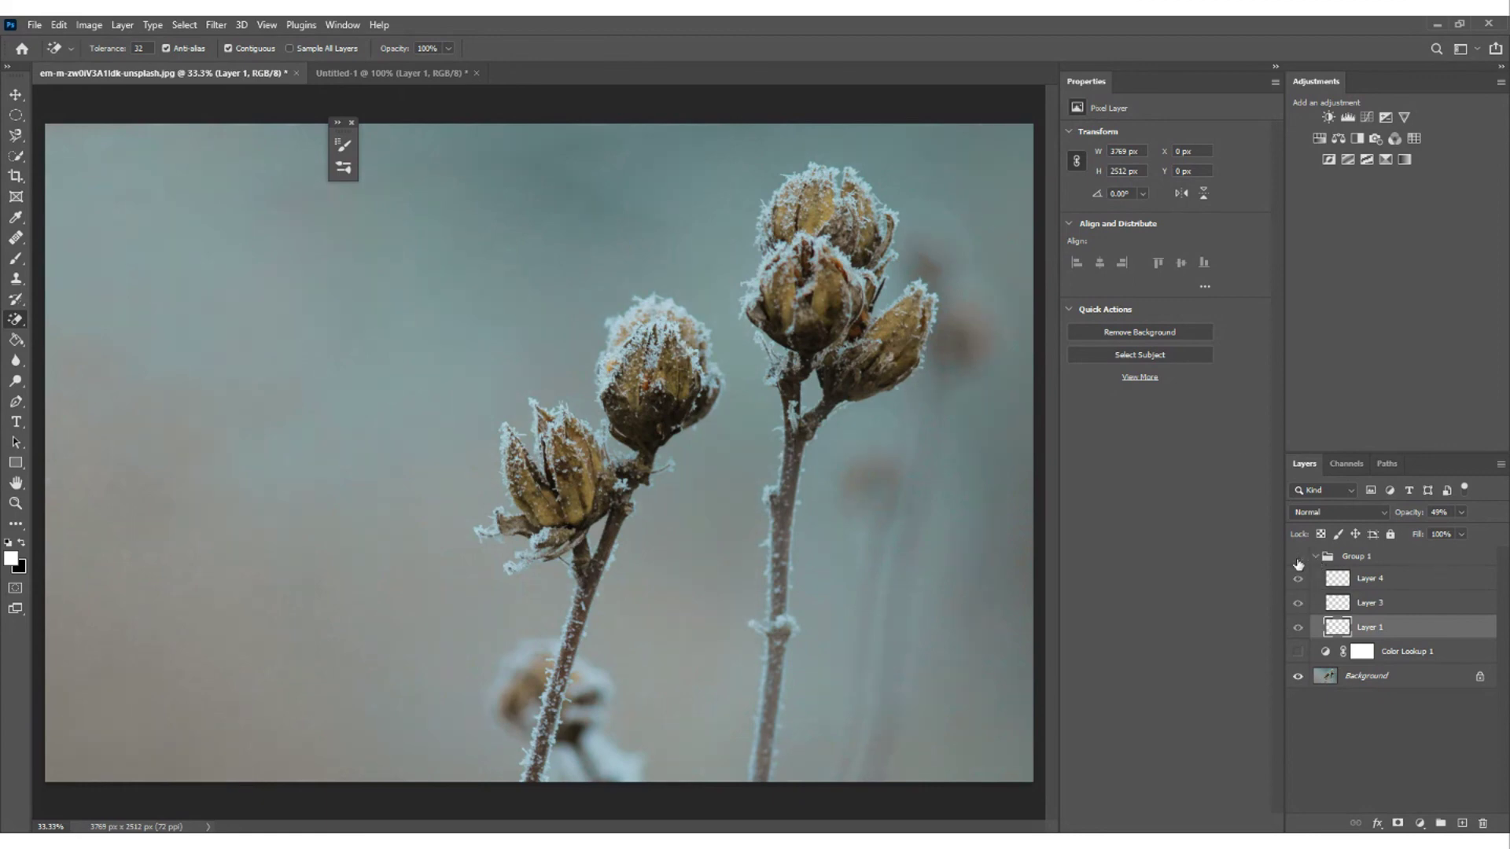
pyautogui.click(1298, 556)
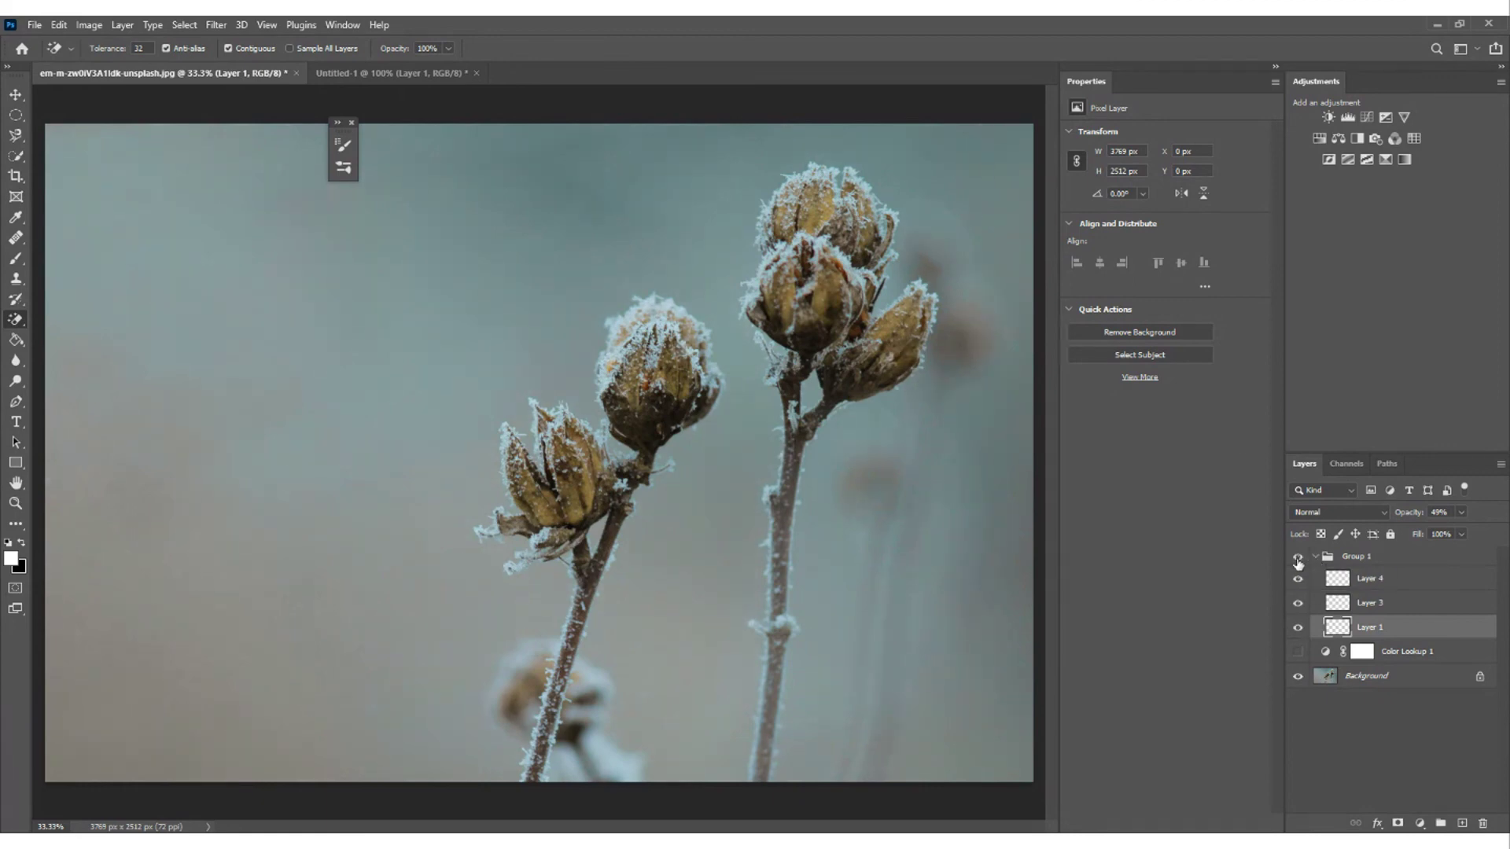
pyautogui.click(1297, 652)
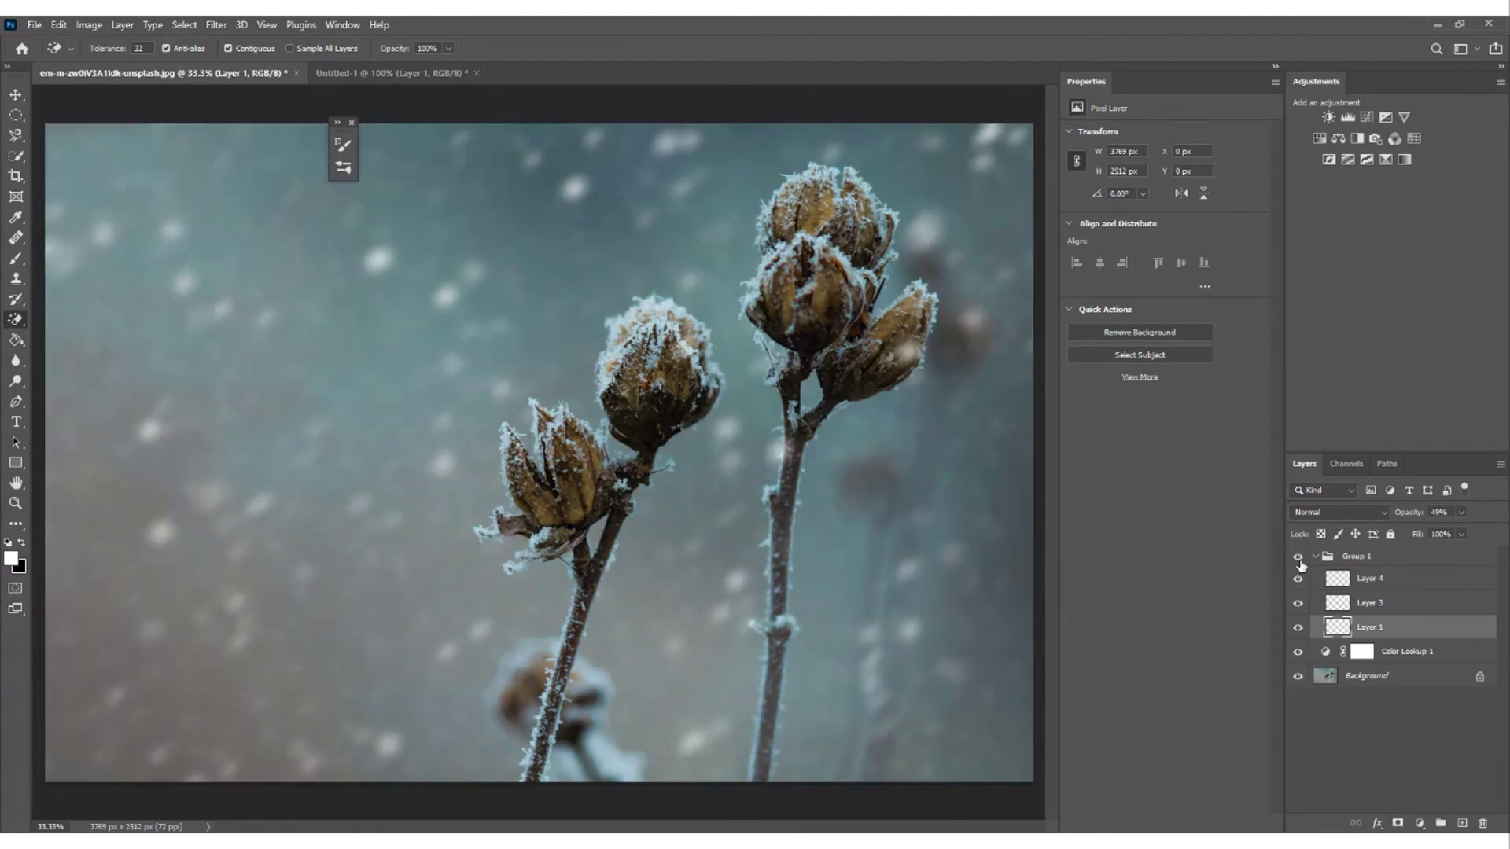
pyautogui.click(1299, 558)
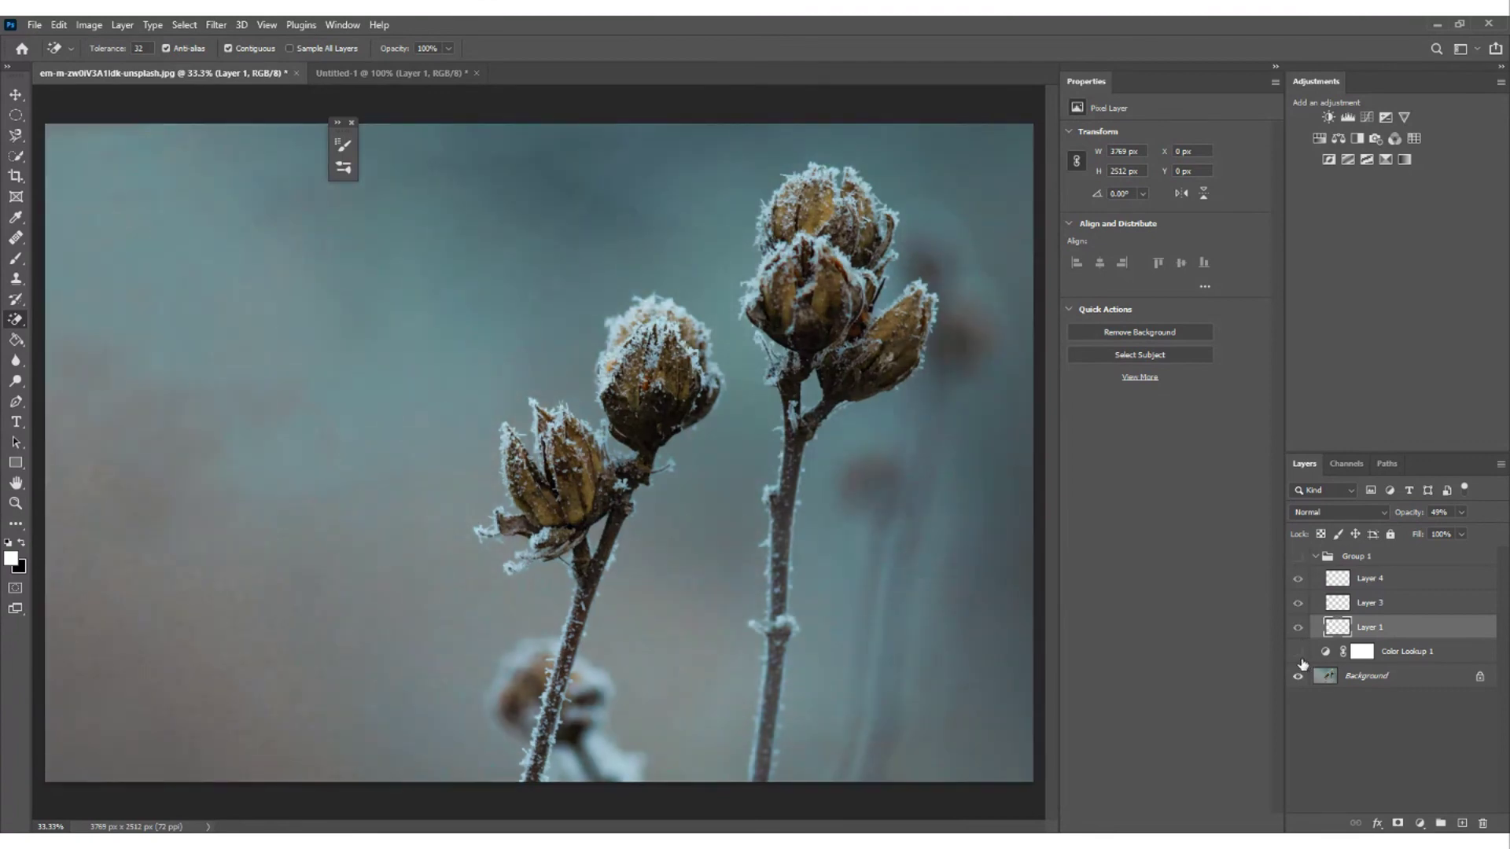
pyautogui.click(1298, 654)
pyautogui.click(1298, 654)
pyautogui.click(1298, 558)
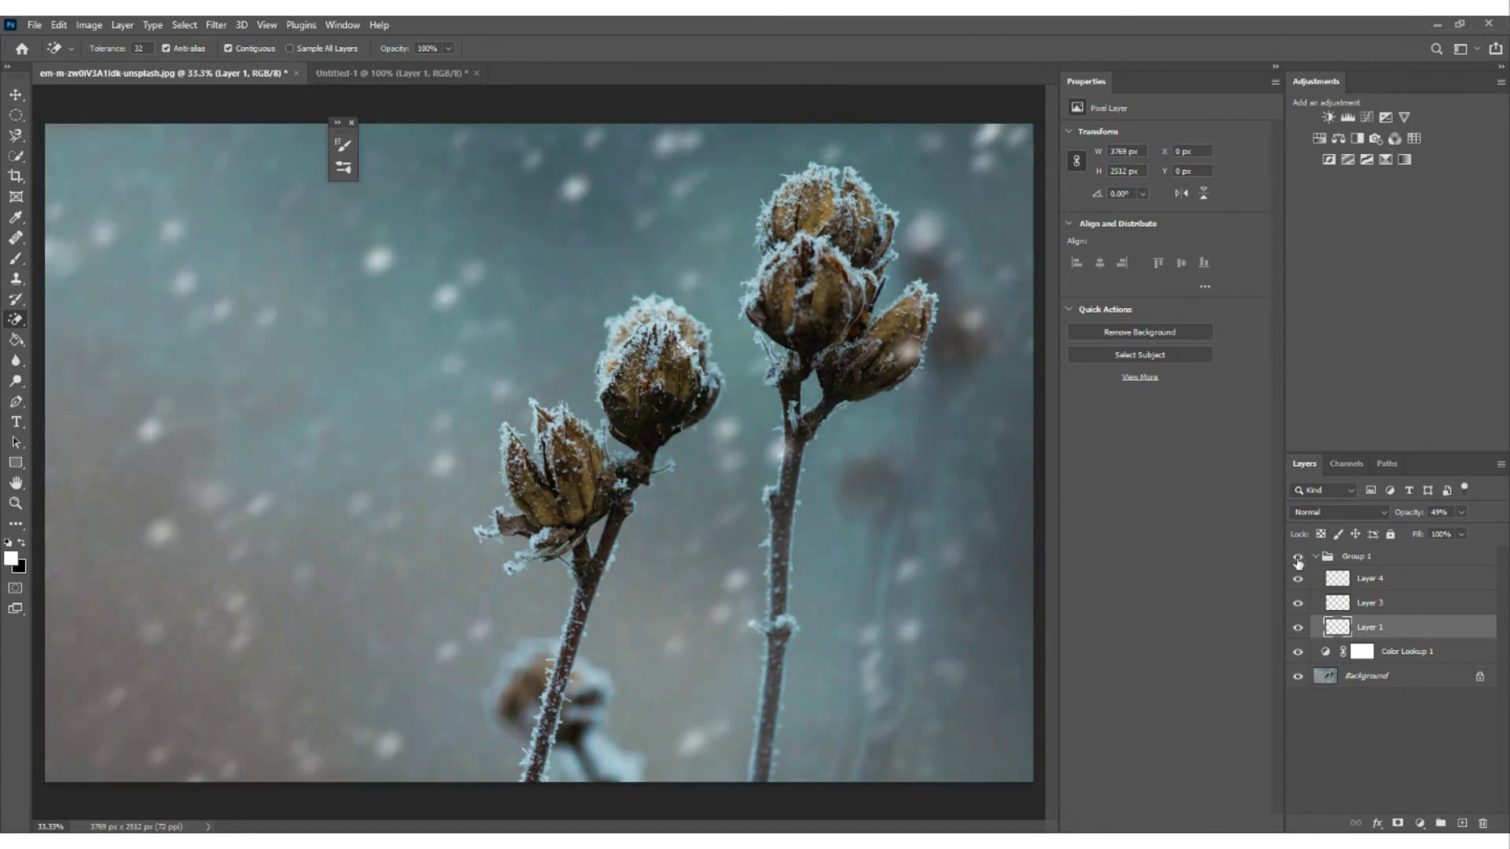
pyautogui.click(1298, 654)
pyautogui.click(1298, 653)
pyautogui.click(1298, 653)
pyautogui.click(1298, 558)
pyautogui.click(1298, 558)
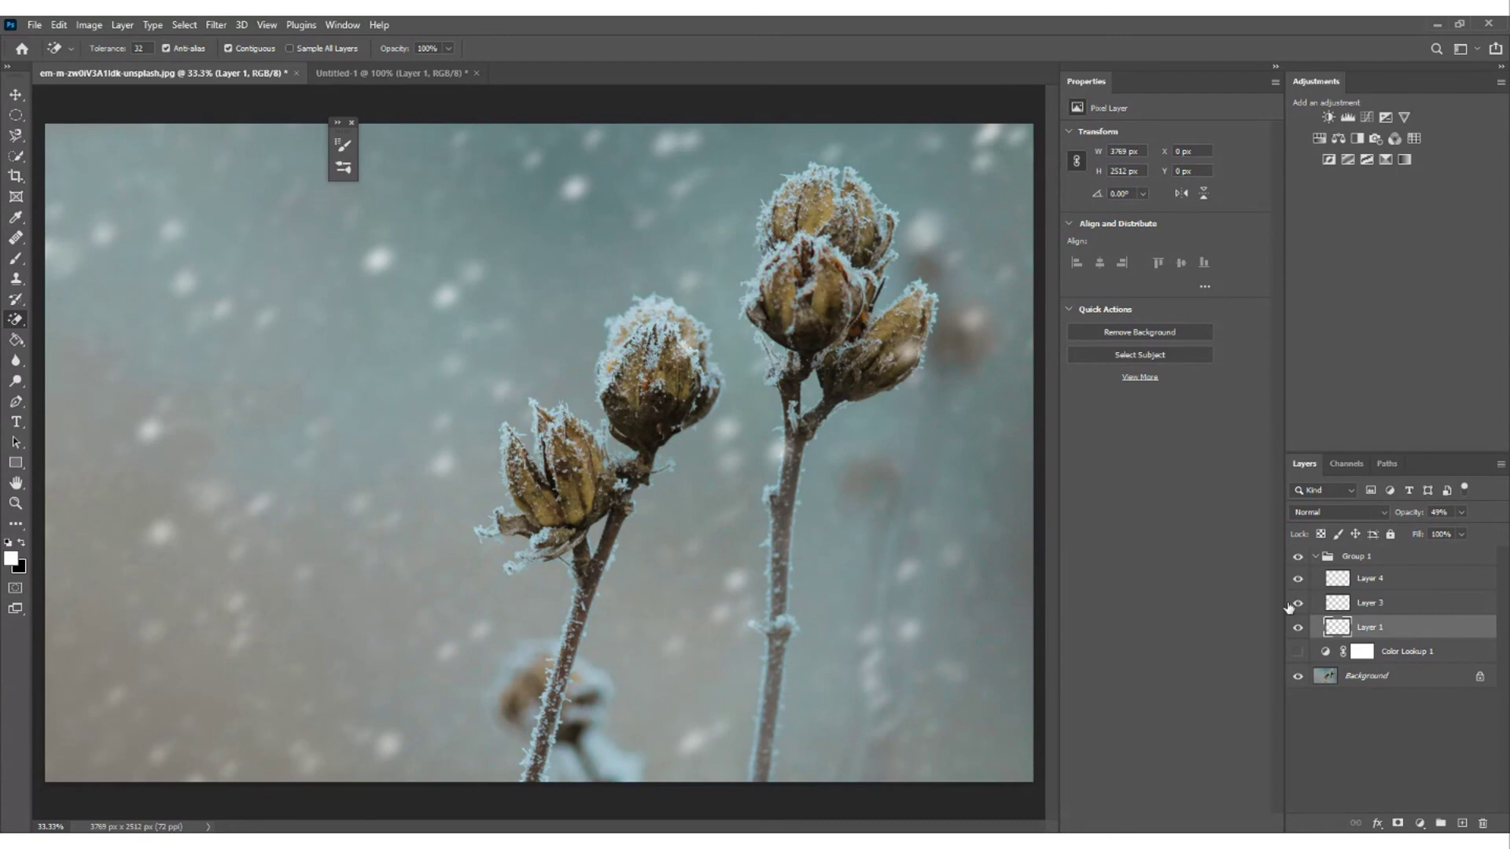
# - Add an empty layer above Layer 1 in the snow group and delete it
pyautogui.click(1461, 824)
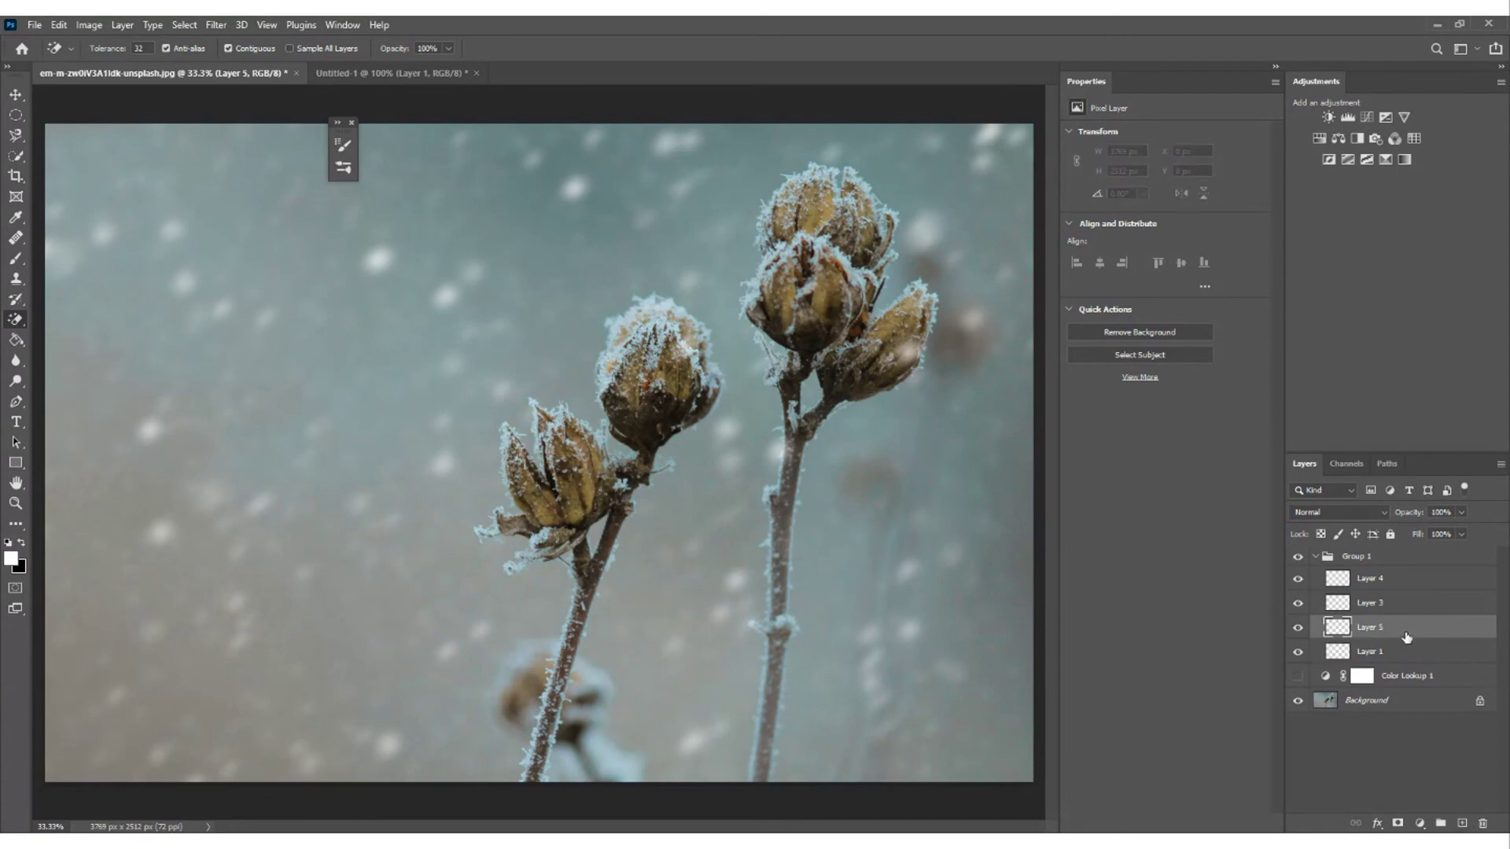
pyautogui.press('Delete')
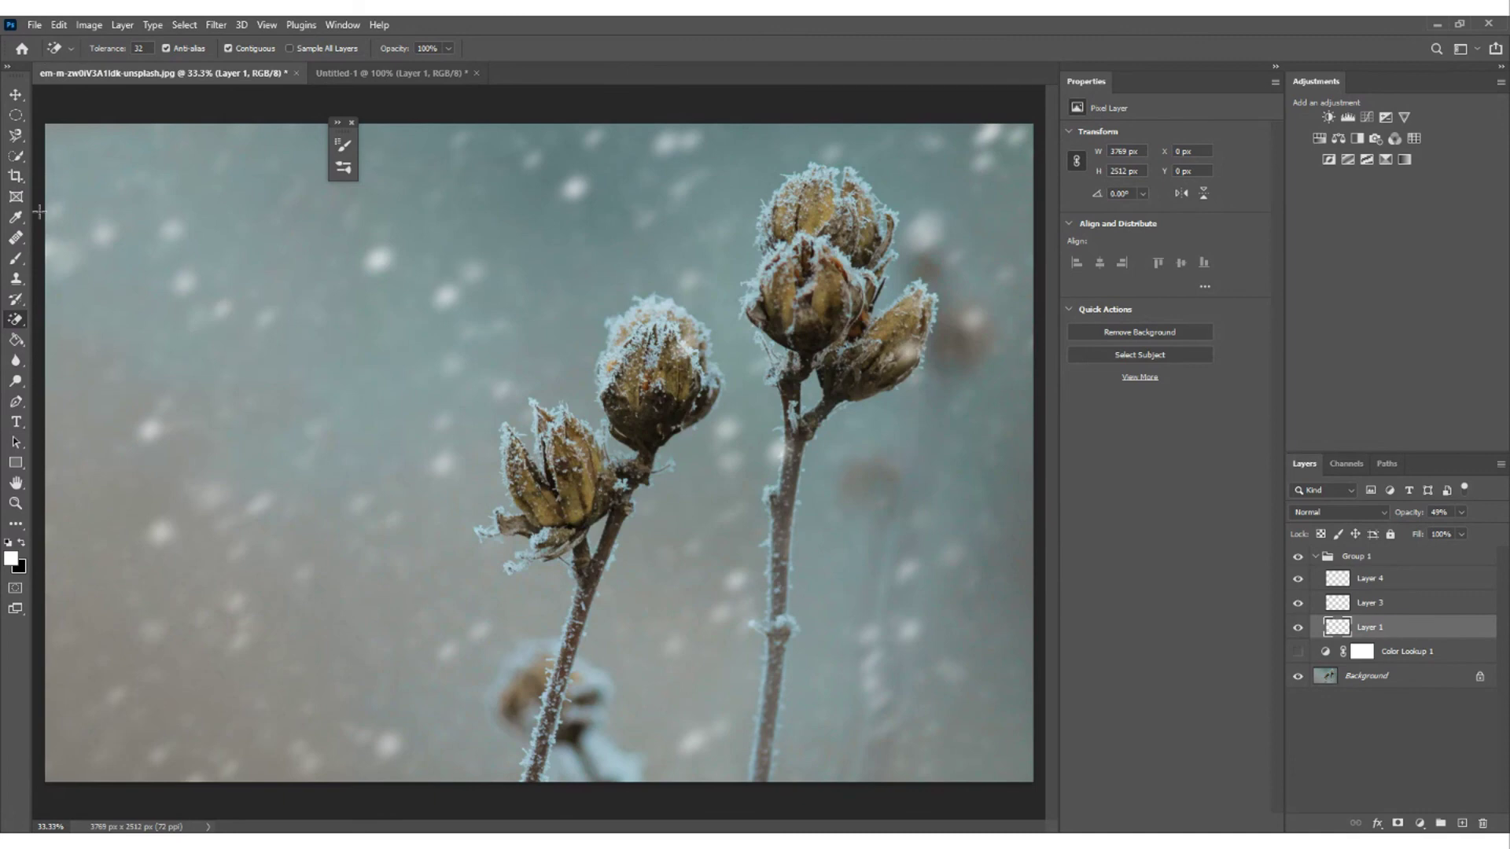
# - Close the Untitled-1 brush document without saving its changes
pyautogui.click(394, 72)
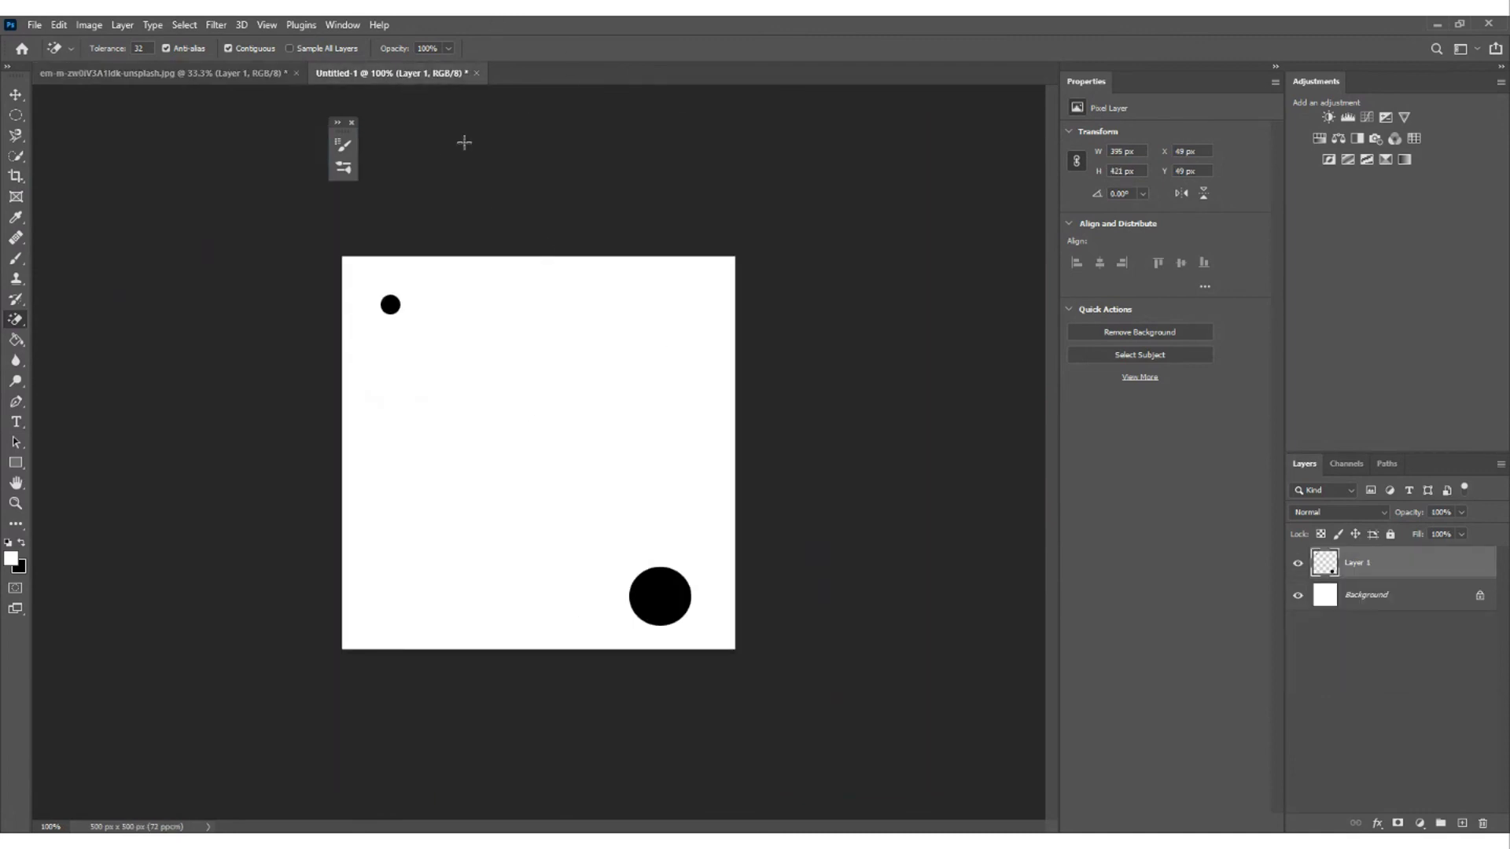
pyautogui.click(476, 73)
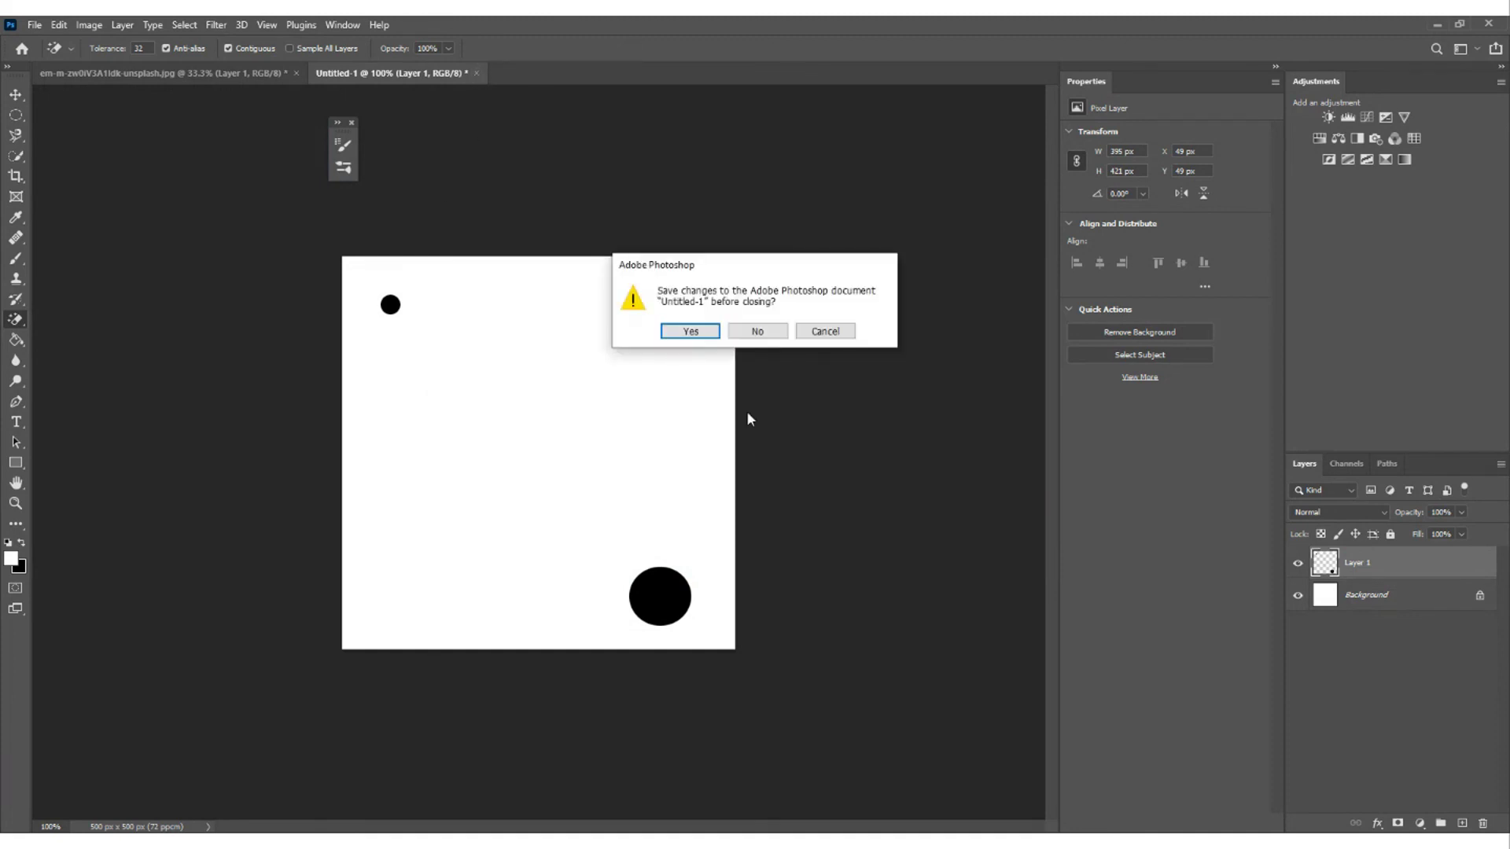
pyautogui.click(757, 331)
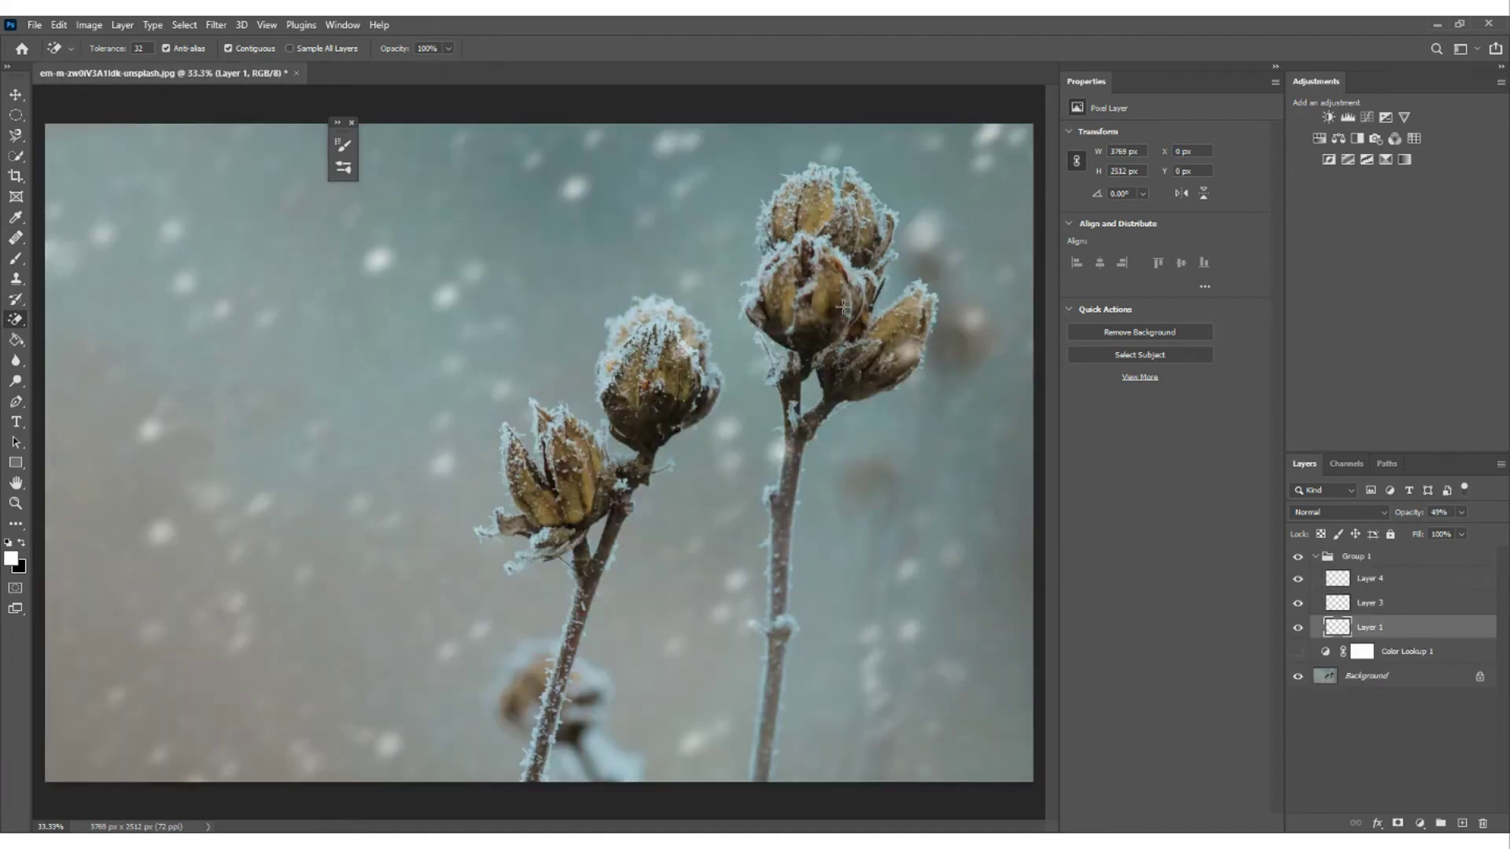
# - Add a Levels adjustment layer directly above Layer 1 in the snow group and adjust its highlight input level
pyautogui.click(1420, 823)
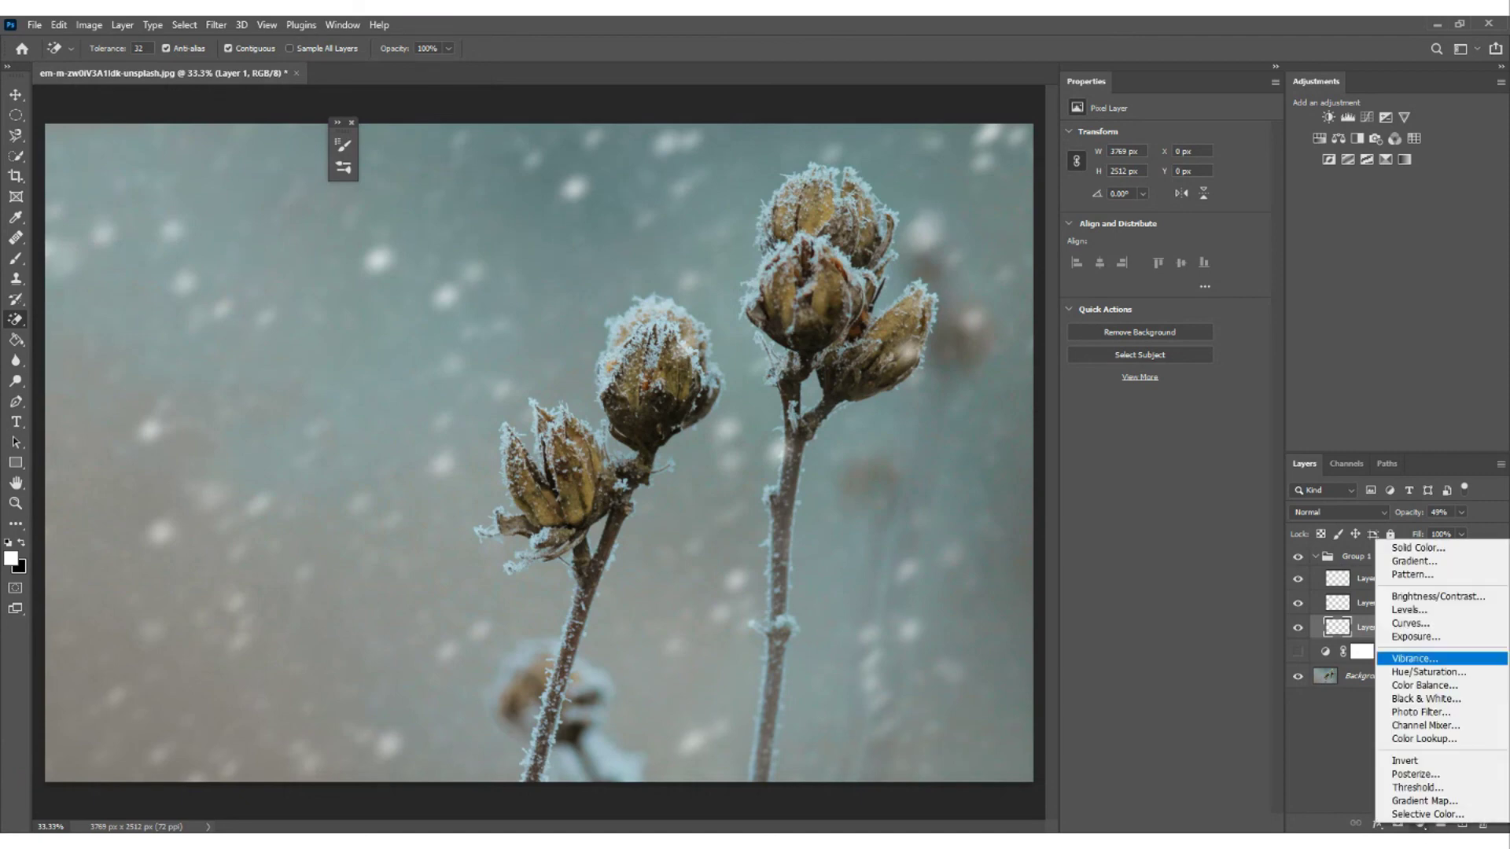
pyautogui.click(1462, 610)
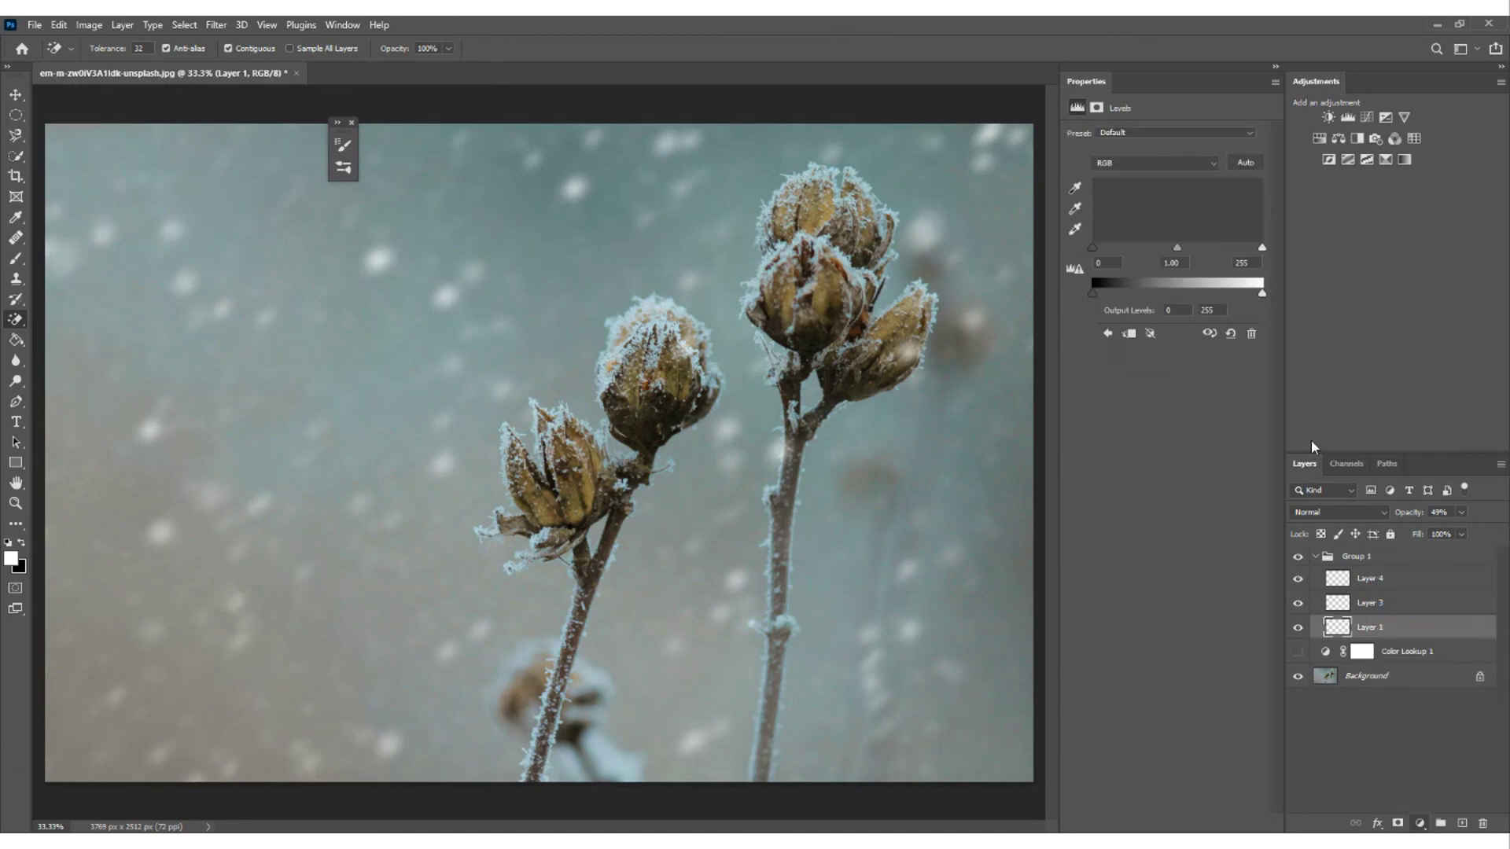
pyautogui.moveTo(1261, 248); pyautogui.dragTo(1247, 250)
pyautogui.moveTo(1250, 245); pyautogui.dragTo(1175, 247)
pyautogui.click(1275, 67)
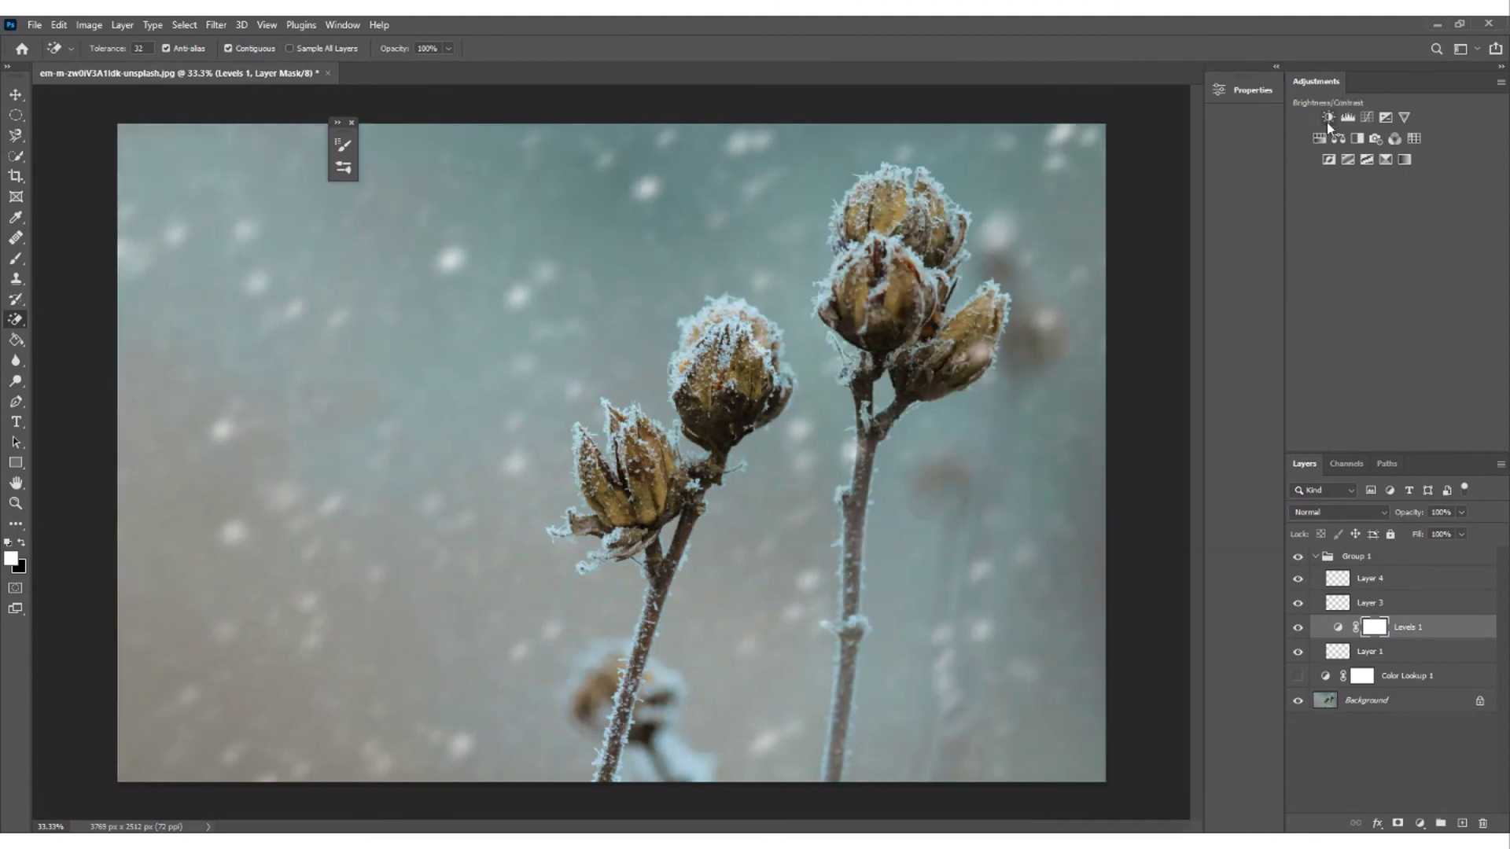